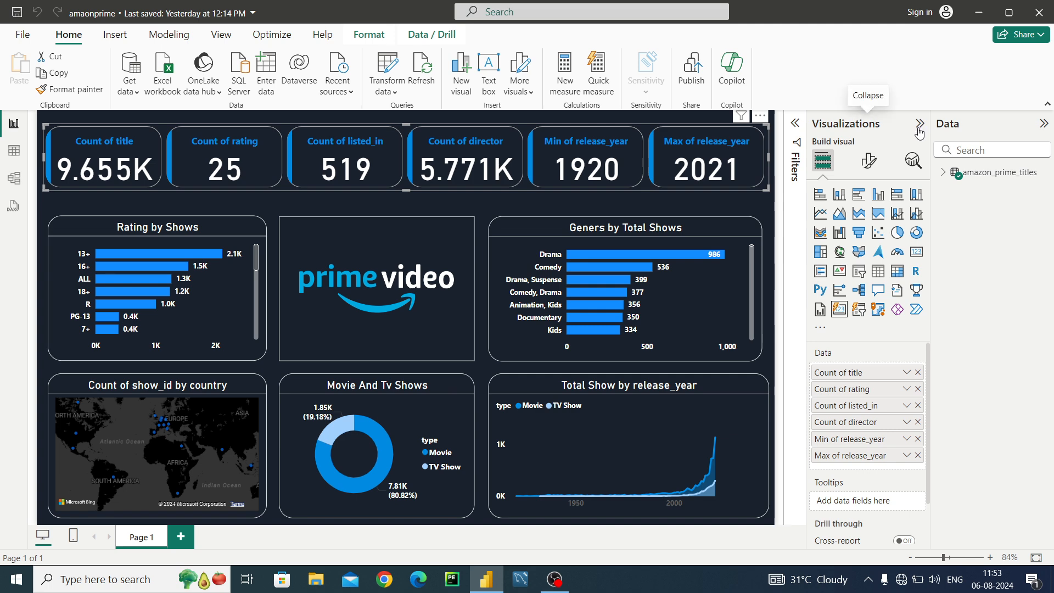
# Collapse the Visualizations and Data panes to give the dashboard more room.
pyautogui.click(921, 125)
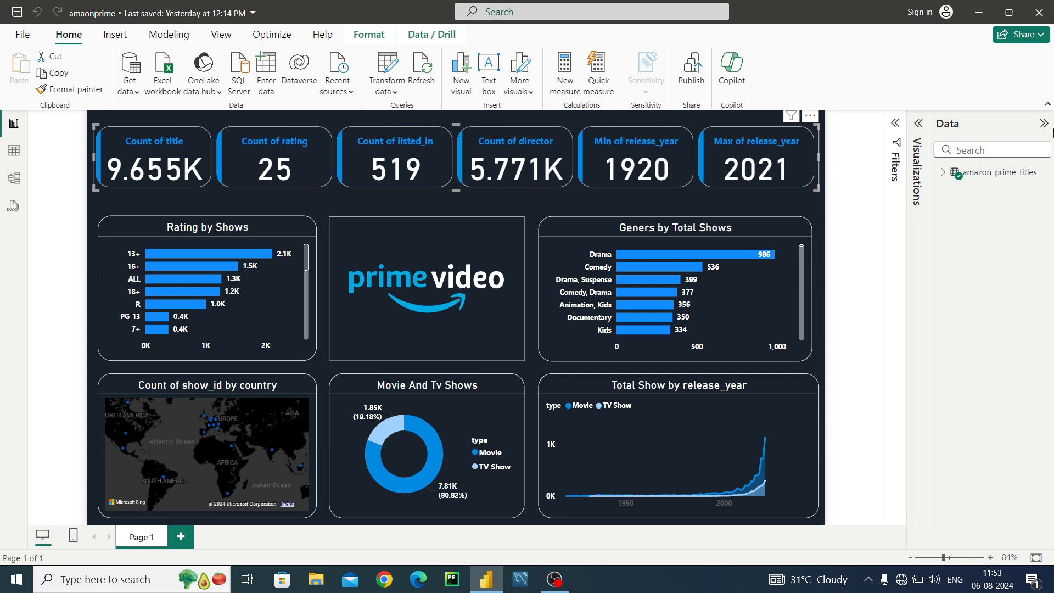
pyautogui.click(1043, 124)
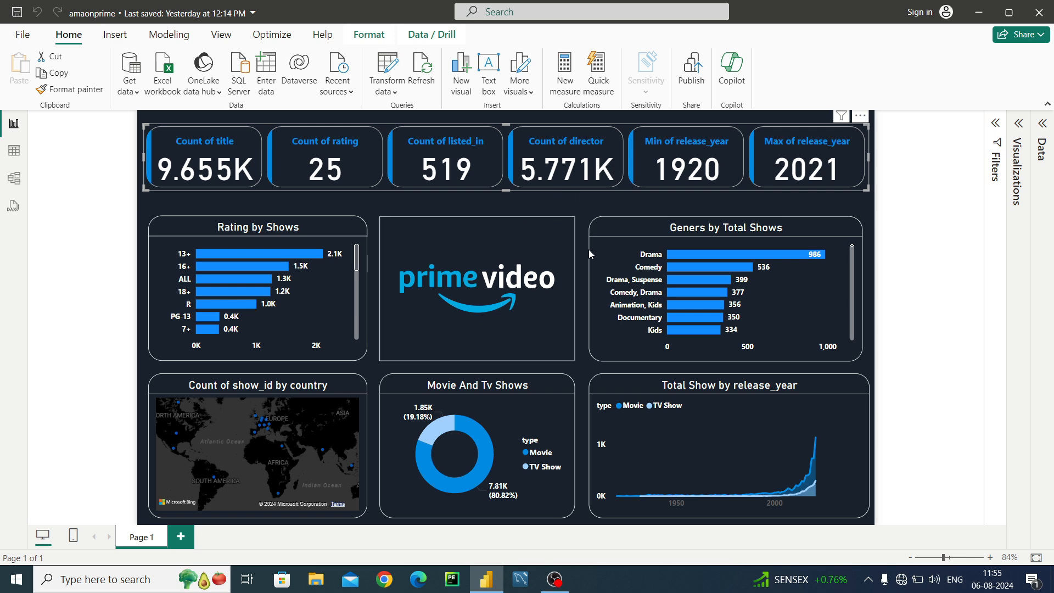
# Copy the formatting of the Geners by Total Shows chart onto the Prime Video logo image with Format painter.
pyautogui.click(605, 258)
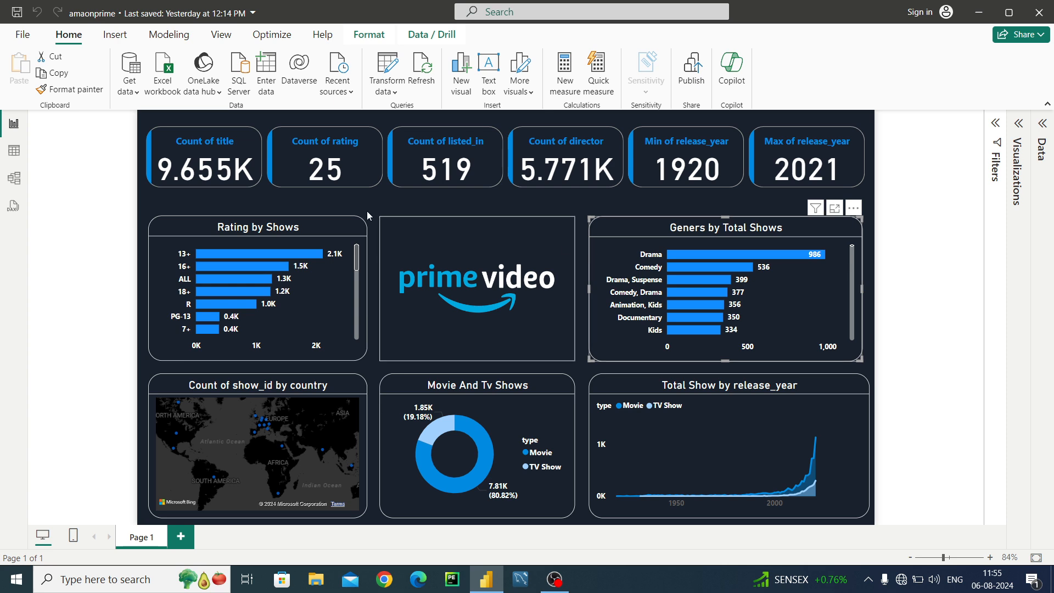
pyautogui.click(72, 89)
pyautogui.click(492, 226)
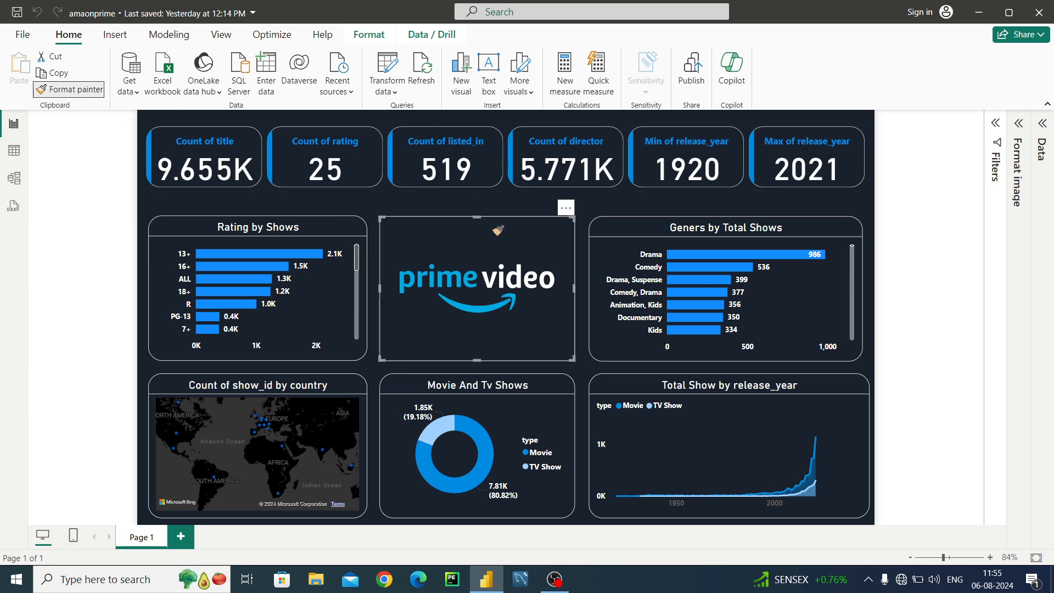
pyautogui.click(451, 210)
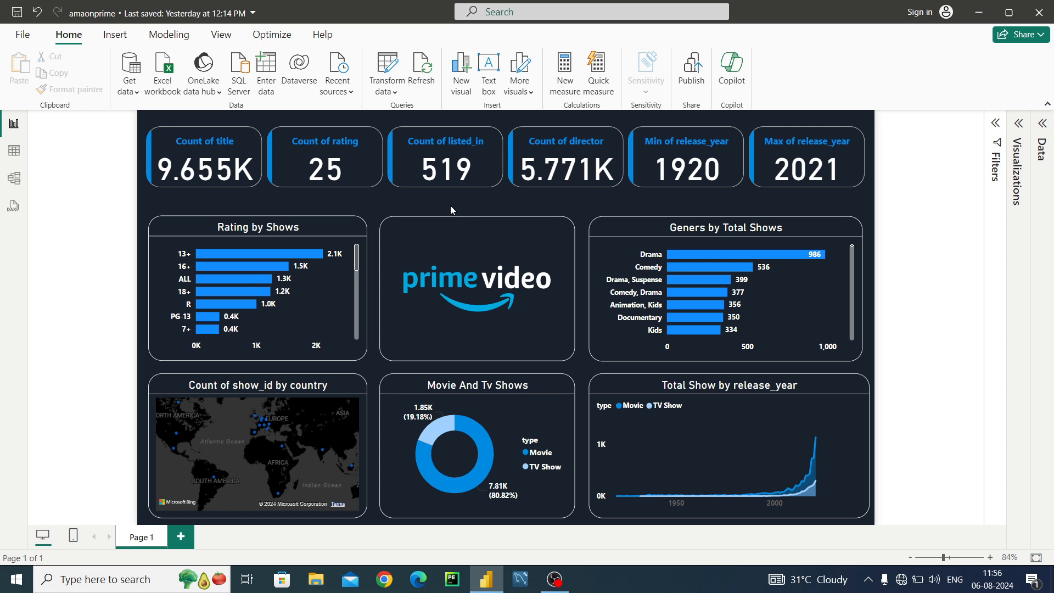
# Examine the dashboard's rating, genre, country, Movie and TV Shows, and release-year visuals, including the data point details for 2021.
pyautogui.moveTo(338, 233)
pyautogui.moveTo(602, 231)
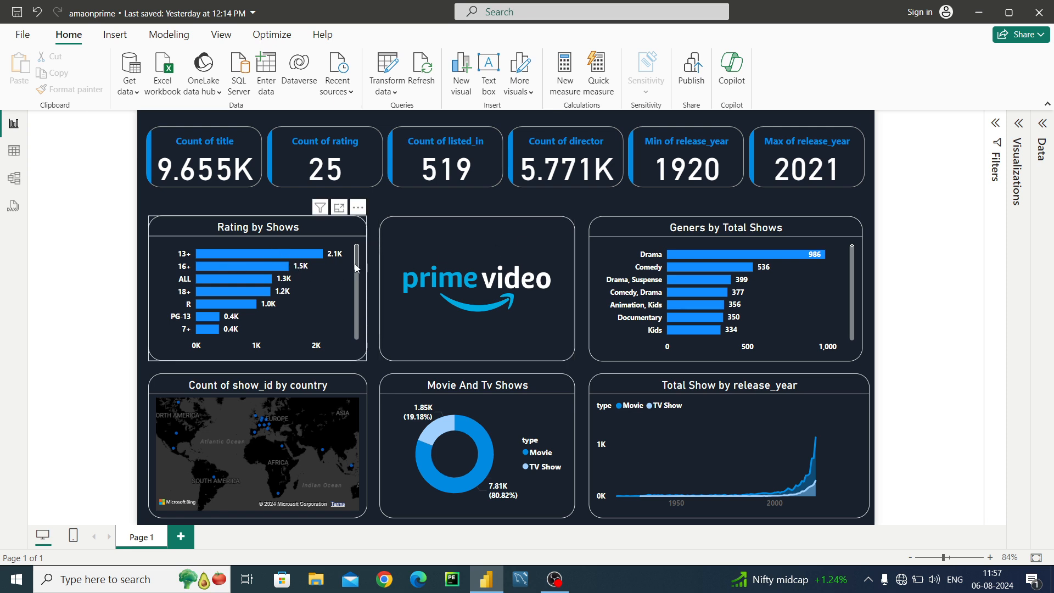
pyautogui.moveTo(305, 259)
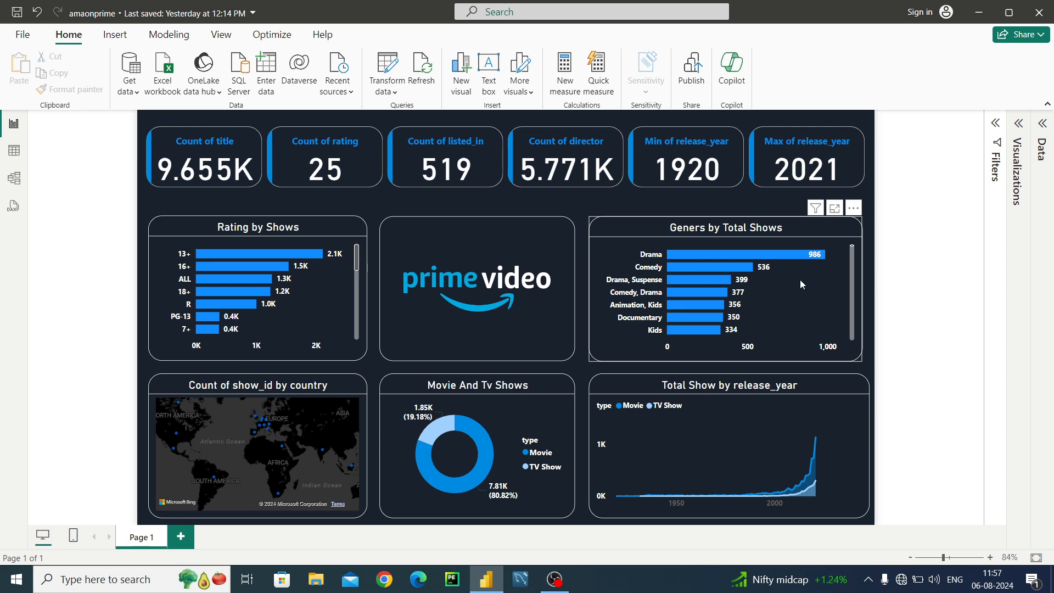
pyautogui.moveTo(779, 261)
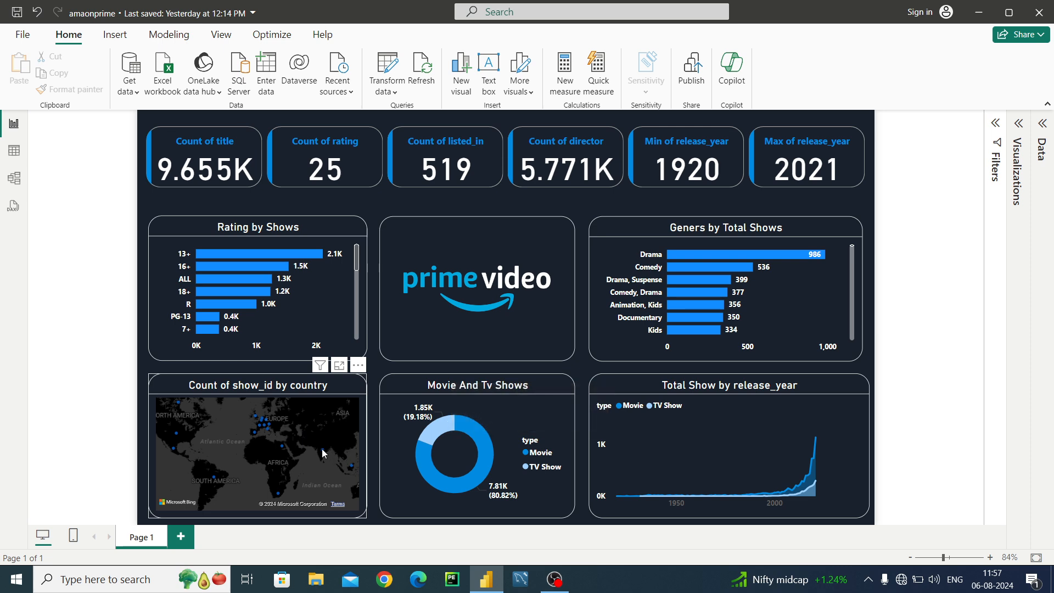
pyautogui.moveTo(322, 450)
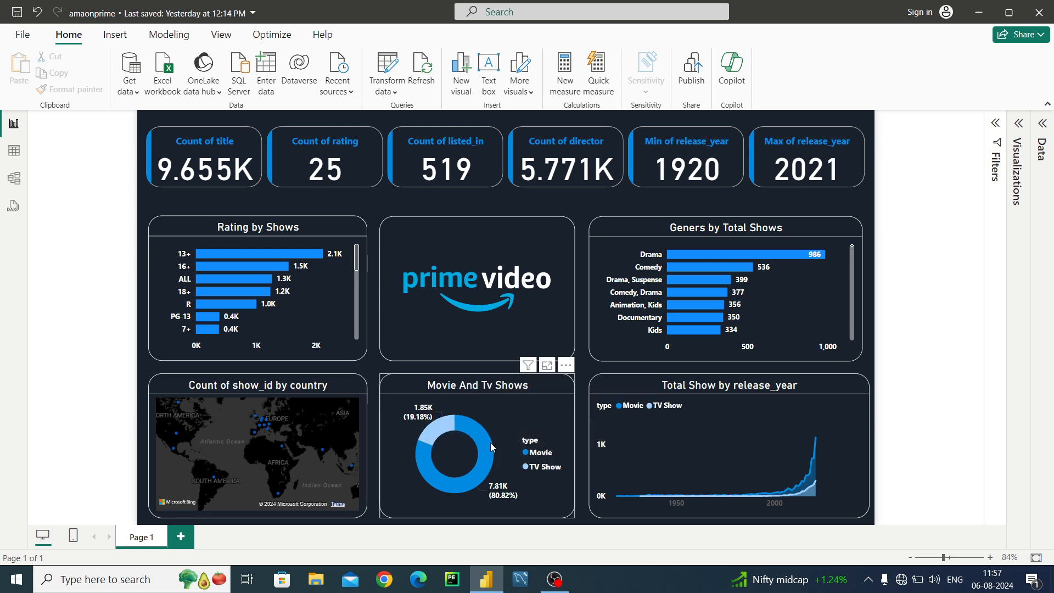
pyautogui.moveTo(490, 443)
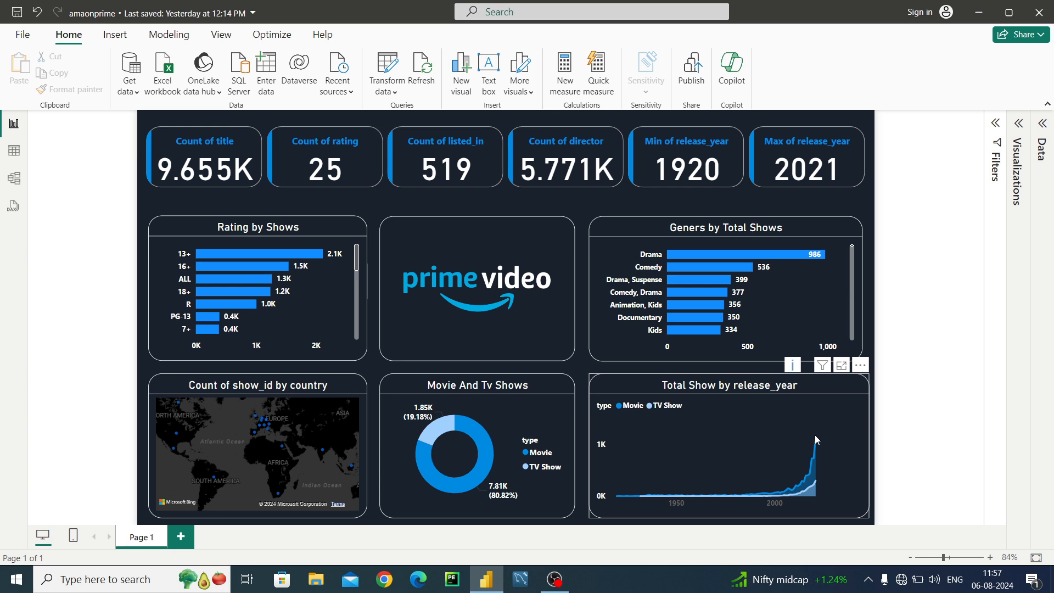
pyautogui.moveTo(815, 443)
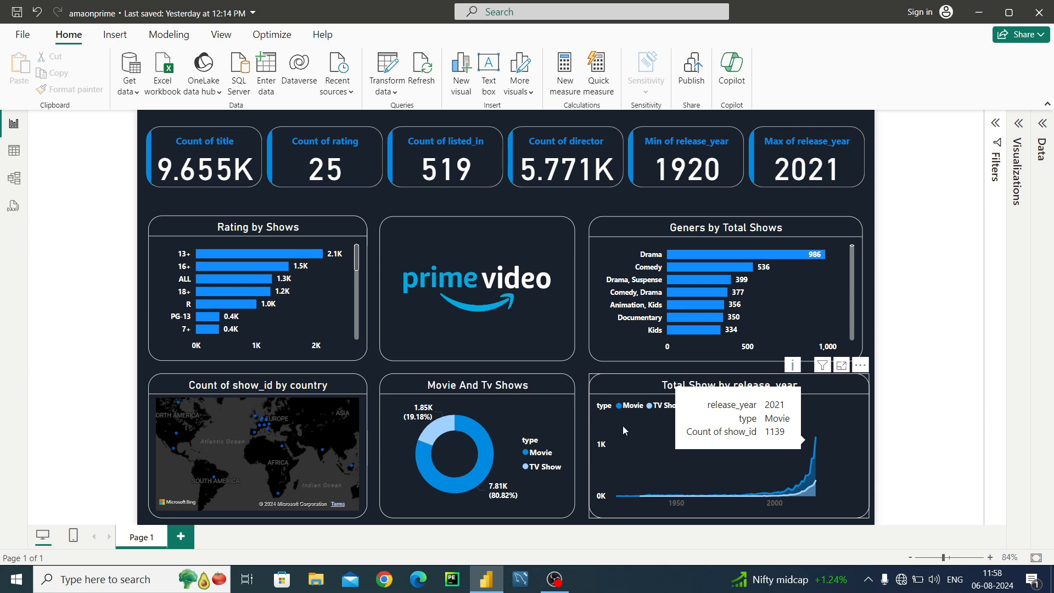
# Move the Total Show by release_year chart over the Rating by Shows chart and back to its original spot.
pyautogui.moveTo(622, 426); pyautogui.dragTo(242, 247)
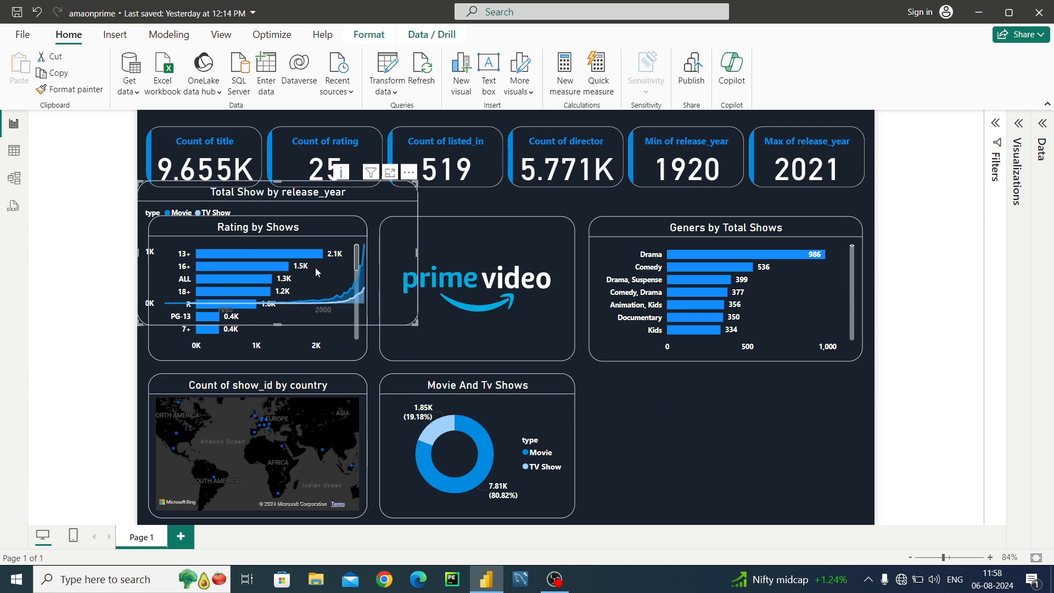
pyautogui.moveTo(360, 240); pyautogui.dragTo(826, 423)
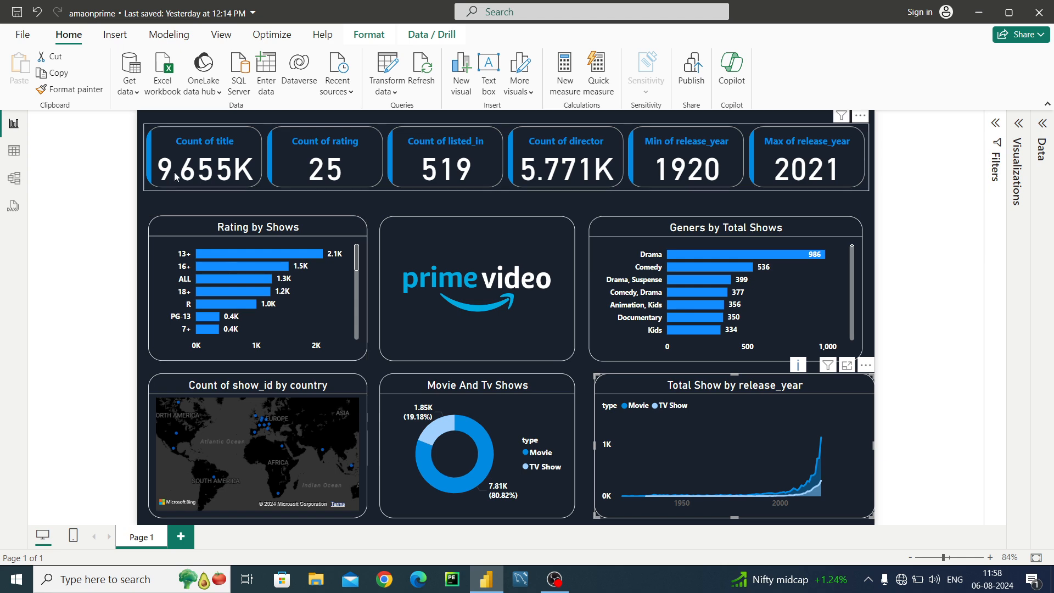
# Create a new blank report.
pyautogui.click(24, 38)
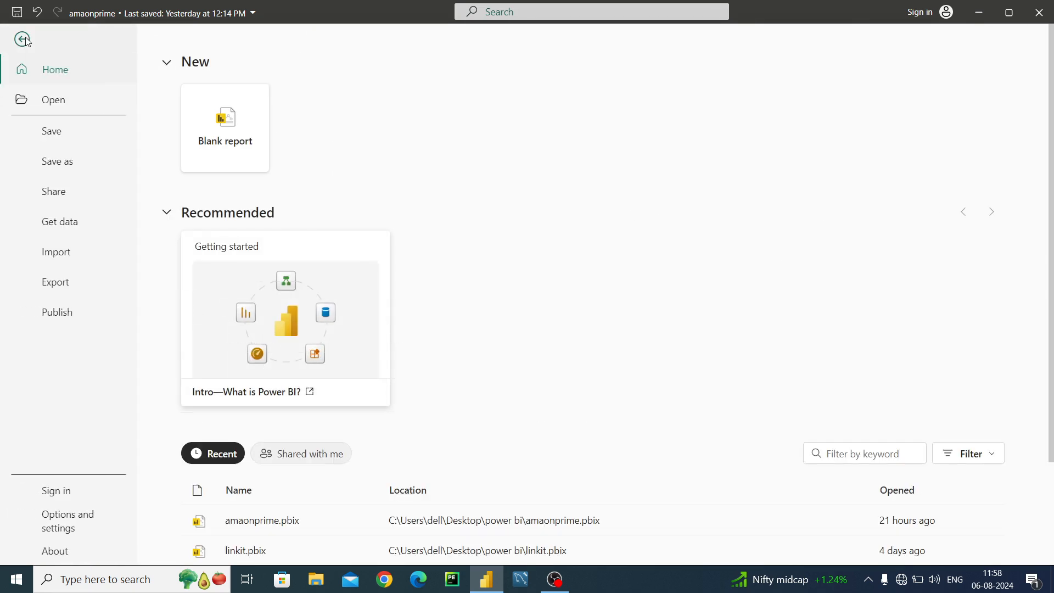
pyautogui.click(220, 143)
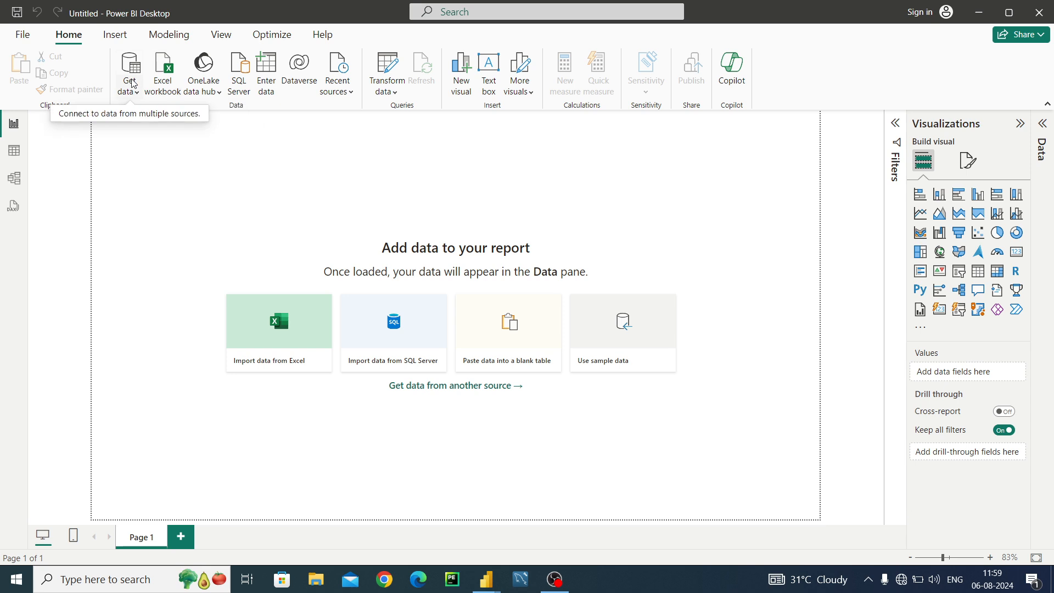
pyautogui.click(242, 90)
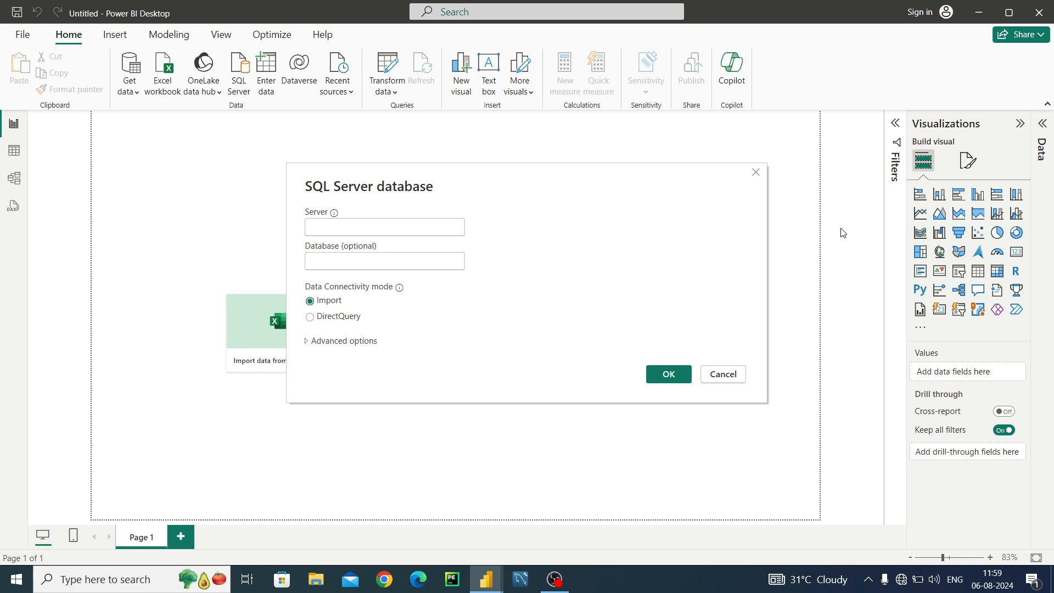
pyautogui.click(721, 377)
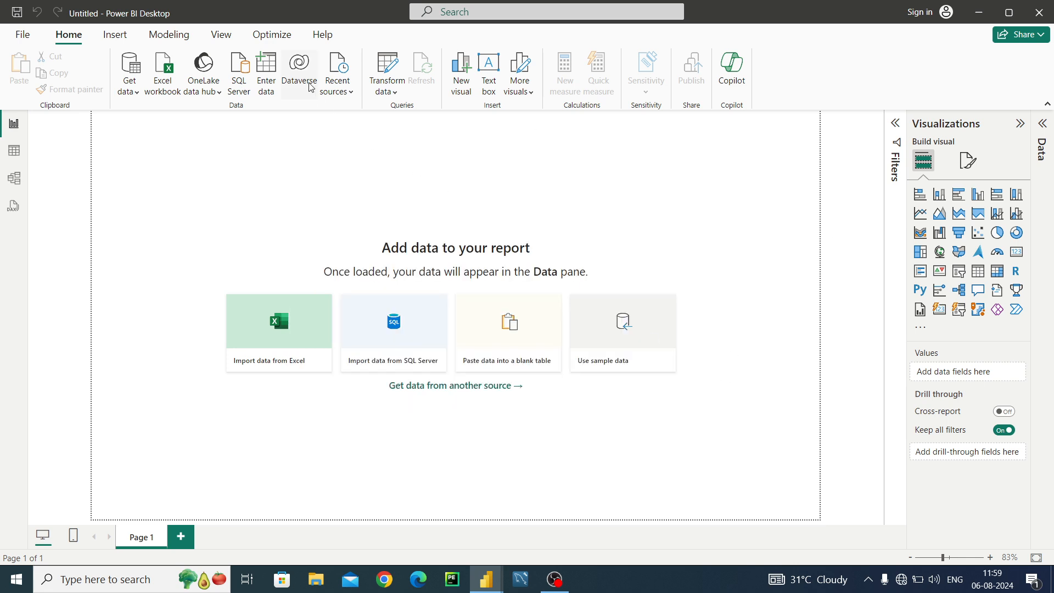
pyautogui.click(349, 94)
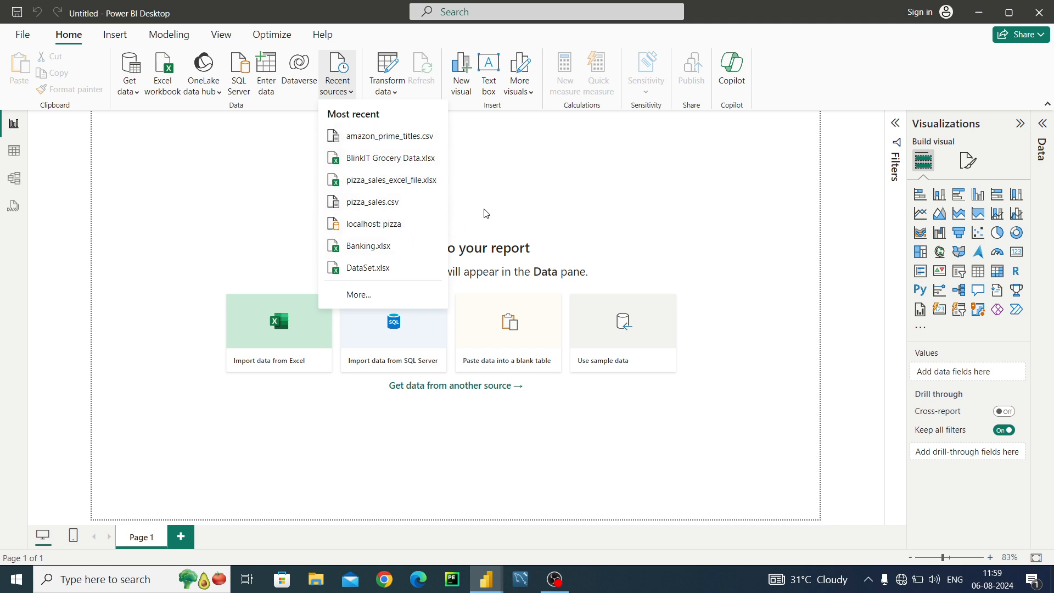
pyautogui.click(497, 207)
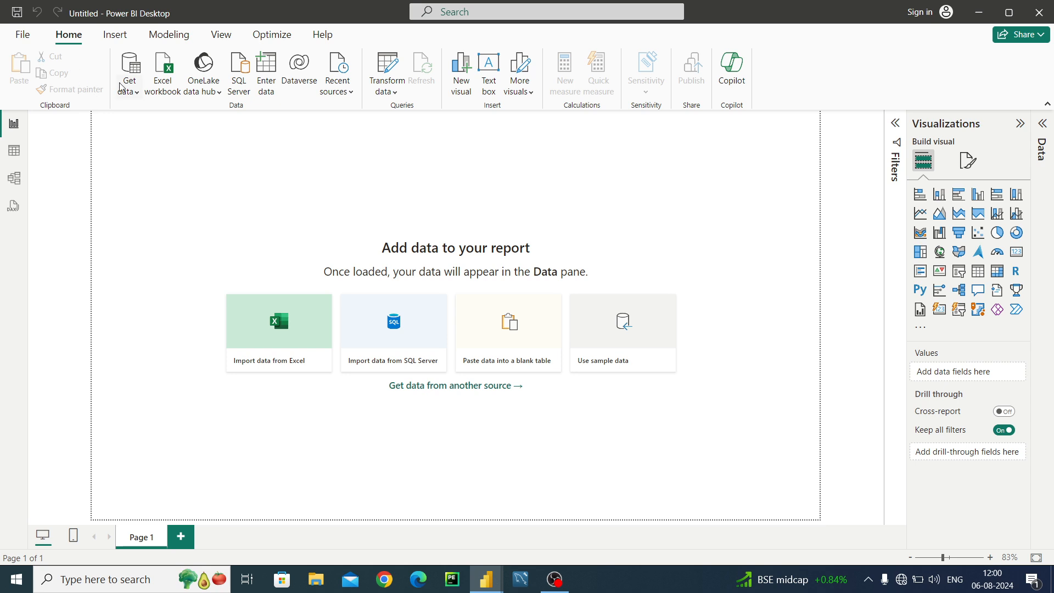
# Import the amazon_prime_titles CSV file from Downloads and open it in Power Query Editor for transforming.
pyautogui.click(133, 97)
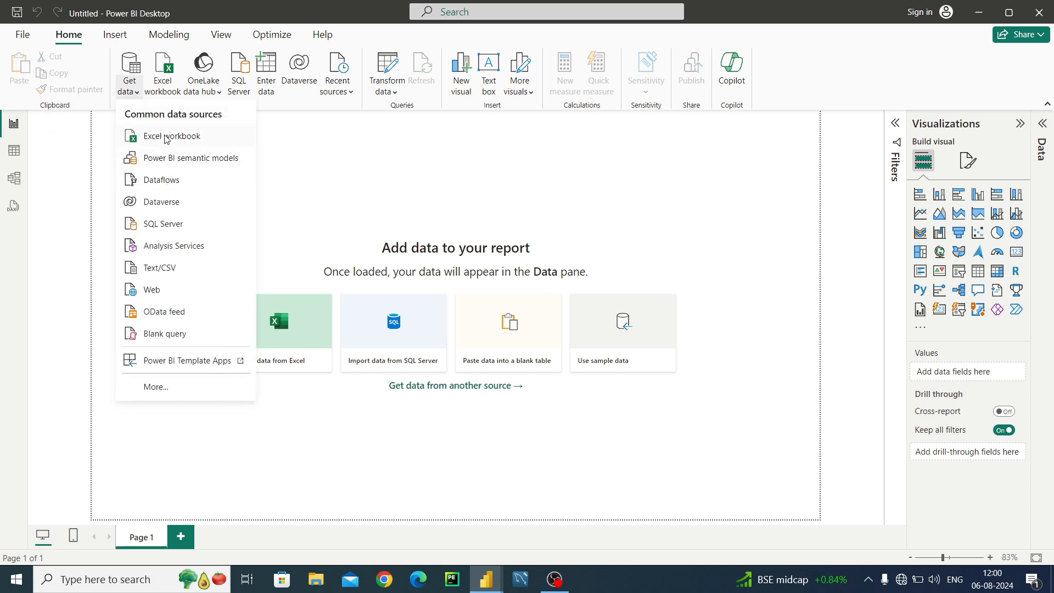
pyautogui.click(168, 277)
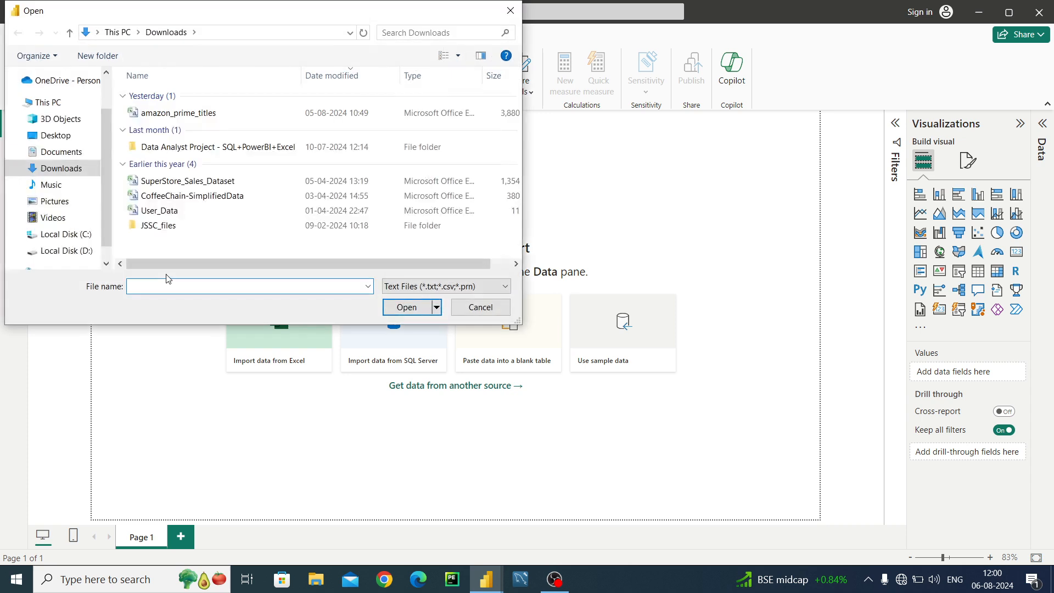
pyautogui.click(220, 115)
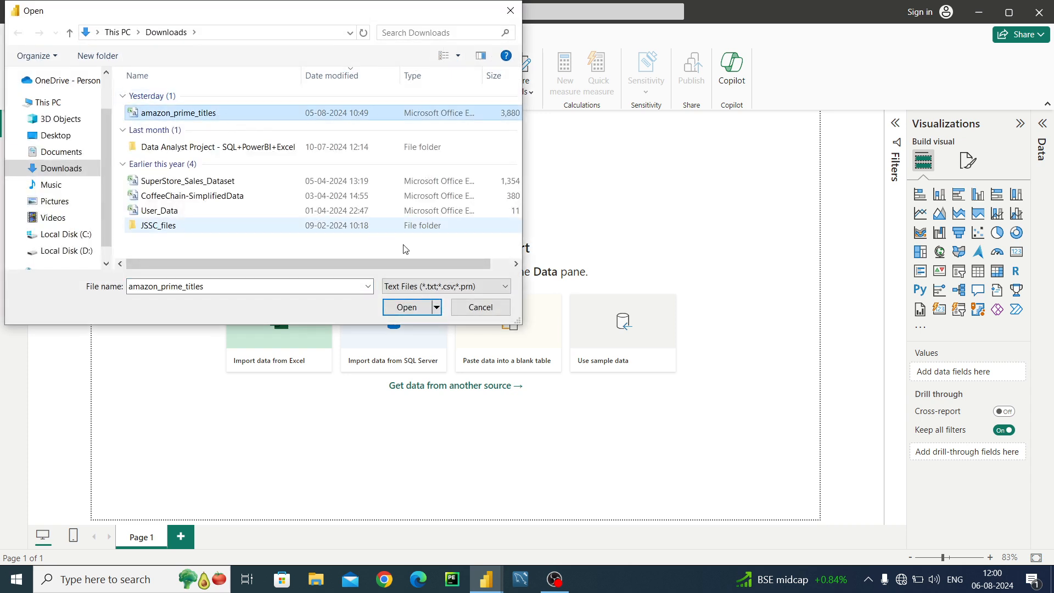
pyautogui.click(405, 308)
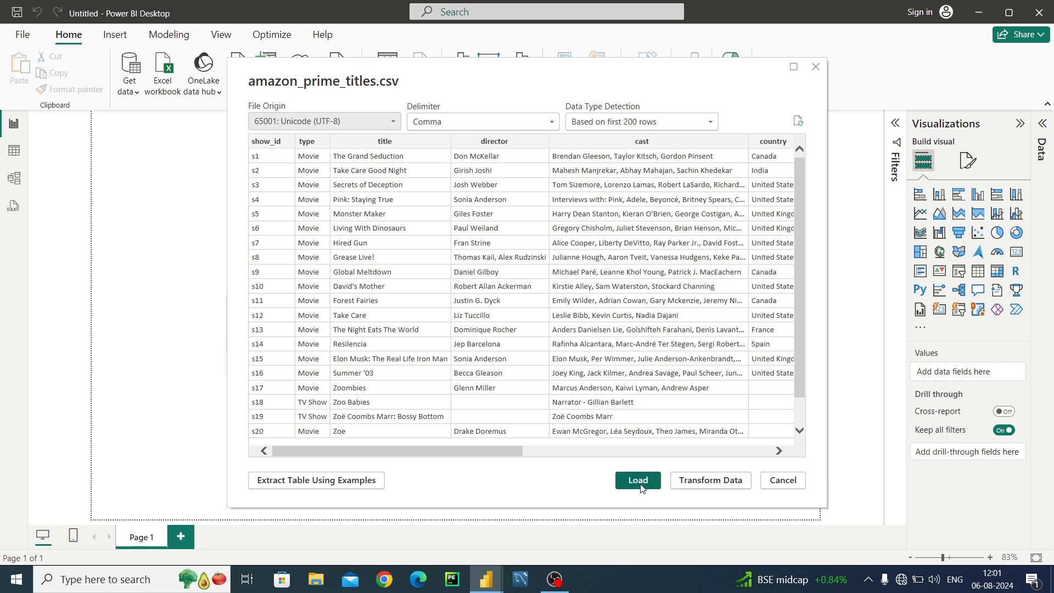
pyautogui.click(682, 486)
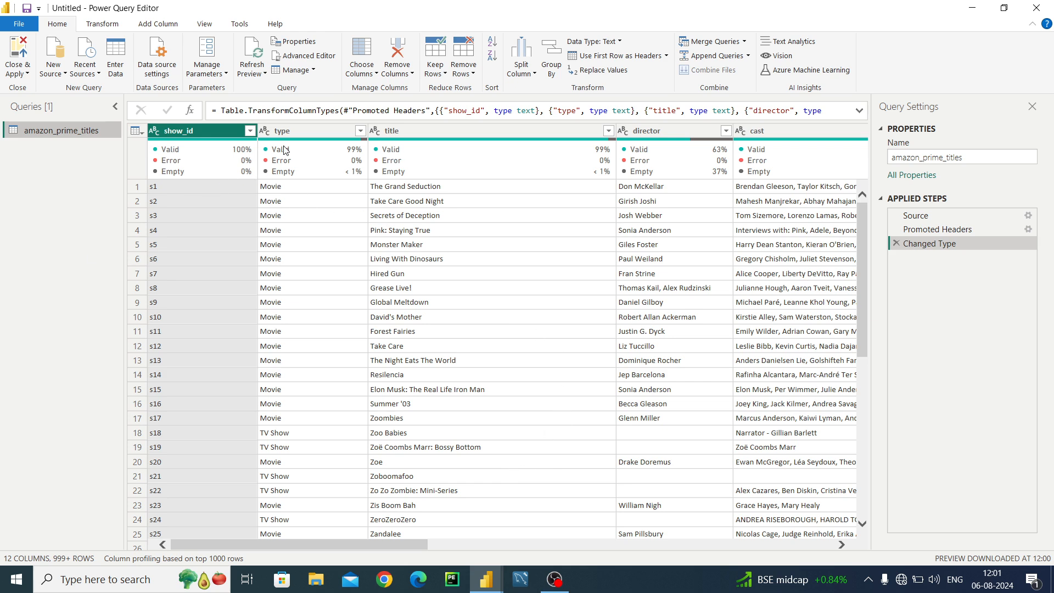
# Examine the valid, error and empty statistics of the show_id, type and director columns.
pyautogui.moveTo(223, 158)
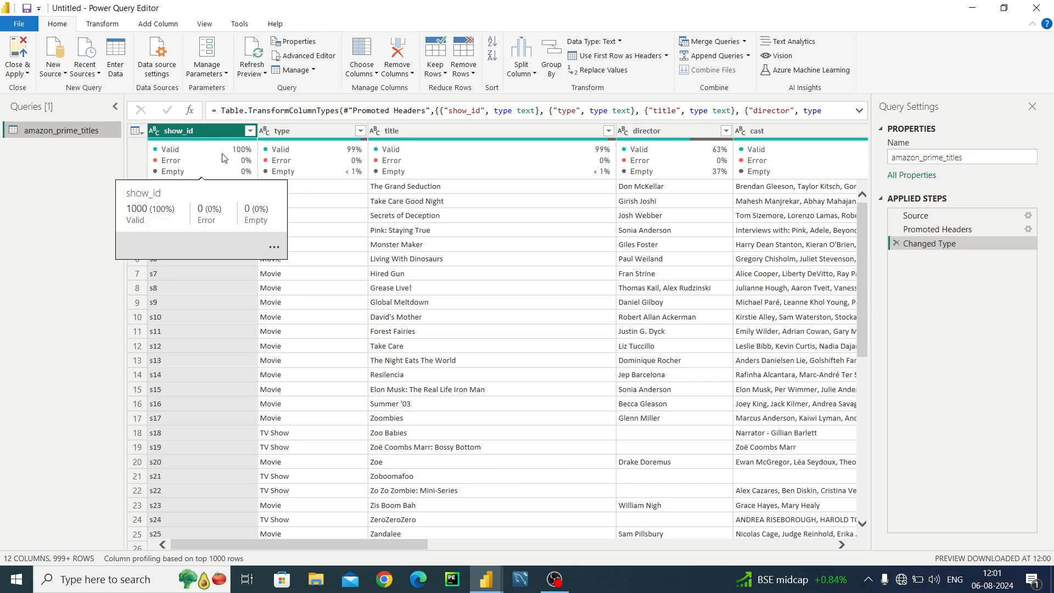
pyautogui.moveTo(327, 160)
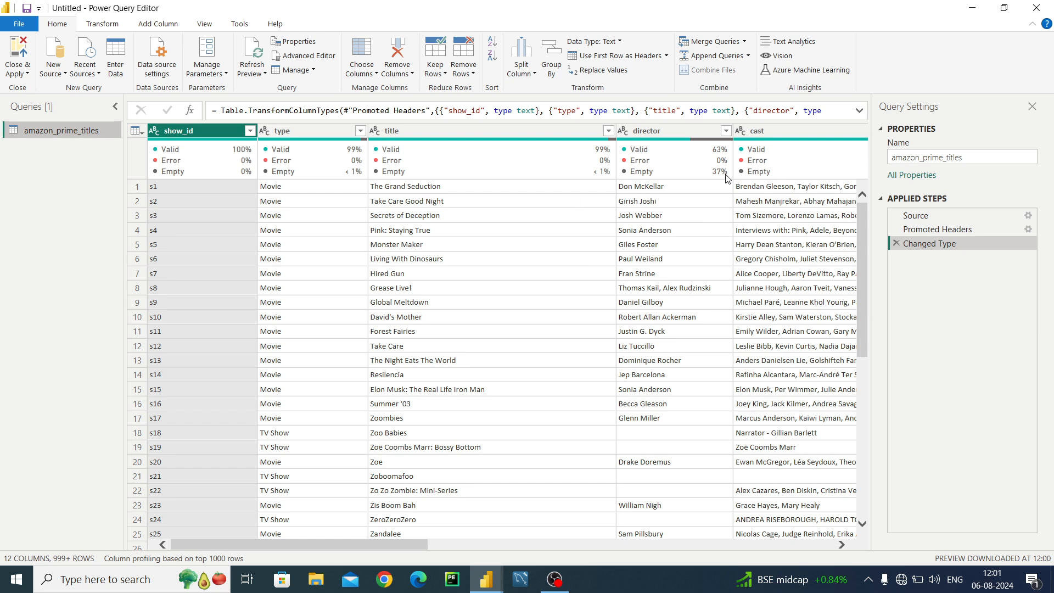
pyautogui.moveTo(679, 167)
pyautogui.moveTo(360, 545)
pyautogui.mouseDown()
pyautogui.moveTo(454, 542)
pyautogui.moveTo(347, 530)
pyautogui.mouseUp()
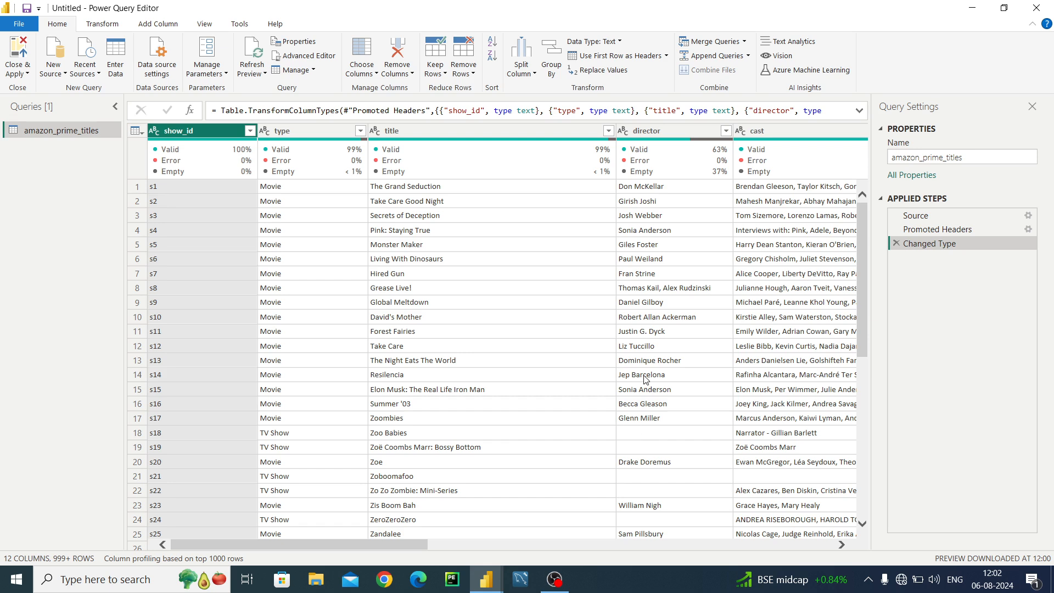
# Filter the blank entries out of the director column and delete that filter step again.
pyautogui.click(720, 133)
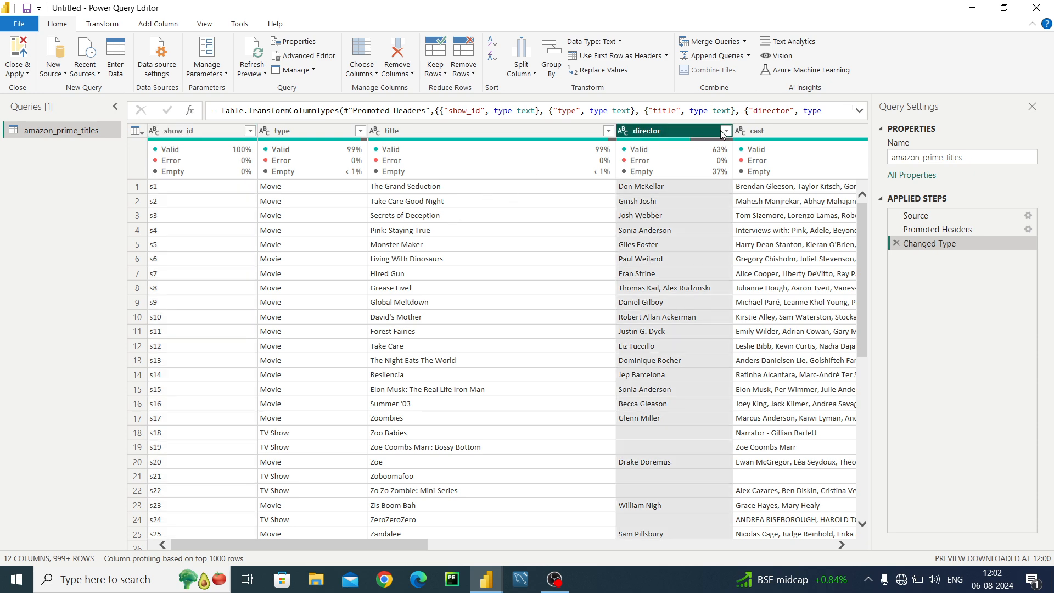
pyautogui.click(723, 132)
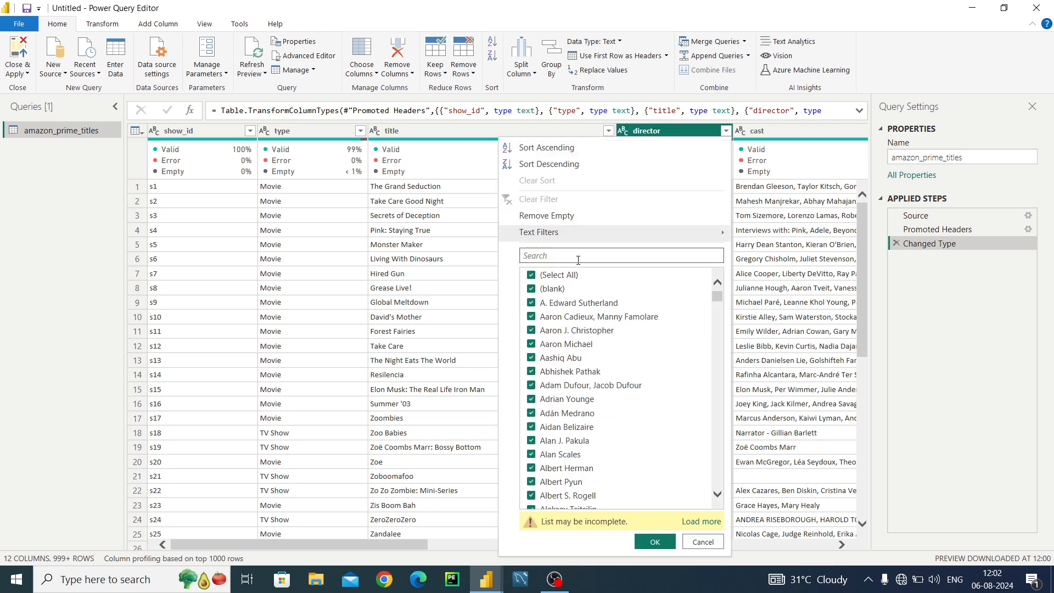
pyautogui.click(531, 289)
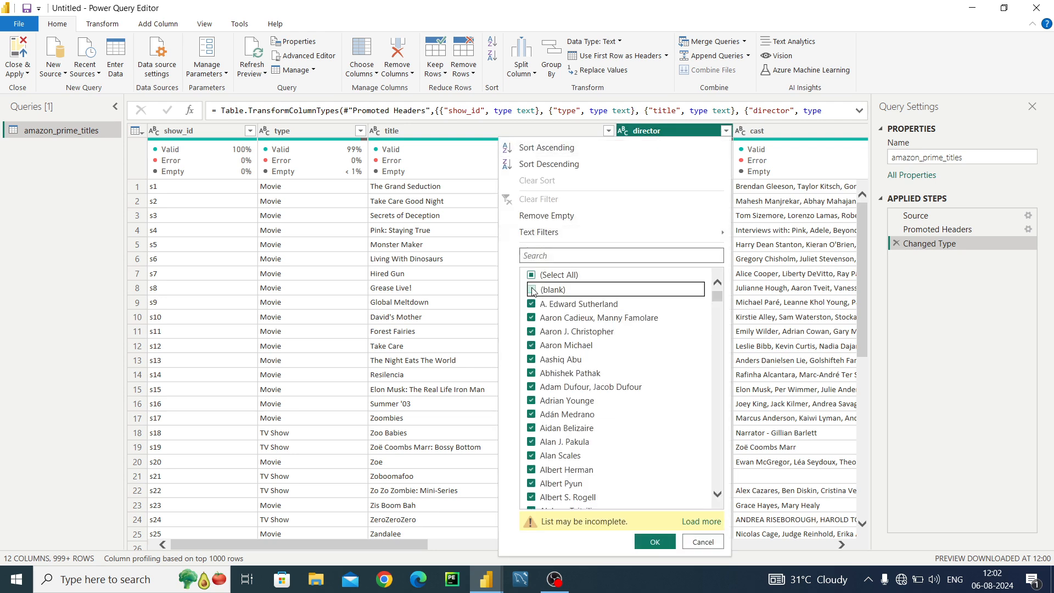
pyautogui.click(655, 542)
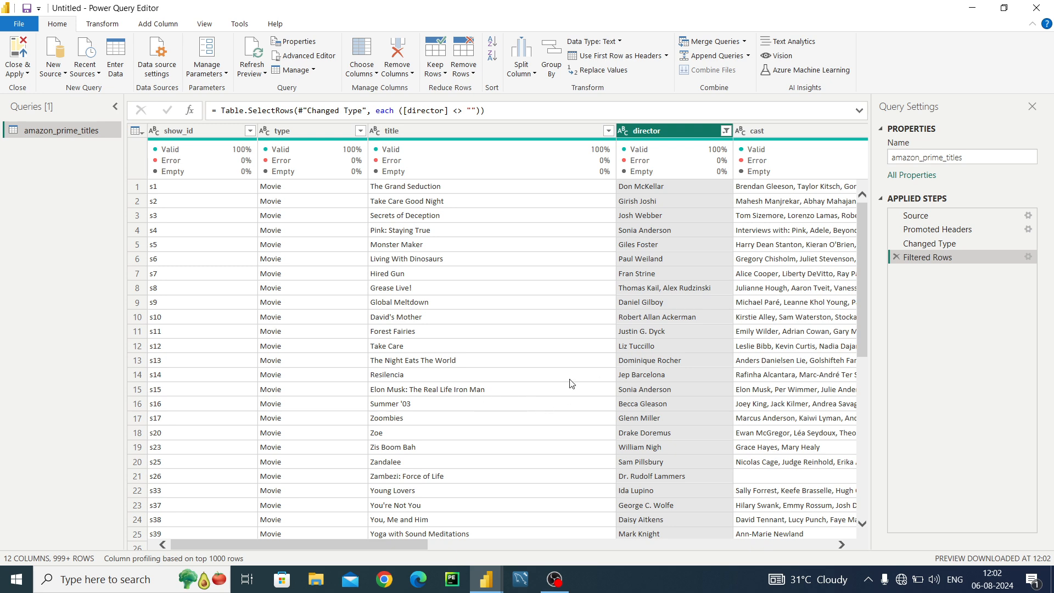
pyautogui.click(896, 257)
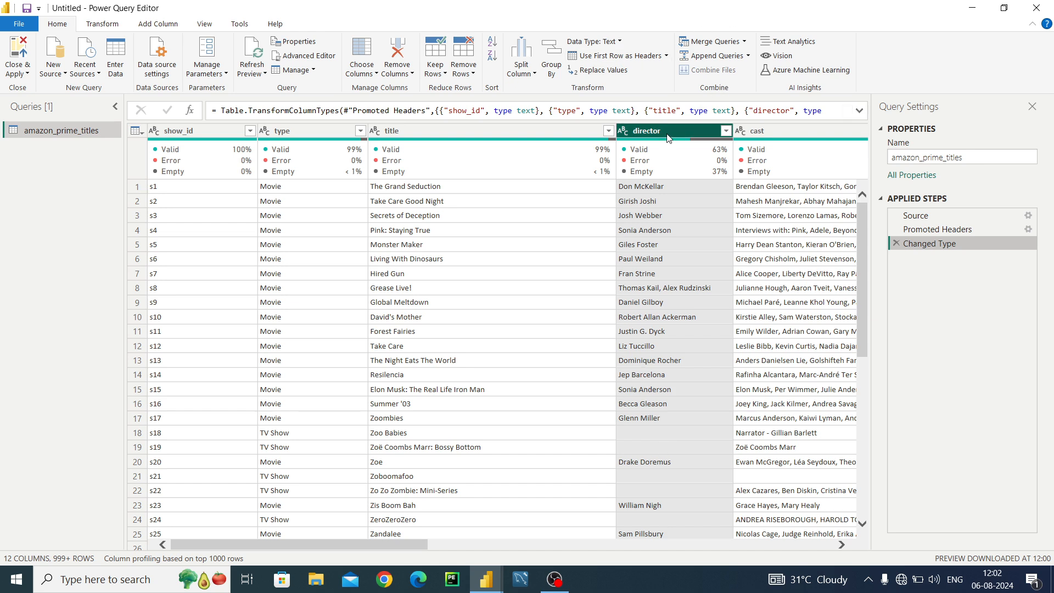
pyautogui.click(617, 74)
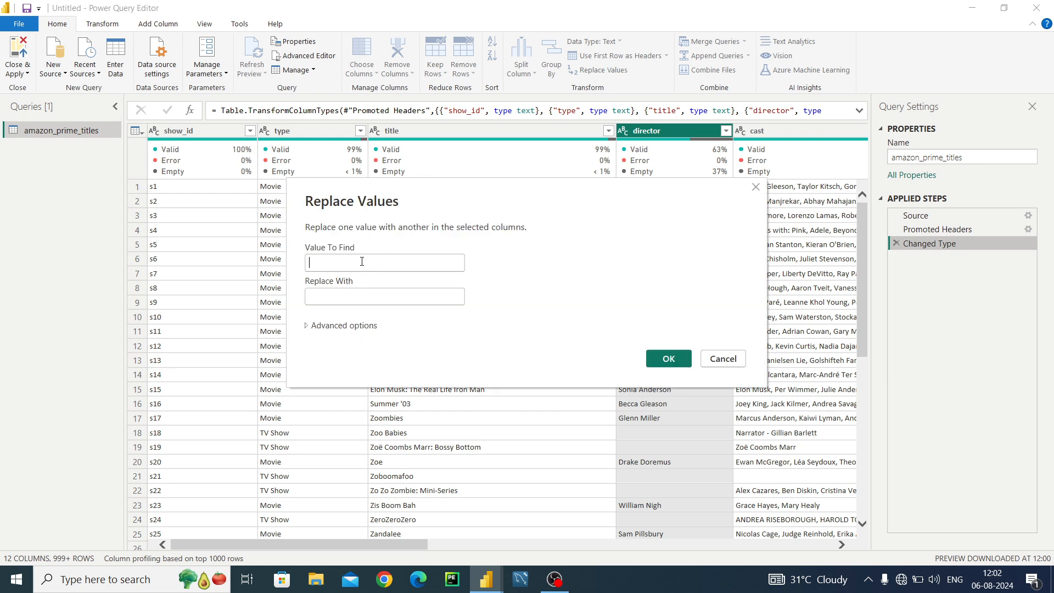
pyautogui.click(361, 261)
pyautogui.write('Tank')
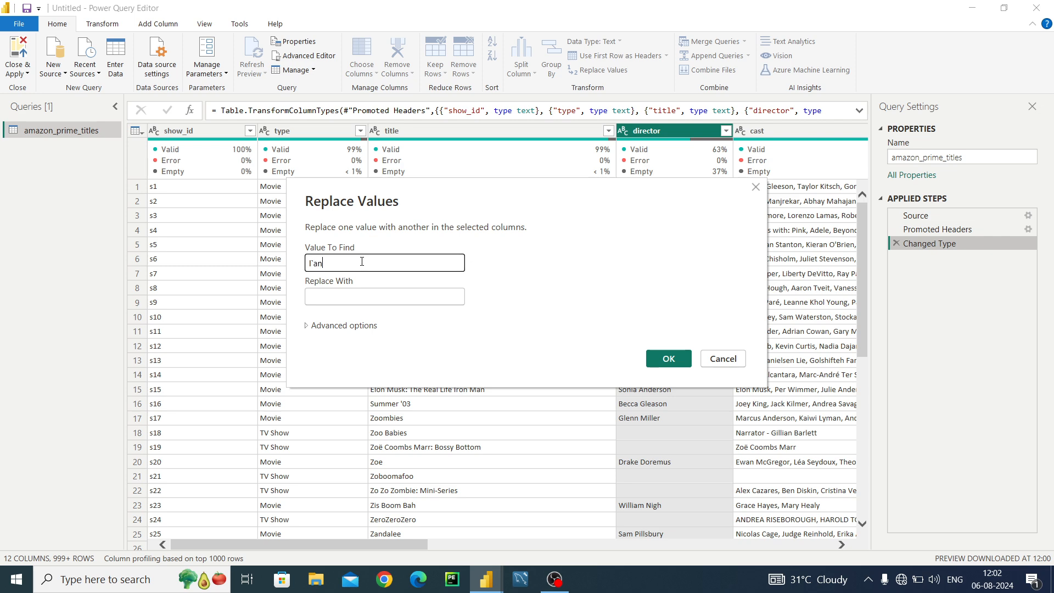
pyautogui.press('BackSpace')
pyautogui.press('BackSpace')
pyautogui.press('BackSpace')
pyautogui.press('BackSpace')
pyautogui.click(358, 301)
pyautogui.write('o')
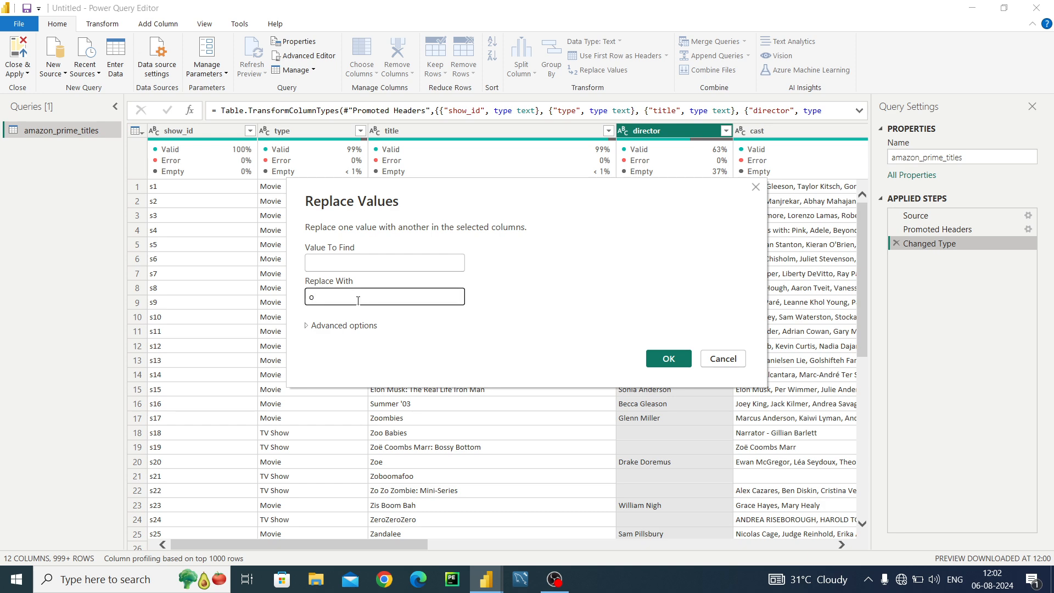
pyautogui.write('ther')
pyautogui.press('BackSpace')
pyautogui.press('BackSpace')
pyautogui.press('BackSpace')
pyautogui.press('BackSpace')
pyautogui.press('BackSpace')
pyautogui.click(706, 353)
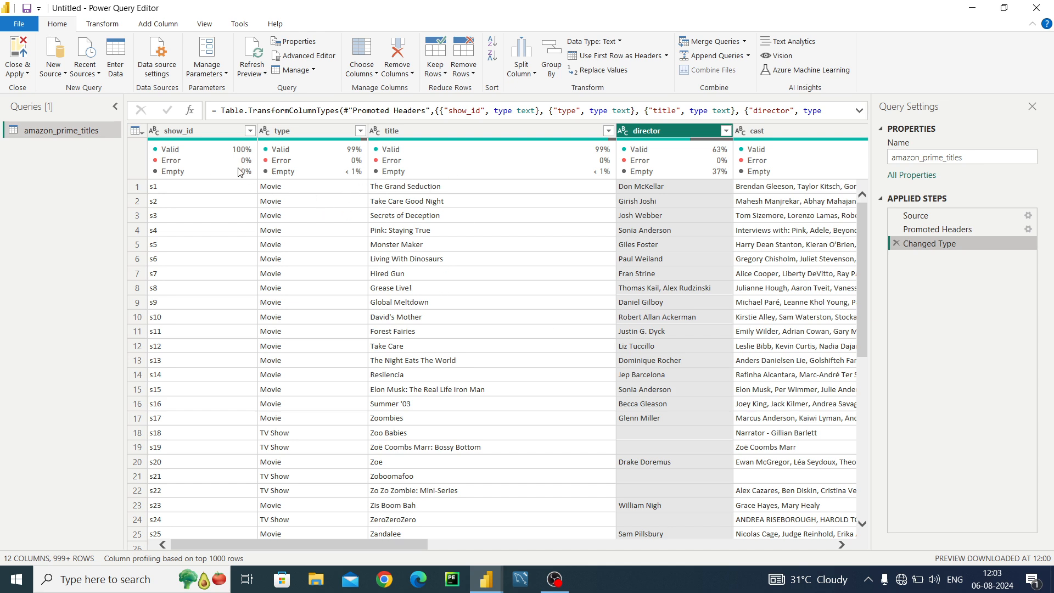
# Examine the statistics of the cast, country, date_added, release_year and rating columns, and check the data type of date_added.
pyautogui.moveTo(185, 140)
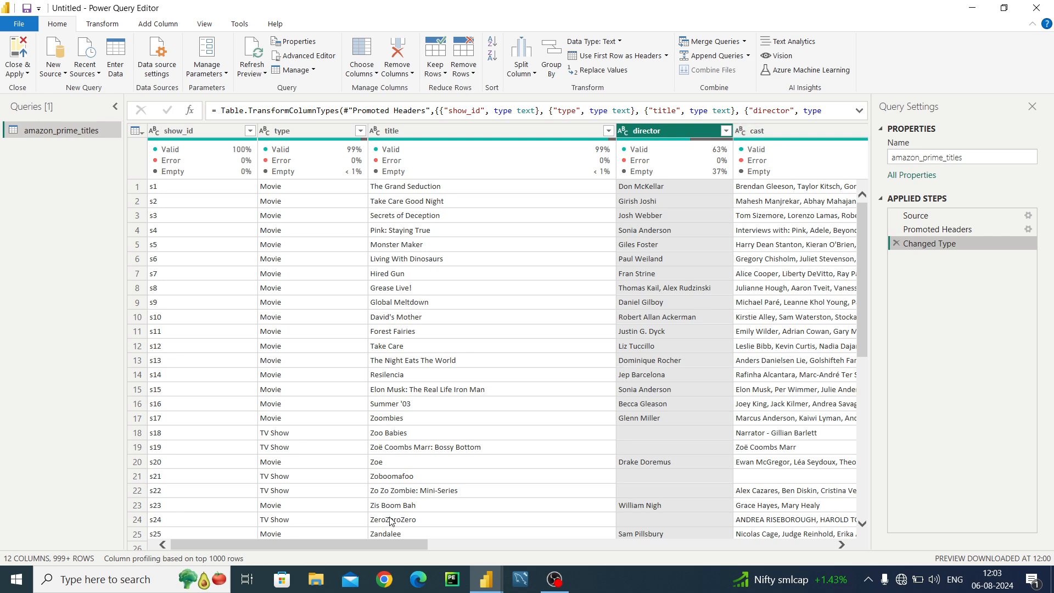
pyautogui.moveTo(350, 543); pyautogui.dragTo(560, 573)
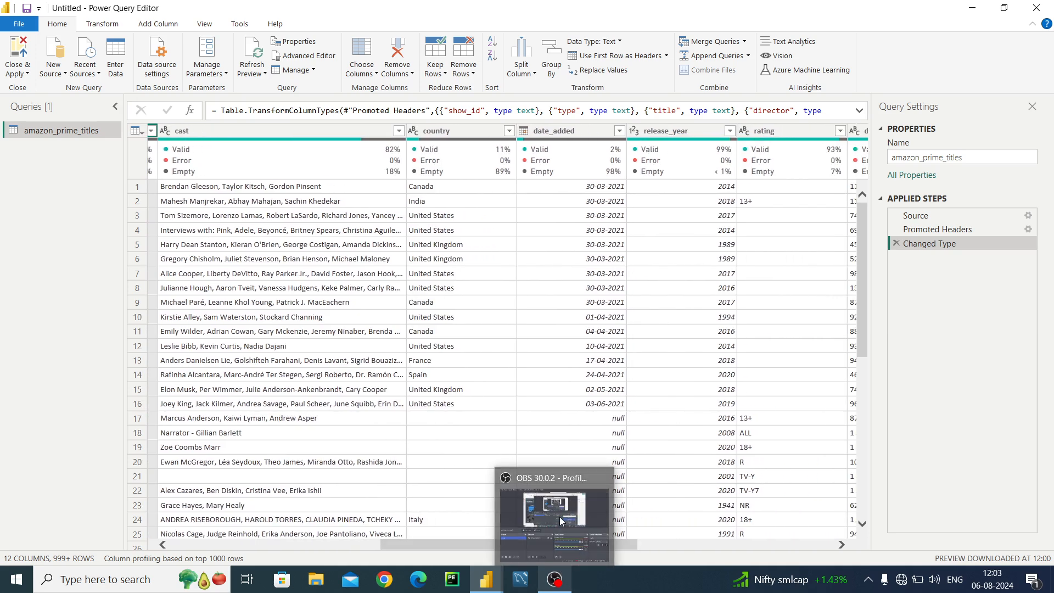
pyautogui.click(575, 130)
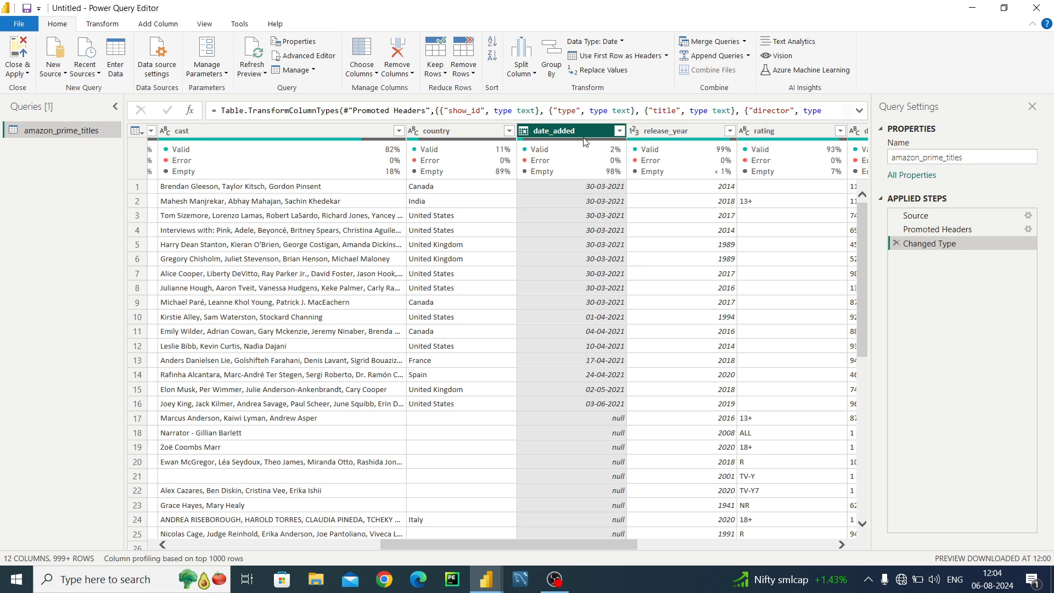
pyautogui.click(614, 43)
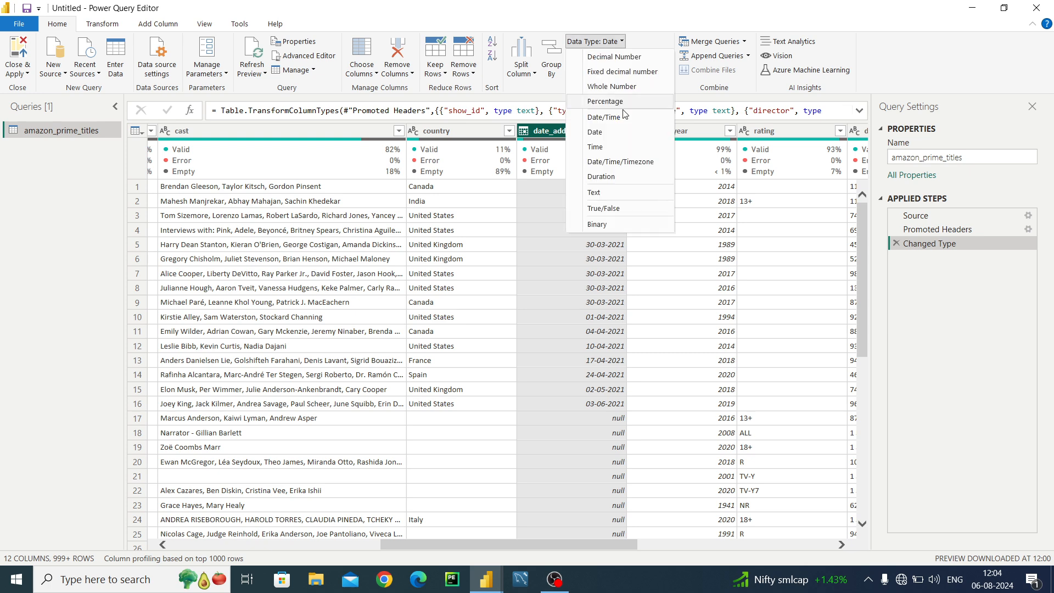
pyautogui.click(587, 43)
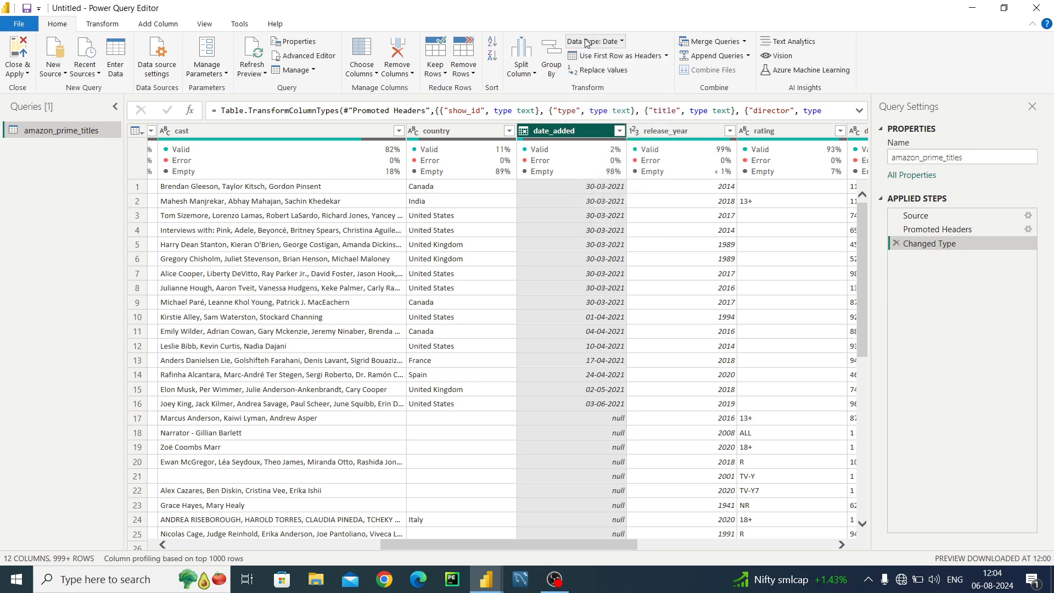
# Close and apply the query, and expand the amazon_prime_titles table to list its fields in the report.
pyautogui.click(21, 73)
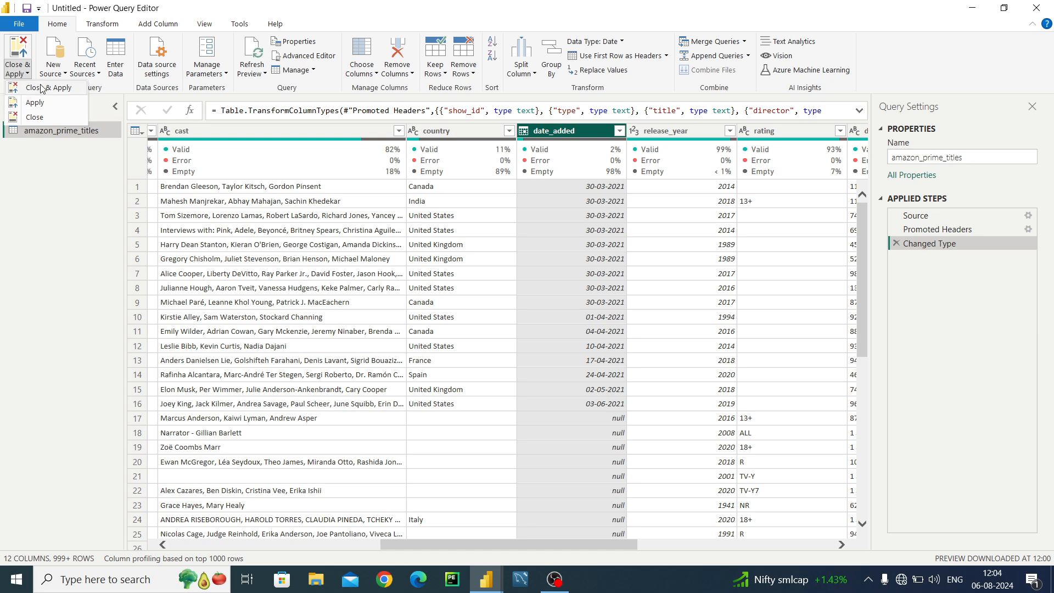
pyautogui.click(40, 87)
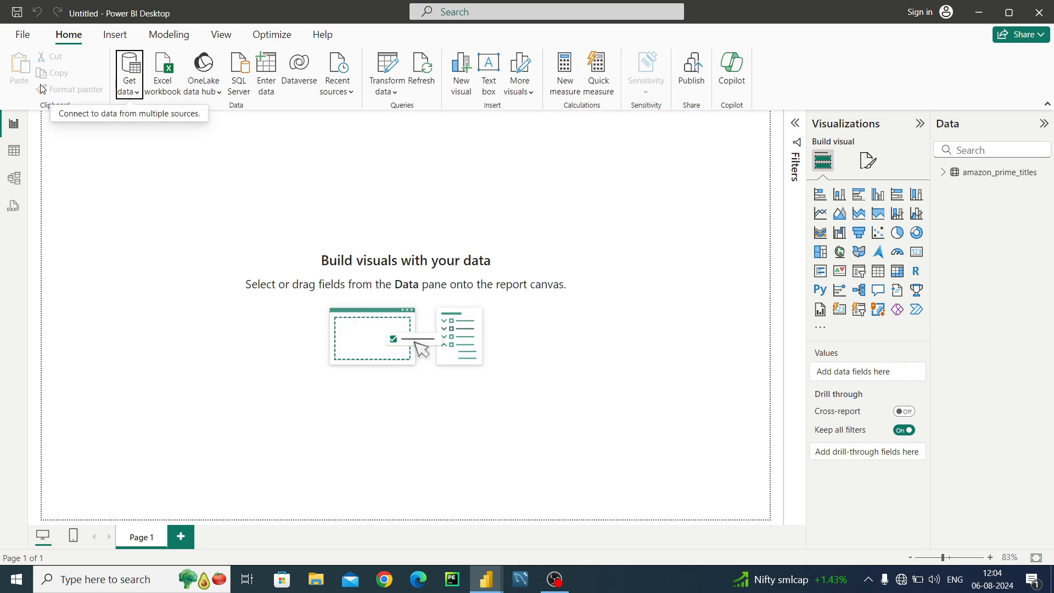
pyautogui.click(940, 175)
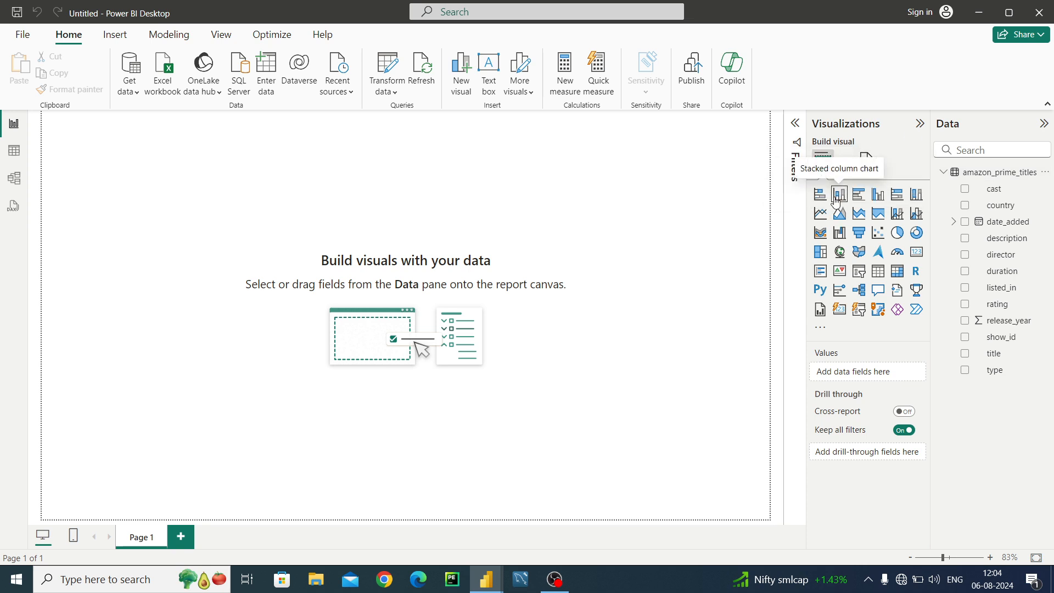
# Look at the filters available for the page and the loaded amazon_prime_titles rows in table view, ending back in the report view.
pyautogui.click(794, 127)
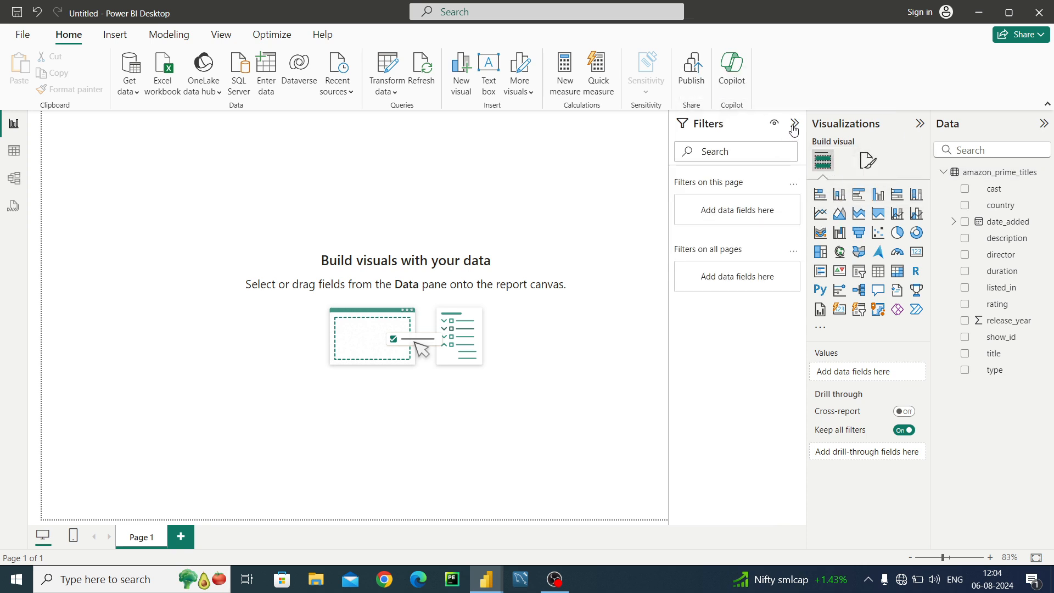
pyautogui.click(794, 127)
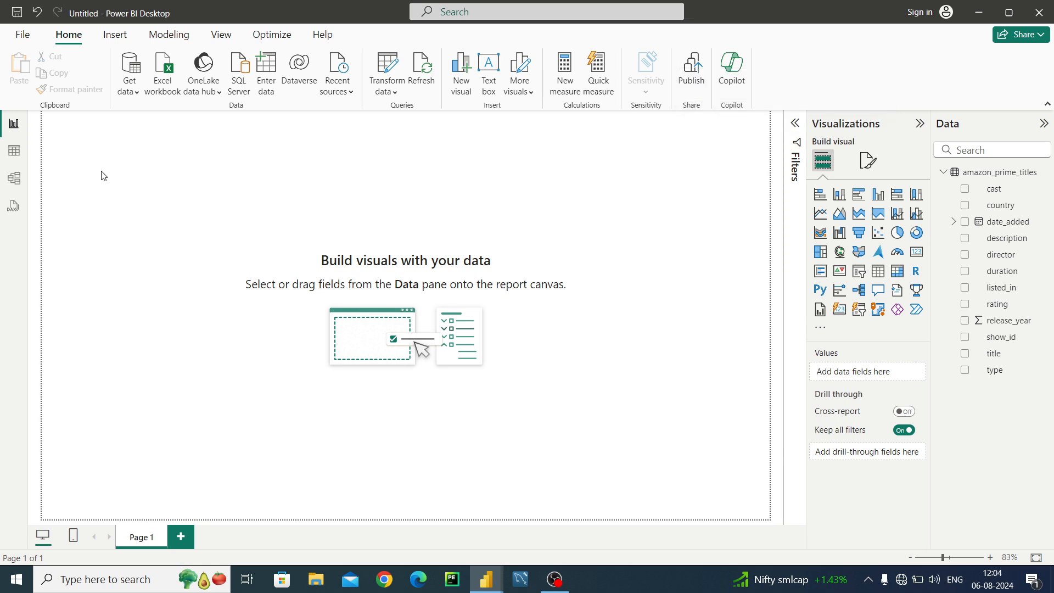
pyautogui.click(14, 151)
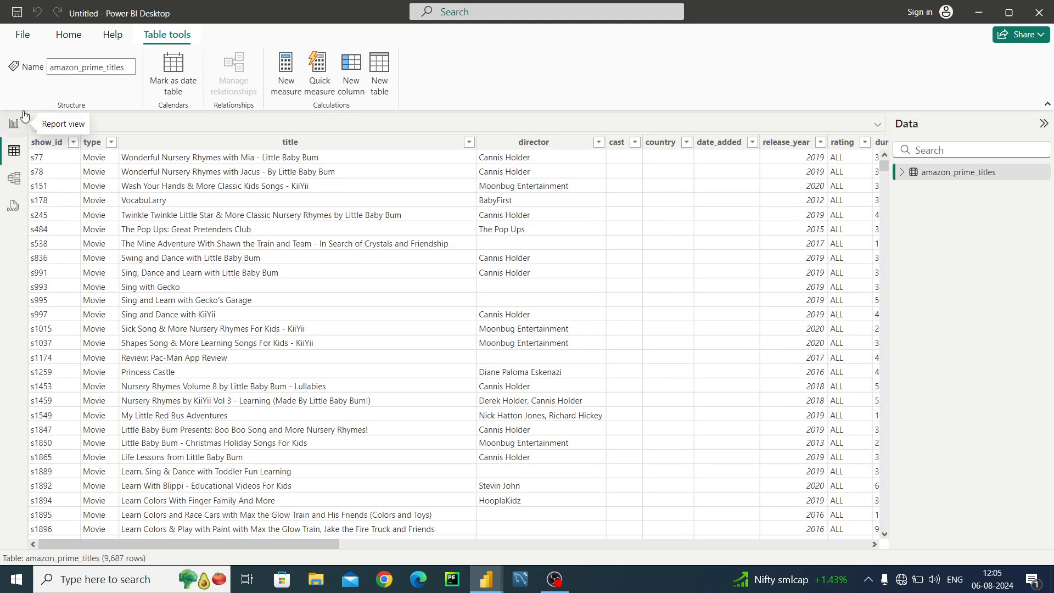
pyautogui.click(12, 125)
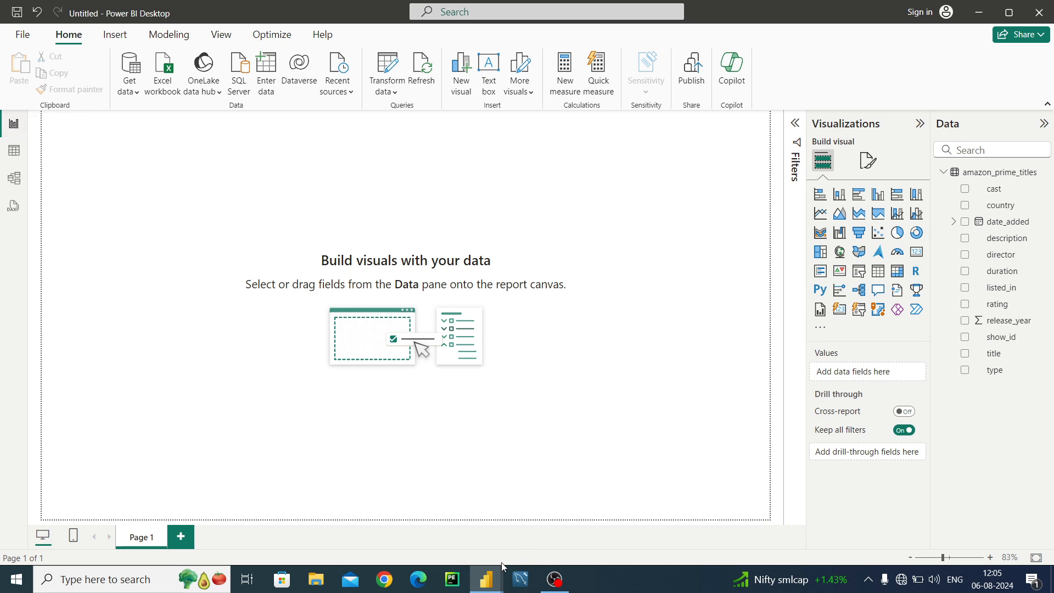
# Switch to the finished amaonprime report and copy its canvas background hex colour, #19222D.
pyautogui.moveTo(490, 585)
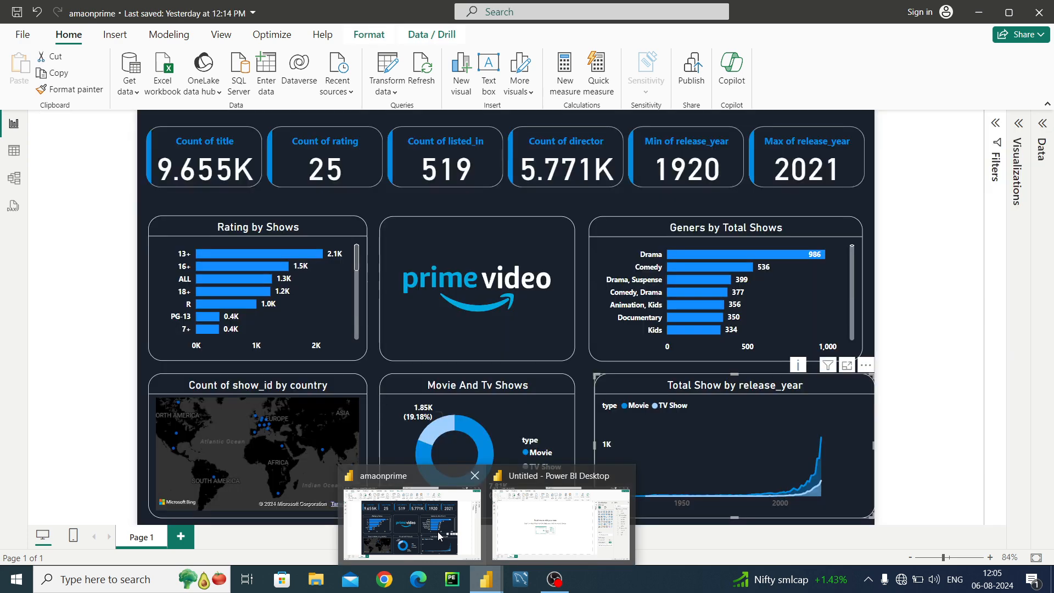
pyautogui.click(437, 535)
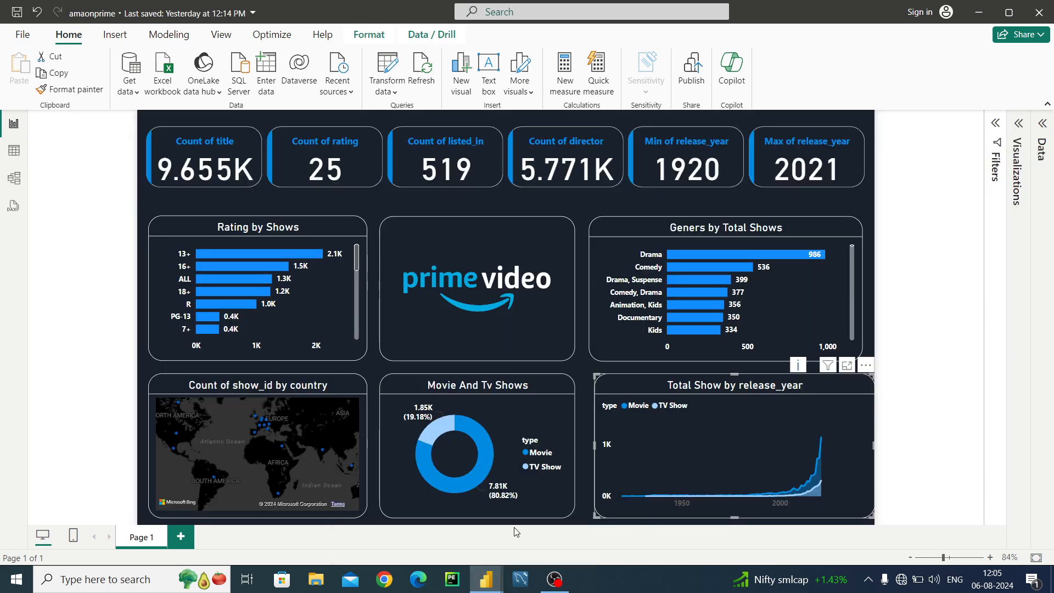
pyautogui.click(1018, 124)
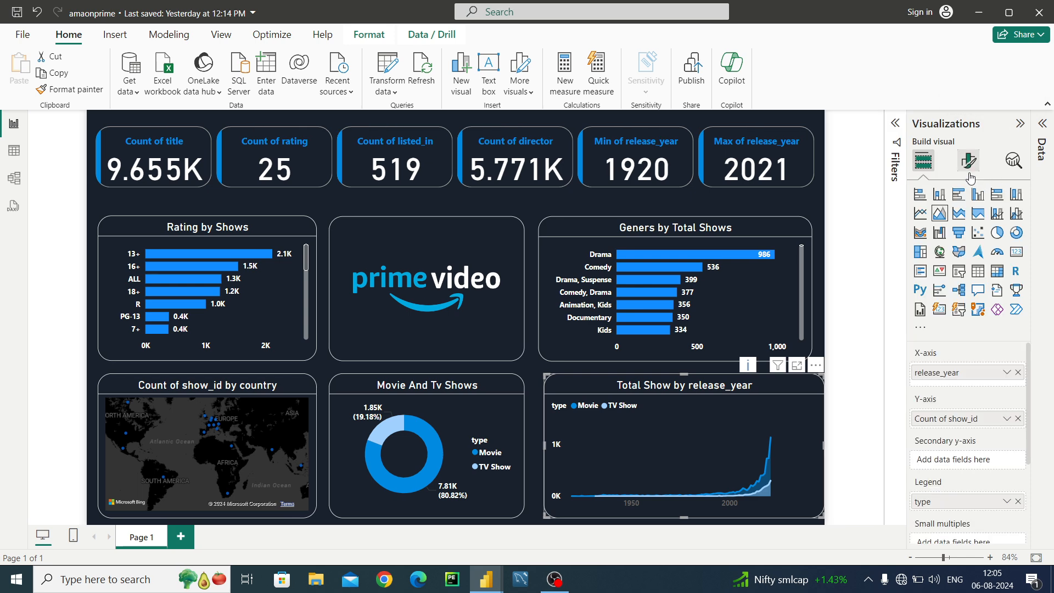
pyautogui.click(799, 201)
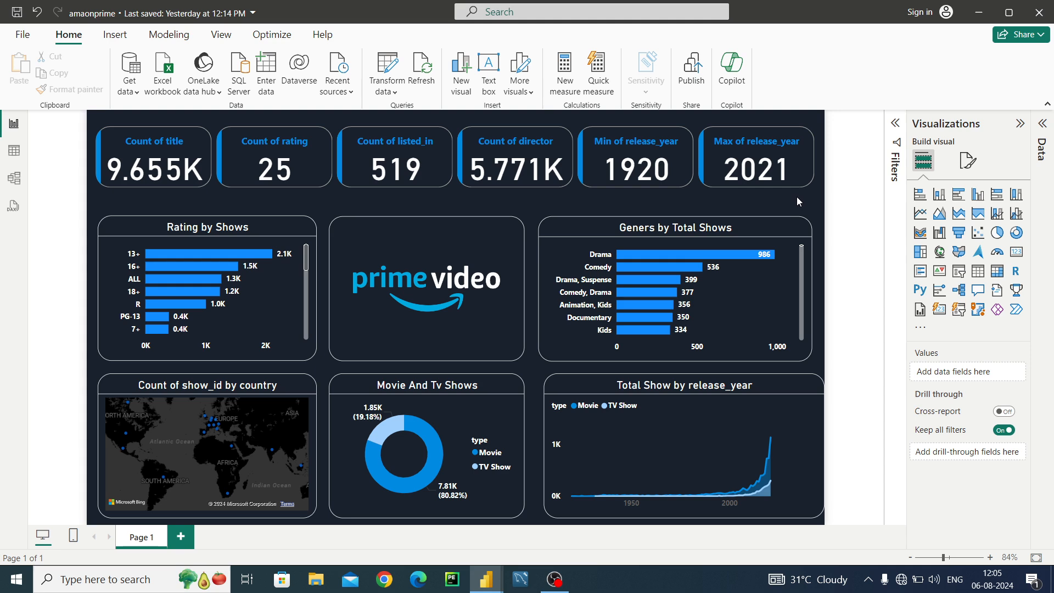
pyautogui.click(970, 160)
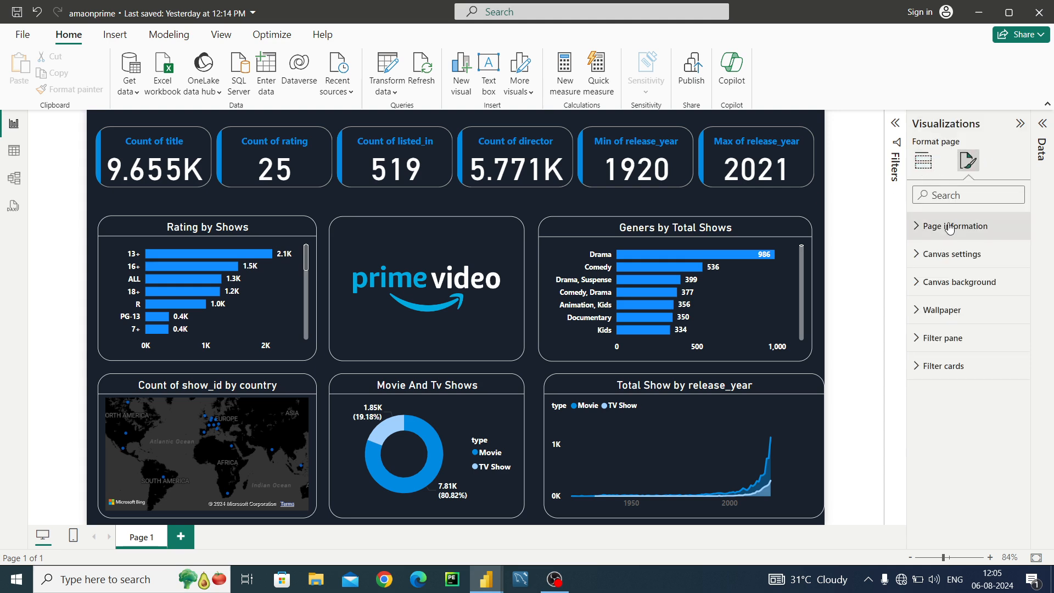
pyautogui.click(940, 281)
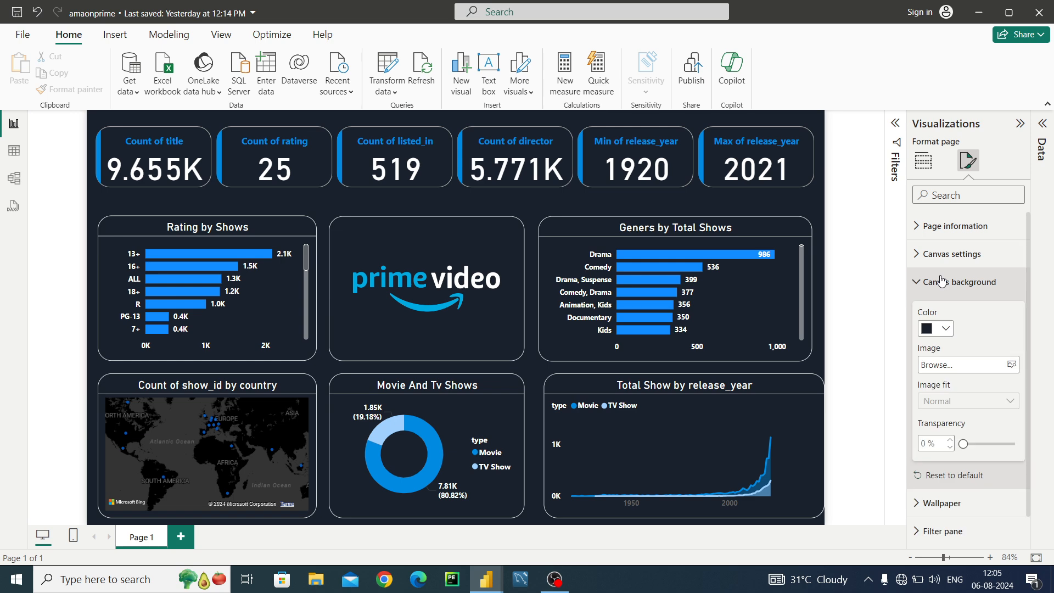
pyautogui.click(945, 329)
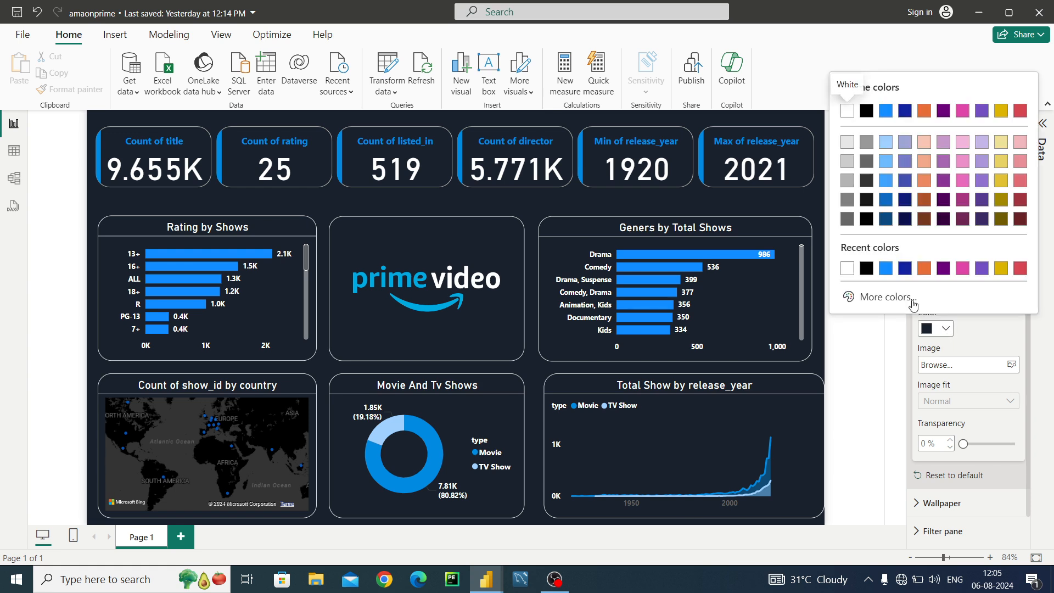
pyautogui.click(885, 301)
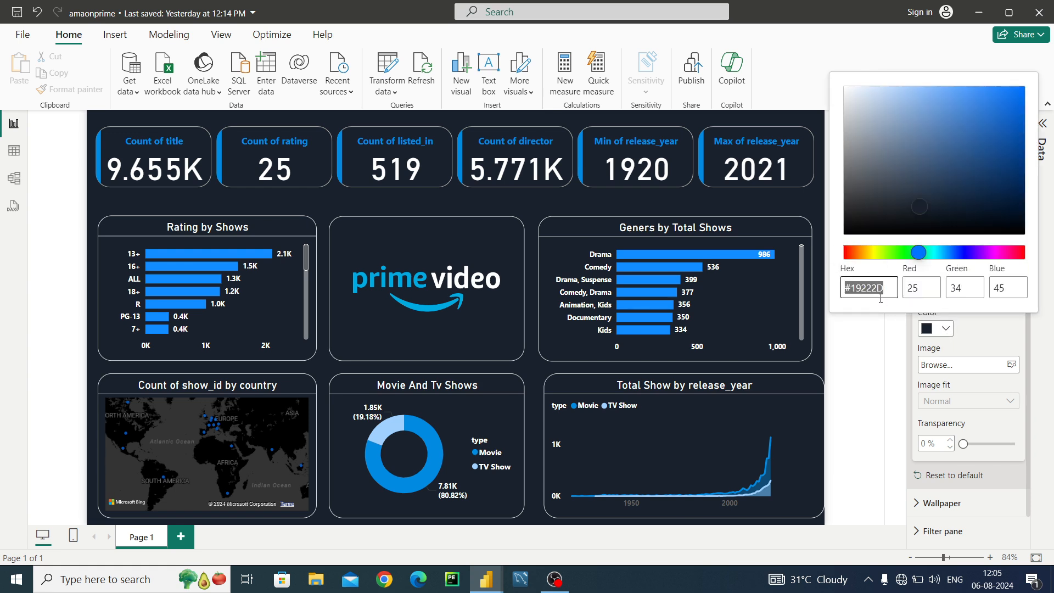
pyautogui.click(890, 291)
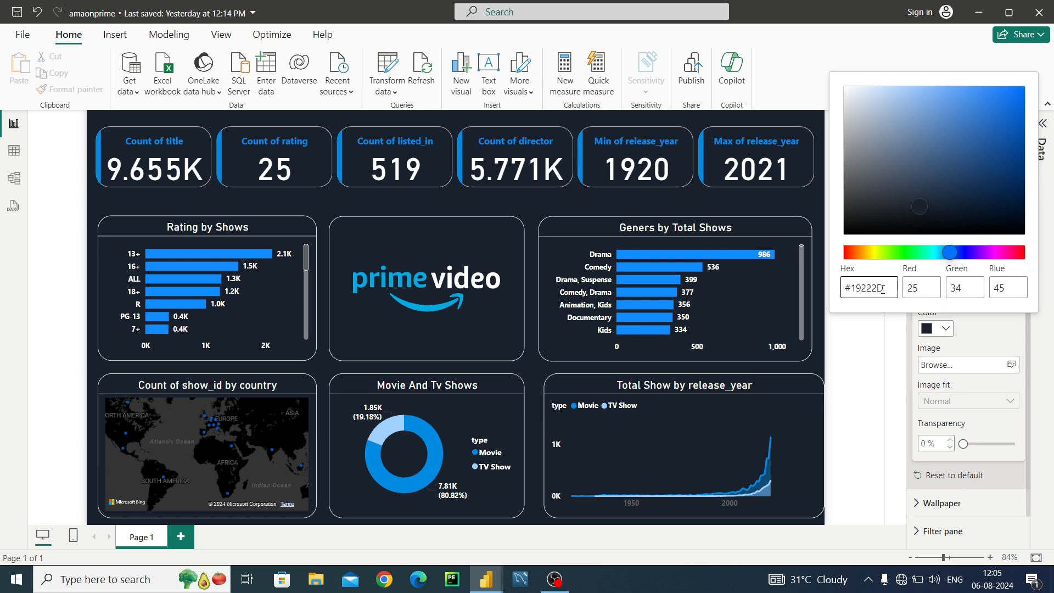
pyautogui.moveTo(883, 288); pyautogui.dragTo(845, 292)
pyautogui.hotkey('ctrl', 'c')
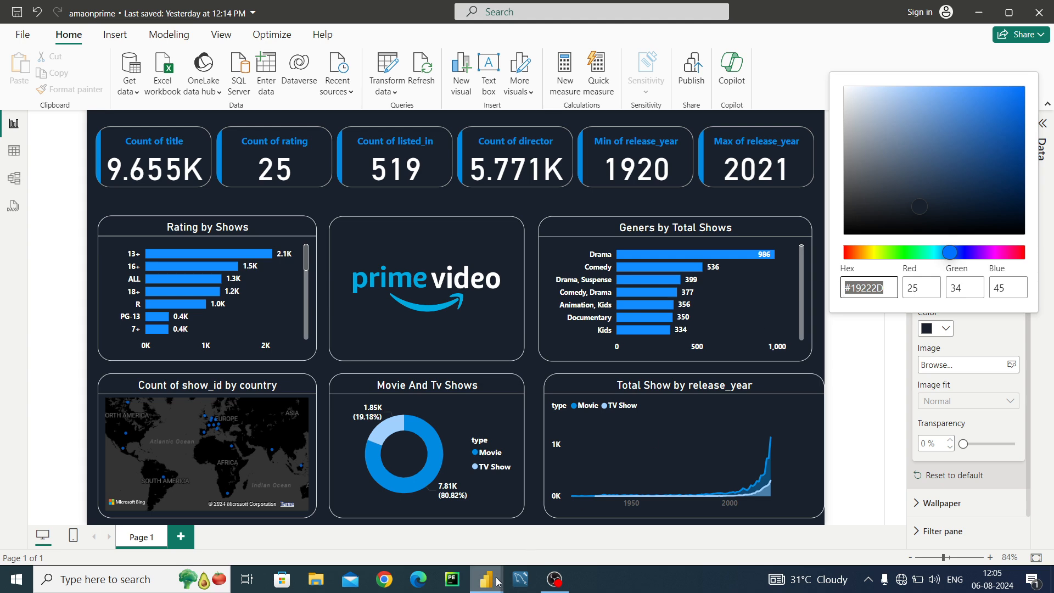
# In the Untitled report, set the canvas background colour to #19222D with 0% transparency.
pyautogui.moveTo(496, 579)
pyautogui.click(528, 536)
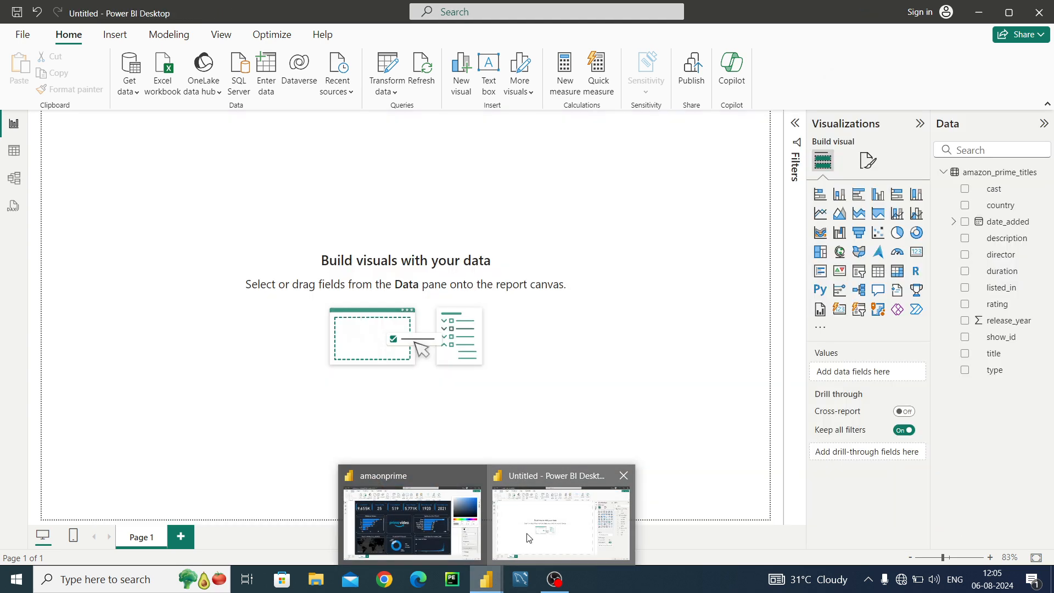
pyautogui.click(867, 160)
pyautogui.click(868, 280)
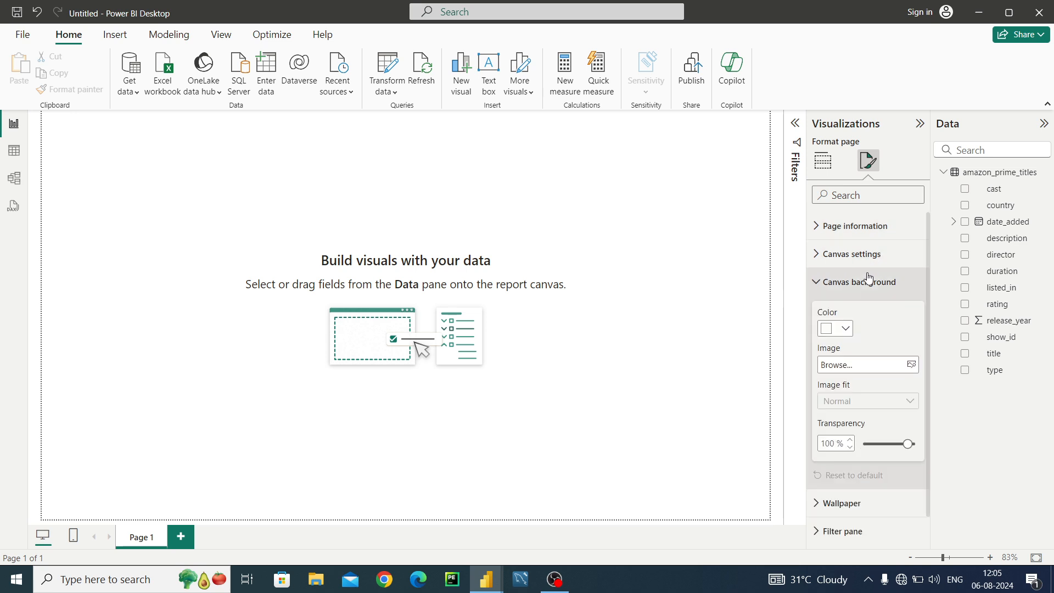
pyautogui.click(846, 331)
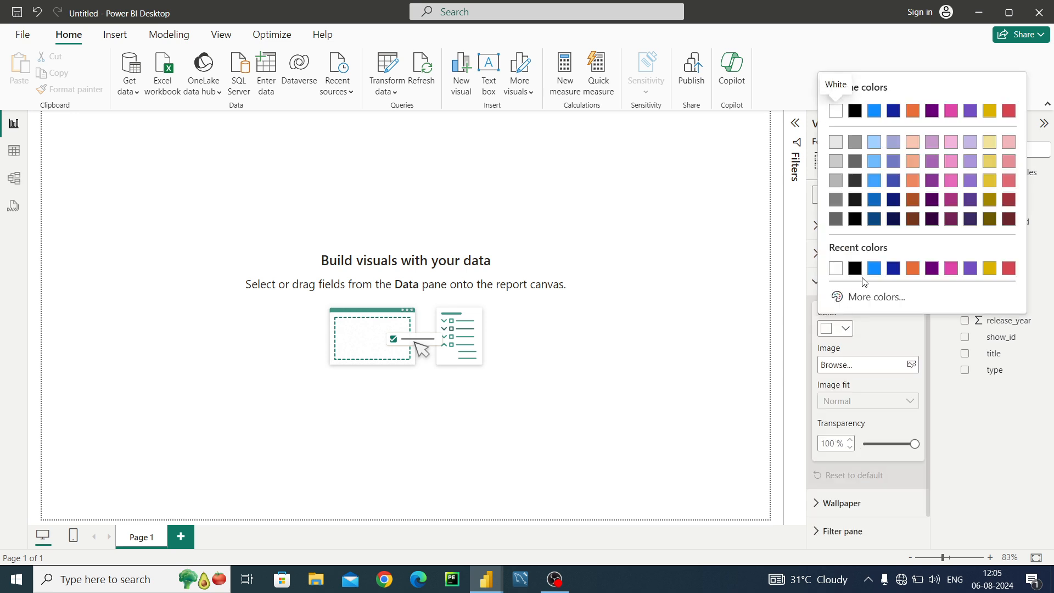
pyautogui.click(863, 297)
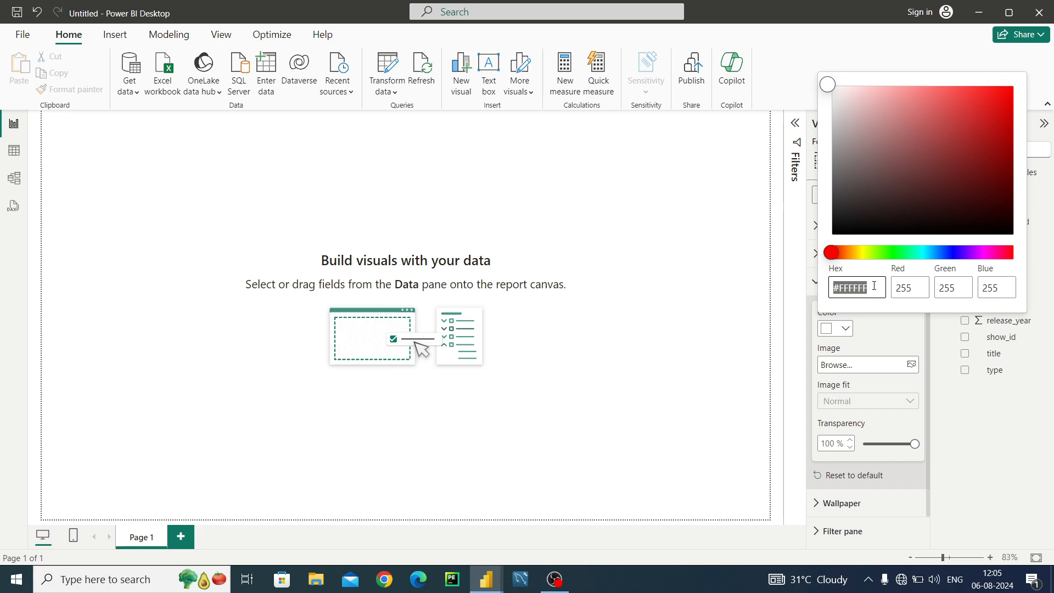
pyautogui.press('BackSpace')
pyautogui.hotkey('ctrl', 'v')
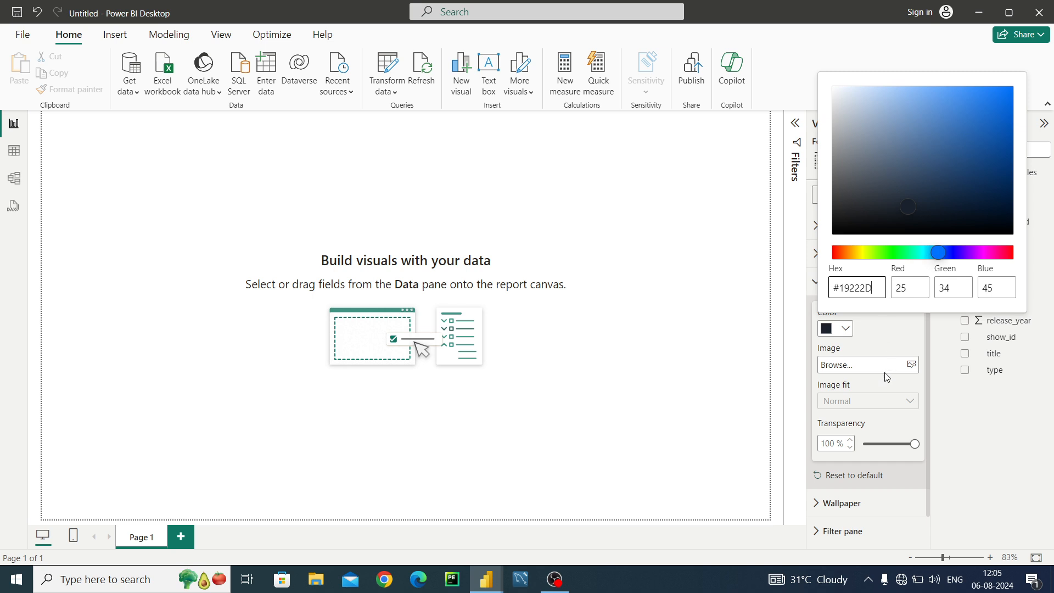
pyautogui.click(878, 333)
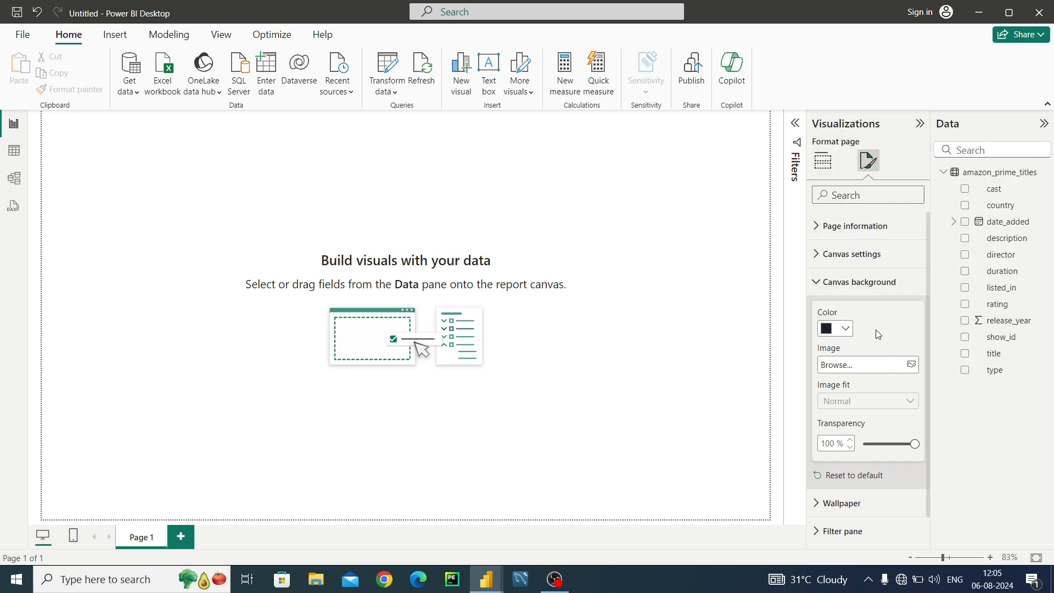
pyautogui.click(868, 448)
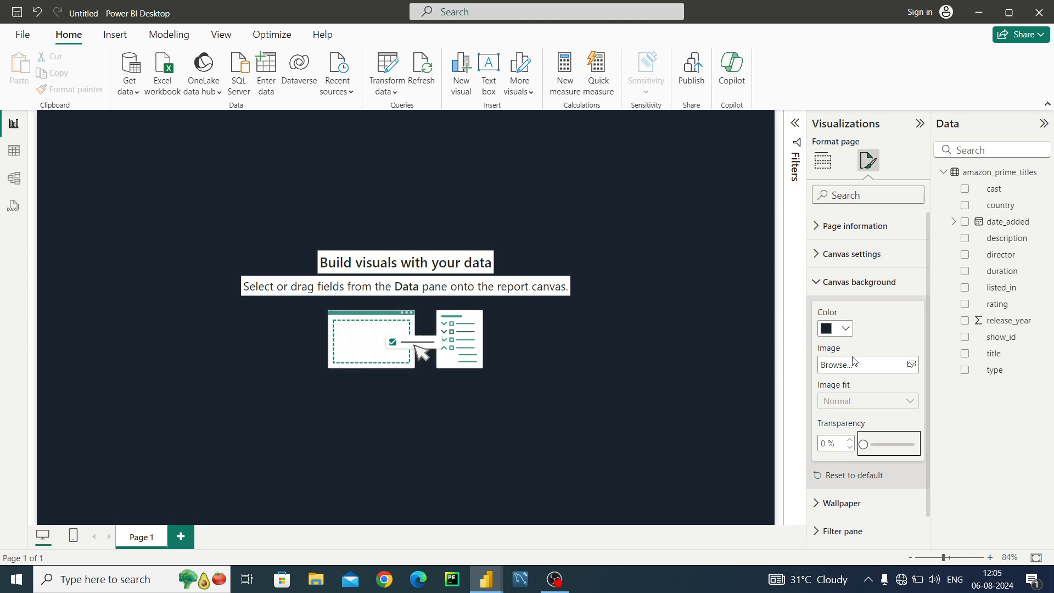
# Add a card visual near the upper-left of the canvas, shrink it, and convert it to the Card (new) type.
pyautogui.click(653, 164)
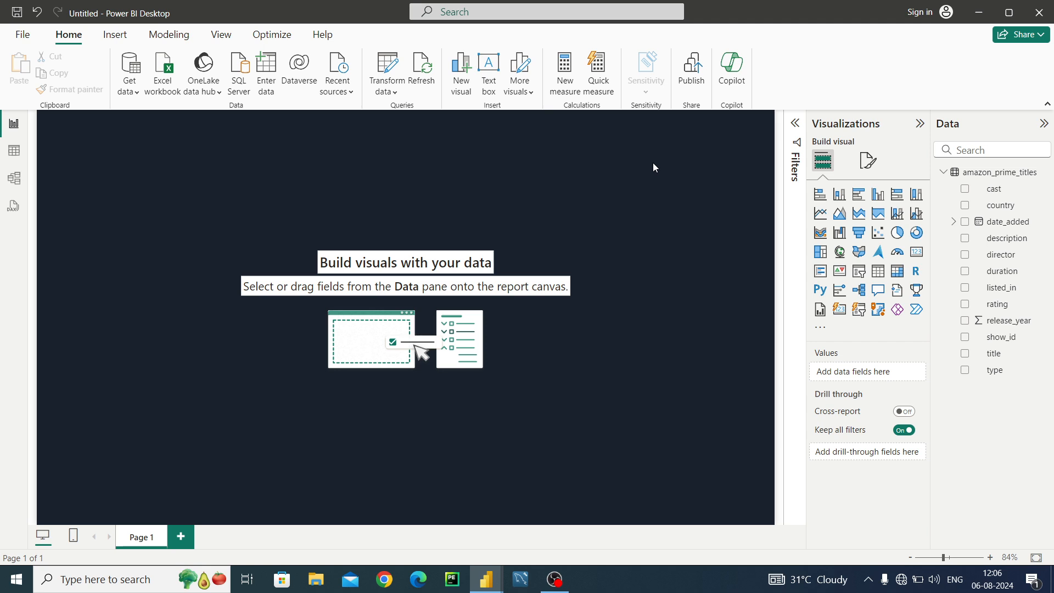
pyautogui.click(918, 254)
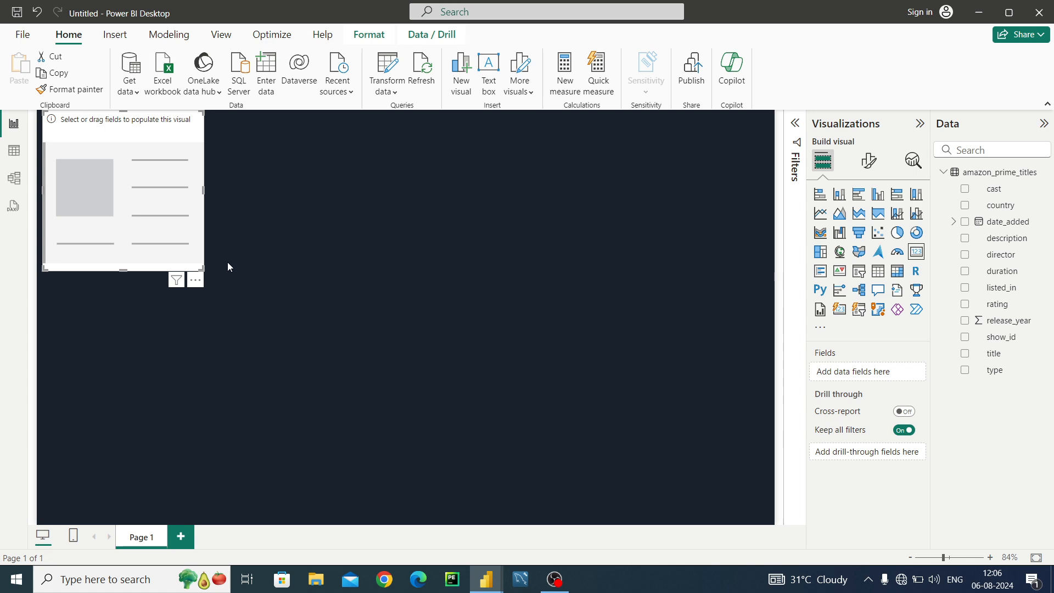
pyautogui.moveTo(198, 268); pyautogui.dragTo(170, 170)
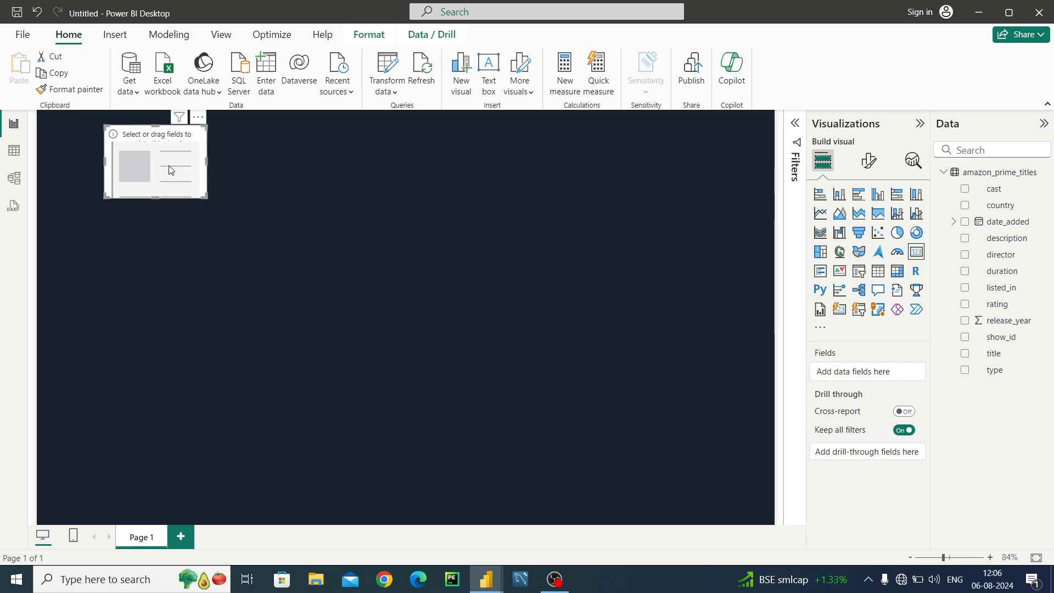
pyautogui.click(840, 311)
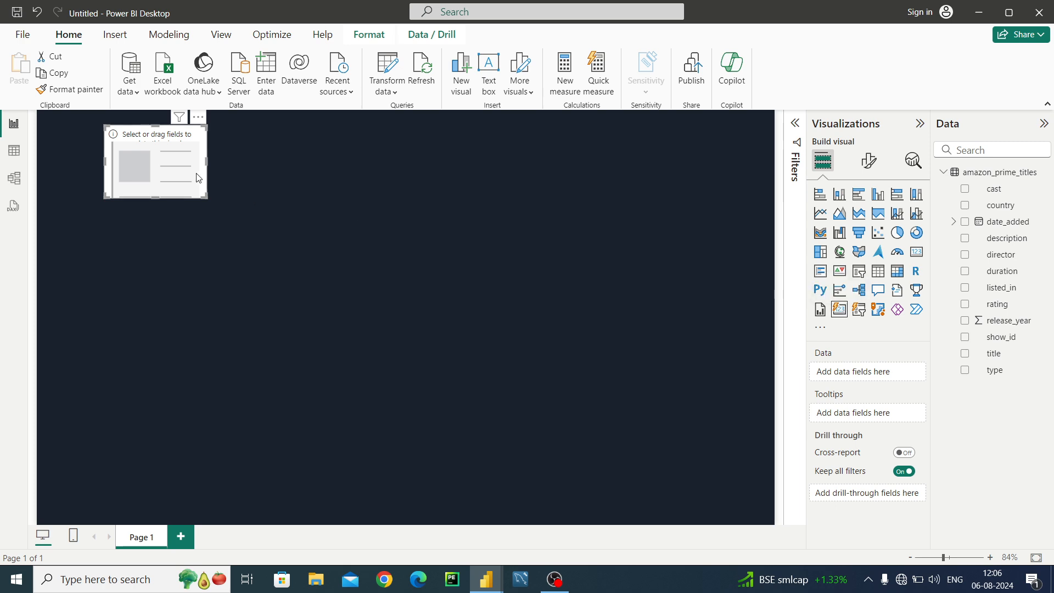
pyautogui.moveTo(164, 171); pyautogui.dragTo(155, 185)
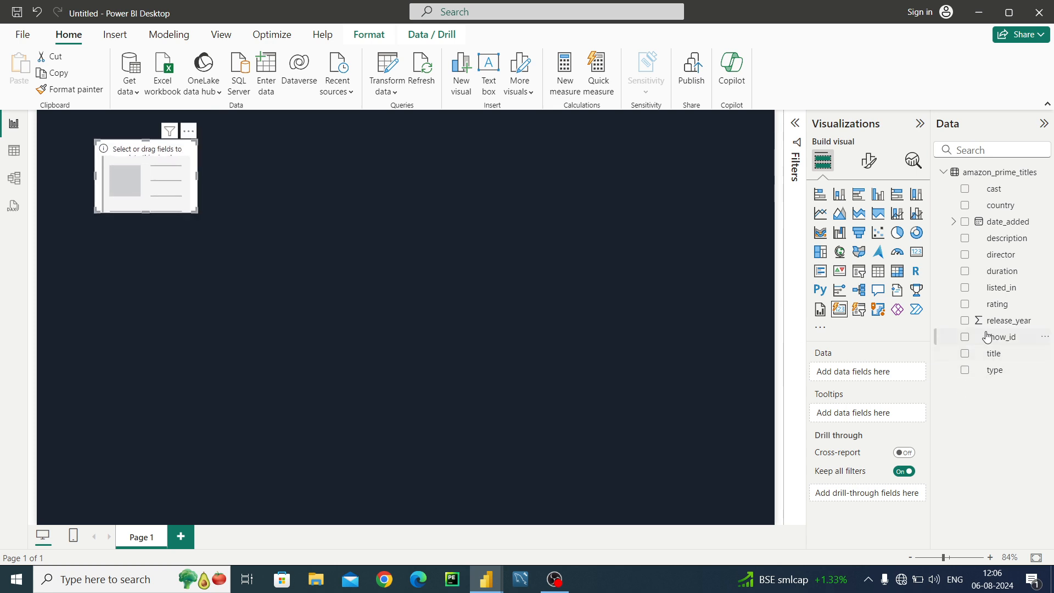
# Add the title and rating fields to the card visual's data, each summarized as Count (Distinct).
pyautogui.moveTo(1003, 358); pyautogui.dragTo(845, 373)
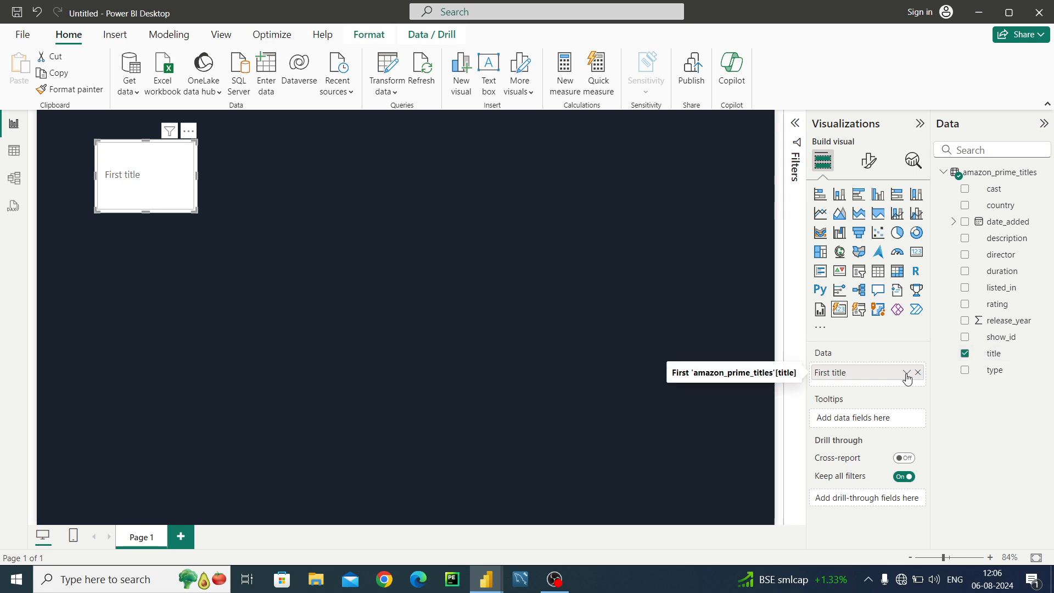
pyautogui.click(907, 374)
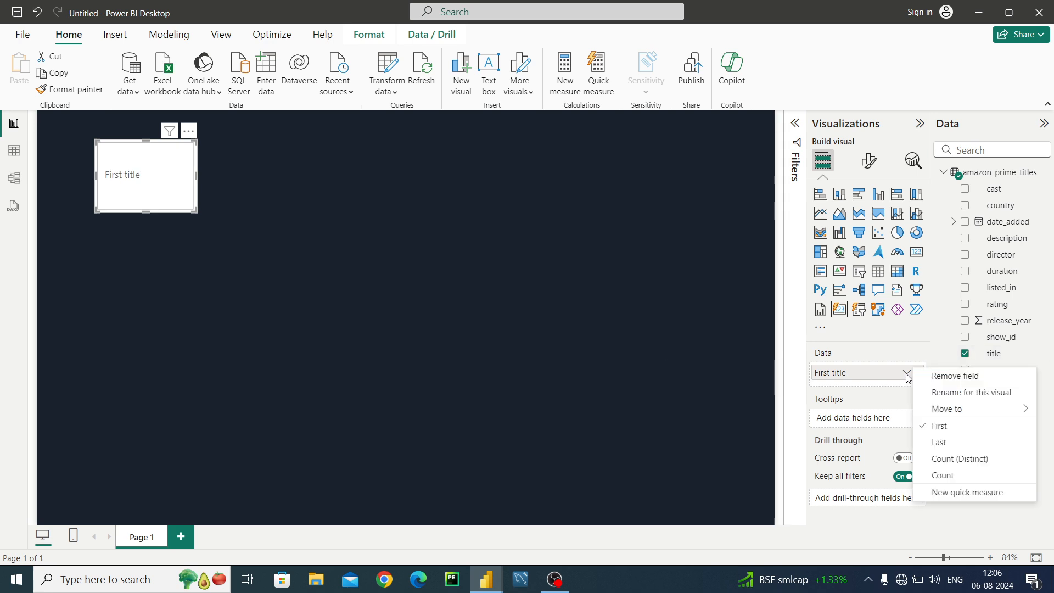
pyautogui.click(963, 458)
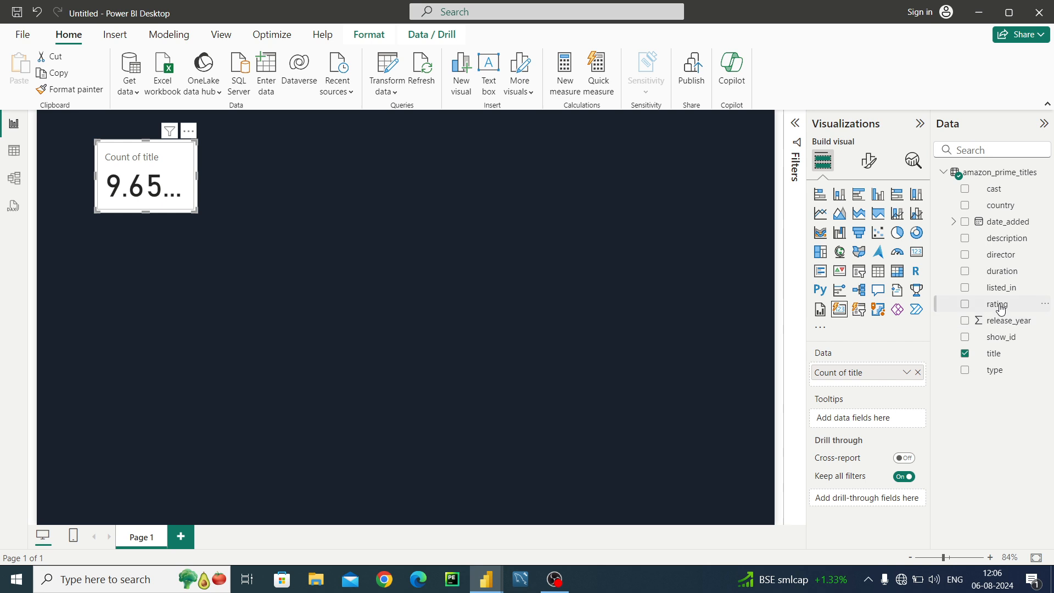
pyautogui.moveTo(1000, 308); pyautogui.dragTo(872, 389)
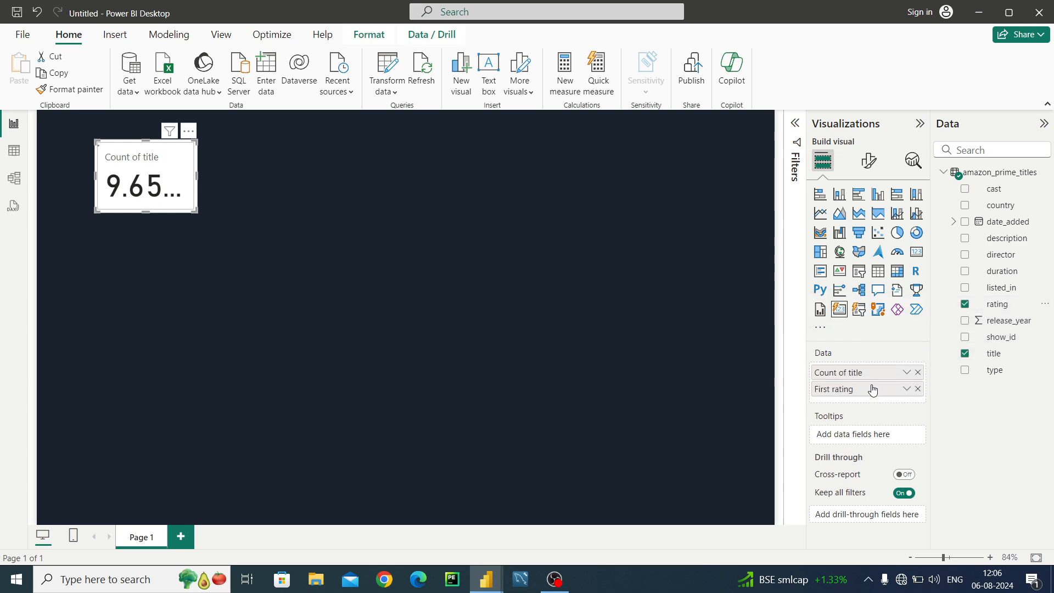
pyautogui.click(906, 389)
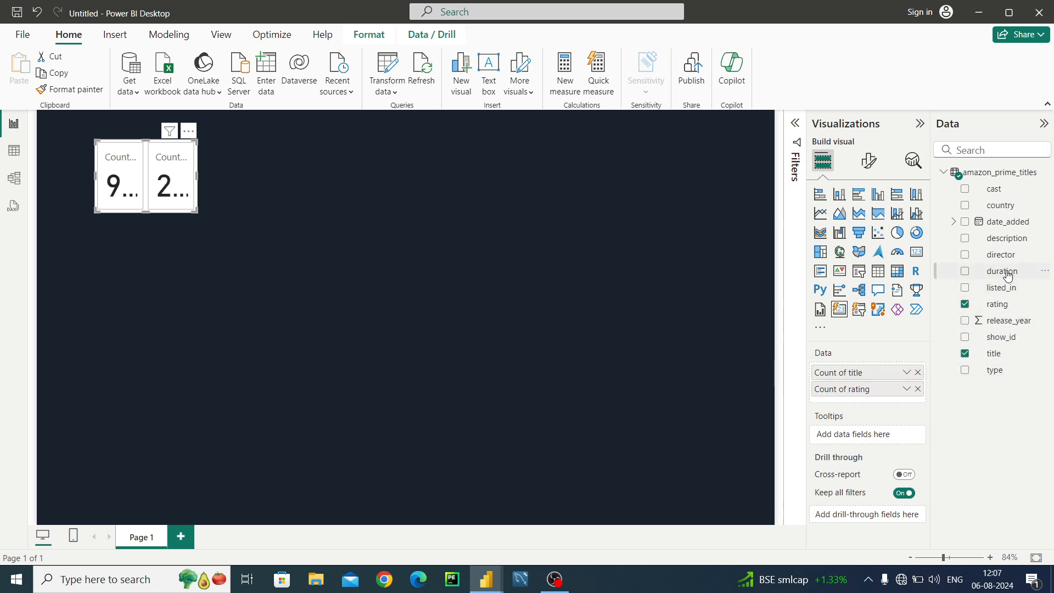
# Add the director field to the card visual's data and summarize it as Count (Distinct).
pyautogui.moveTo(1008, 256); pyautogui.dragTo(887, 404)
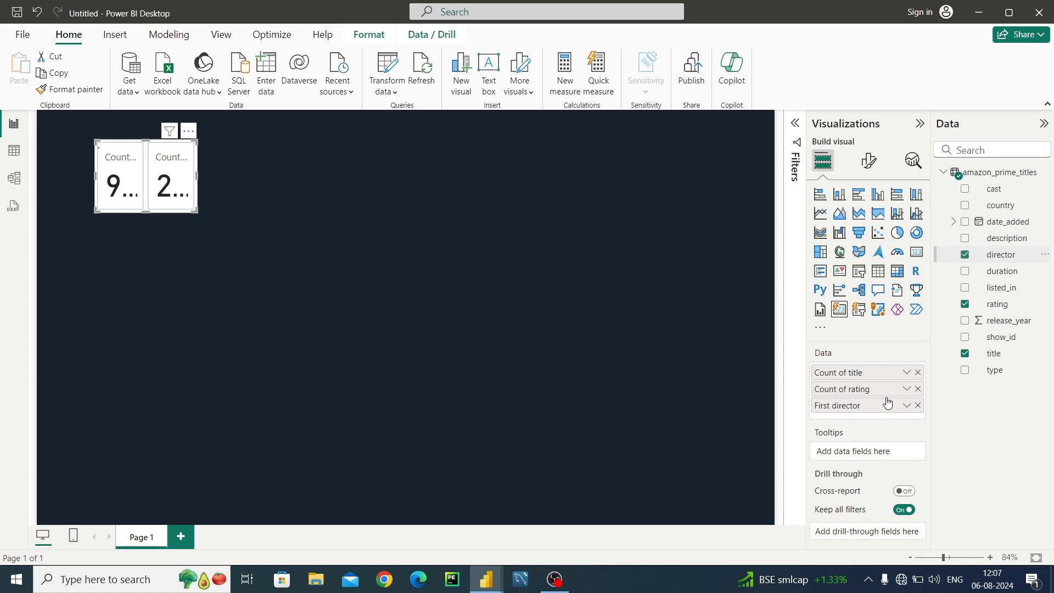
pyautogui.click(906, 408)
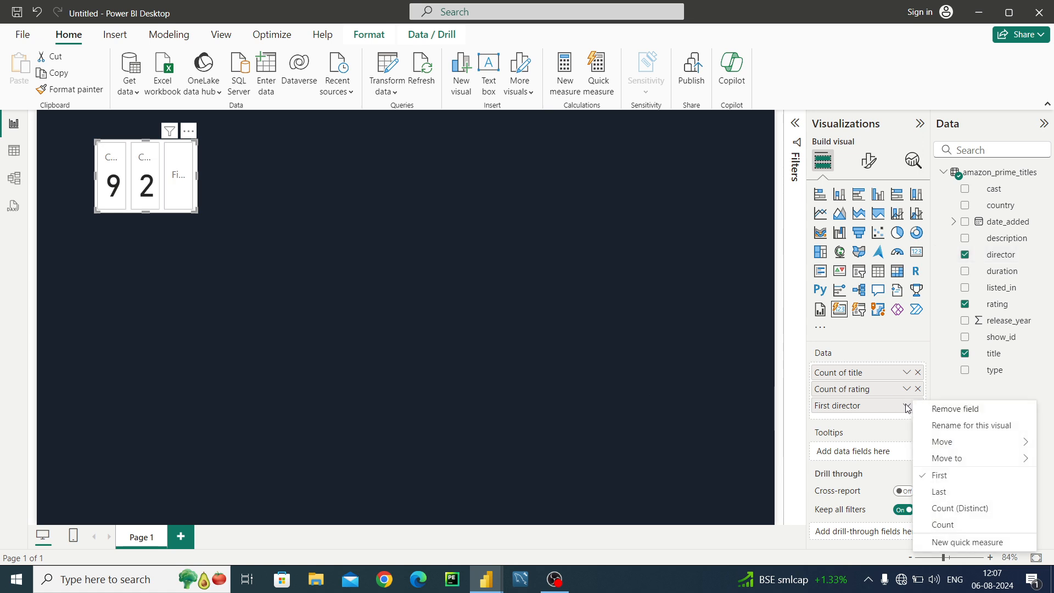
pyautogui.click(949, 506)
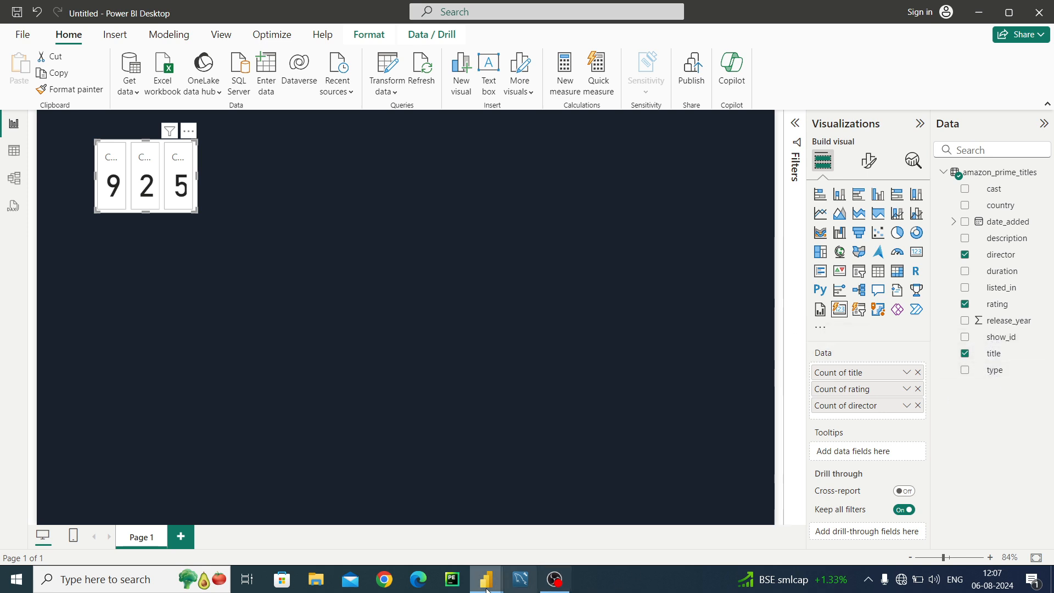
# Preview the finished amaonprime report, and add listed_in to the Untitled report's card visual as Count (Distinct).
pyautogui.moveTo(485, 579)
pyautogui.moveTo(428, 535)
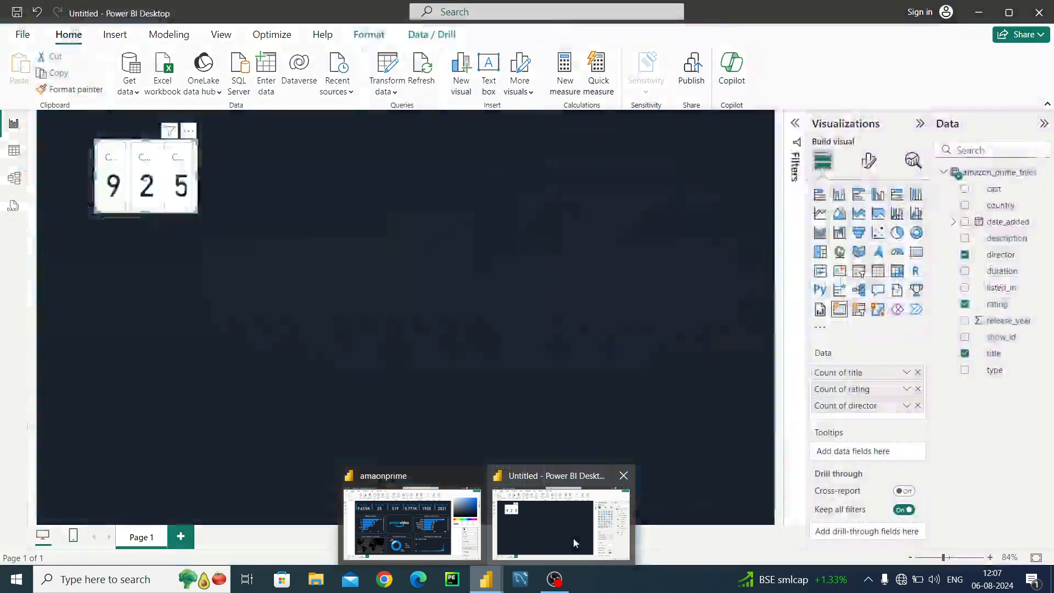
pyautogui.click(573, 537)
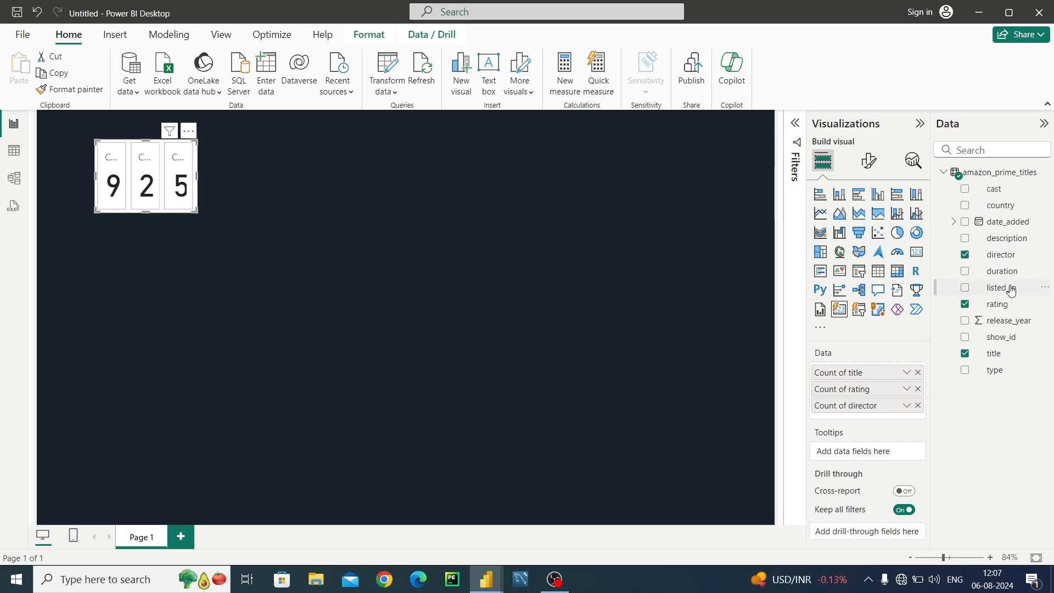
pyautogui.moveTo(1012, 289); pyautogui.dragTo(880, 415)
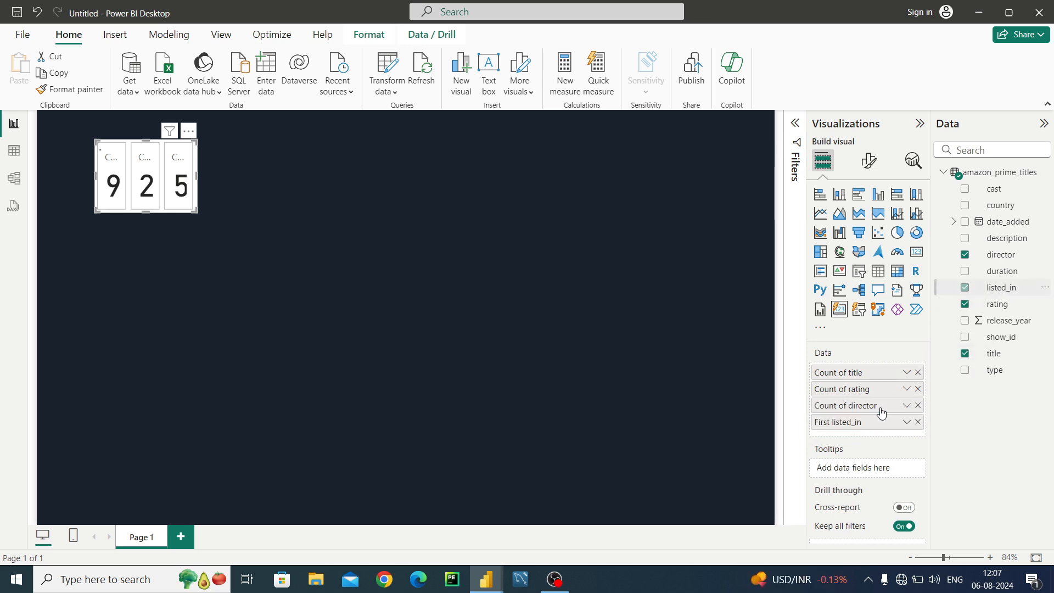
pyautogui.click(906, 422)
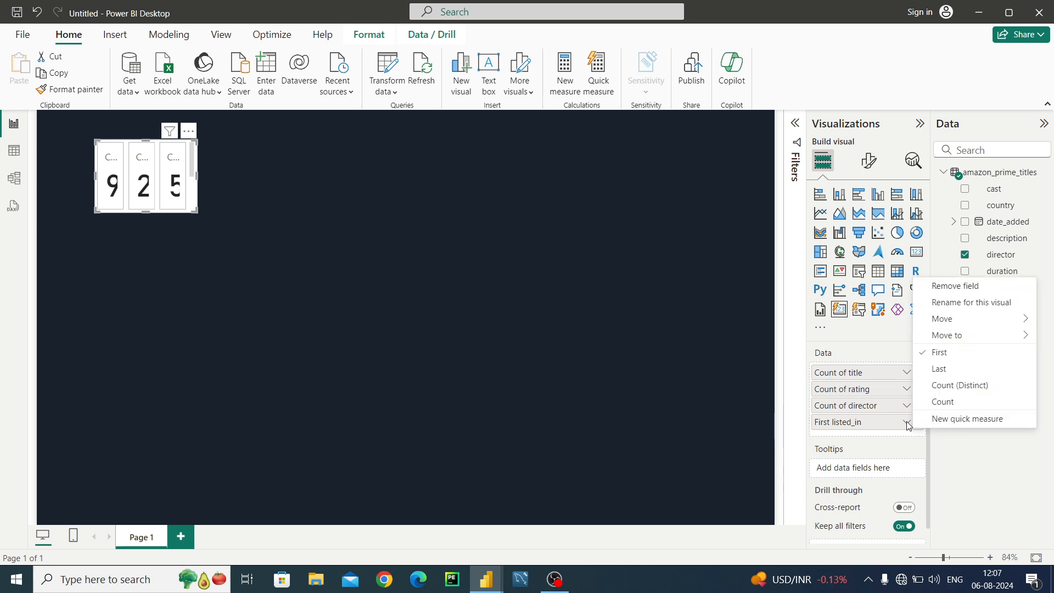
pyautogui.click(945, 385)
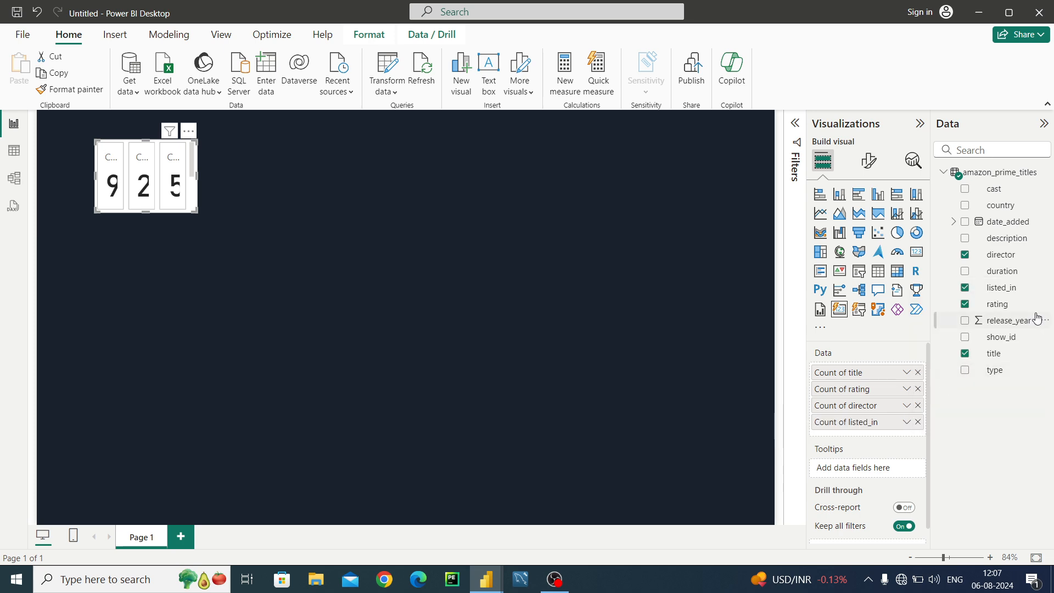
# Add release_year to the card visual twice, summarized once as Minimum and once as Maximum.
pyautogui.moveTo(1016, 325); pyautogui.dragTo(895, 437)
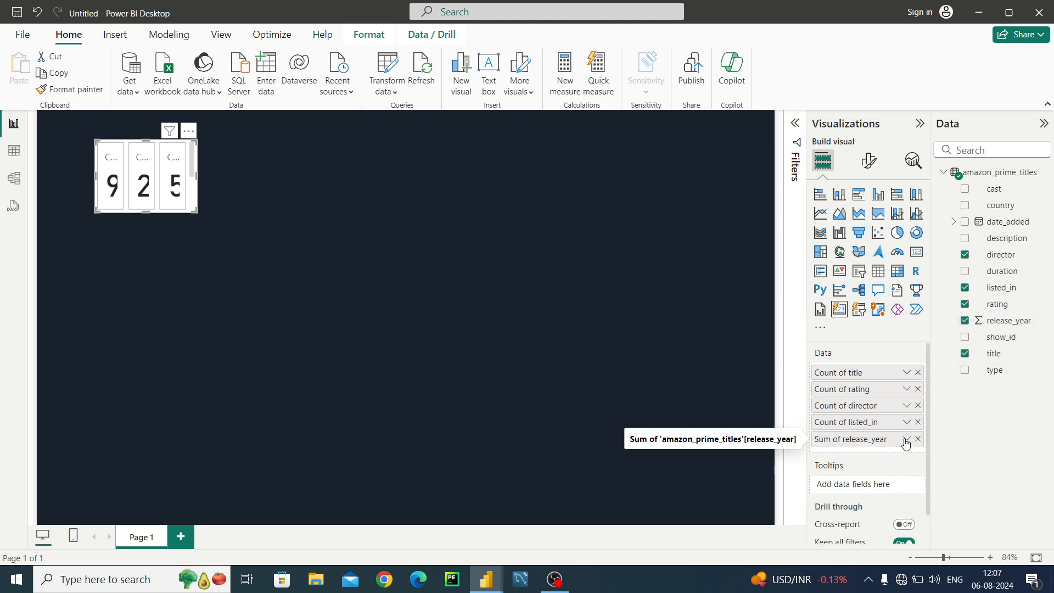
pyautogui.click(907, 439)
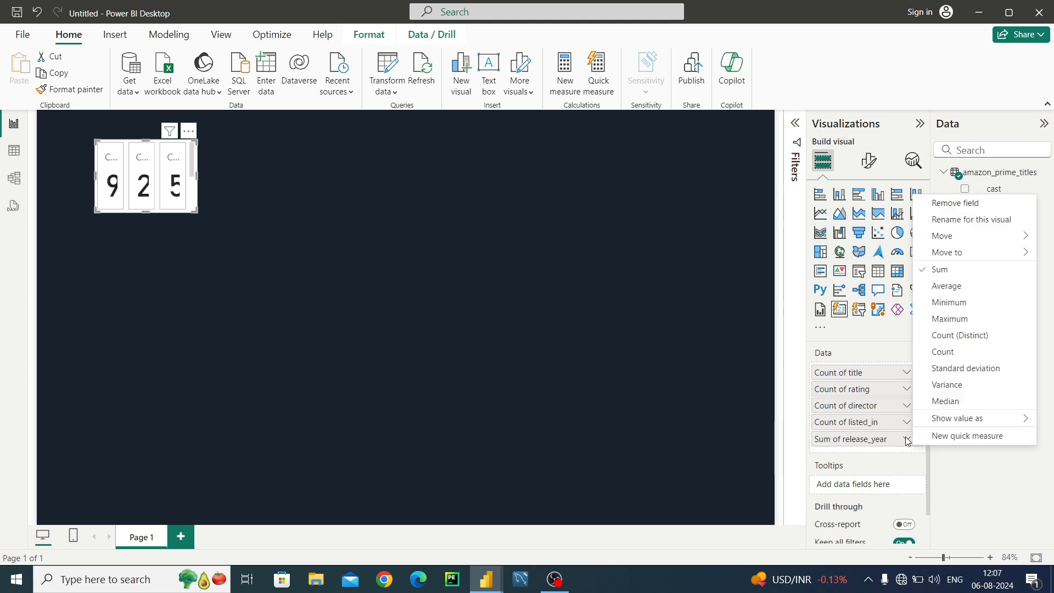
pyautogui.click(956, 305)
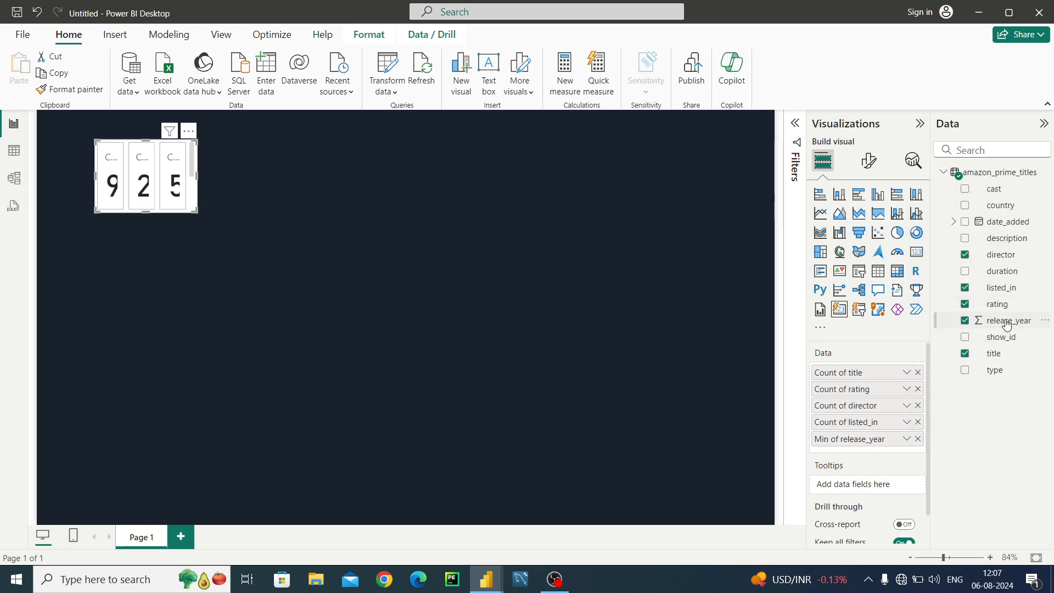
pyautogui.moveTo(1007, 325); pyautogui.dragTo(877, 453)
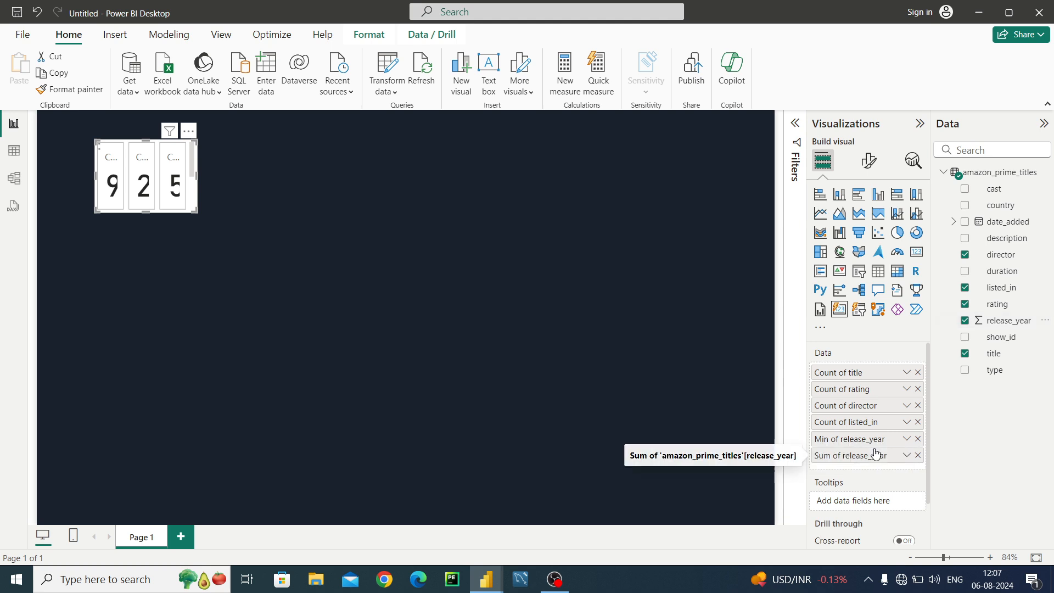
pyautogui.click(907, 457)
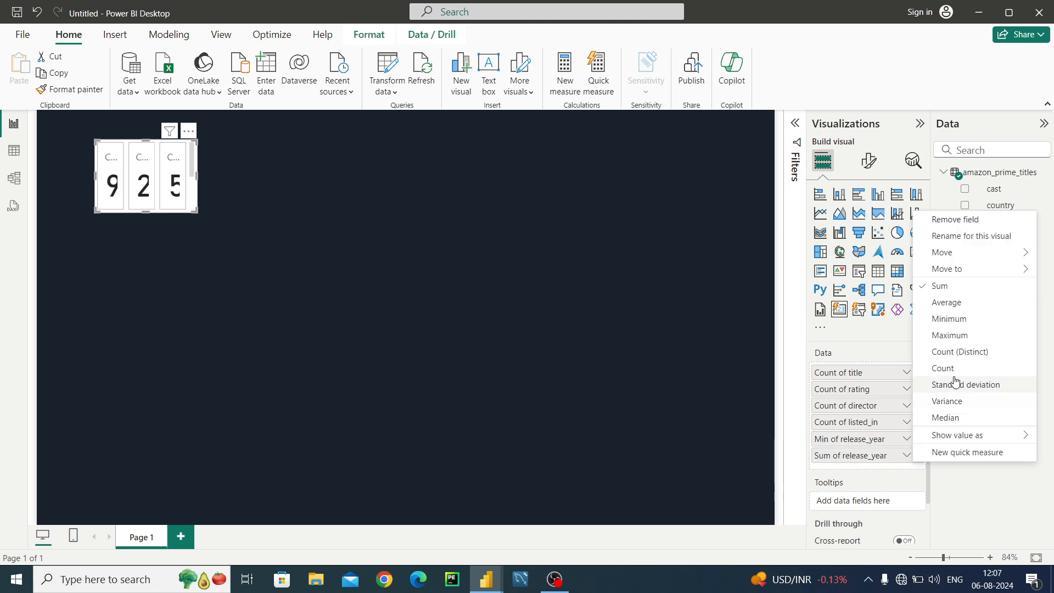
pyautogui.click(949, 336)
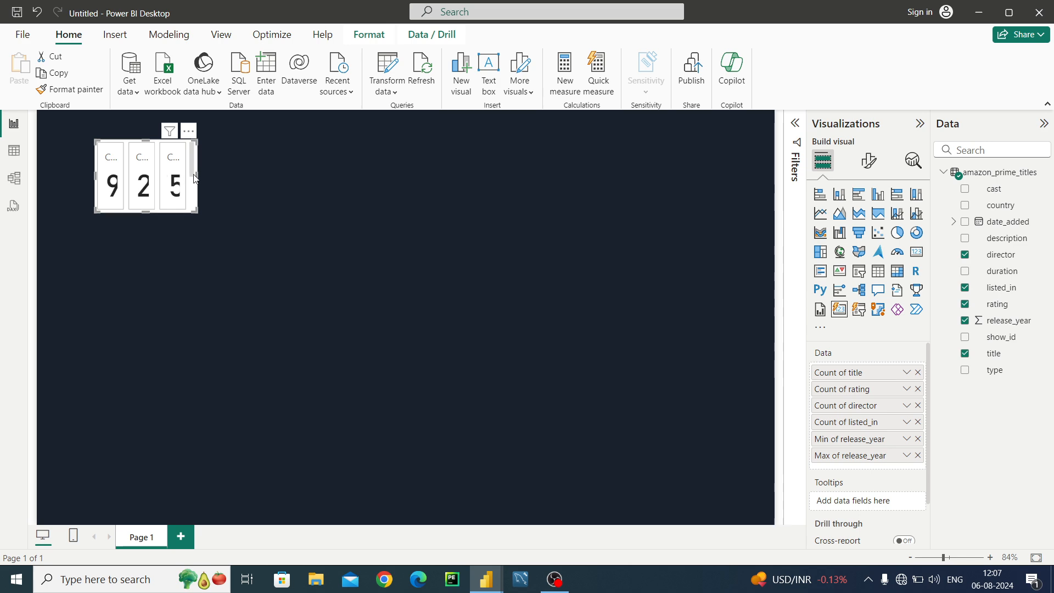
# Stretch the card visual across the upper part of the canvas and set its maximum cards shown to 6.
pyautogui.moveTo(196, 174); pyautogui.dragTo(769, 175)
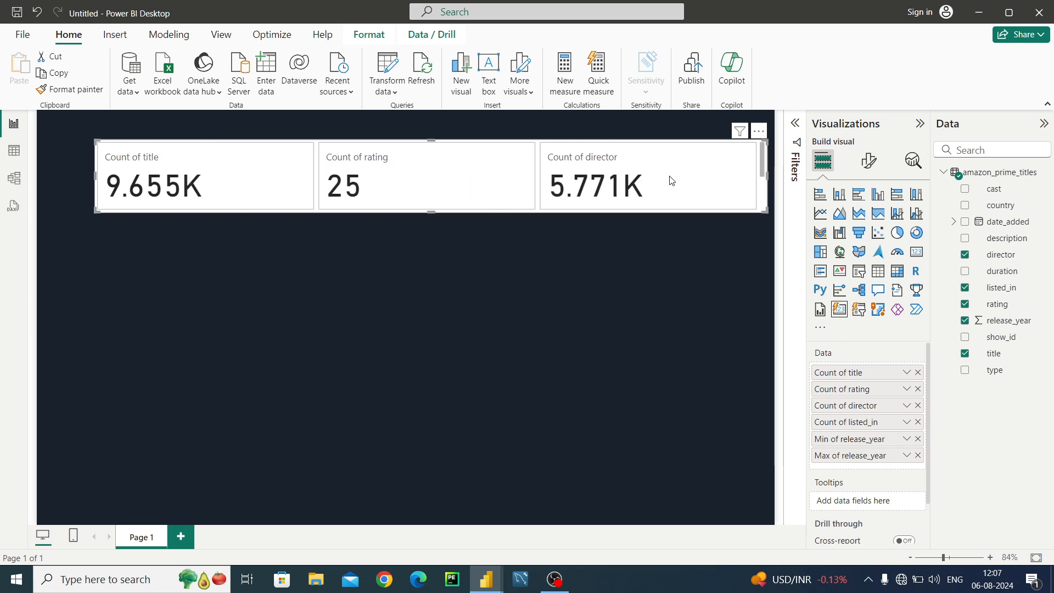
pyautogui.moveTo(670, 181); pyautogui.dragTo(624, 167)
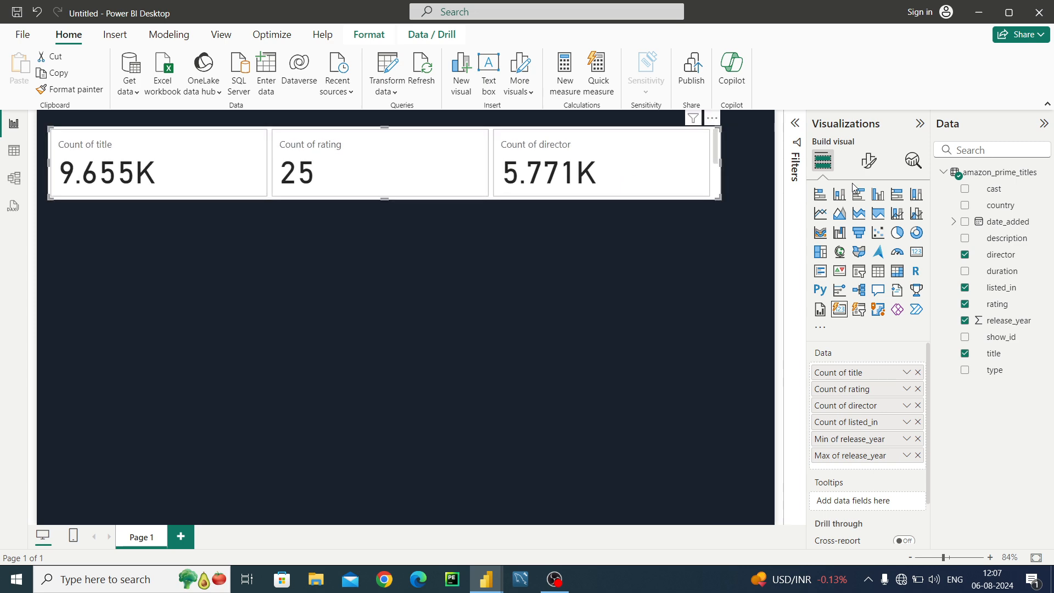
pyautogui.click(868, 160)
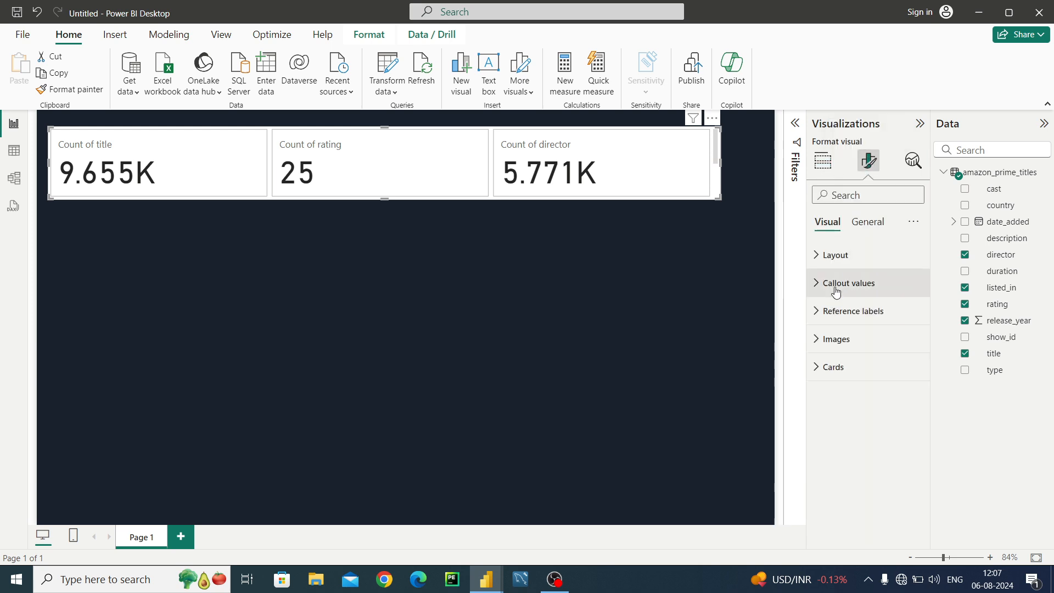
pyautogui.click(833, 263)
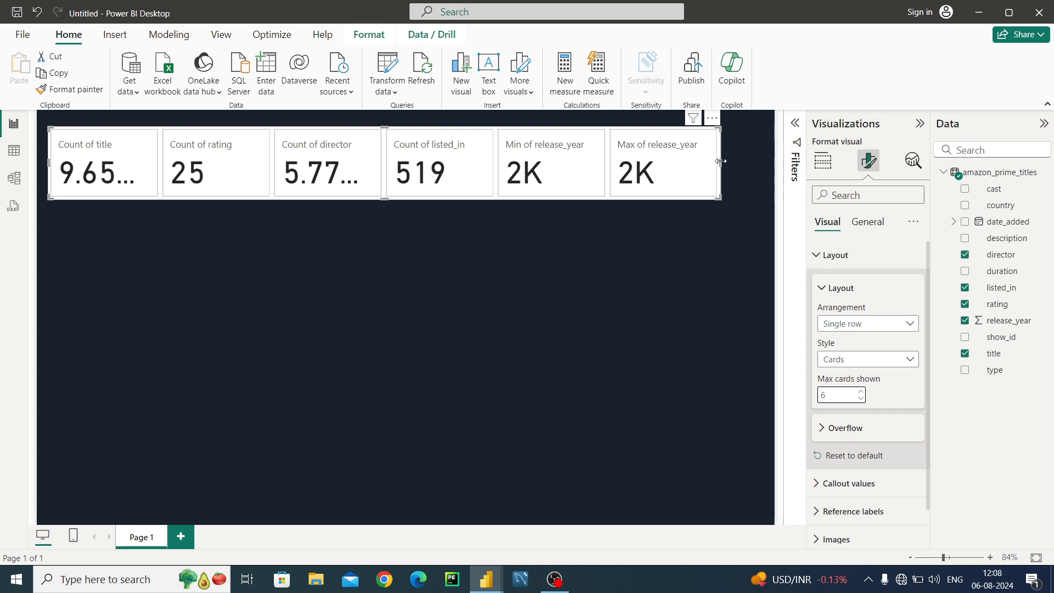
pyautogui.moveTo(720, 161); pyautogui.dragTo(764, 163)
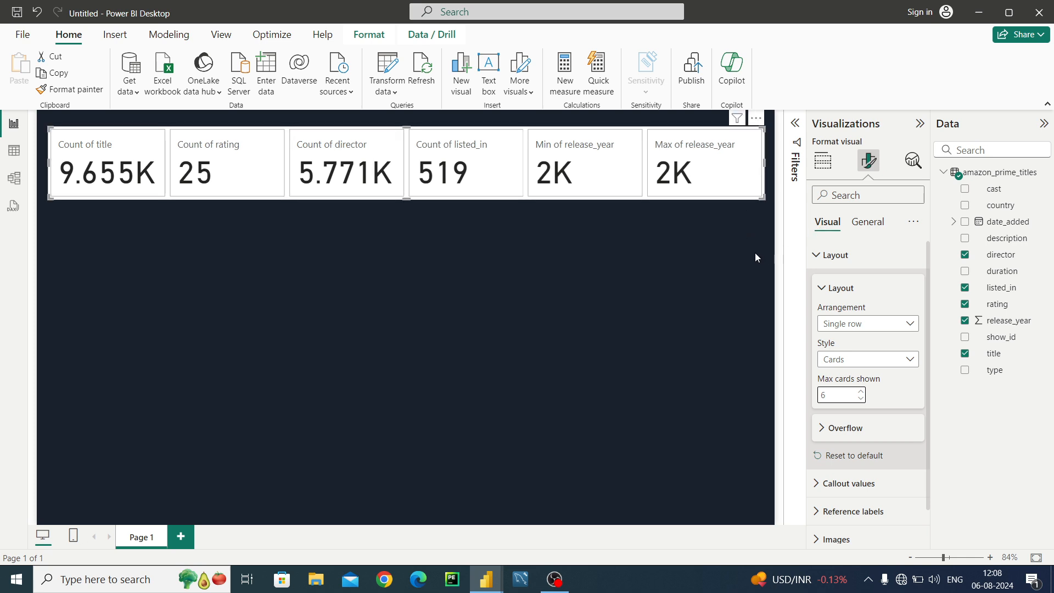
# Format the card visual's callout values for all series as bold, white, with font size 40.
pyautogui.click(822, 263)
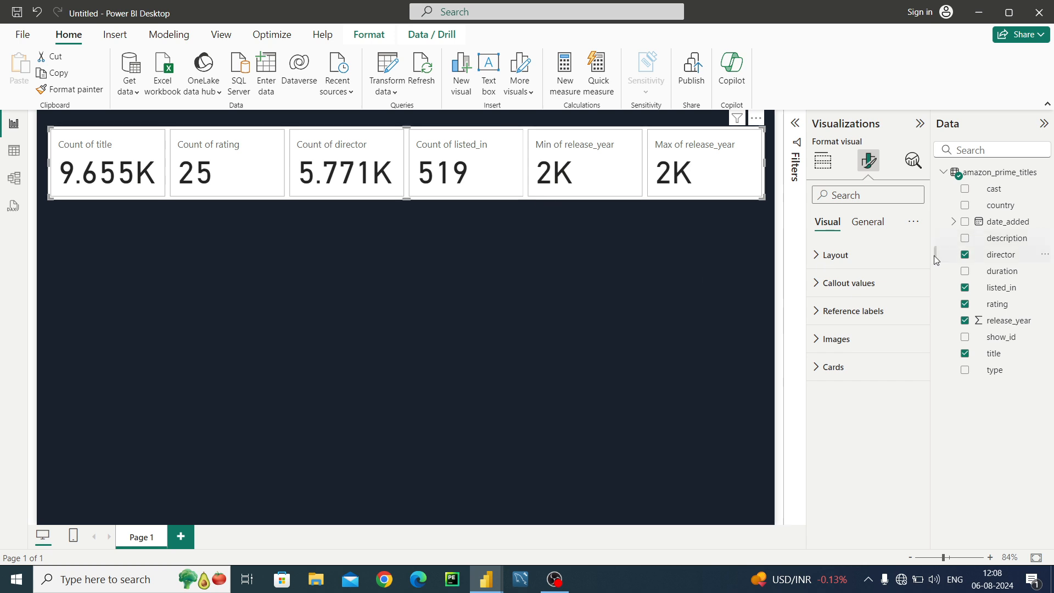
pyautogui.click(839, 291)
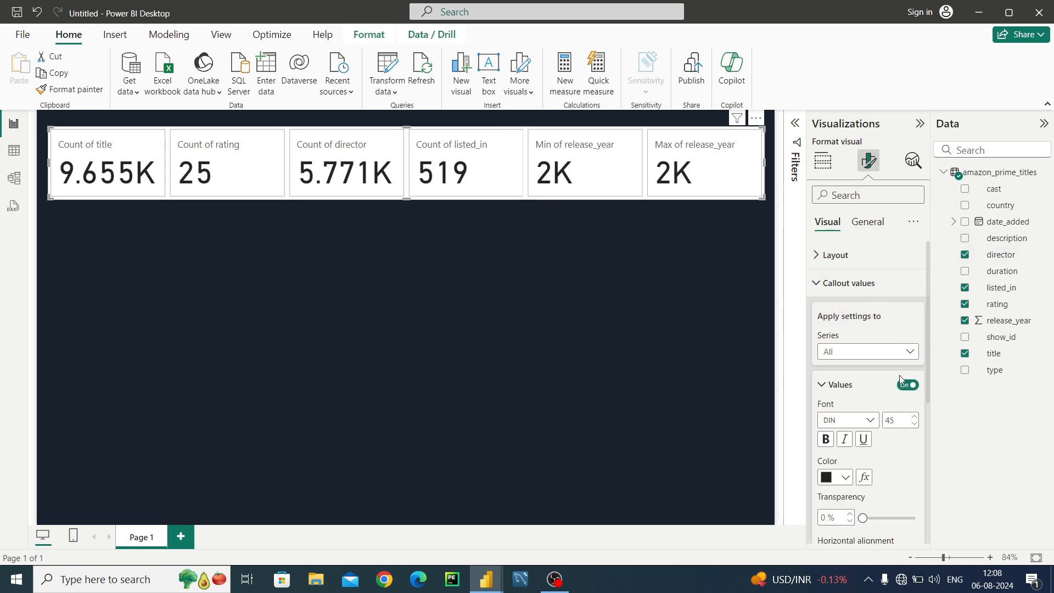
pyautogui.click(826, 439)
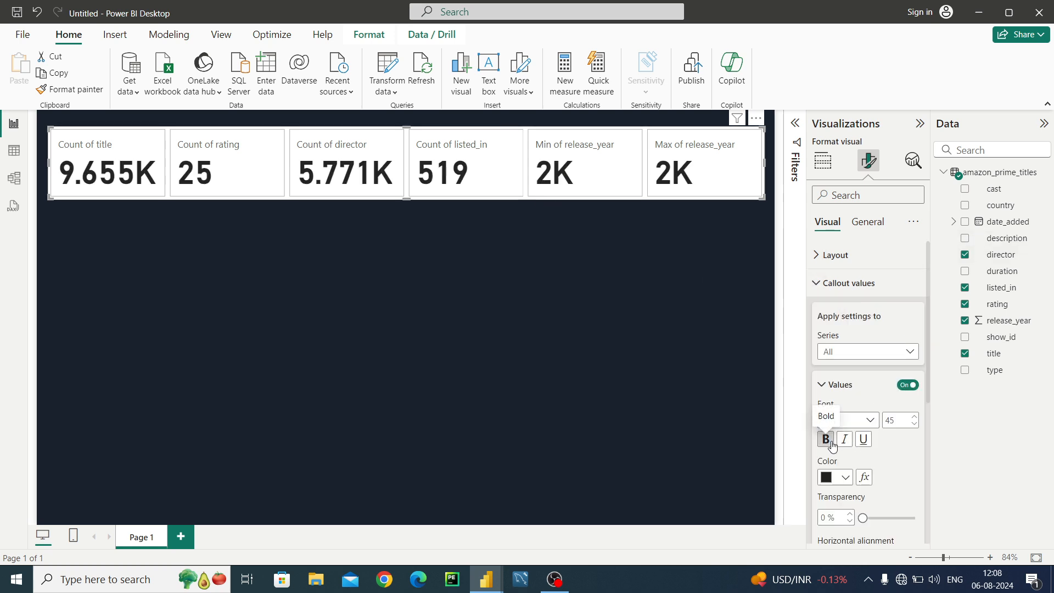
pyautogui.click(845, 477)
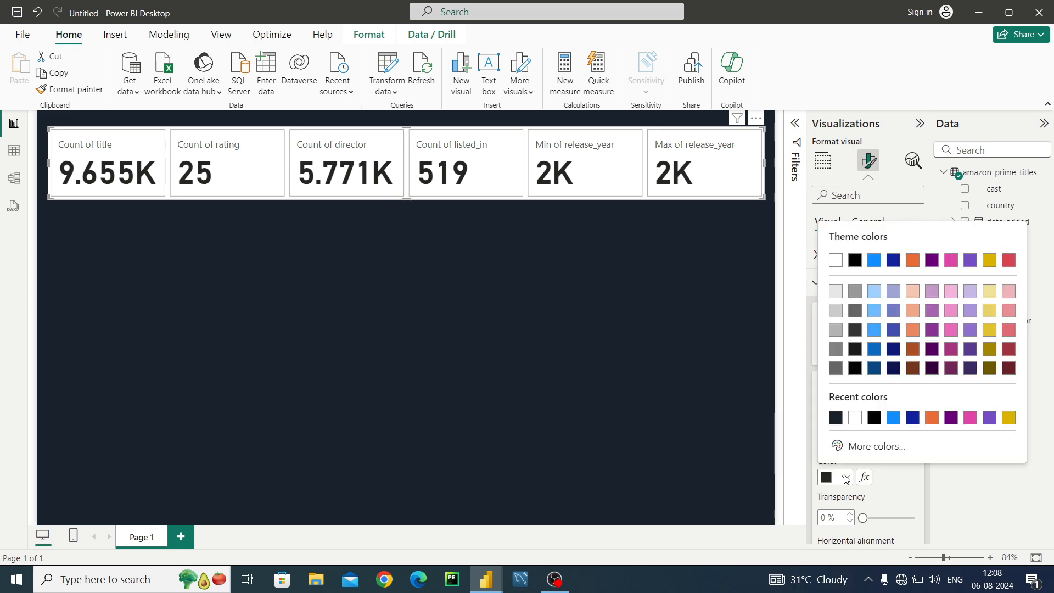
pyautogui.click(854, 418)
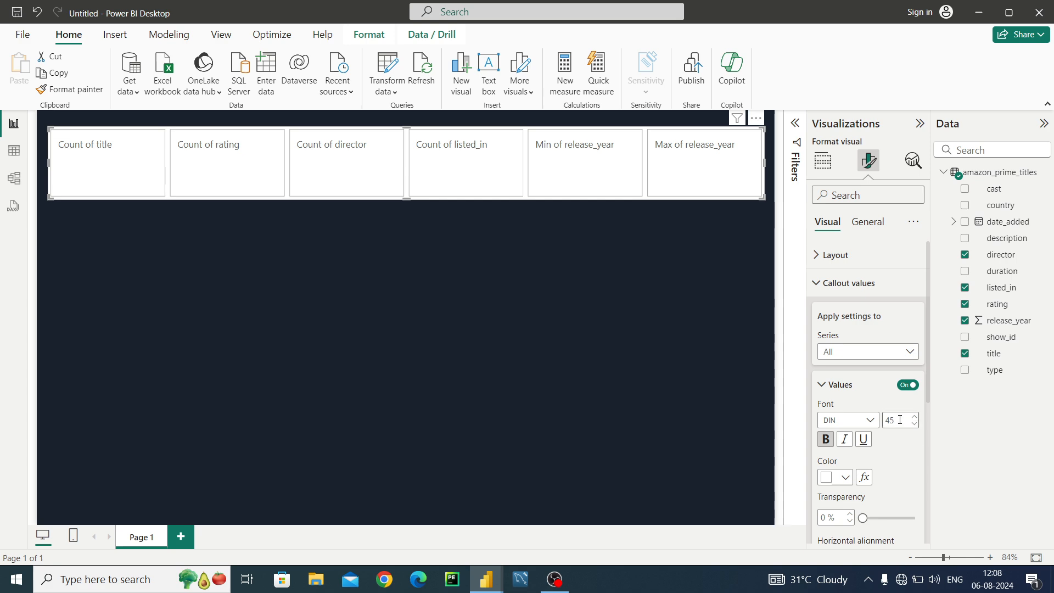
pyautogui.write('4')
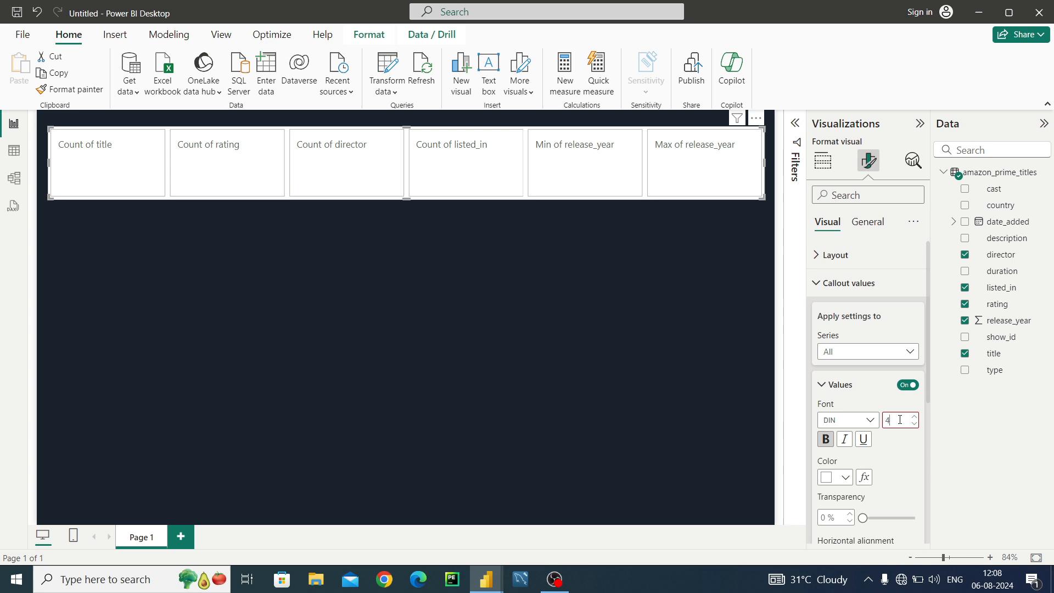
pyautogui.write('0')
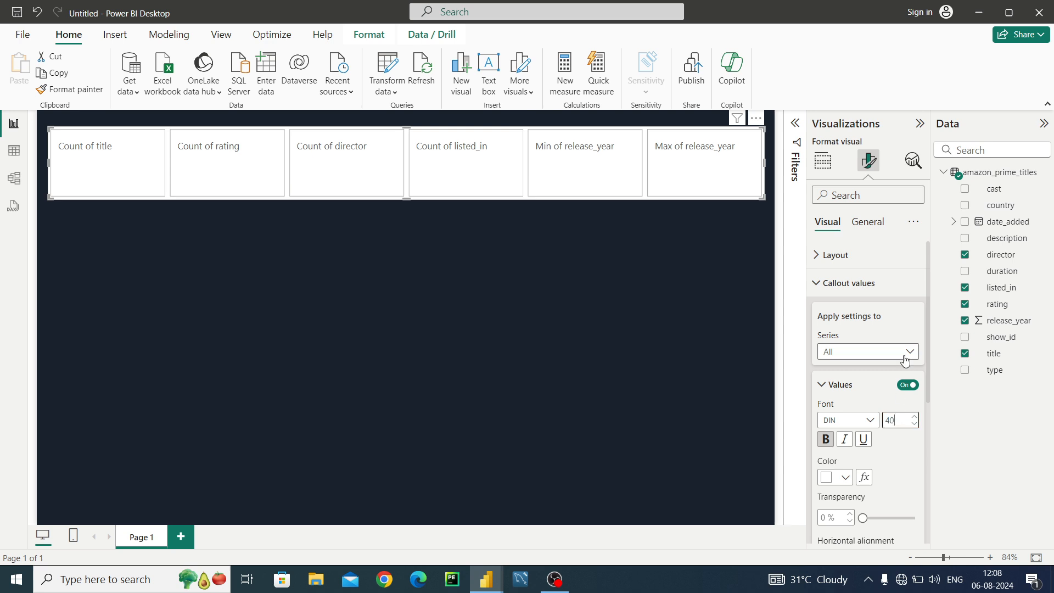
pyautogui.click(821, 283)
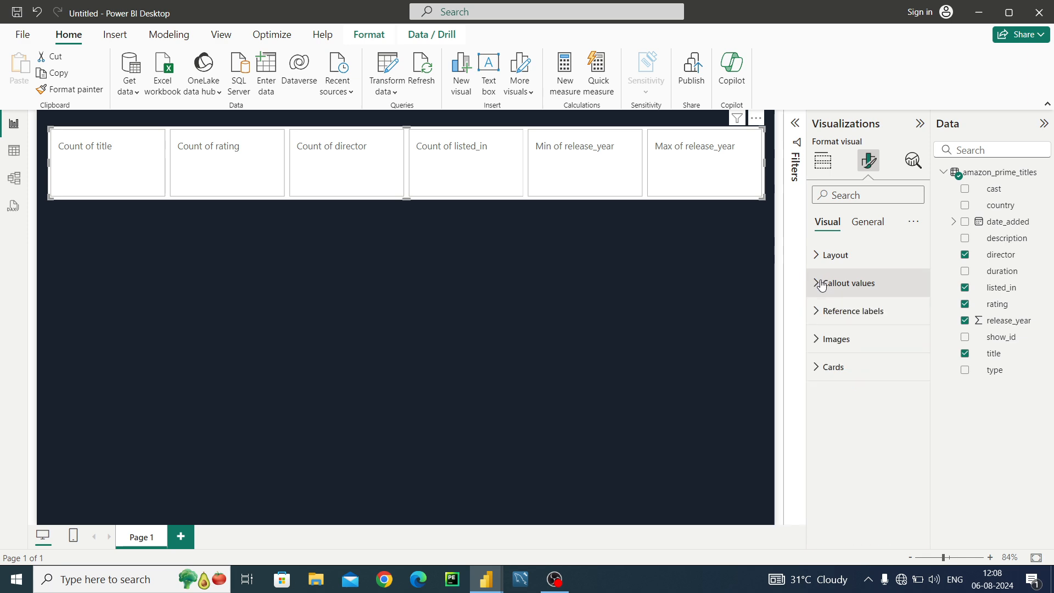
# Turn off the card visual's overall background and the background of its individual cards.
pyautogui.click(865, 230)
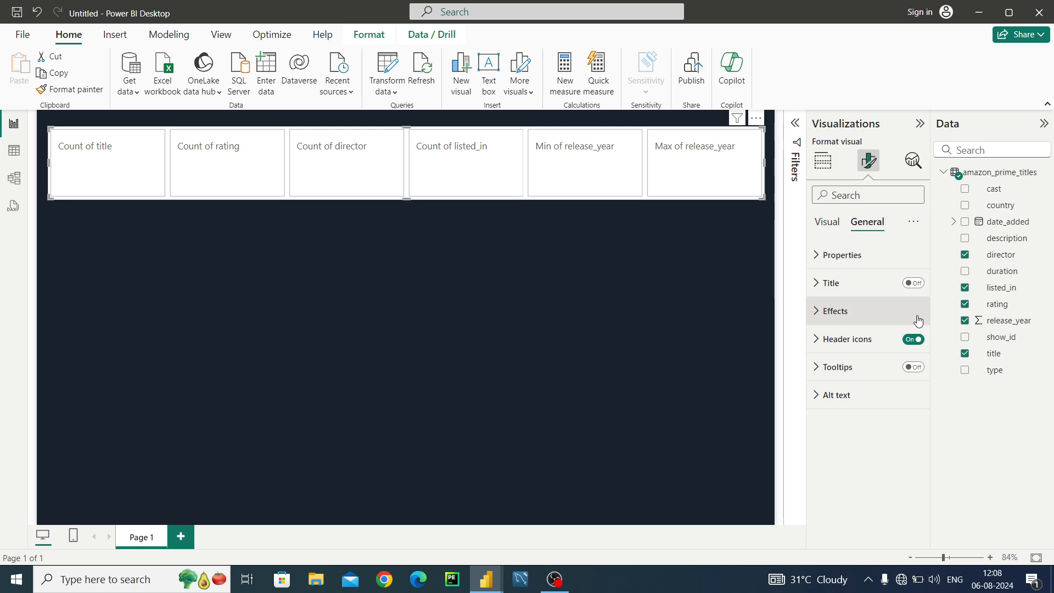
pyautogui.click(838, 311)
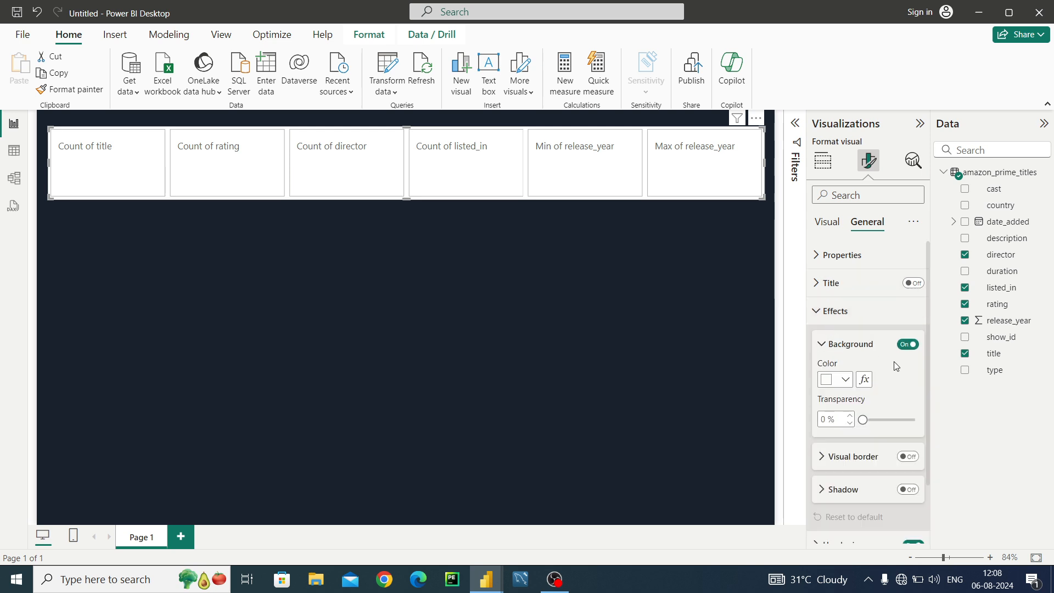
pyautogui.click(900, 344)
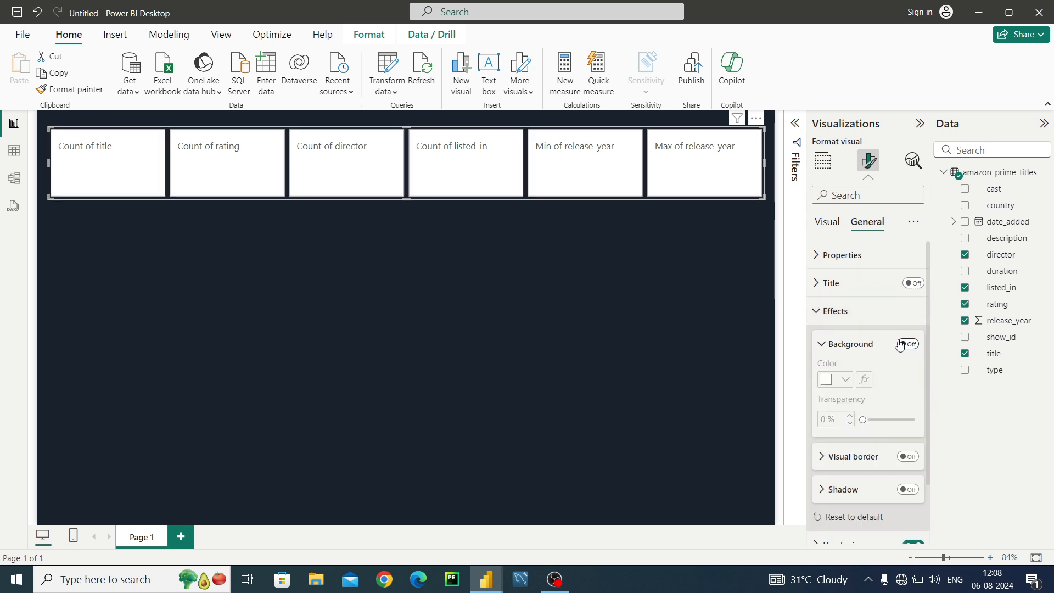
pyautogui.click(824, 223)
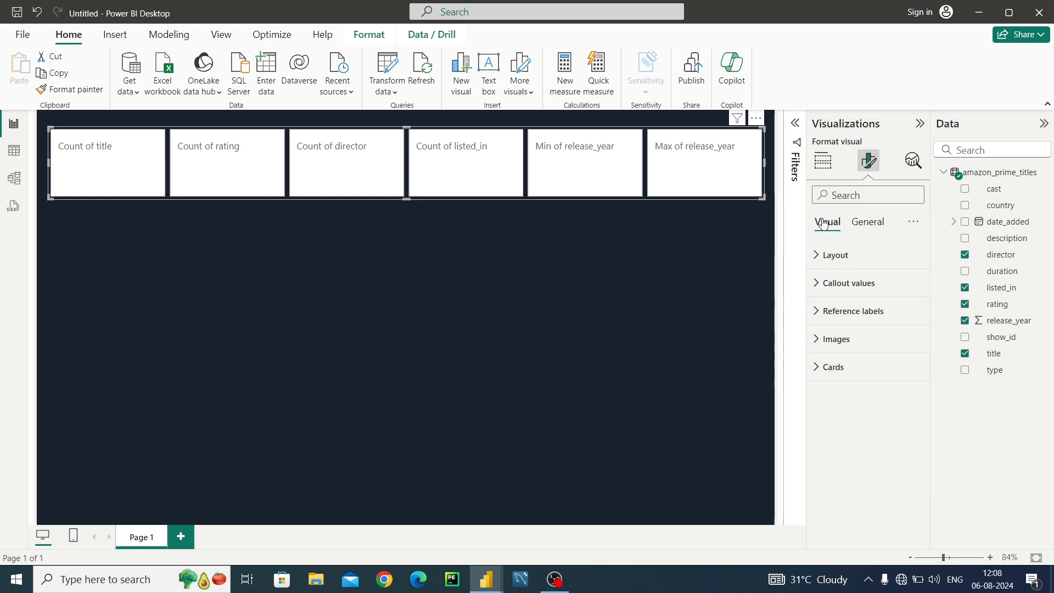
pyautogui.click(832, 367)
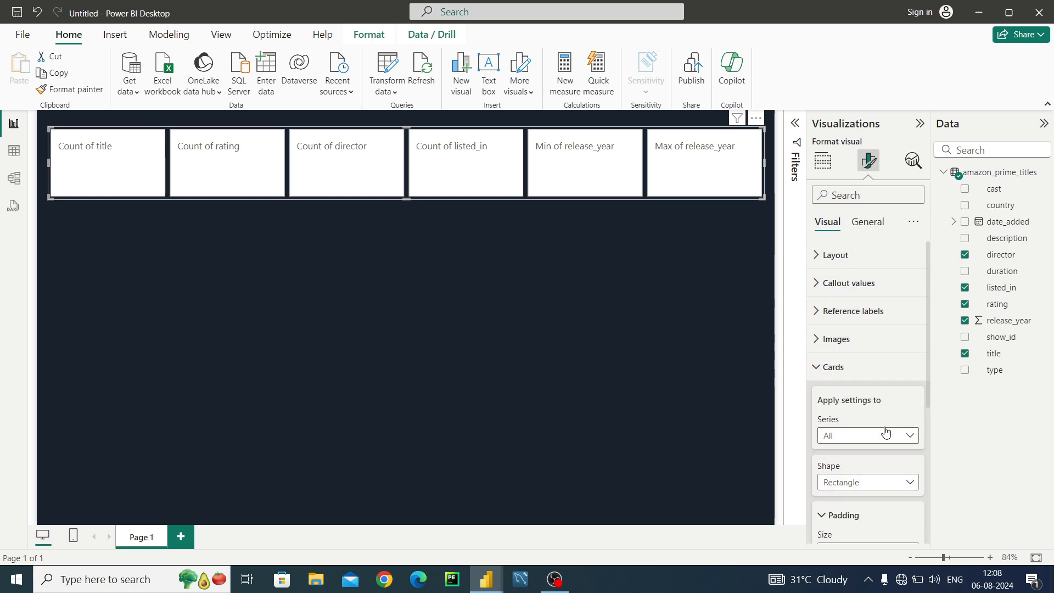
pyautogui.moveTo(929, 340); pyautogui.dragTo(934, 445)
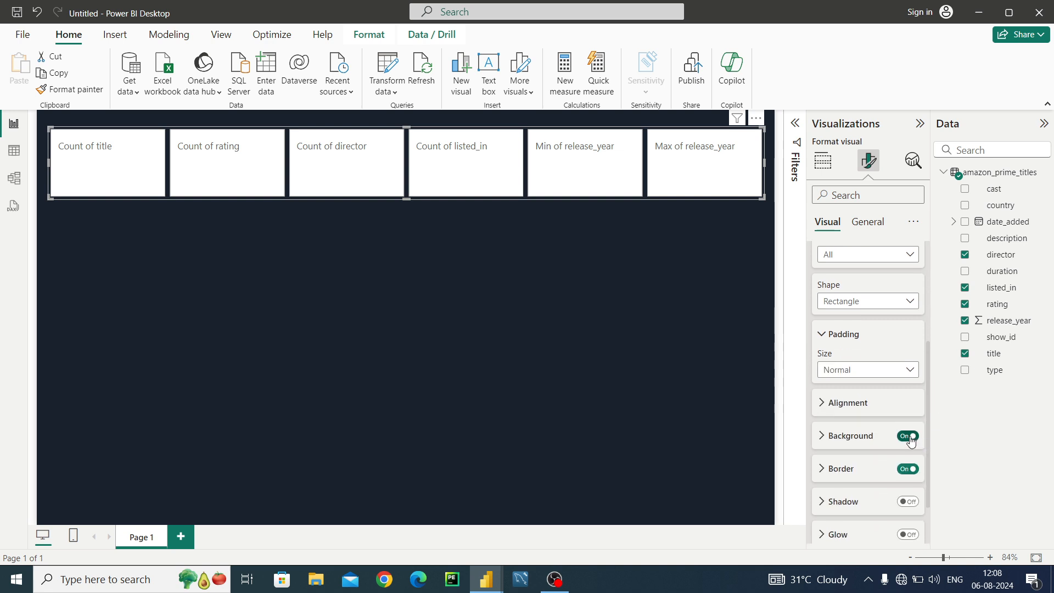
pyautogui.click(910, 437)
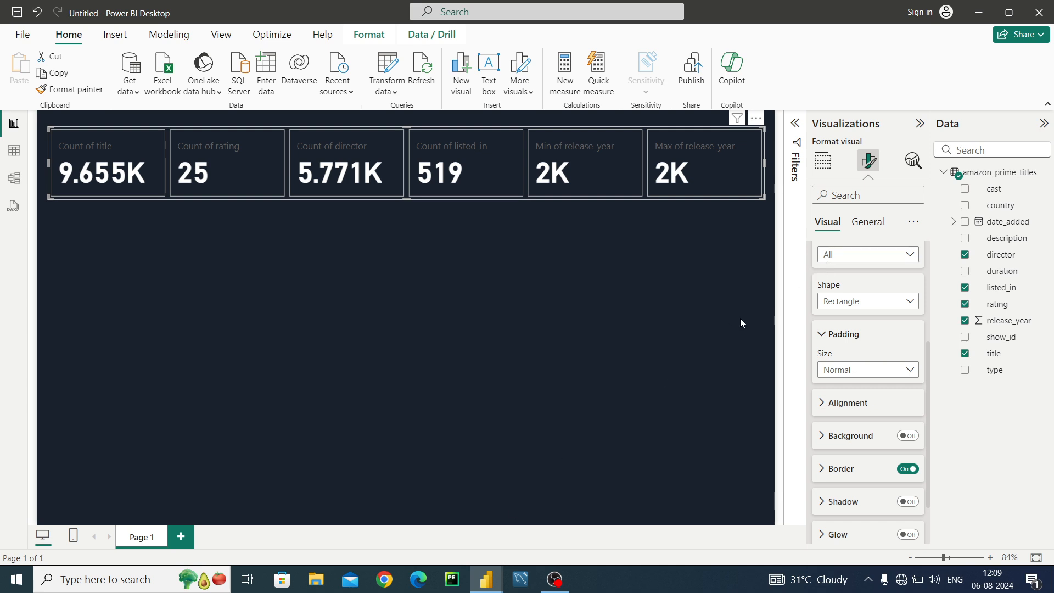
# Change the color of the card visual's callout values to bright blue for all series.
pyautogui.click(866, 229)
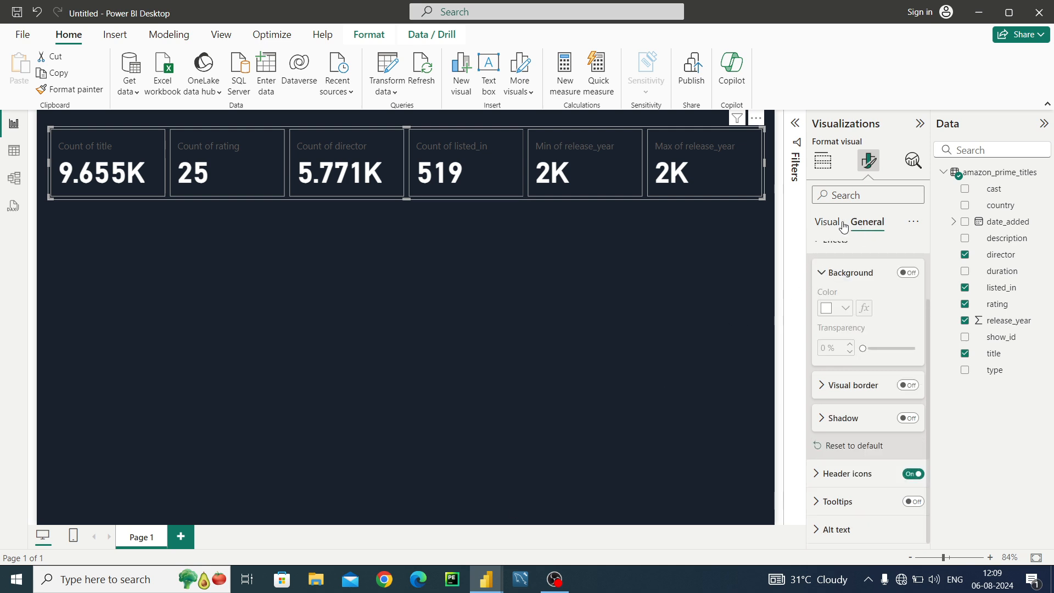
pyautogui.click(842, 225)
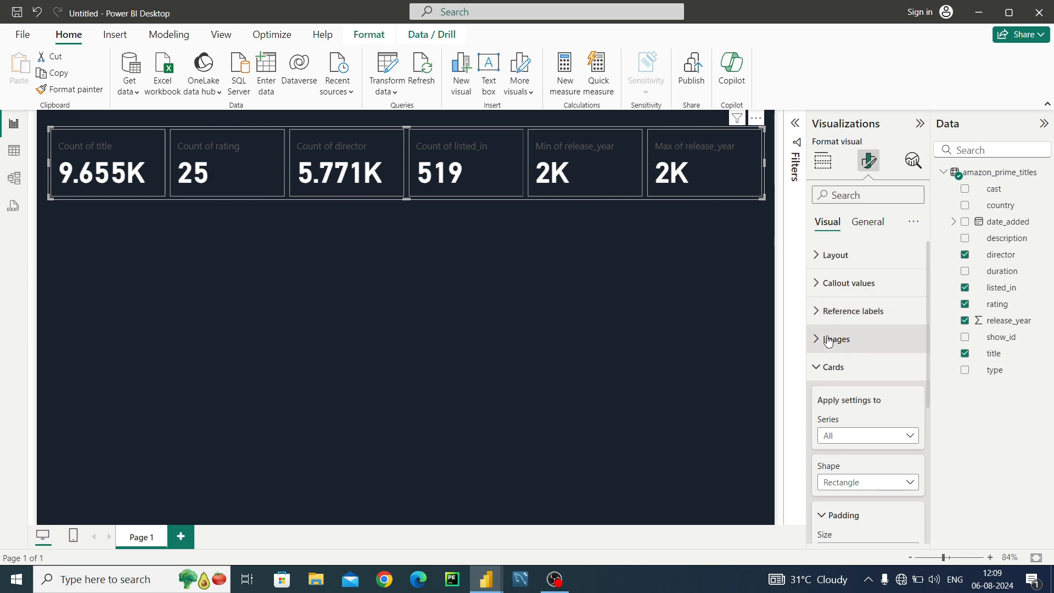
pyautogui.click(823, 368)
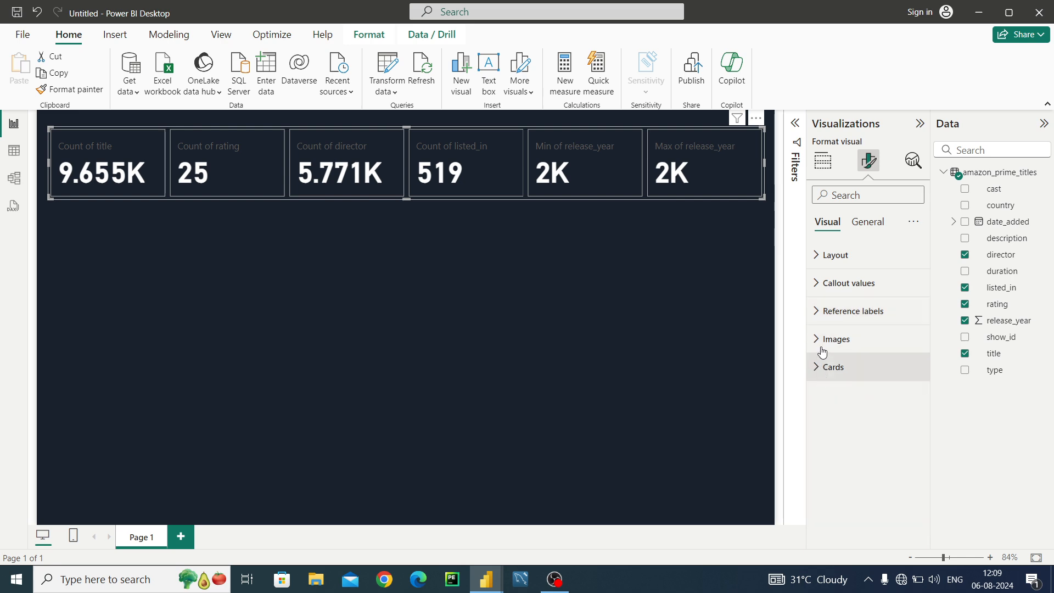
pyautogui.click(825, 284)
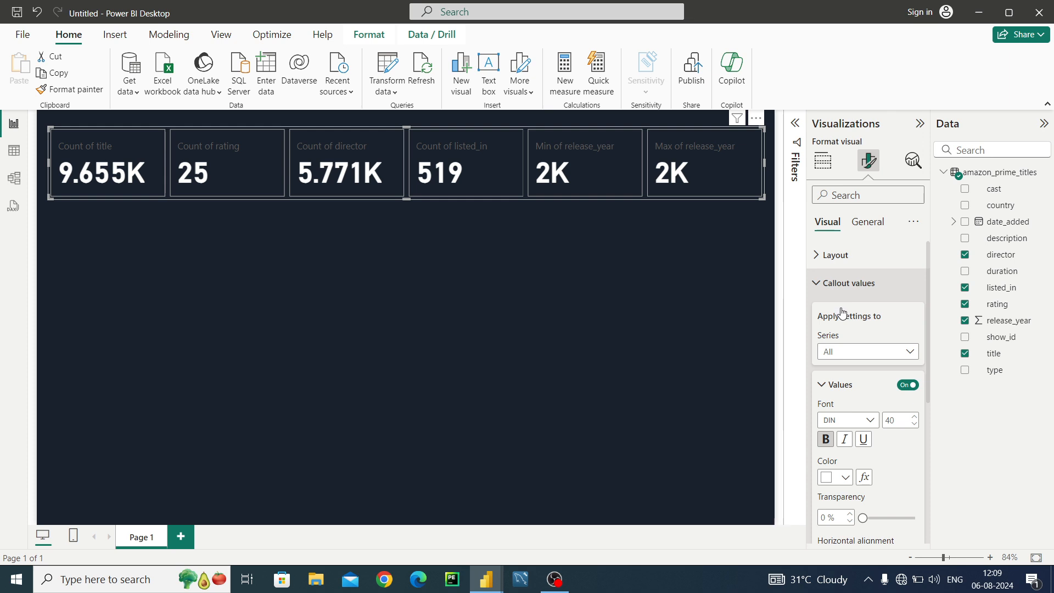
pyautogui.click(845, 477)
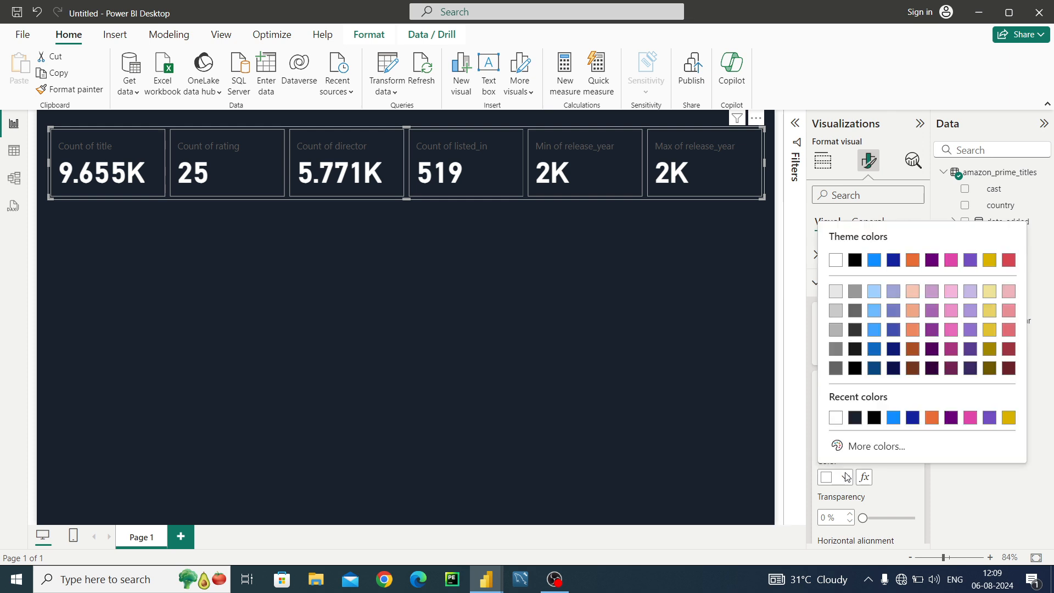
pyautogui.click(893, 418)
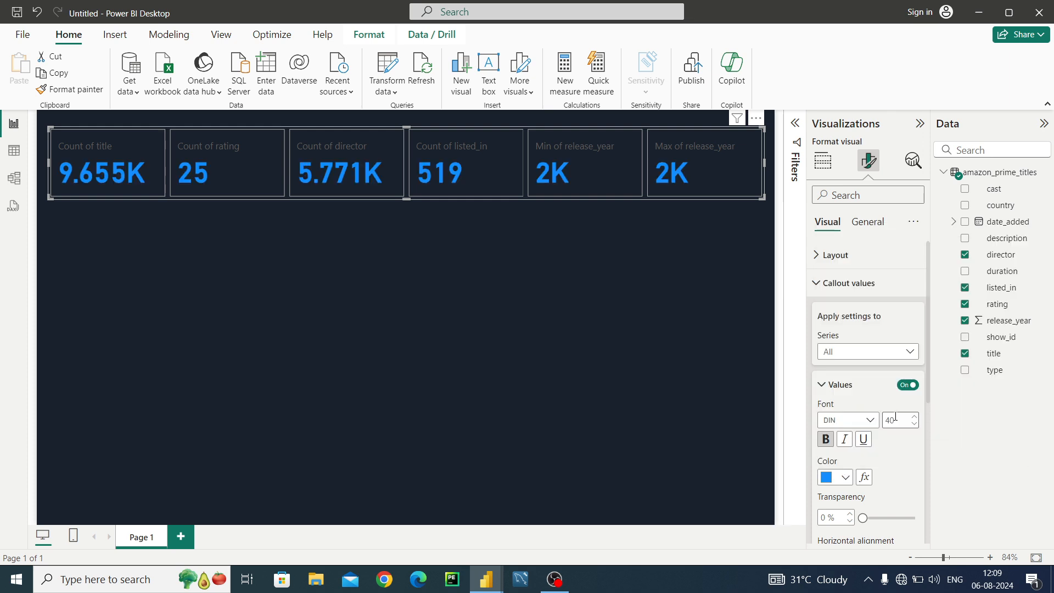
pyautogui.click(833, 387)
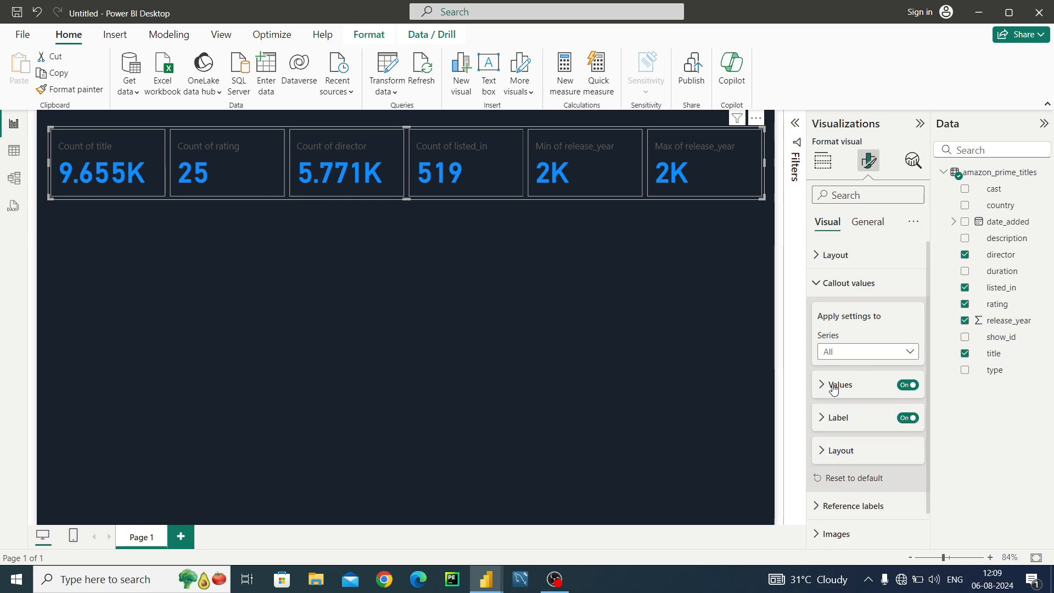
# Format the callout labels of all cards as white, bold text.
pyautogui.click(824, 421)
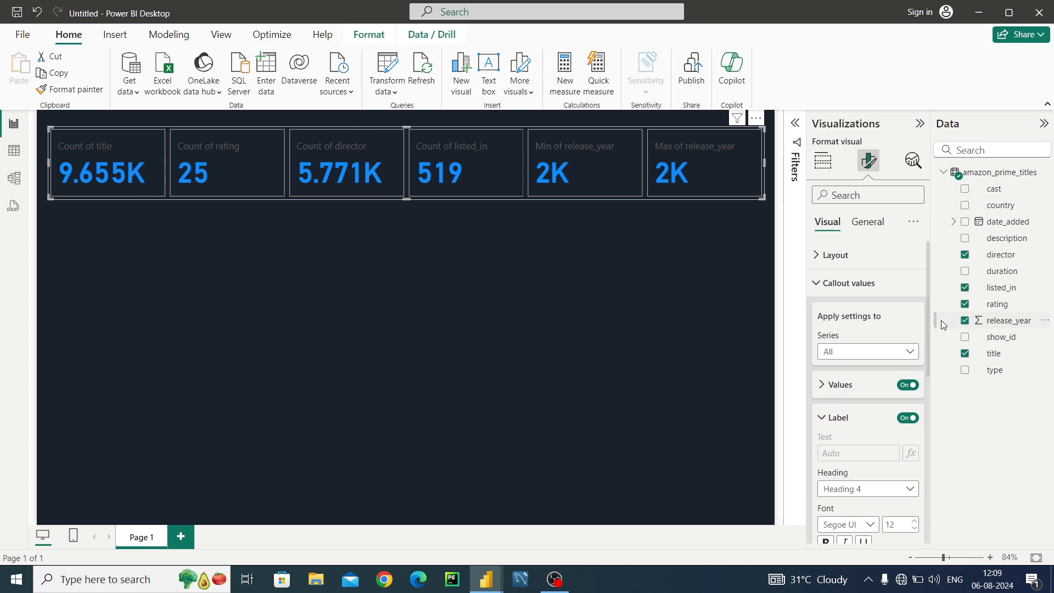
pyautogui.moveTo(927, 326); pyautogui.dragTo(937, 436)
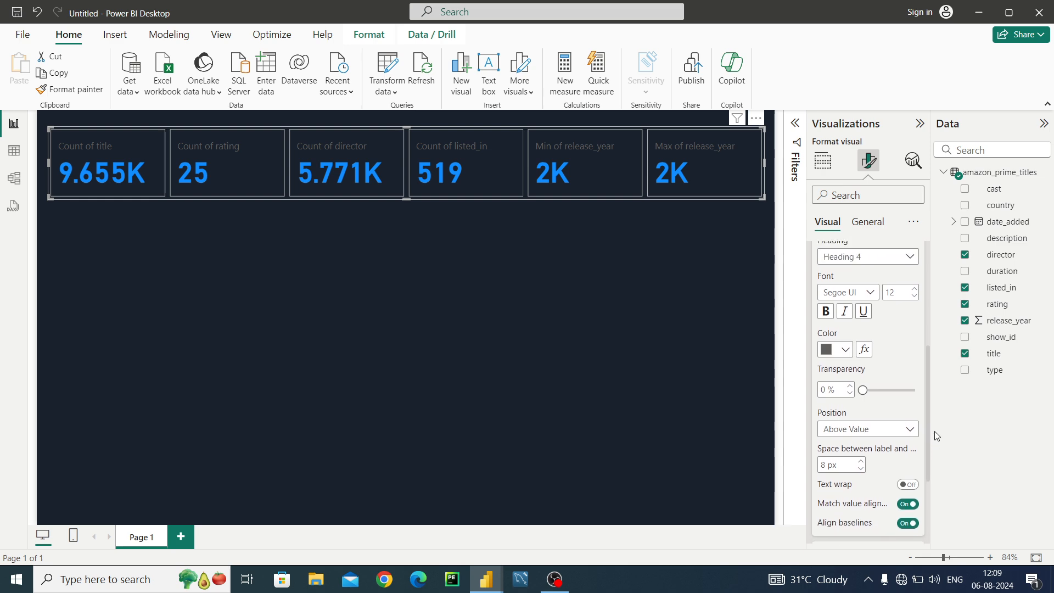
pyautogui.click(835, 349)
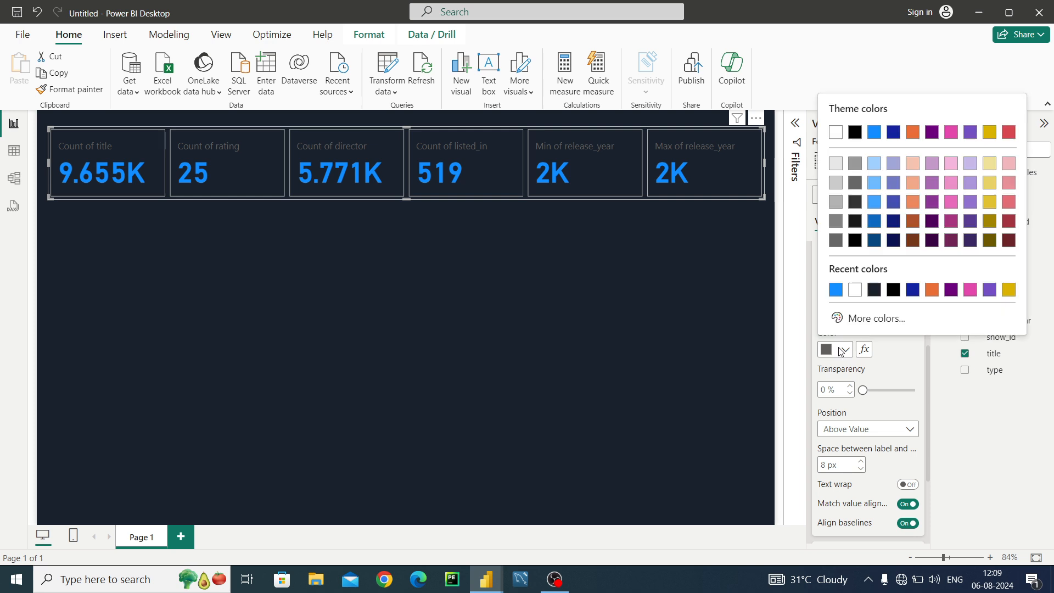
pyautogui.click(853, 297)
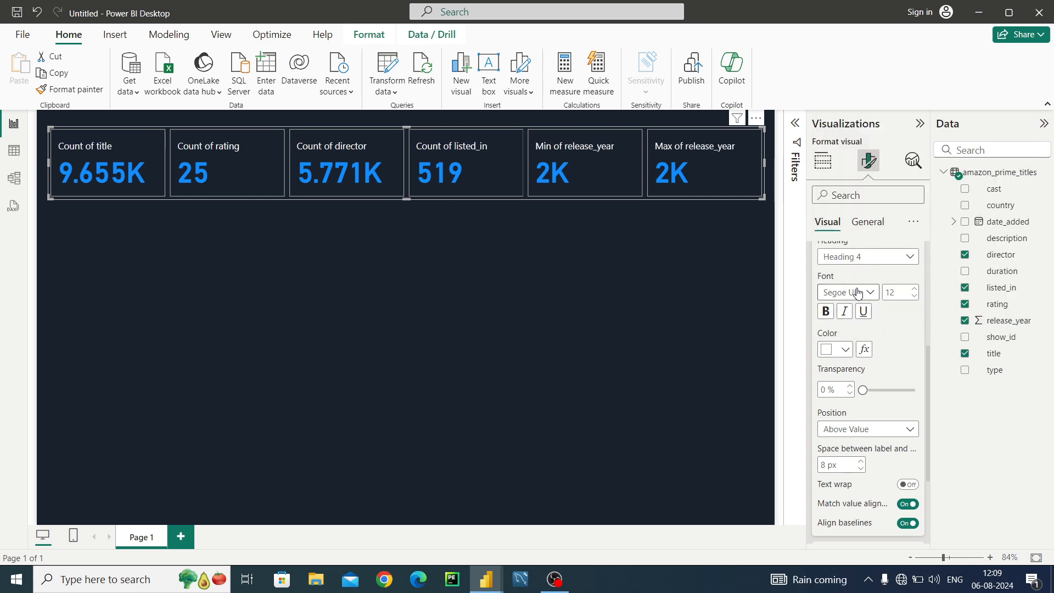
pyautogui.click(824, 311)
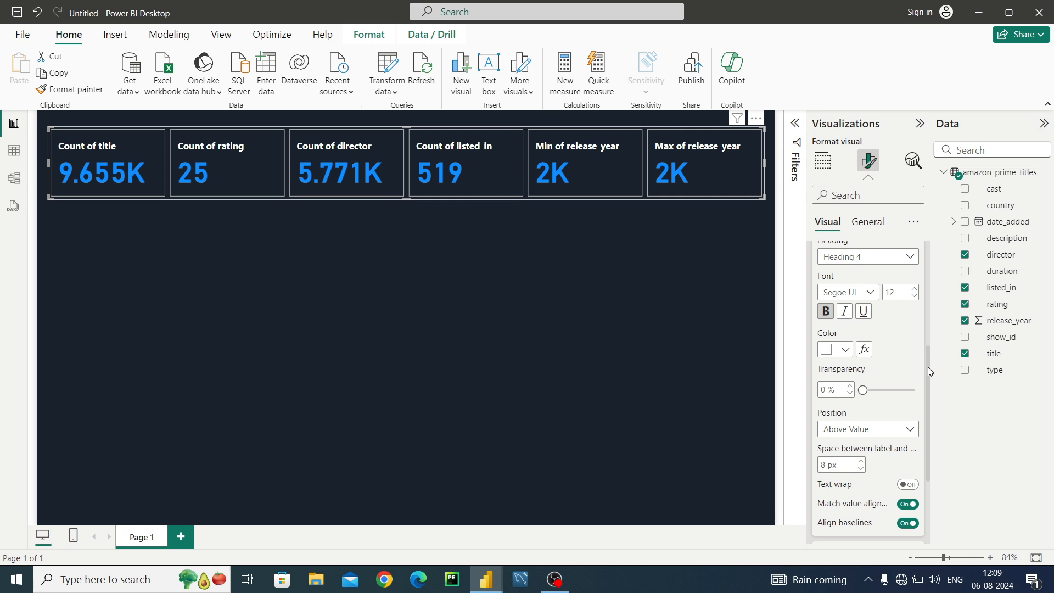
pyautogui.moveTo(927, 367); pyautogui.dragTo(894, 250)
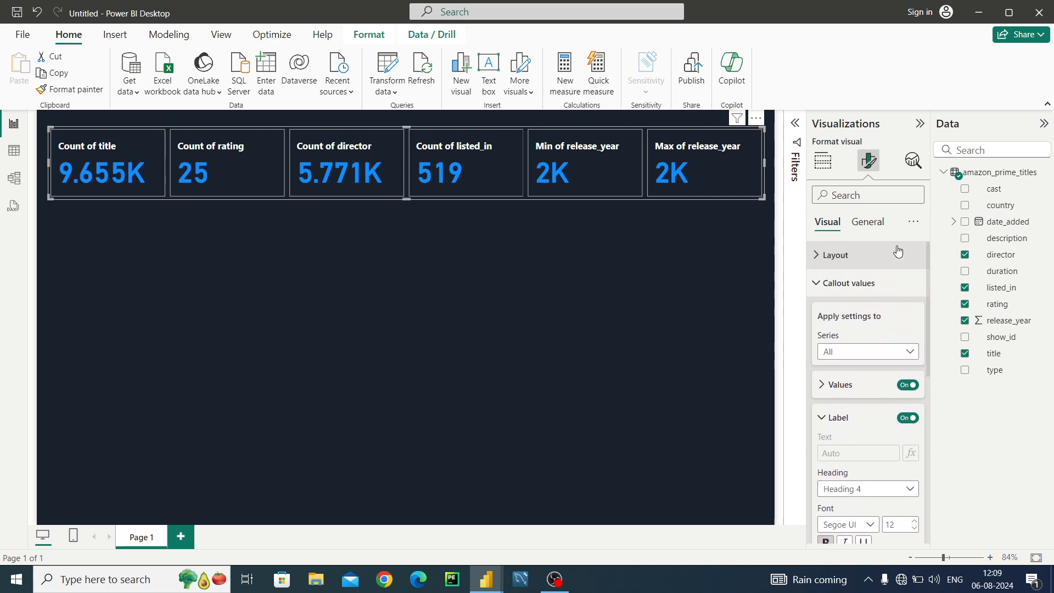
pyautogui.click(835, 284)
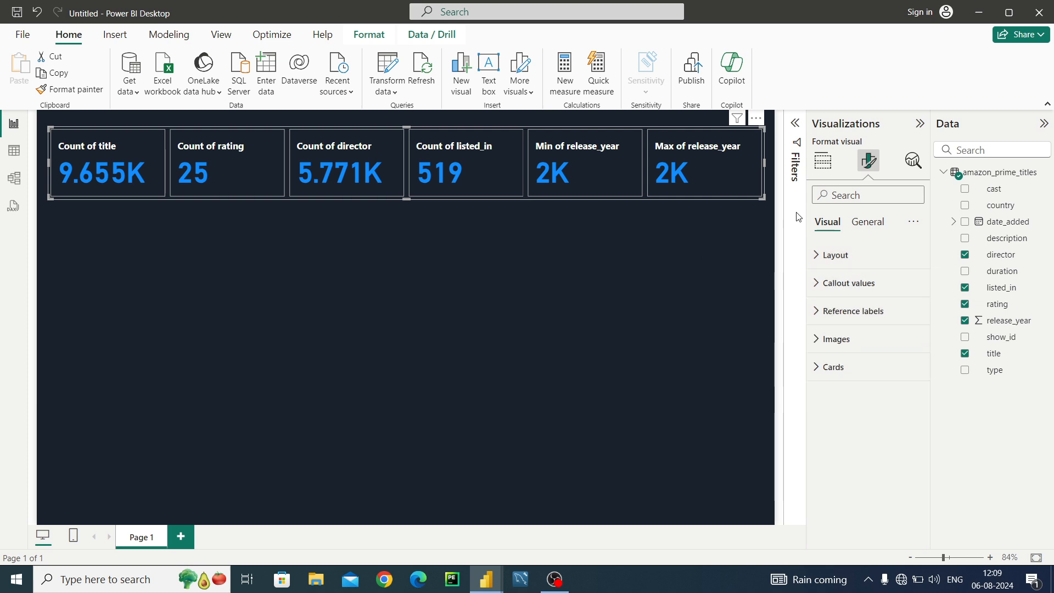
# Try the callout label position Below Value on the cards, and return it to Above Value.
pyautogui.click(833, 283)
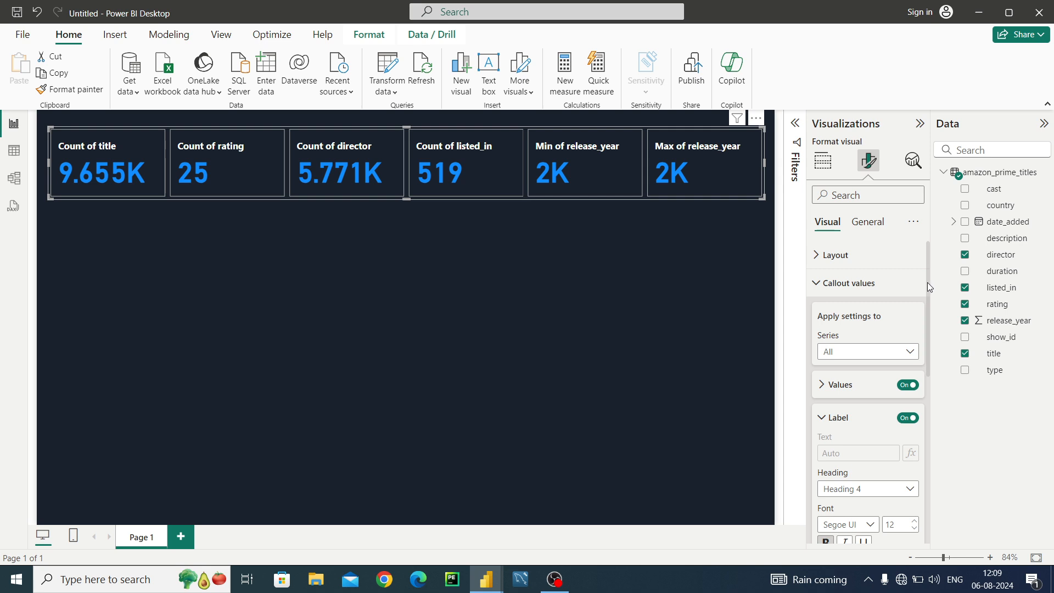
pyautogui.moveTo(929, 283); pyautogui.dragTo(928, 284)
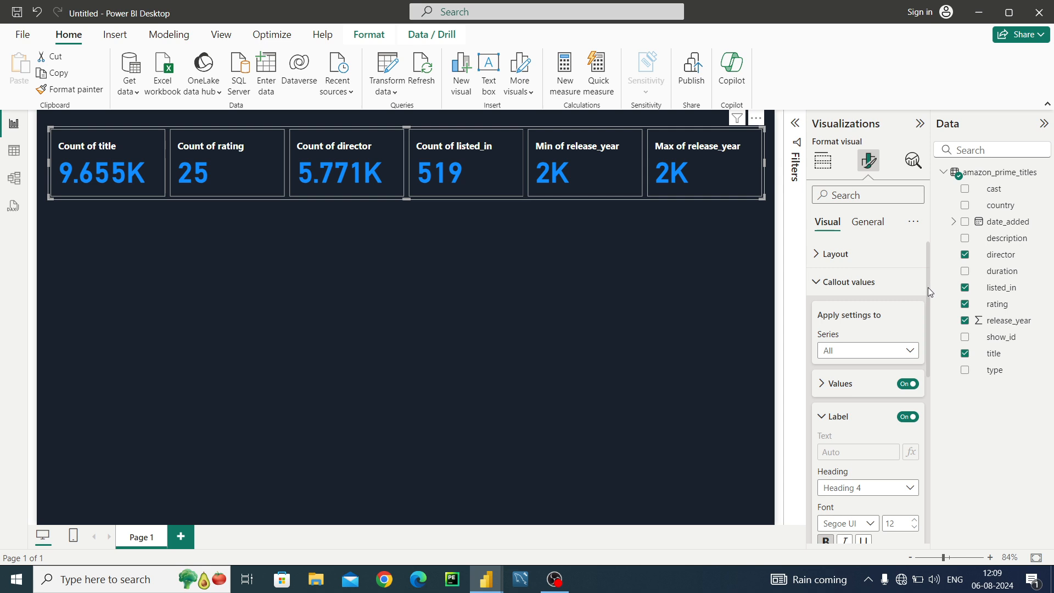
pyautogui.moveTo(927, 347); pyautogui.dragTo(937, 440)
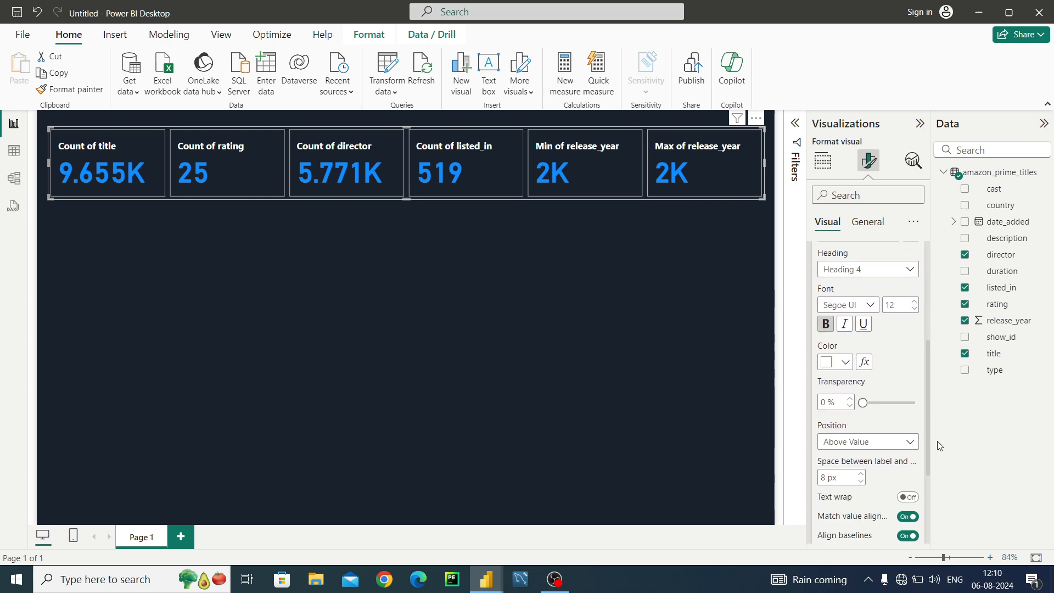
pyautogui.click(904, 443)
pyautogui.click(881, 459)
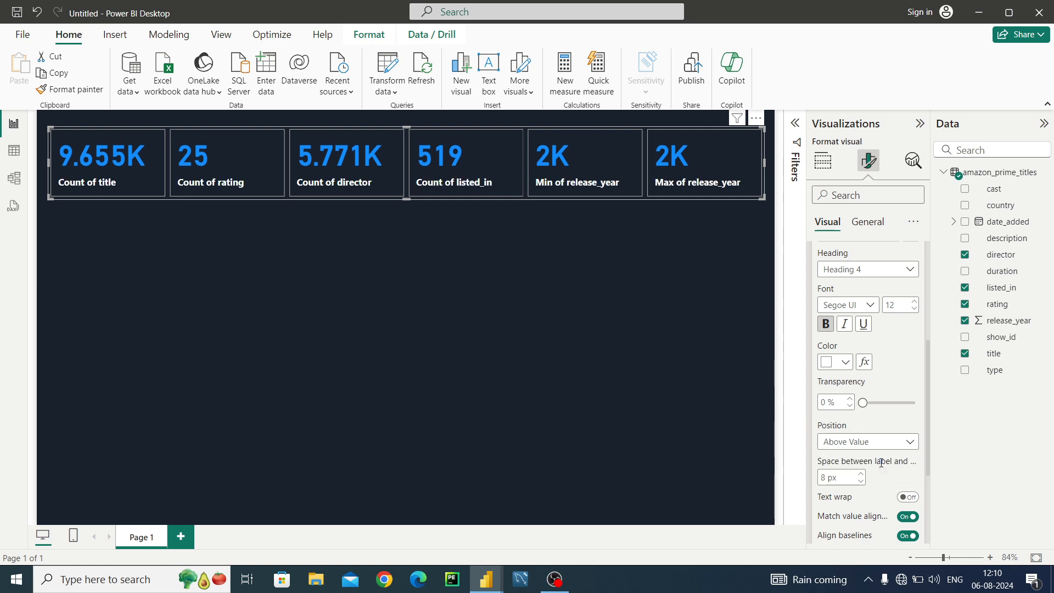
pyautogui.click(908, 443)
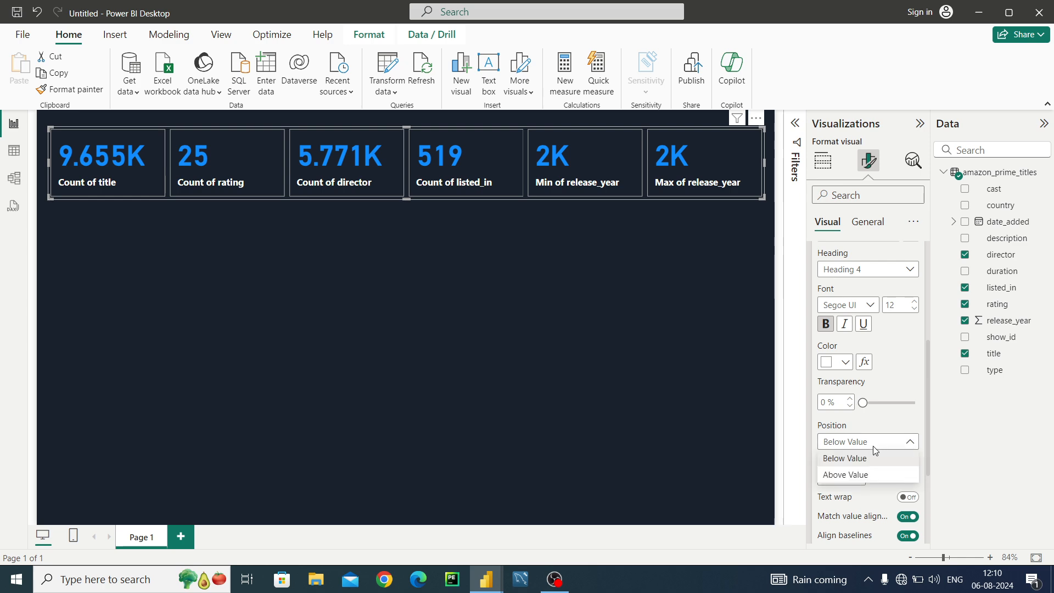
pyautogui.click(868, 475)
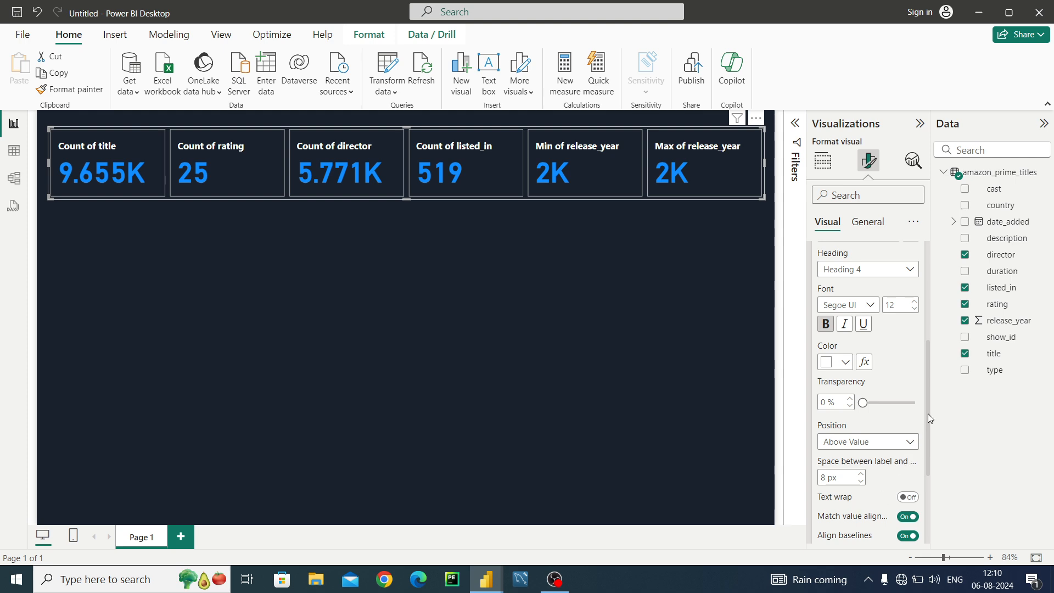
pyautogui.moveTo(928, 413); pyautogui.dragTo(926, 442)
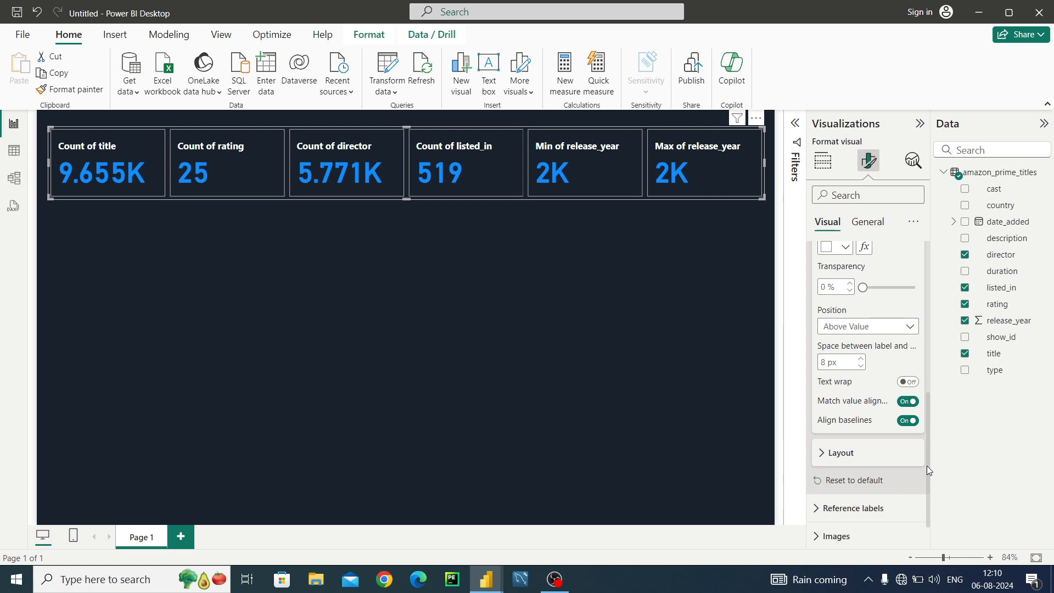
pyautogui.click(819, 451)
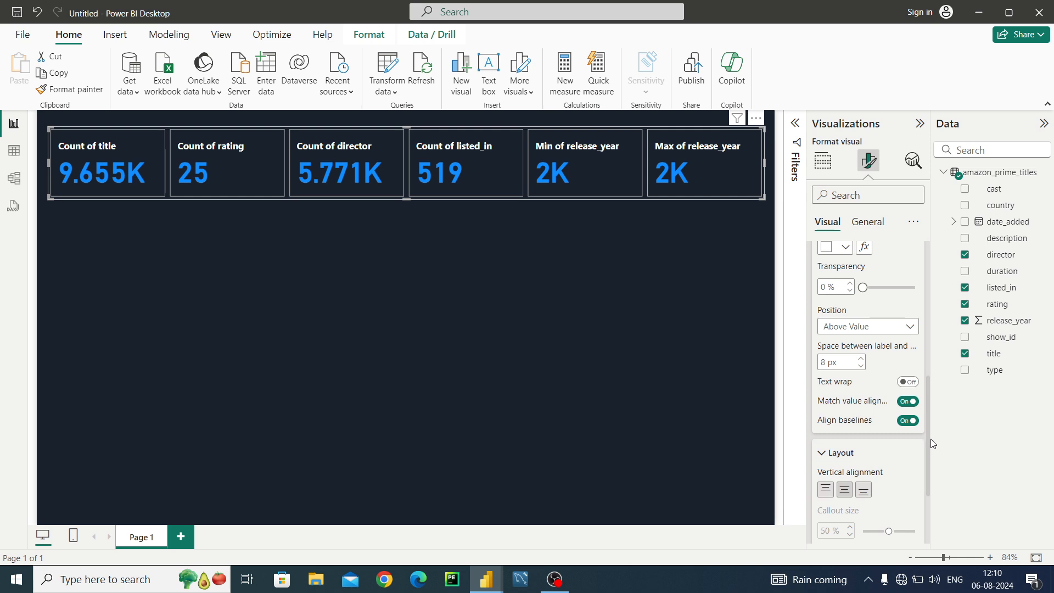
pyautogui.moveTo(927, 439); pyautogui.dragTo(931, 479)
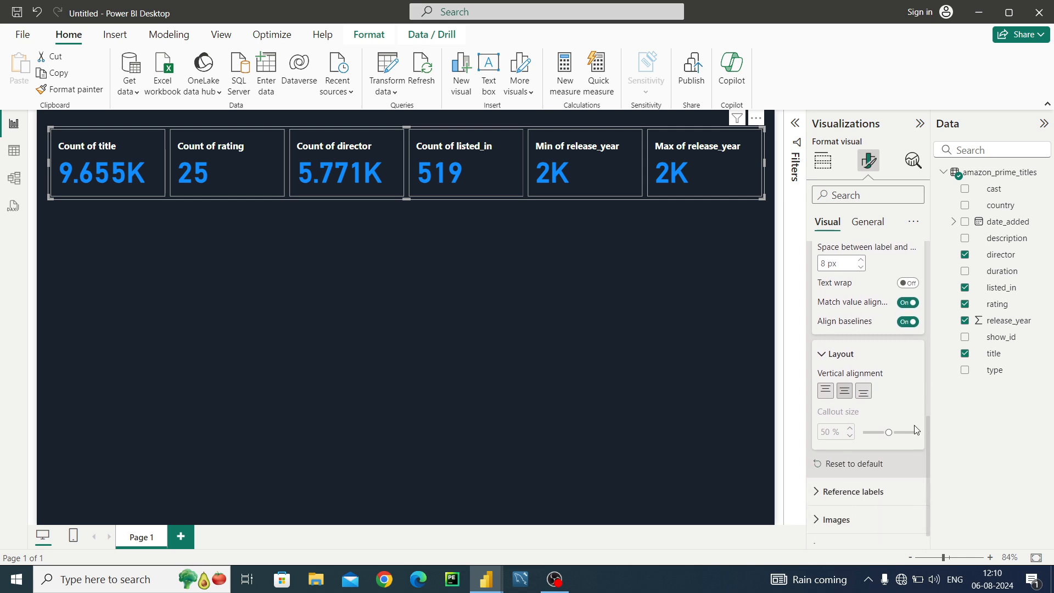
pyautogui.click(831, 352)
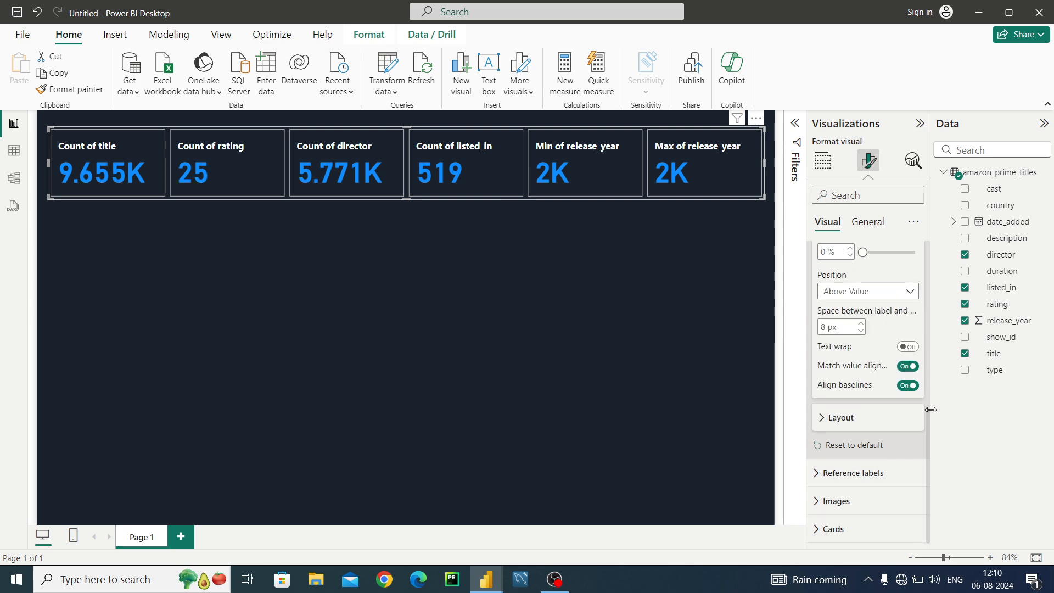
pyautogui.moveTo(926, 415); pyautogui.dragTo(924, 271)
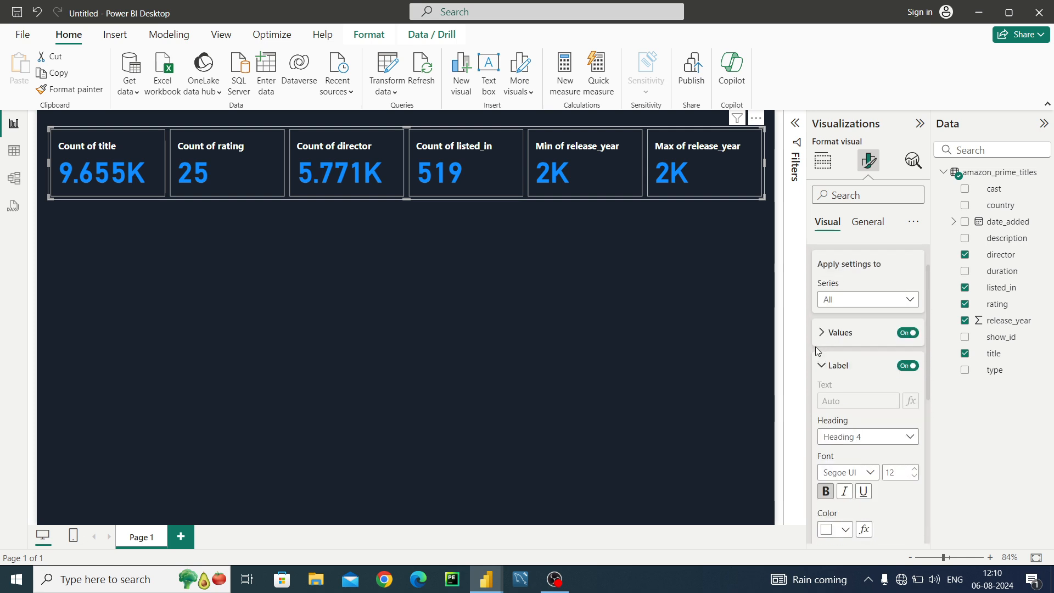
pyautogui.click(823, 365)
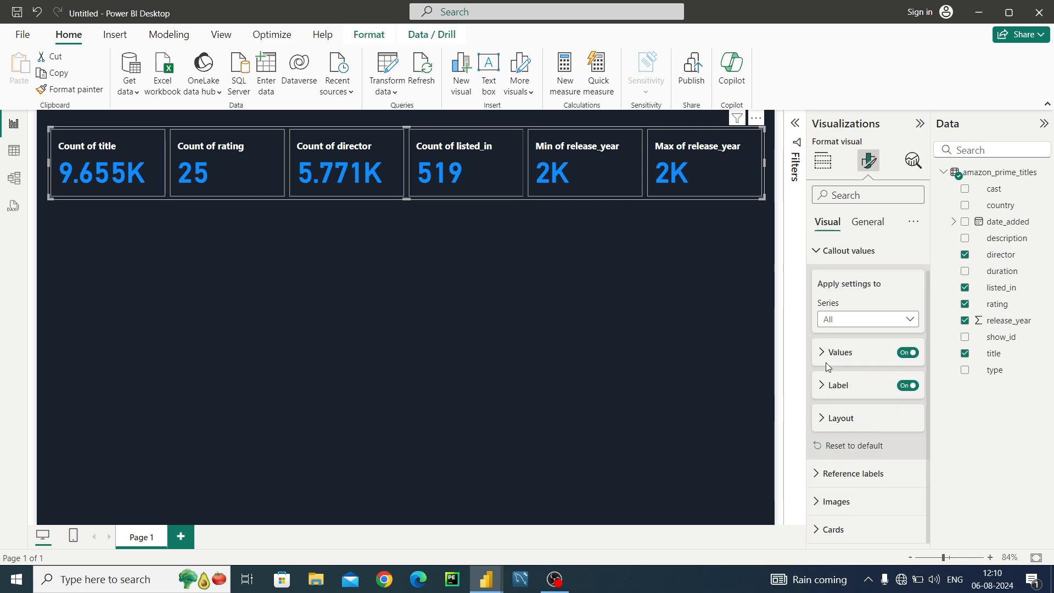
pyautogui.click(818, 251)
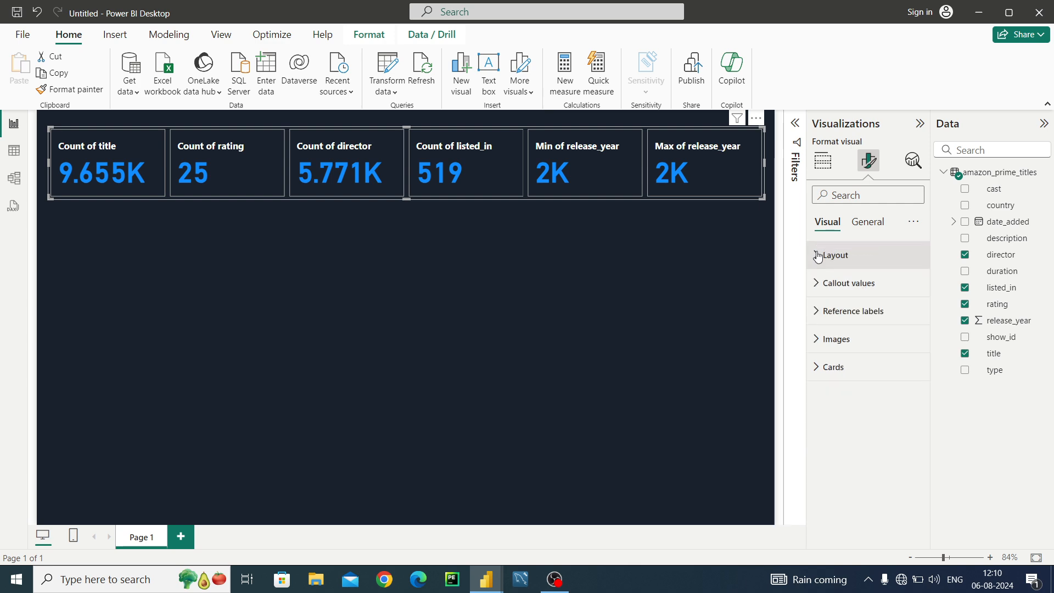
# Set the callout value of the Count of title card to 2 decimal places.
pyautogui.click(819, 285)
pyautogui.click(886, 354)
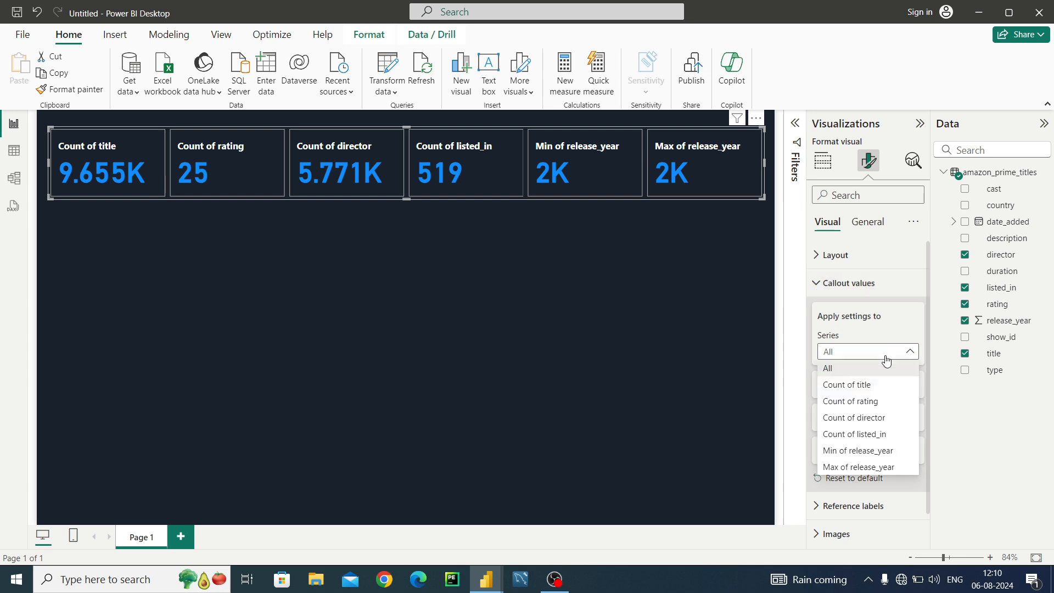
pyautogui.click(887, 391)
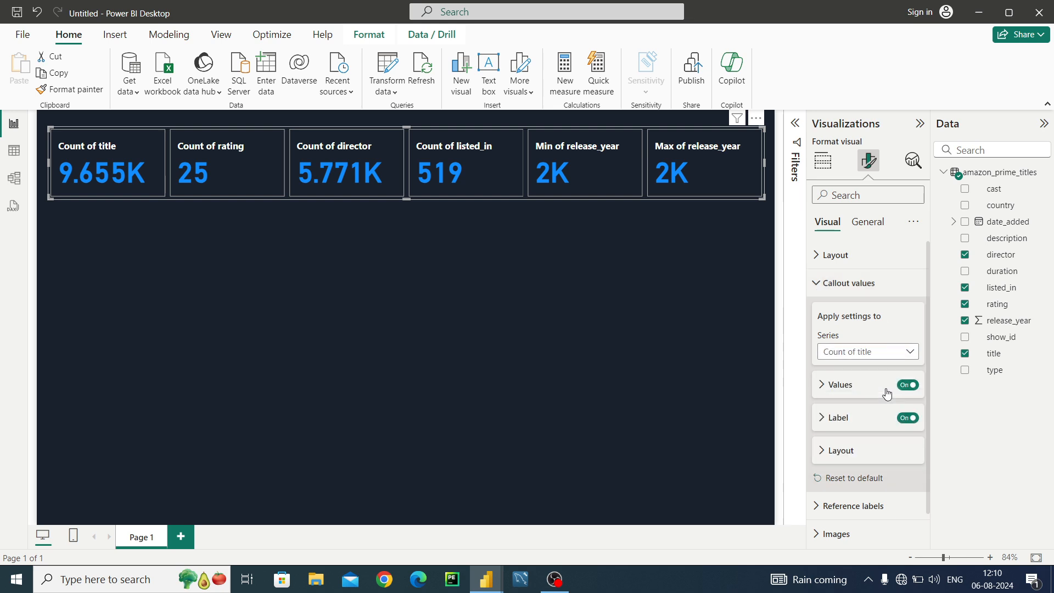
pyautogui.click(824, 392)
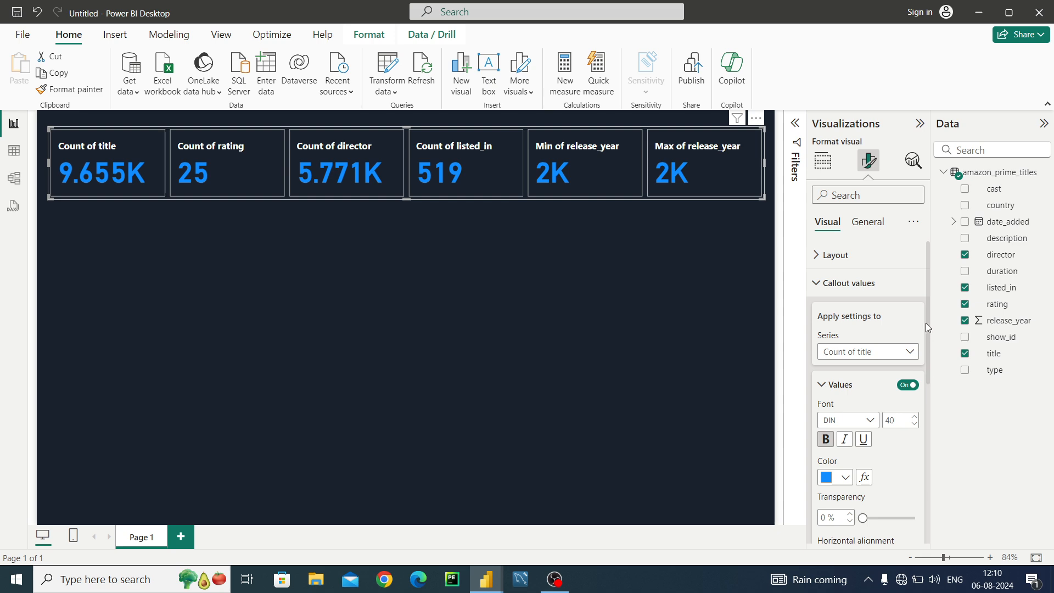
pyautogui.moveTo(927, 328); pyautogui.dragTo(944, 414)
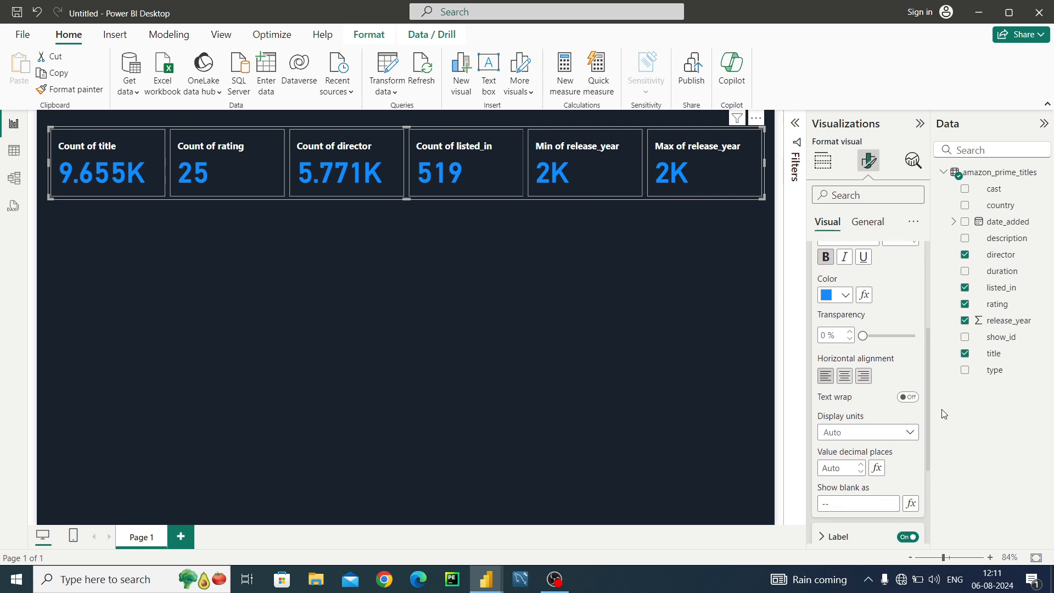
pyautogui.click(861, 464)
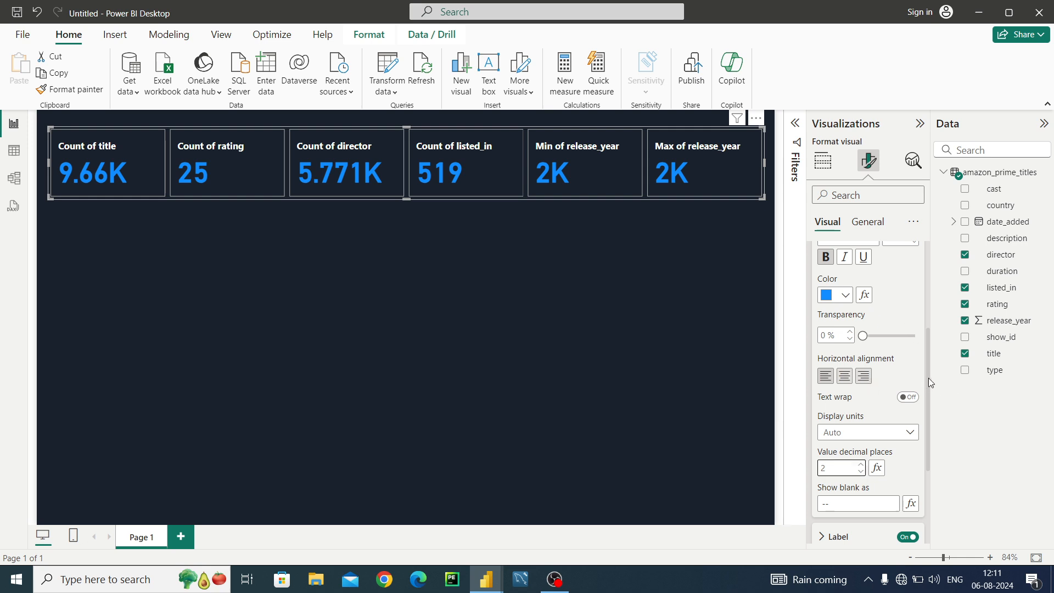
# Set the callout value of the Count of director card to 2 decimal places.
pyautogui.moveTo(928, 378); pyautogui.dragTo(926, 325)
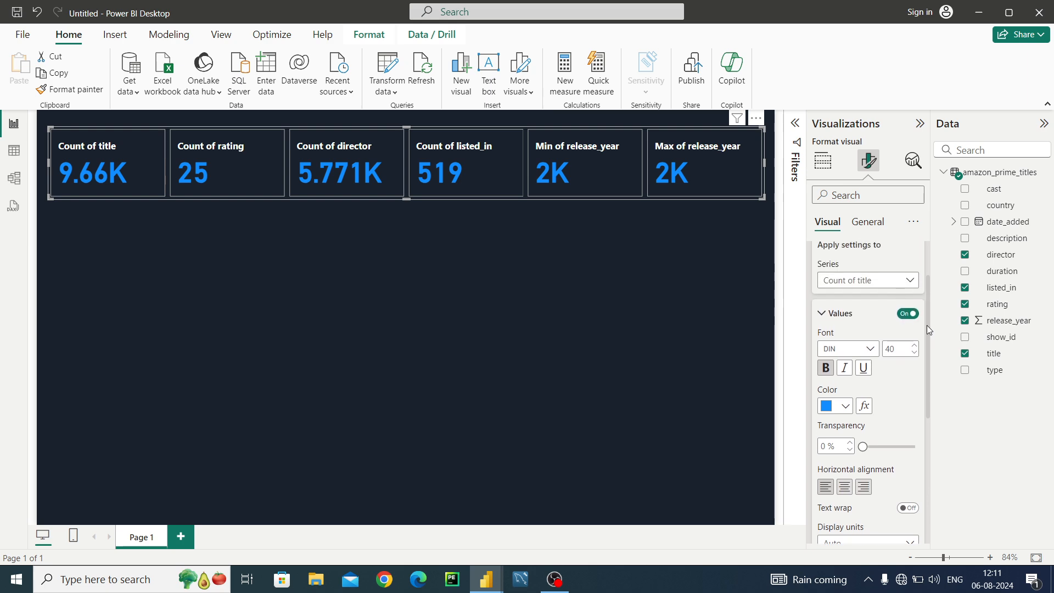
pyautogui.click(898, 286)
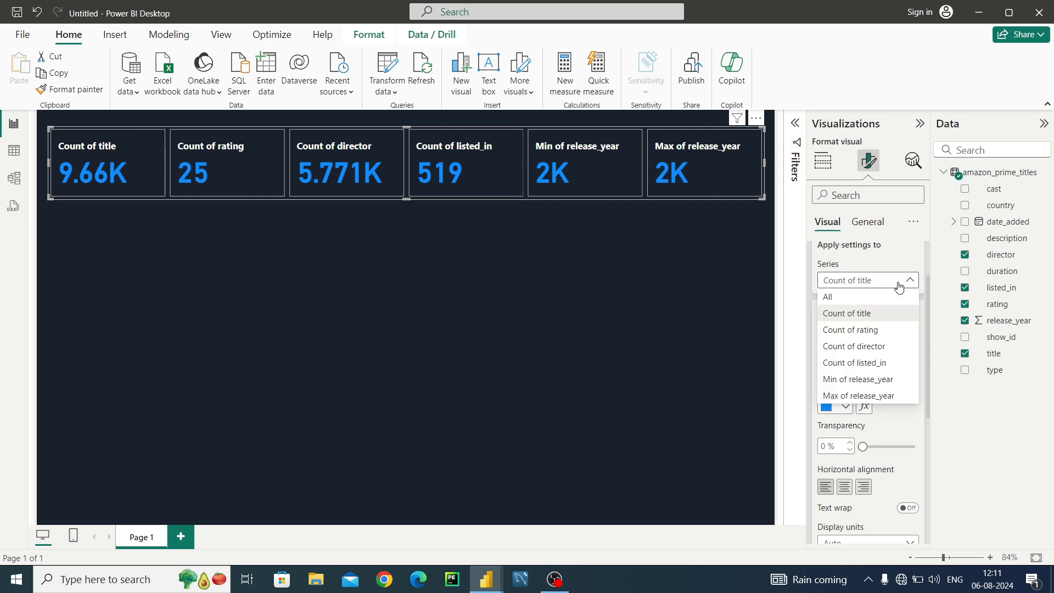
pyautogui.click(875, 347)
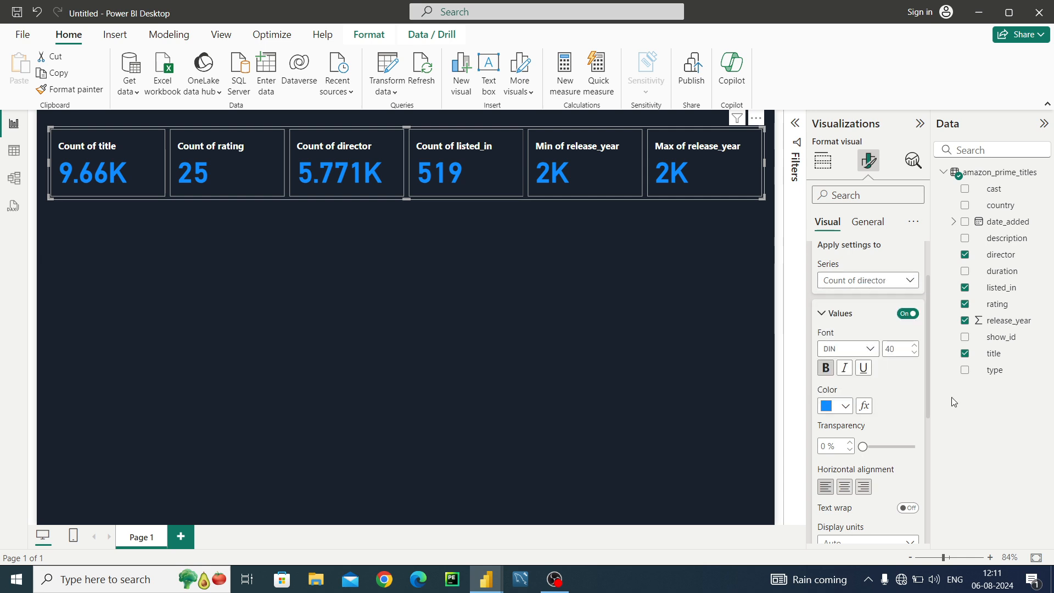
pyautogui.moveTo(926, 379); pyautogui.dragTo(928, 420)
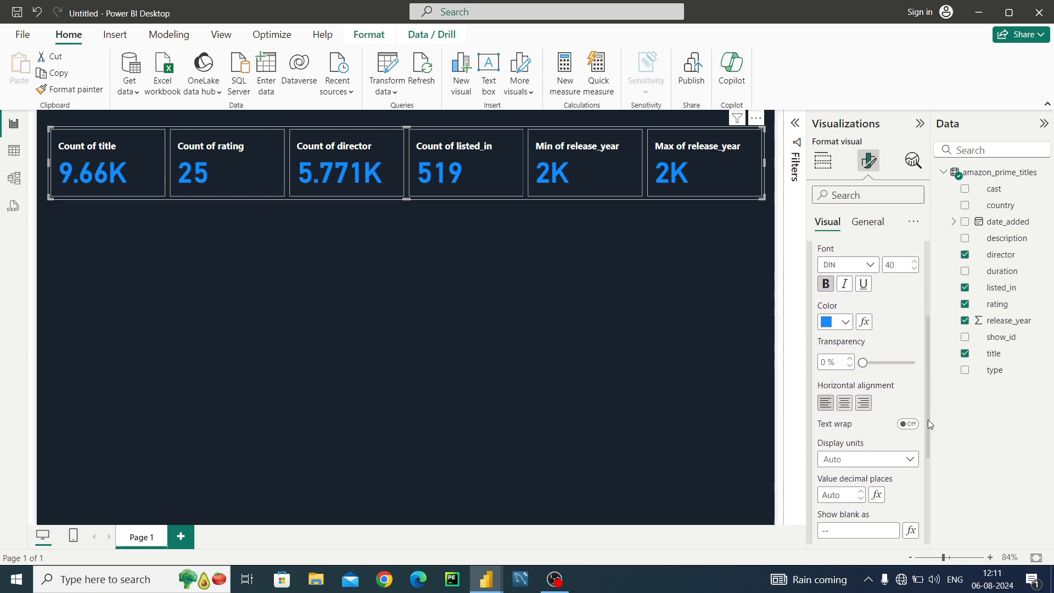
pyautogui.click(861, 490)
pyautogui.click(861, 491)
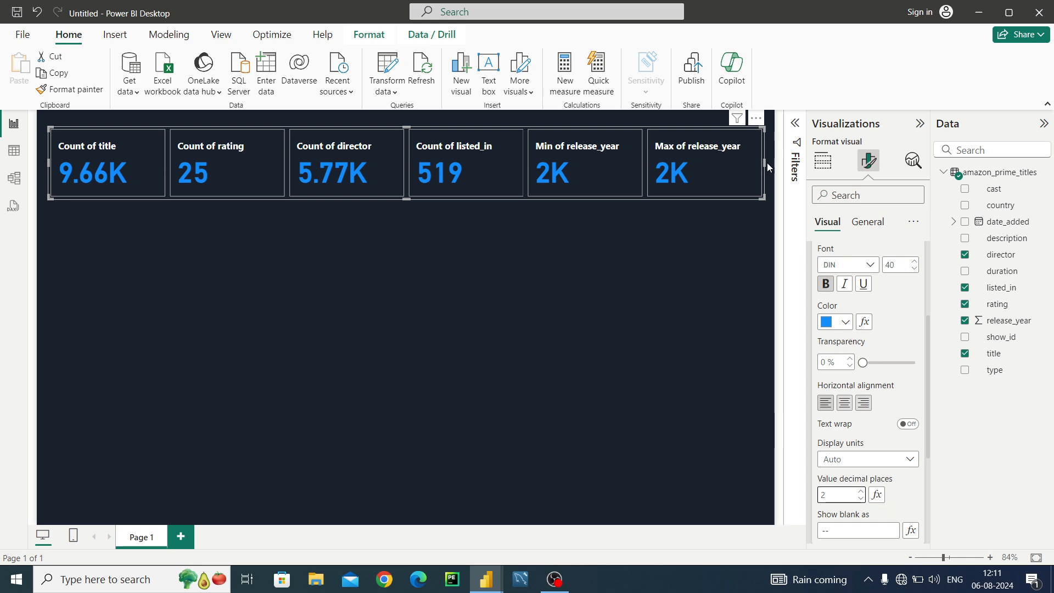
# Narrow the card visual slightly and review the style options of its layout, keeping Cards.
pyautogui.moveTo(763, 164); pyautogui.dragTo(751, 170)
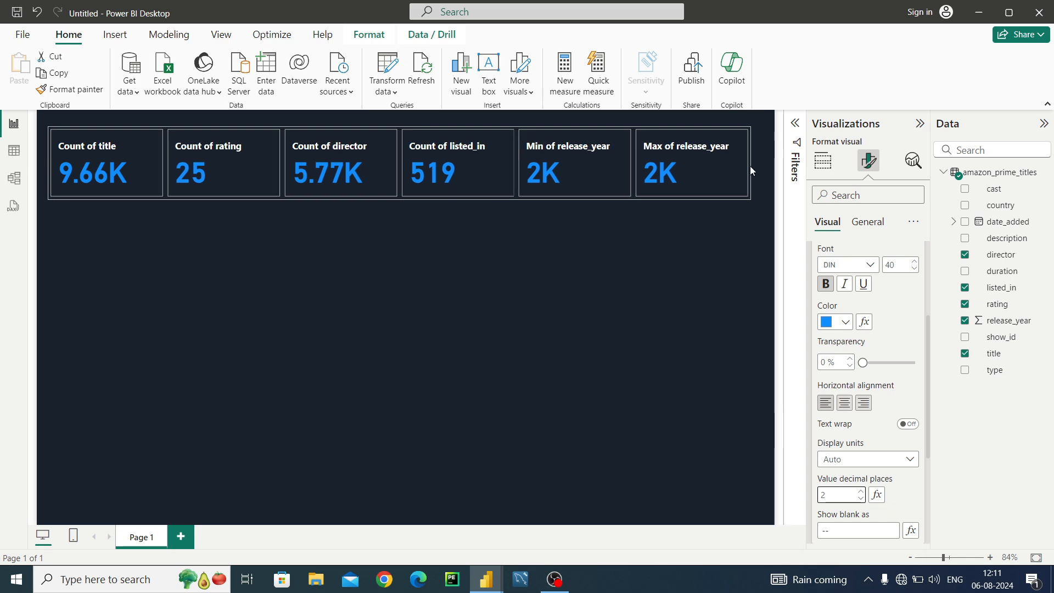
pyautogui.click(863, 220)
pyautogui.click(830, 229)
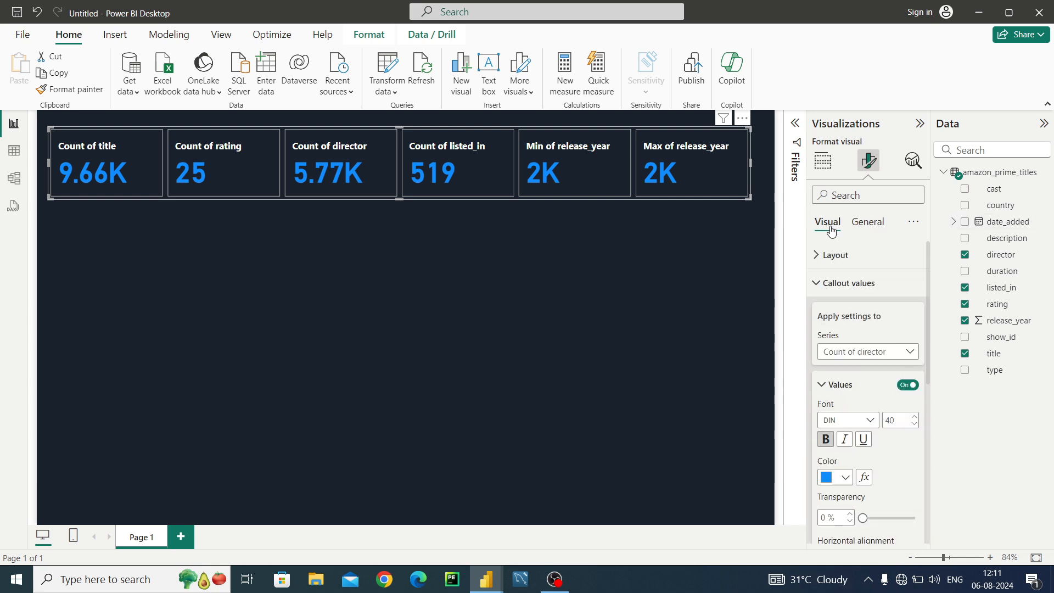
pyautogui.click(838, 283)
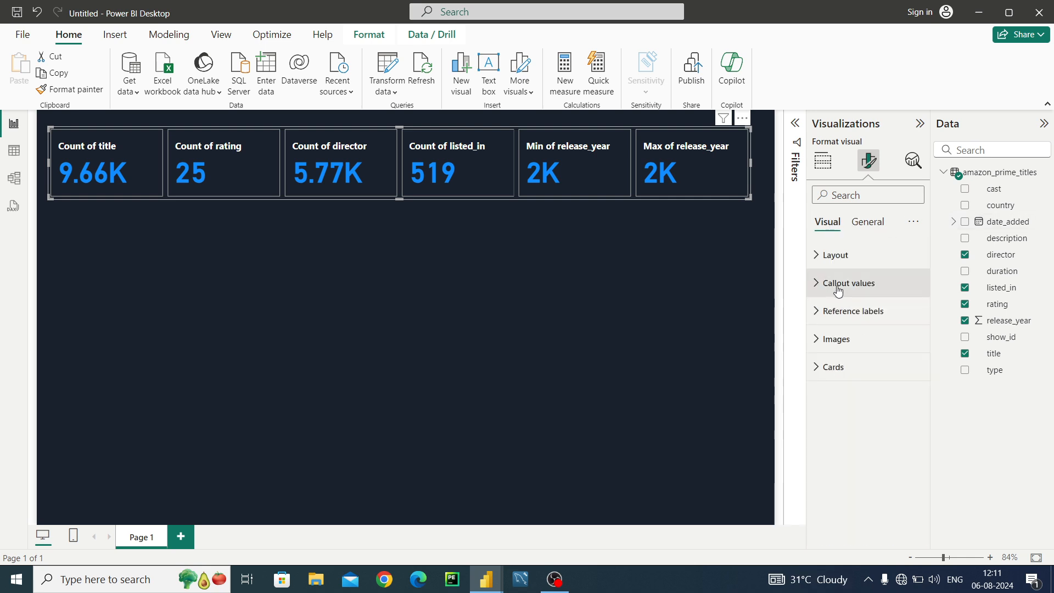
pyautogui.click(820, 261)
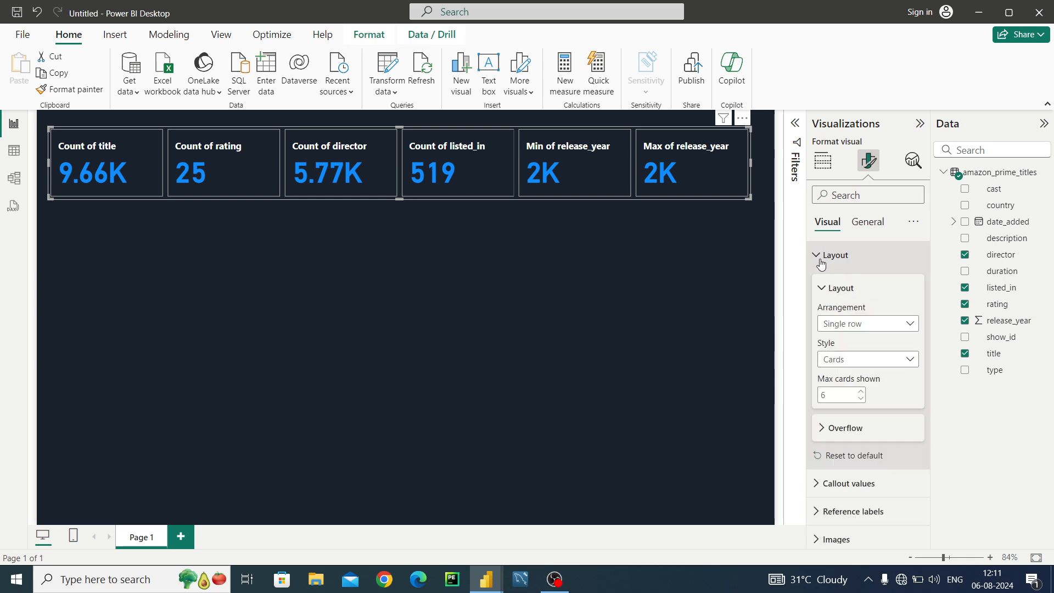
pyautogui.click(877, 364)
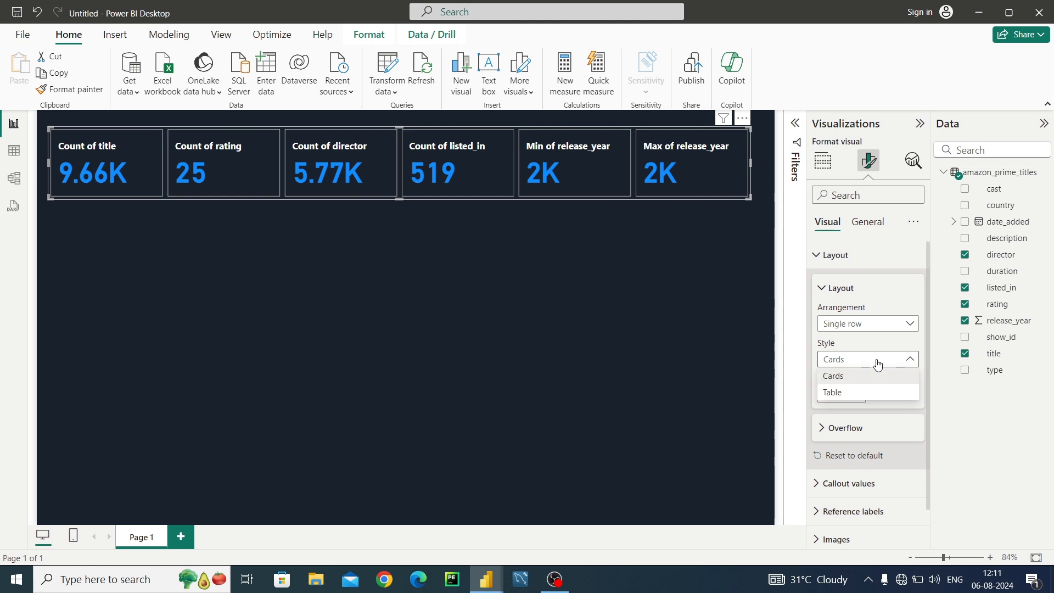
pyautogui.click(877, 362)
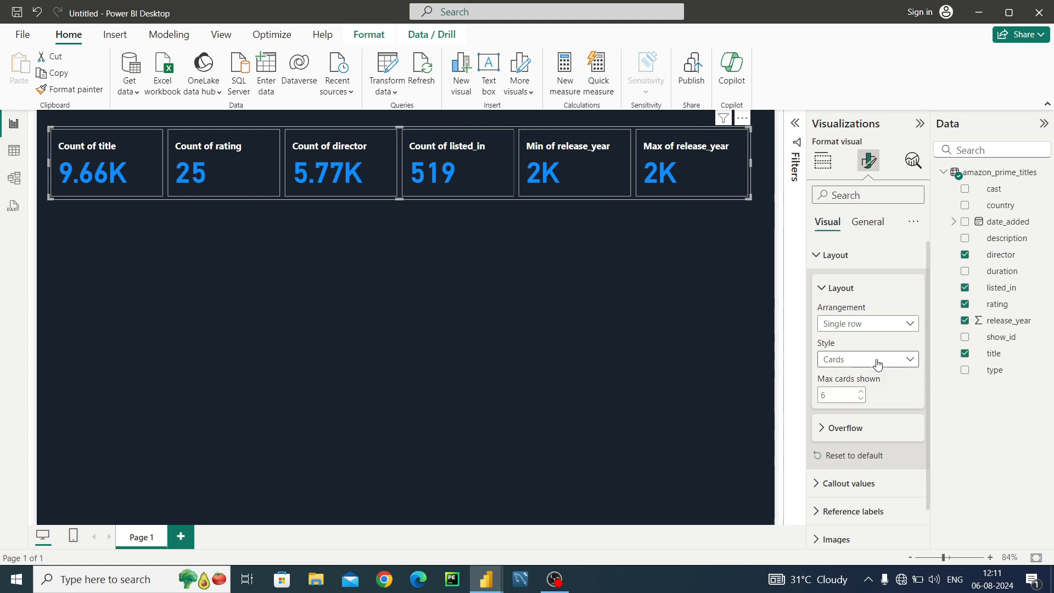
pyautogui.click(820, 290)
pyautogui.click(818, 254)
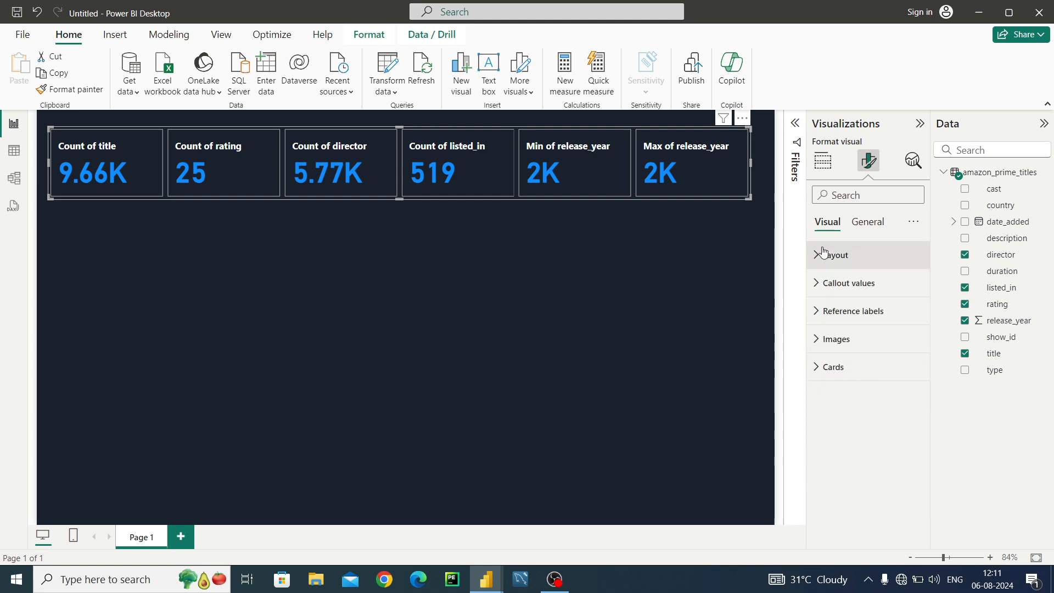
# Change the shape of all cards to Rounded Rectangle and widen the card visual slightly.
pyautogui.click(823, 370)
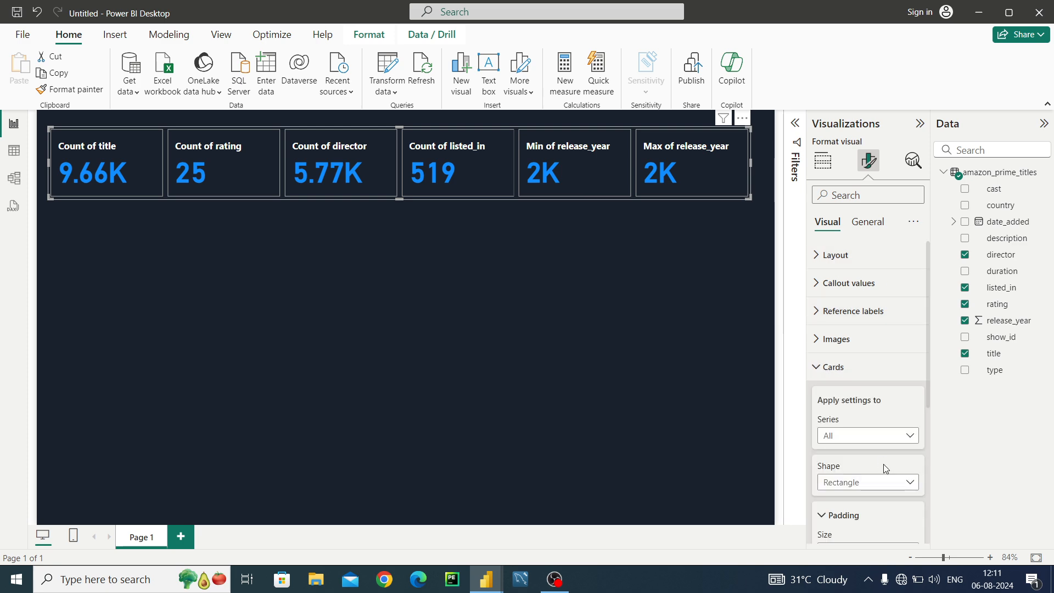
pyautogui.click(894, 484)
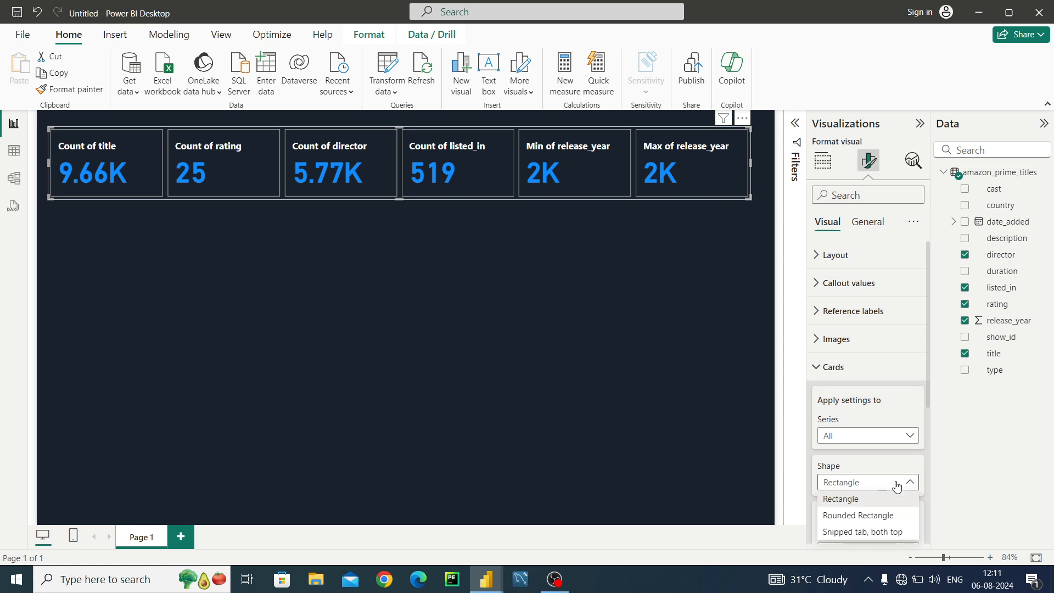
pyautogui.click(886, 515)
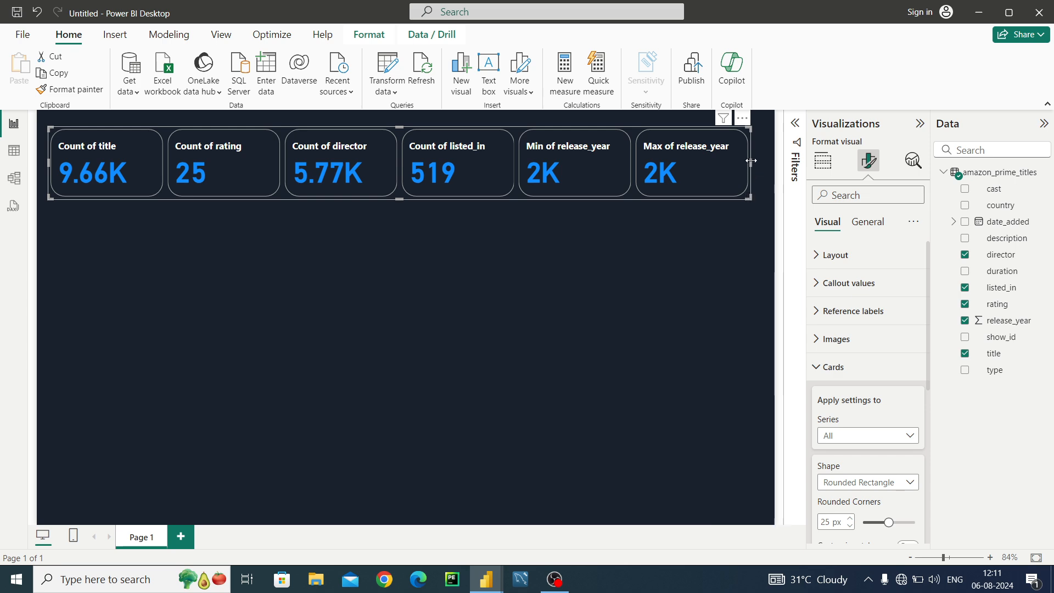
pyautogui.moveTo(750, 160); pyautogui.dragTo(761, 159)
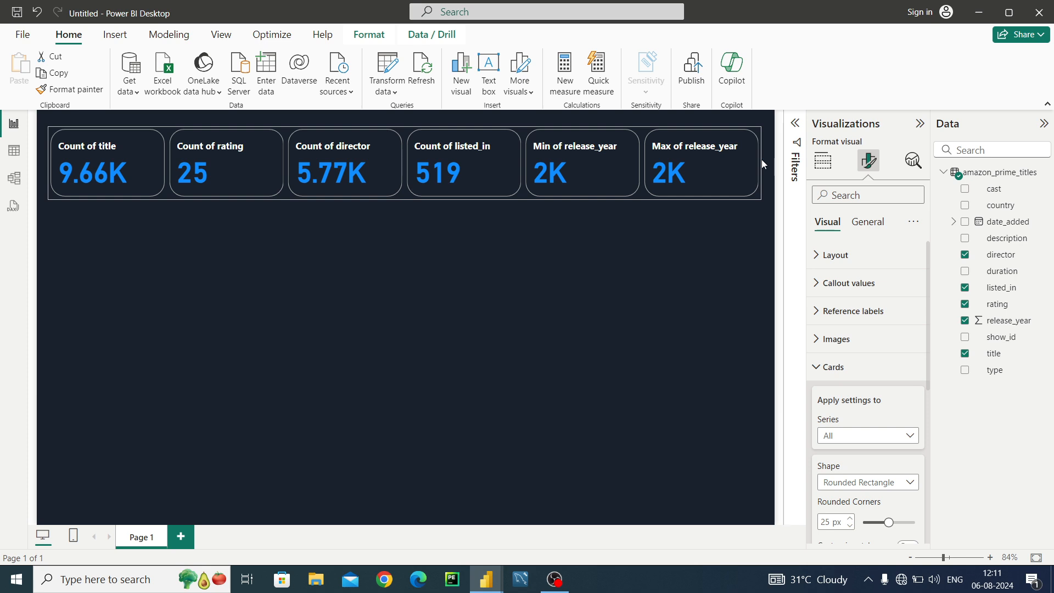
pyautogui.click(827, 368)
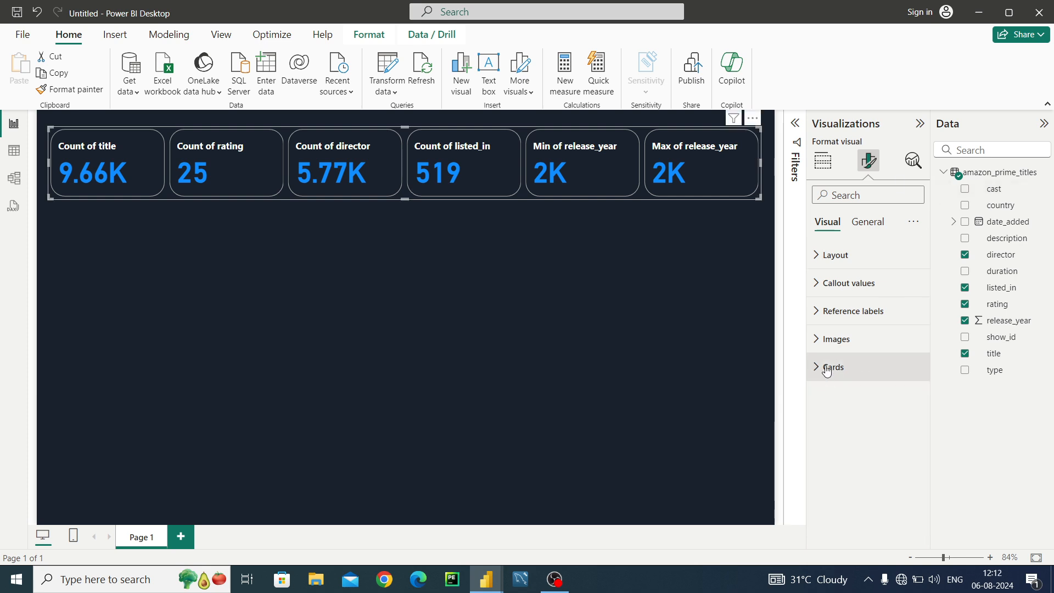
# Try a white border around the whole card visual with its corners rounded to 23 px.
pyautogui.click(872, 223)
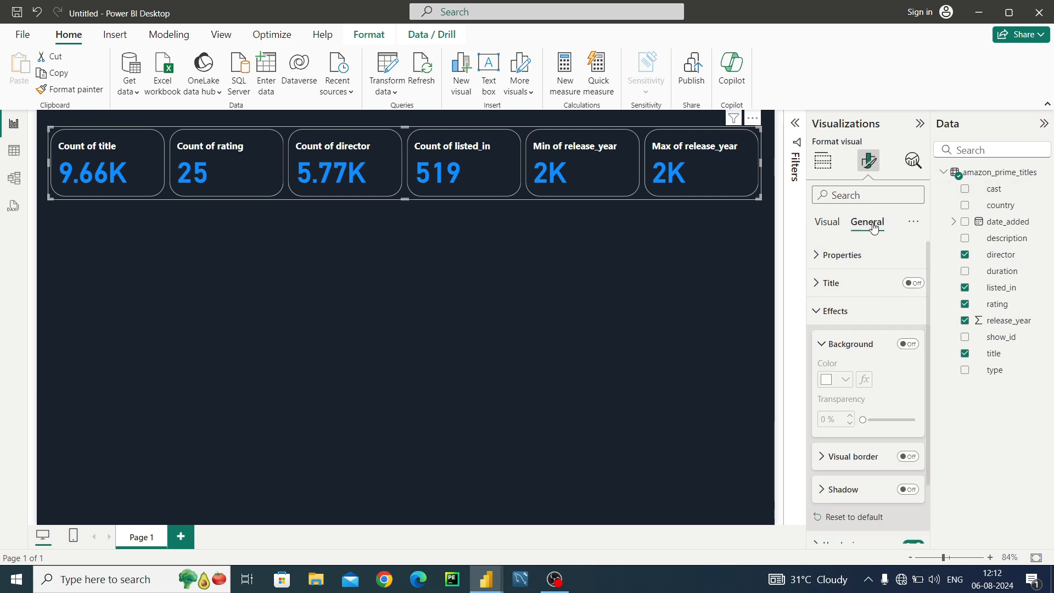
pyautogui.click(822, 321)
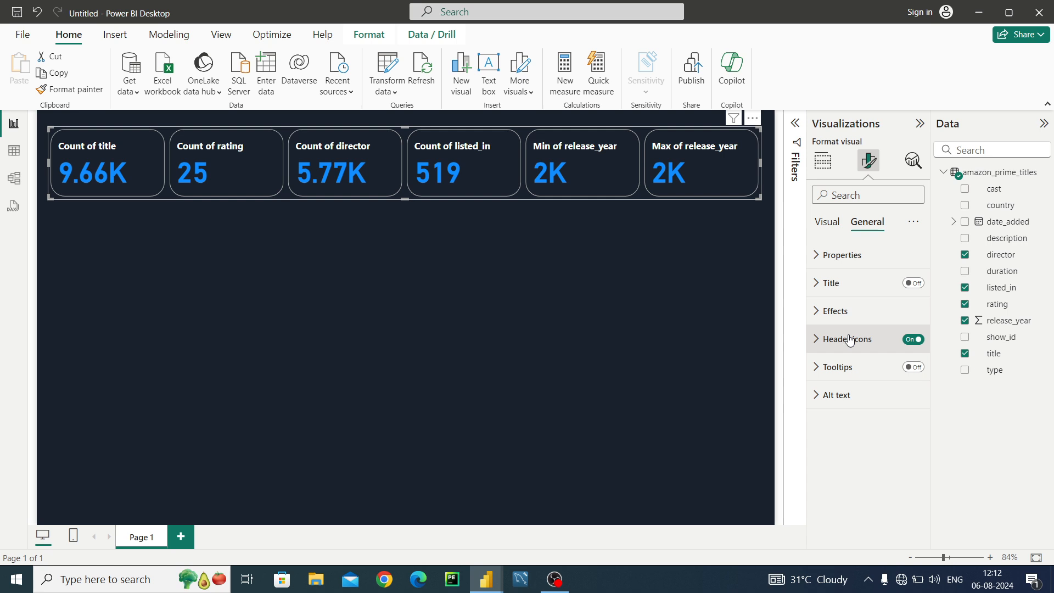
pyautogui.click(844, 305)
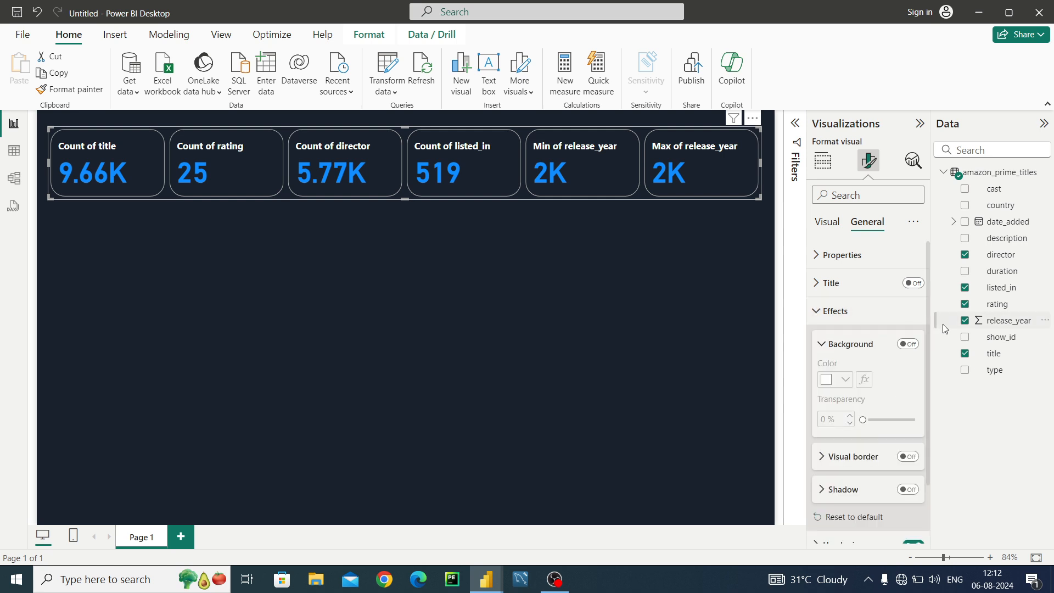
pyautogui.scroll(-2, 929, 329)
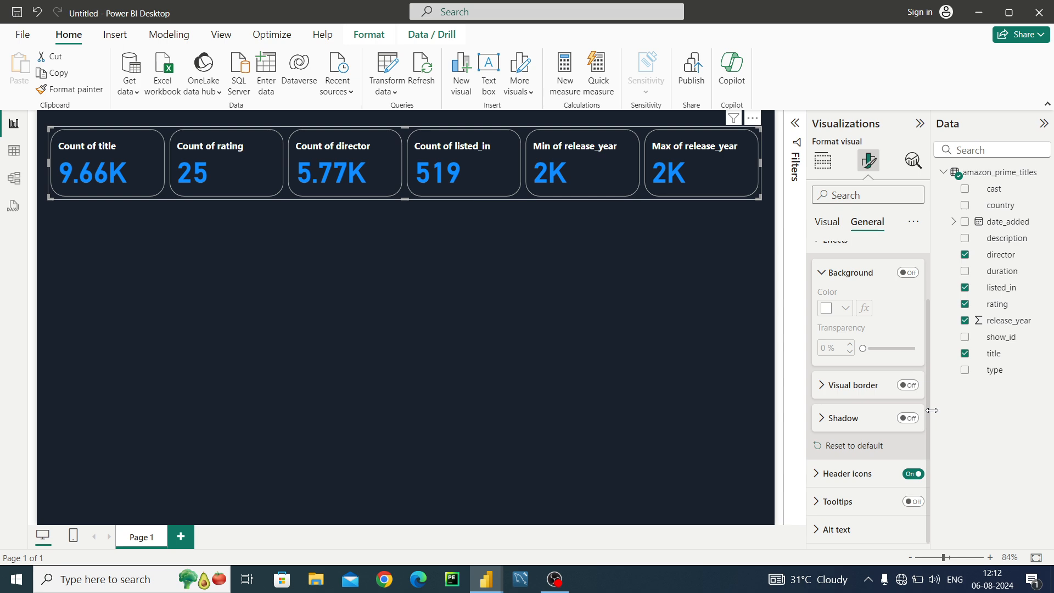
pyautogui.click(907, 385)
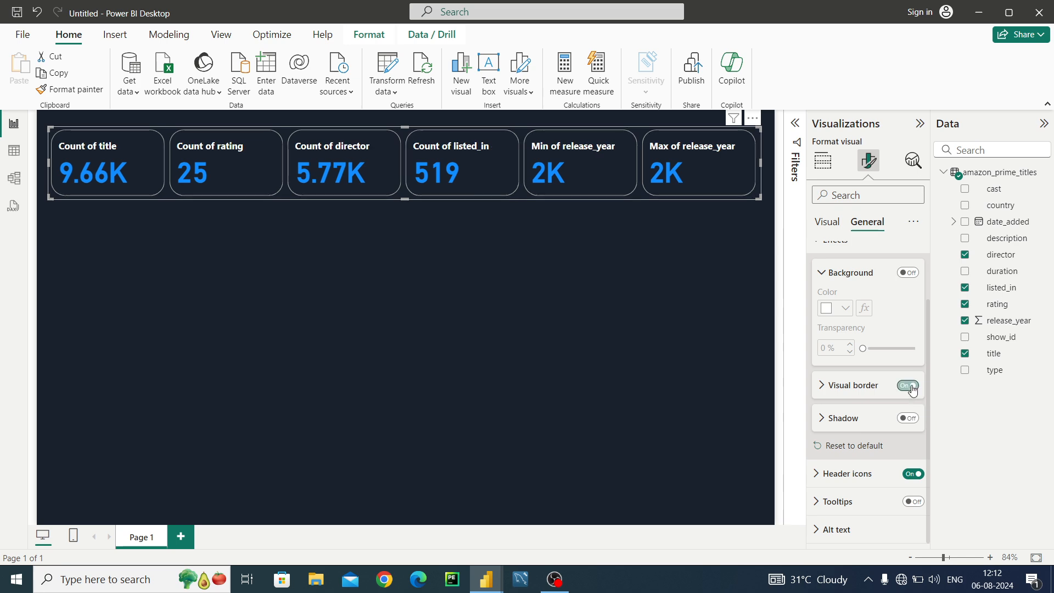
pyautogui.click(820, 385)
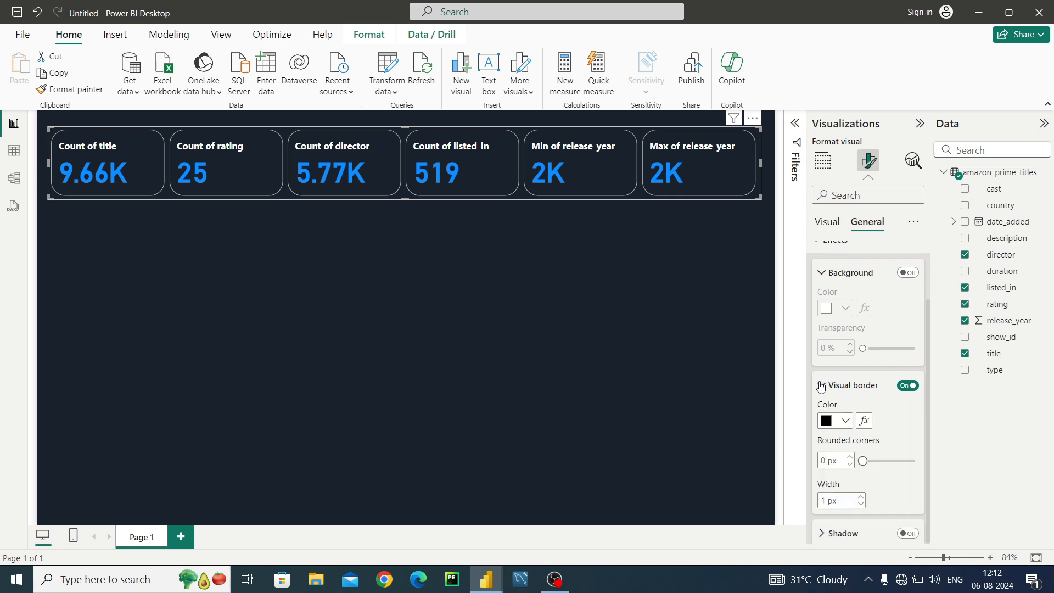
pyautogui.click(843, 421)
pyautogui.click(836, 361)
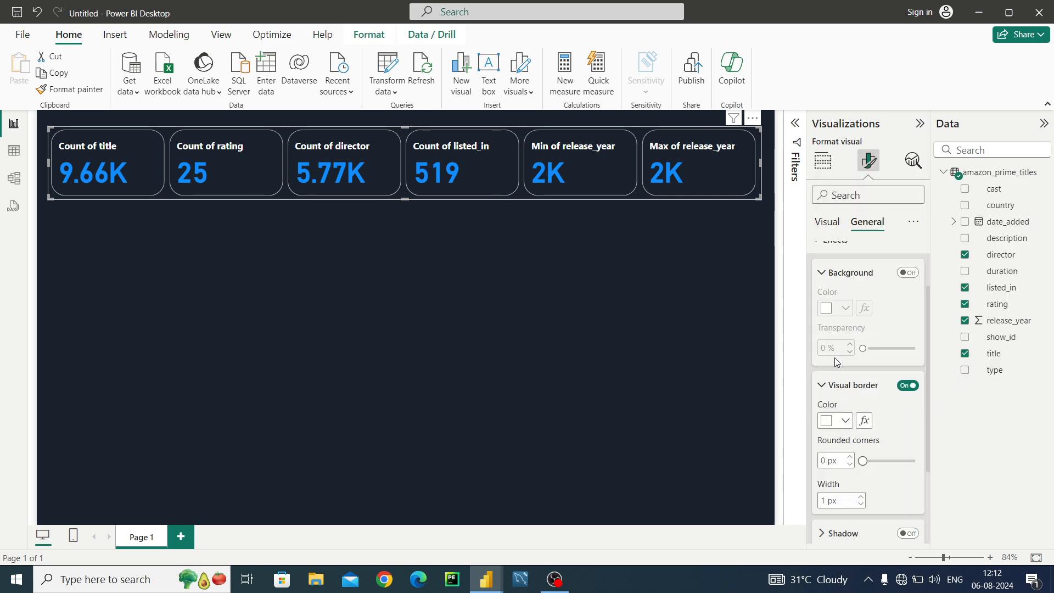
pyautogui.click(868, 462)
pyautogui.moveTo(868, 463); pyautogui.dragTo(902, 466)
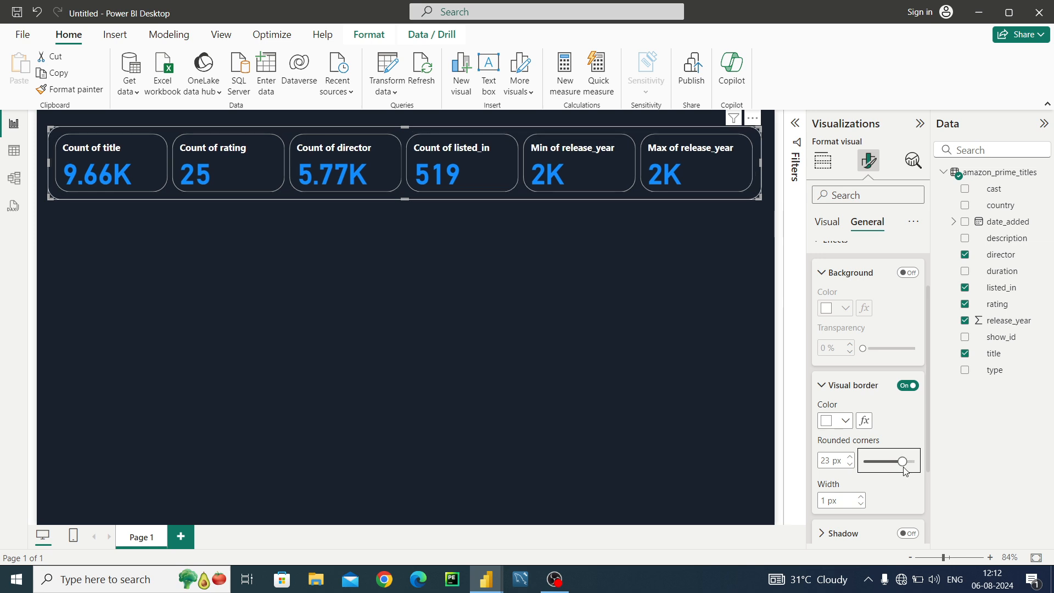
pyautogui.click(766, 425)
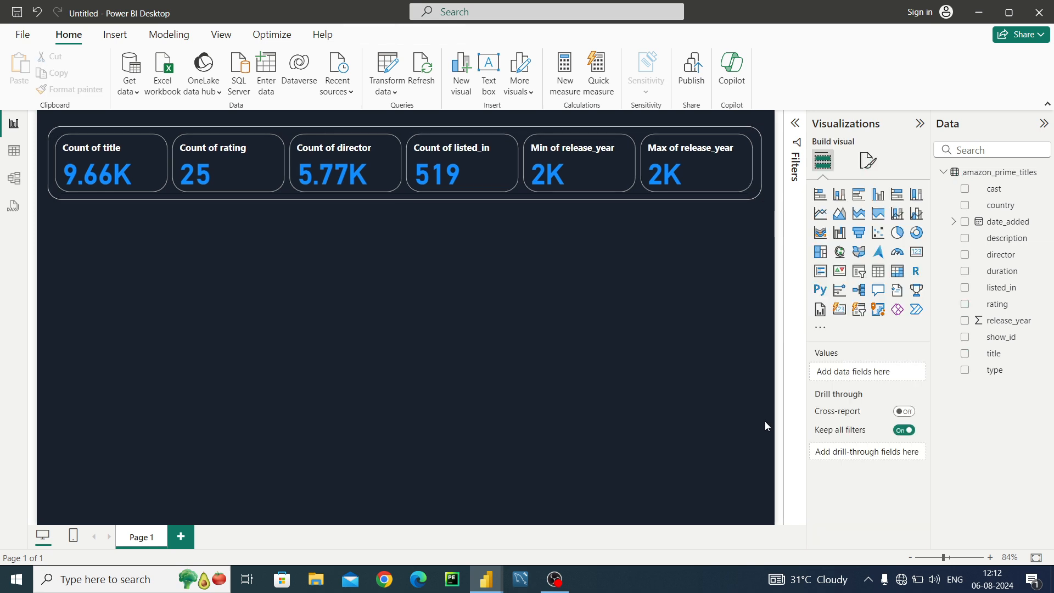
# Shift the card visual slightly to the right and turn off its outer visual border.
pyautogui.click(634, 191)
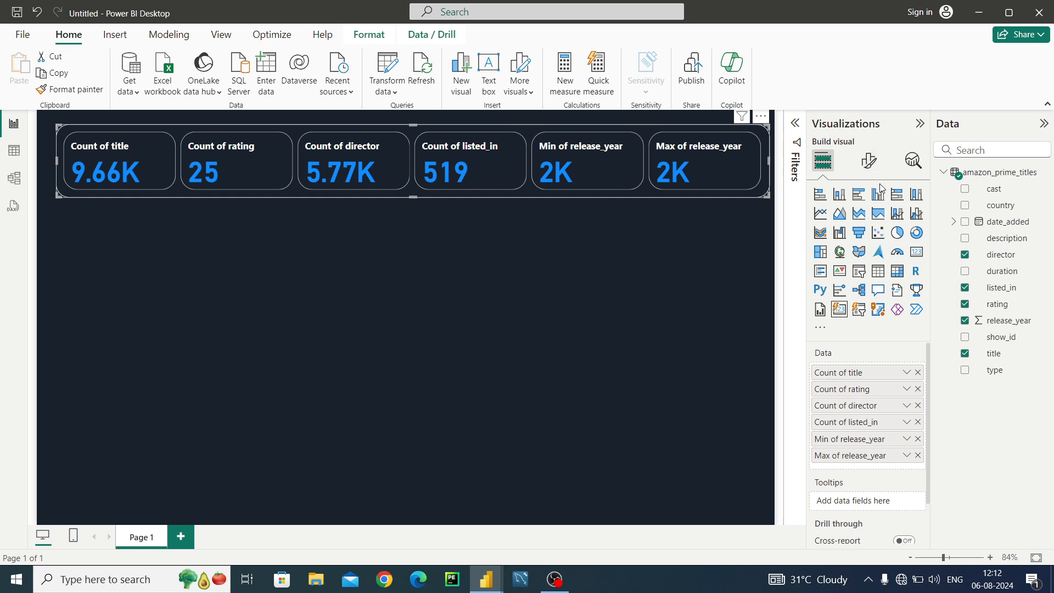
pyautogui.click(867, 164)
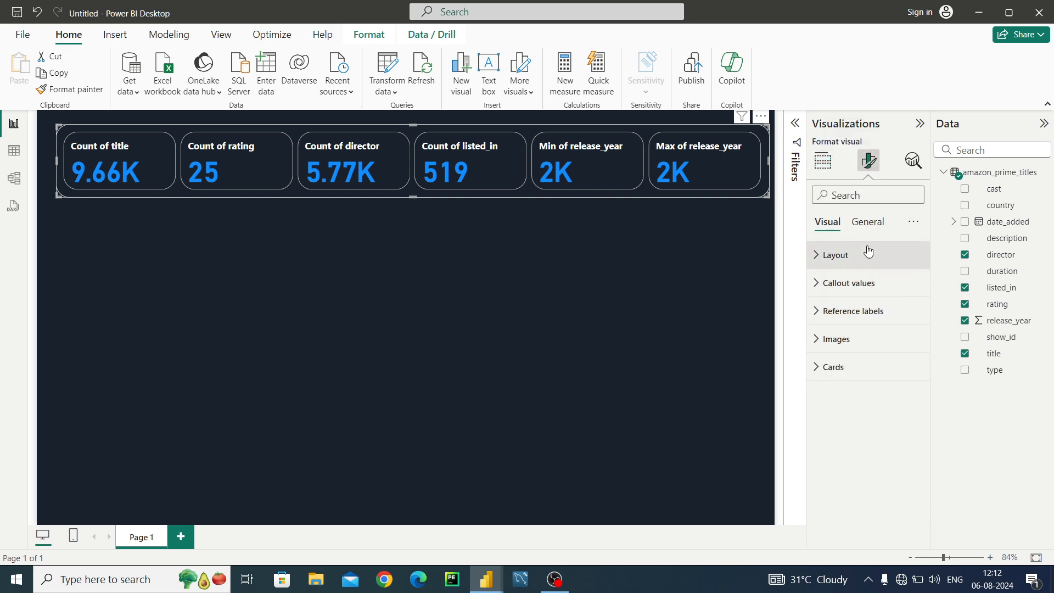
pyautogui.click(860, 224)
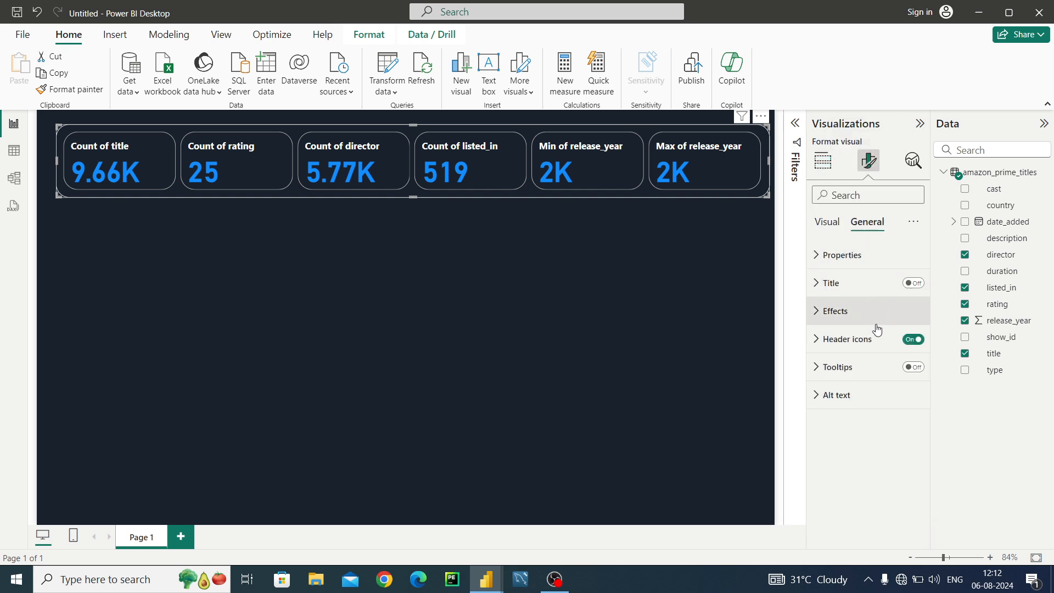
pyautogui.click(843, 314)
pyautogui.click(907, 456)
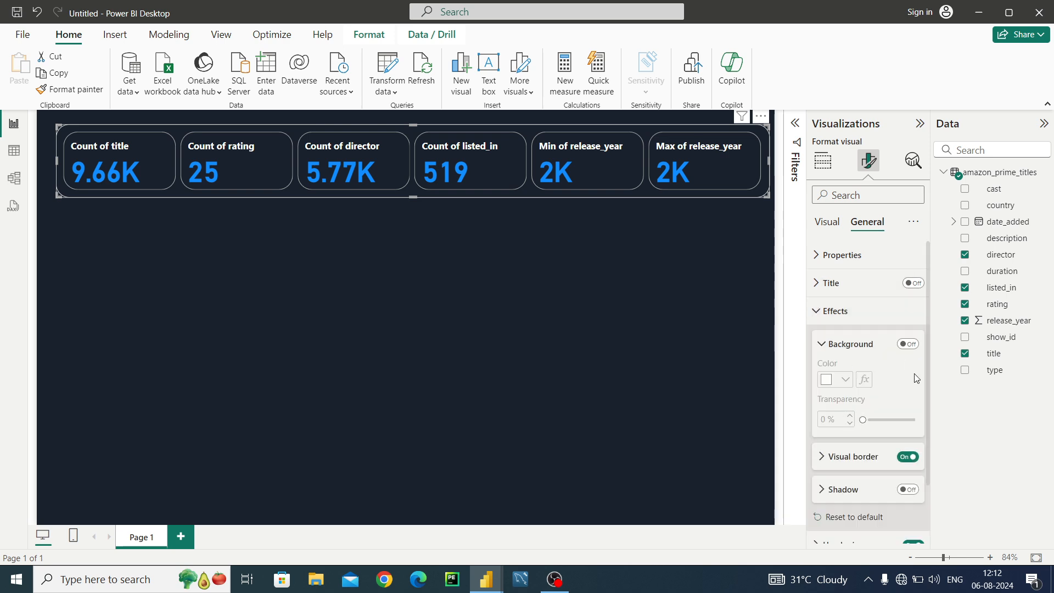
pyautogui.click(908, 459)
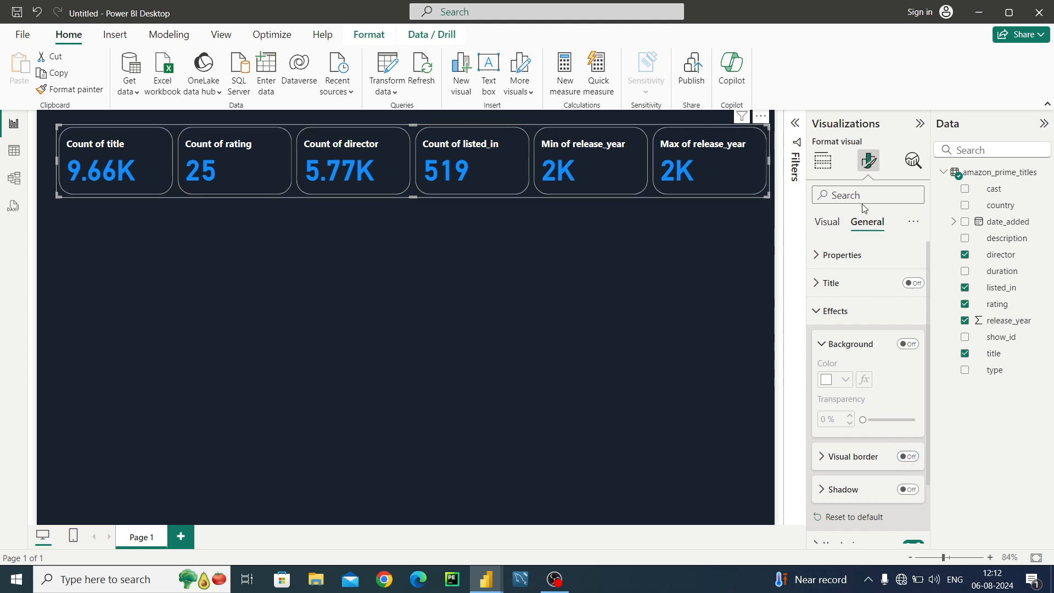
# Turn on the accent bar for all cards in the card visual.
pyautogui.click(830, 221)
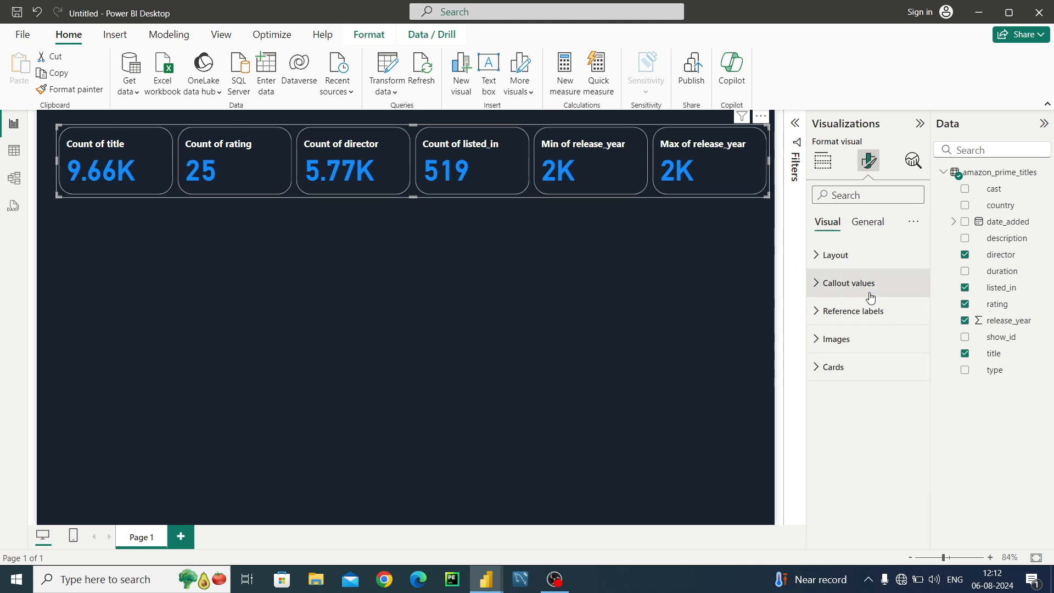
pyautogui.click(834, 363)
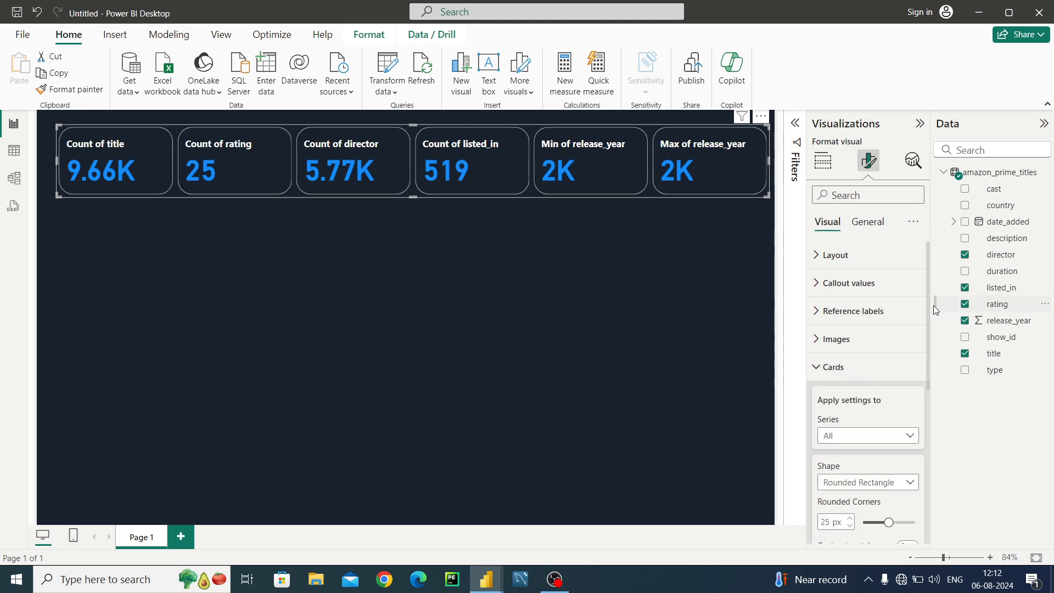
pyautogui.moveTo(929, 299); pyautogui.dragTo(942, 444)
pyautogui.click(904, 483)
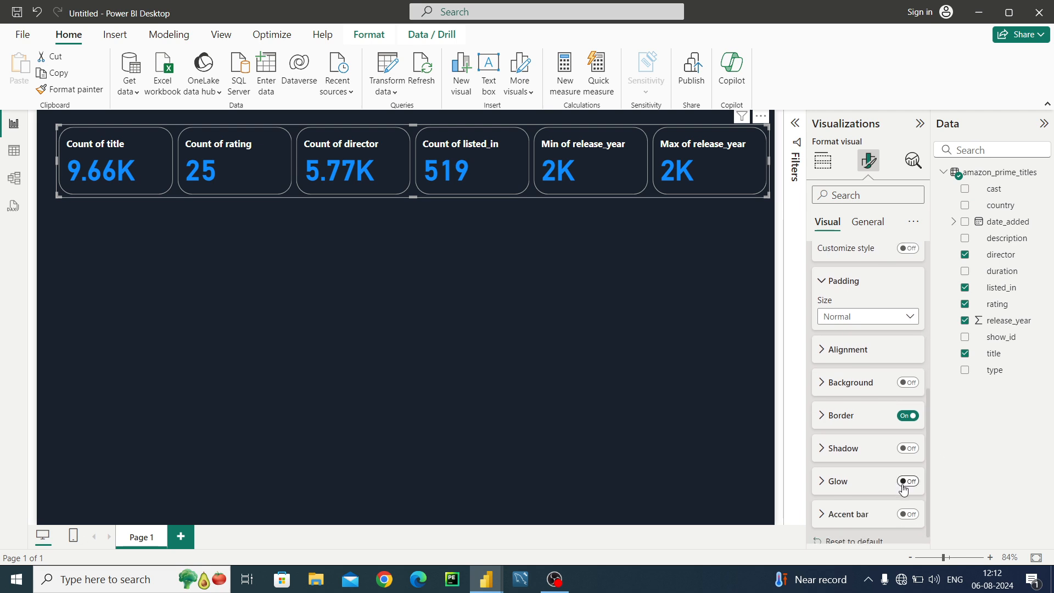
pyautogui.click(906, 483)
pyautogui.click(909, 514)
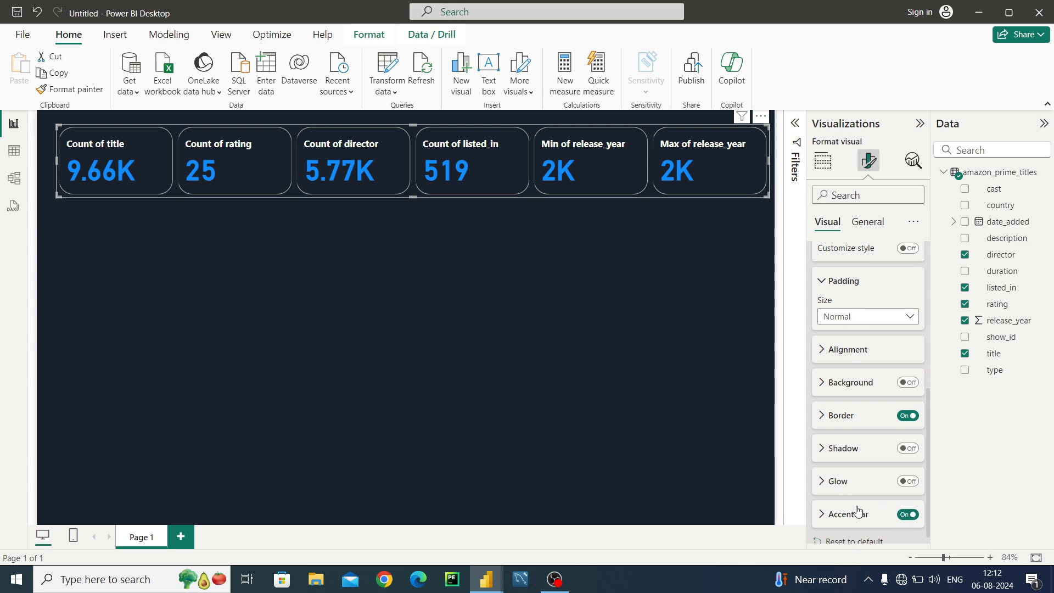
# Color the cards' accent bar the same blue as the callout values and set its width to 6 px.
pyautogui.click(836, 521)
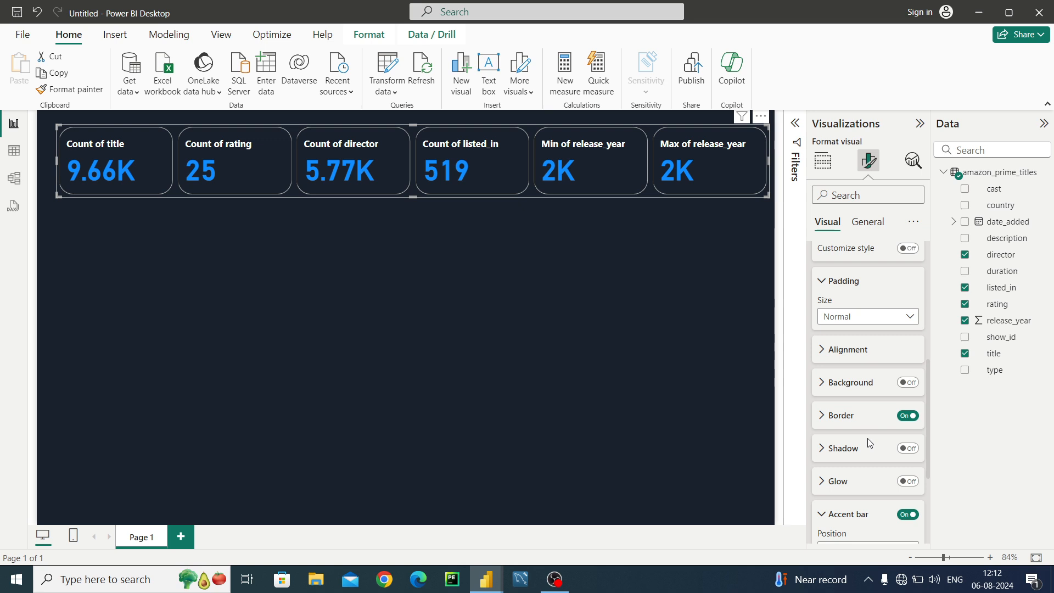
pyautogui.moveTo(927, 385); pyautogui.dragTo(929, 447)
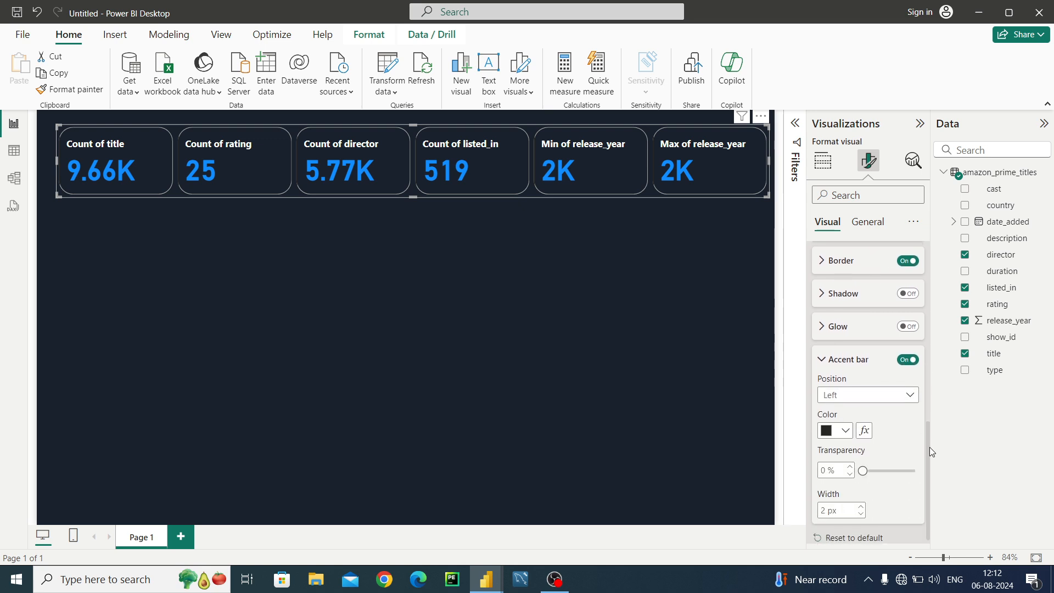
pyautogui.click(838, 432)
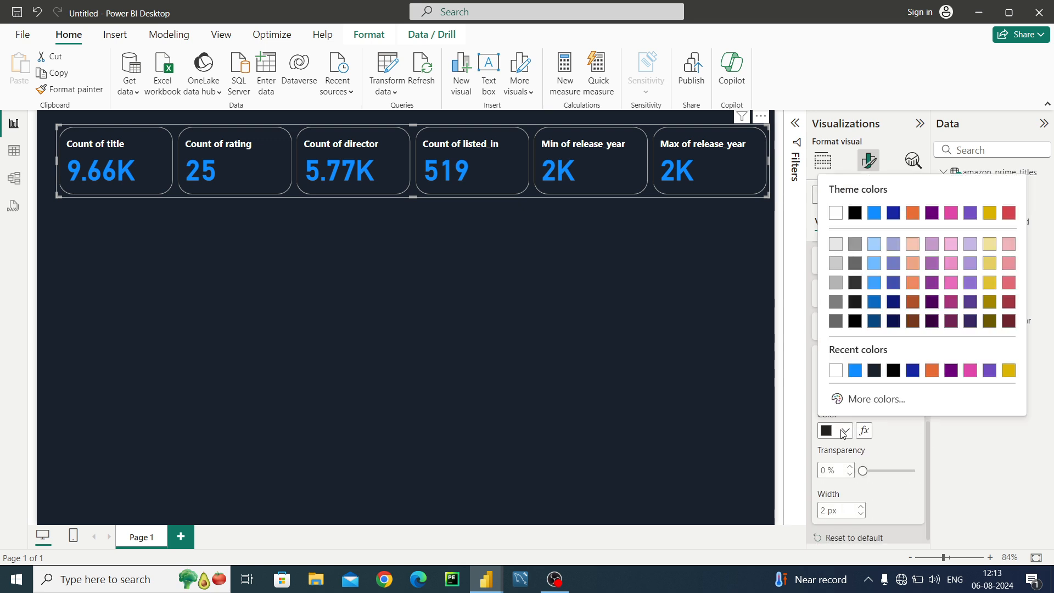
pyautogui.click(854, 370)
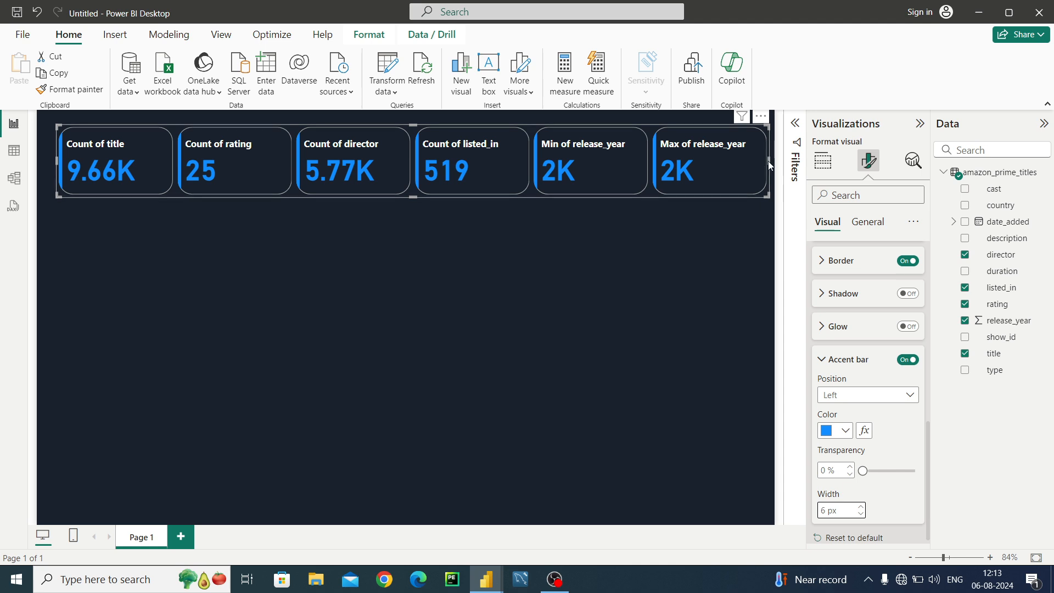
# Narrow the card visual slightly and reposition it a little further right near the top of the canvas.
pyautogui.moveTo(771, 162); pyautogui.dragTo(766, 168)
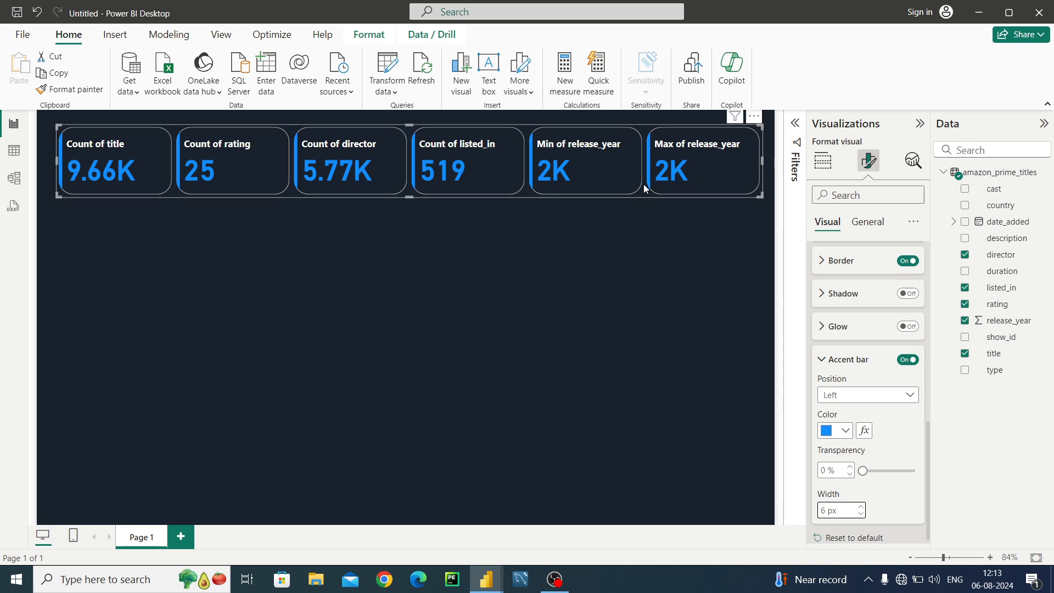
pyautogui.moveTo(636, 184); pyautogui.dragTo(642, 183)
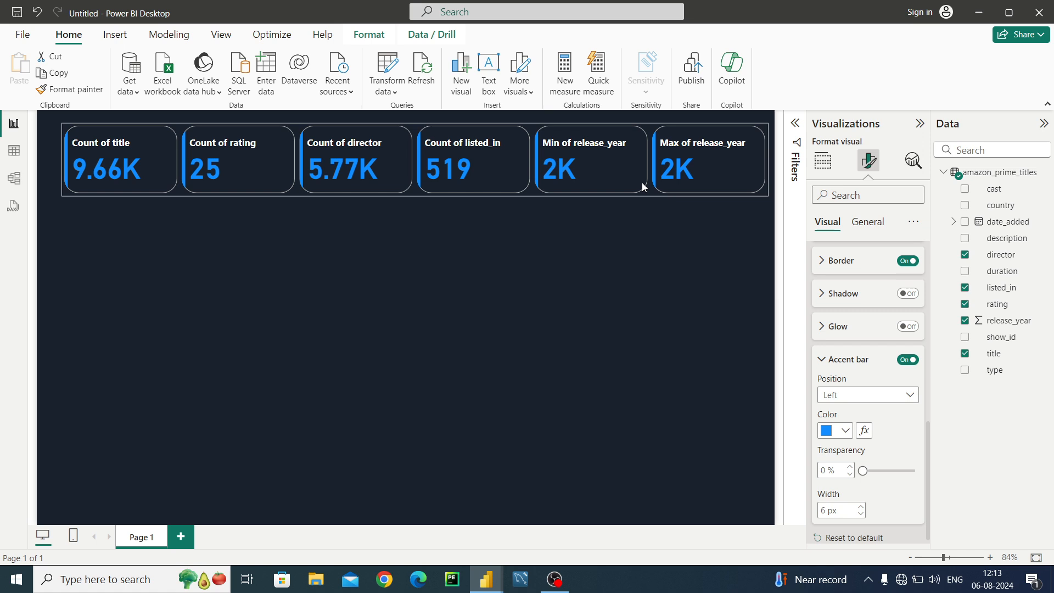
pyautogui.click(593, 284)
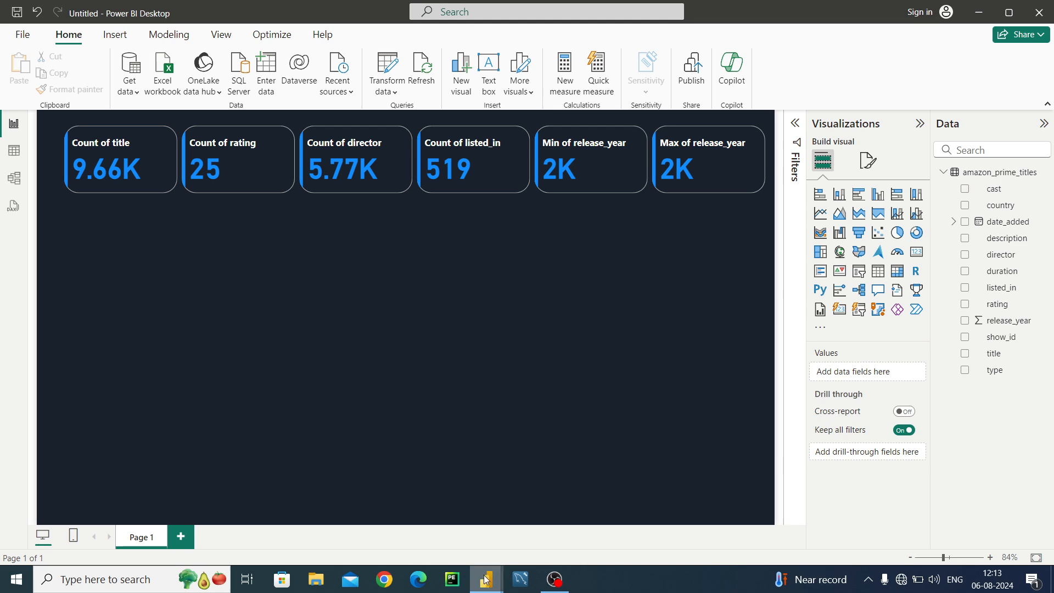
# Compare the card row with the preview of the finished amaonprime report and return to the untitled report.
pyautogui.moveTo(486, 579)
pyautogui.moveTo(427, 542)
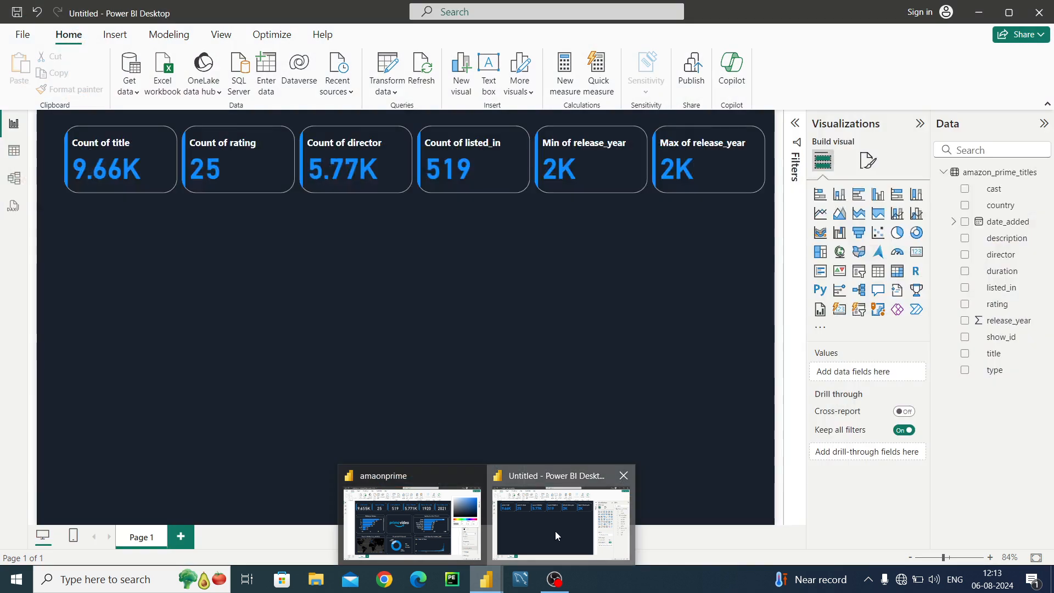
pyautogui.click(555, 531)
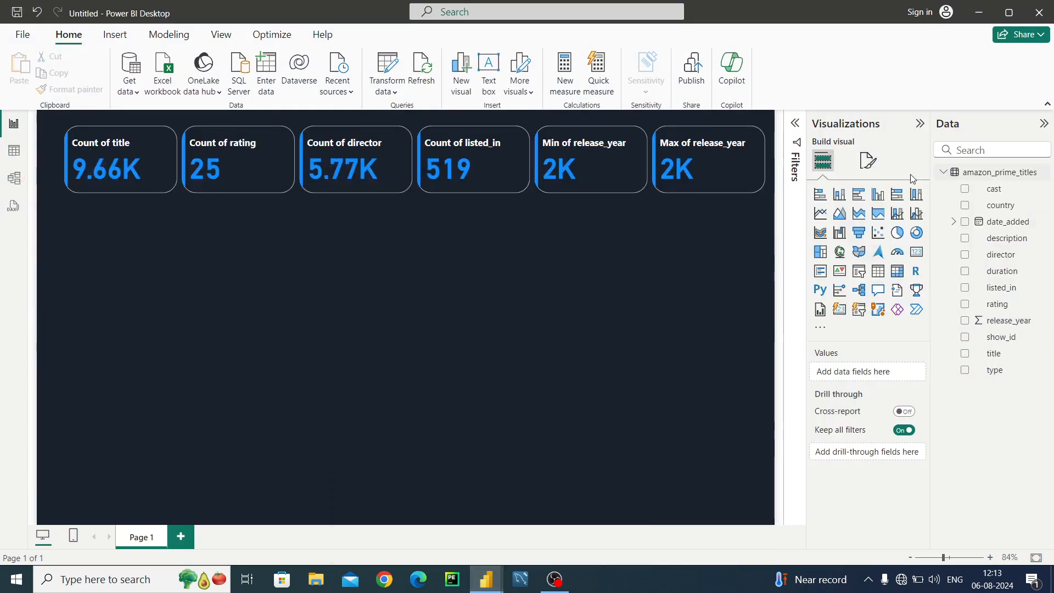
# Try white as the callout value color of the Count of director card and set it back to blue.
pyautogui.click(867, 160)
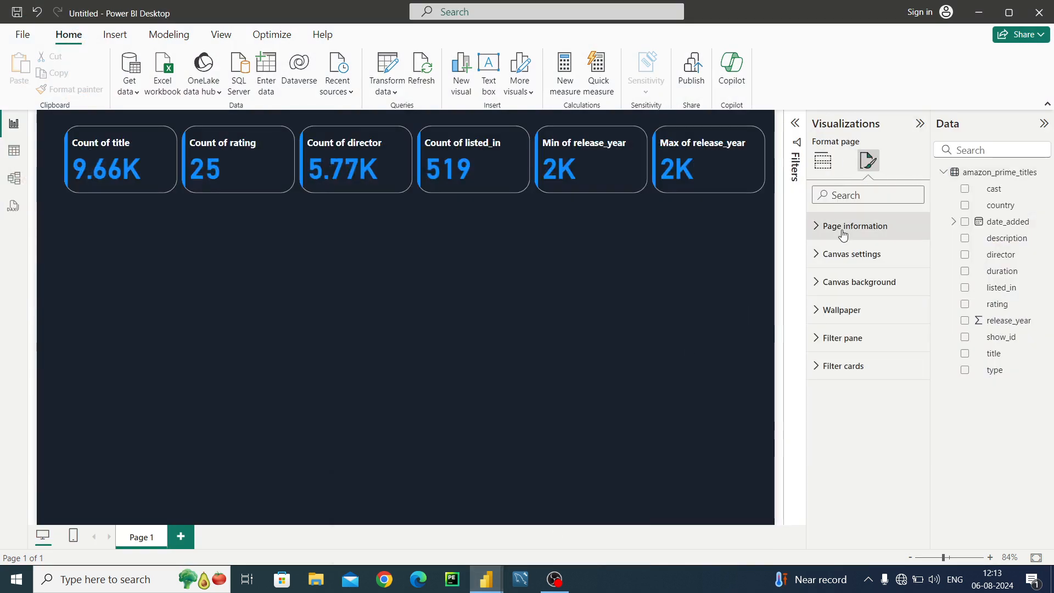
pyautogui.click(682, 196)
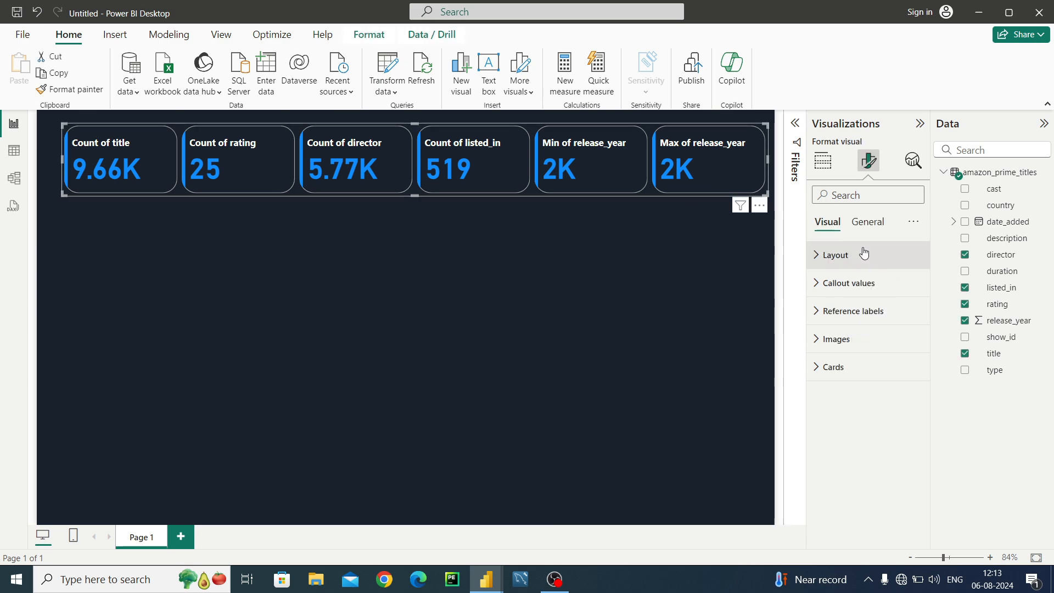
pyautogui.click(830, 283)
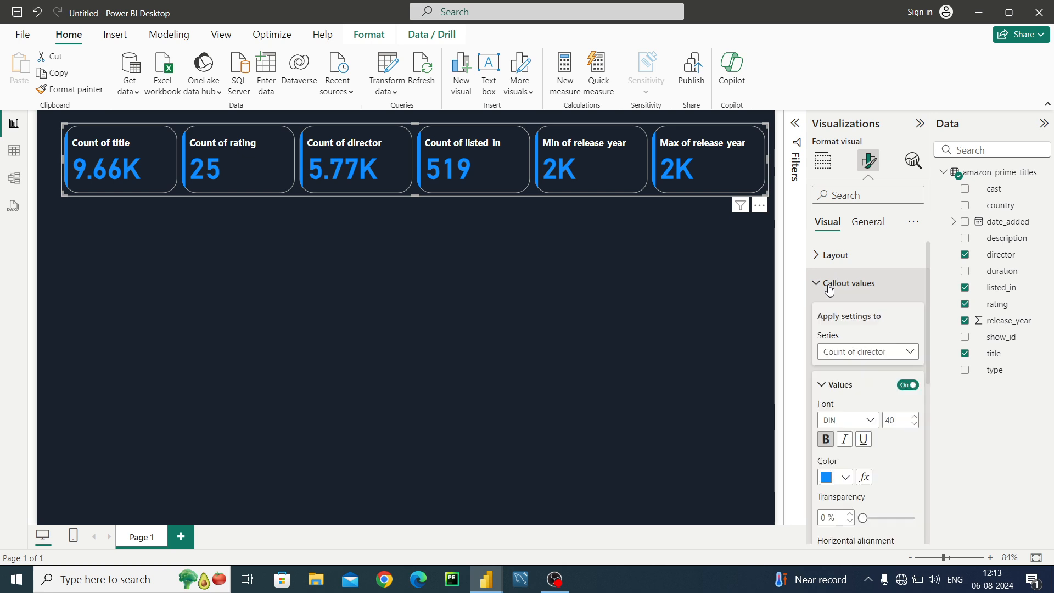
pyautogui.click(850, 481)
pyautogui.click(852, 419)
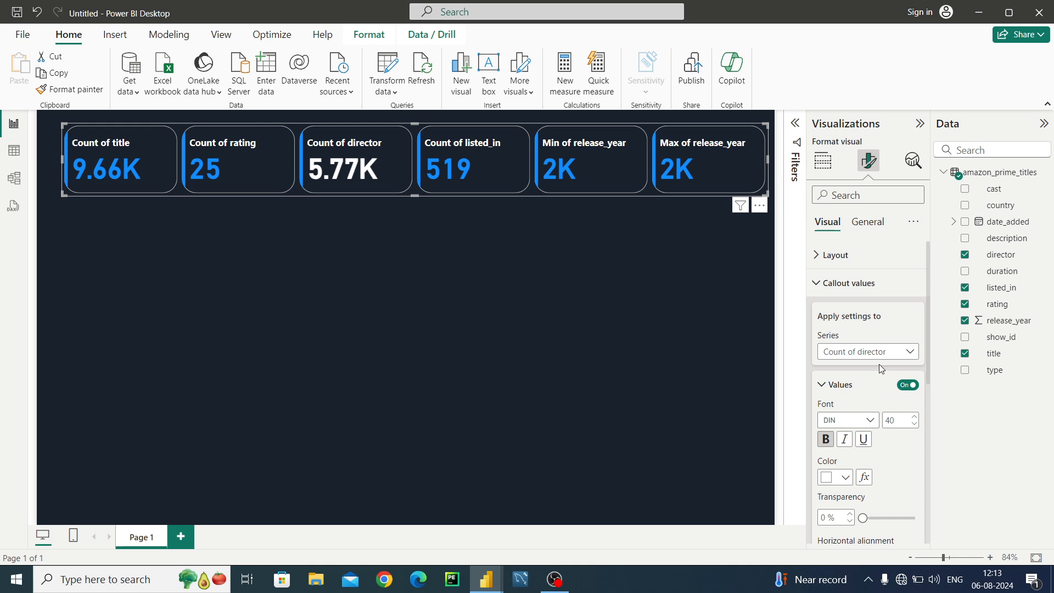
pyautogui.click(845, 477)
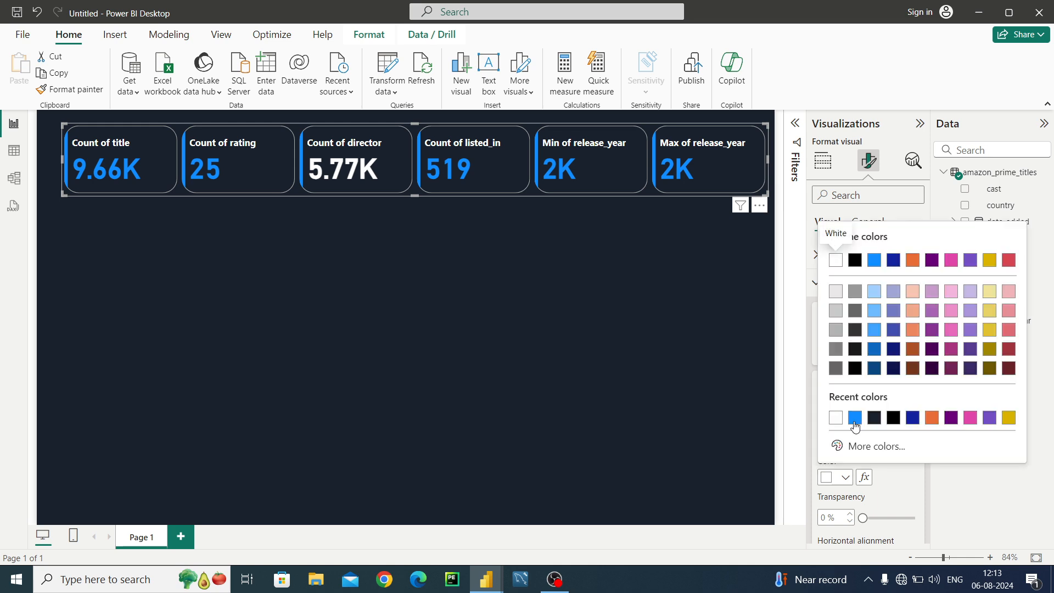
pyautogui.click(854, 419)
# Set the callout value color to white for all series of the card visual.
pyautogui.click(899, 356)
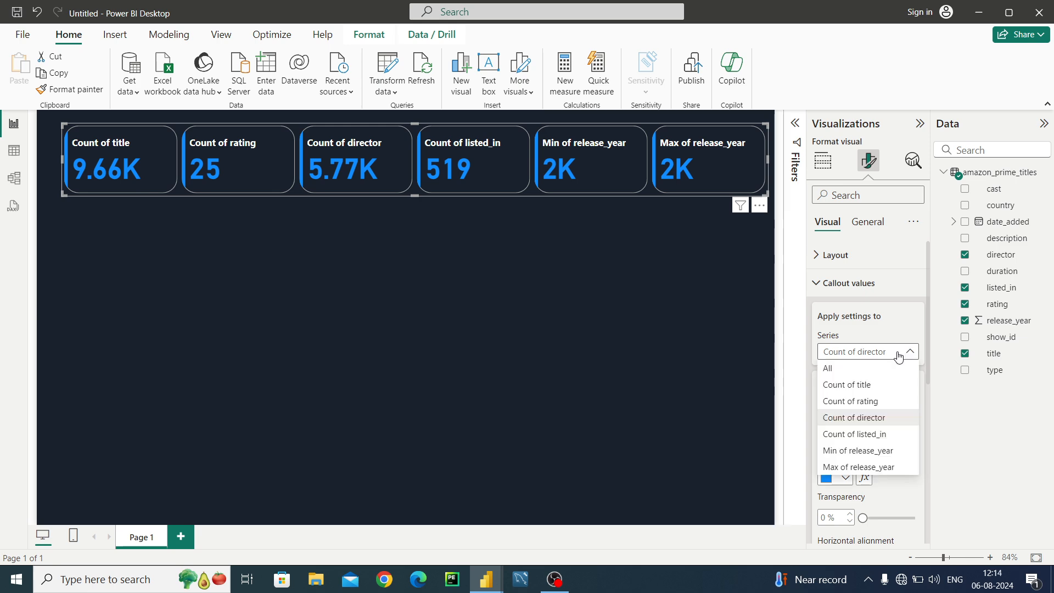
pyautogui.click(867, 366)
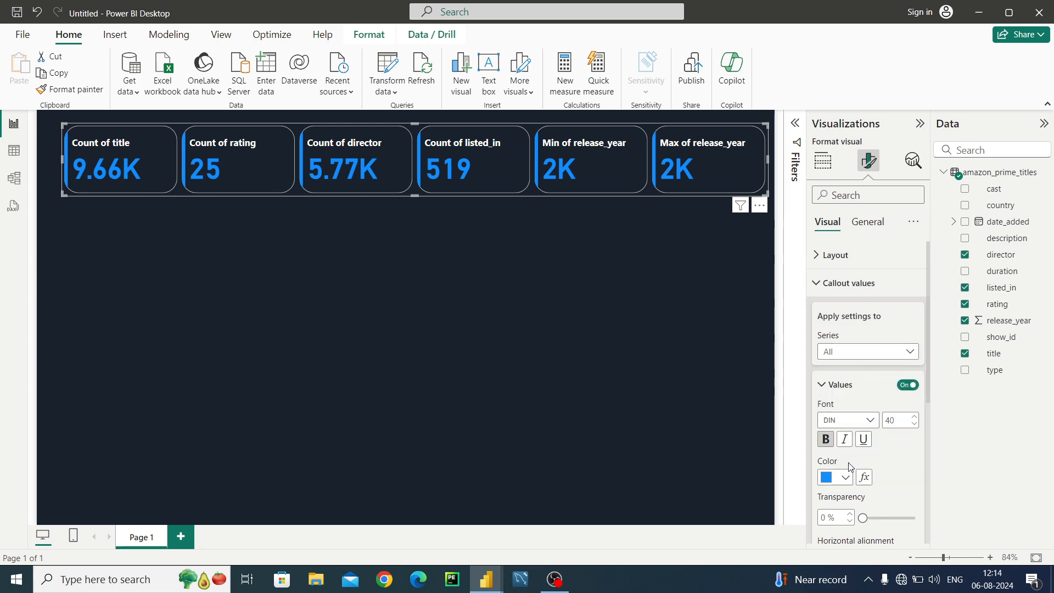
pyautogui.click(839, 477)
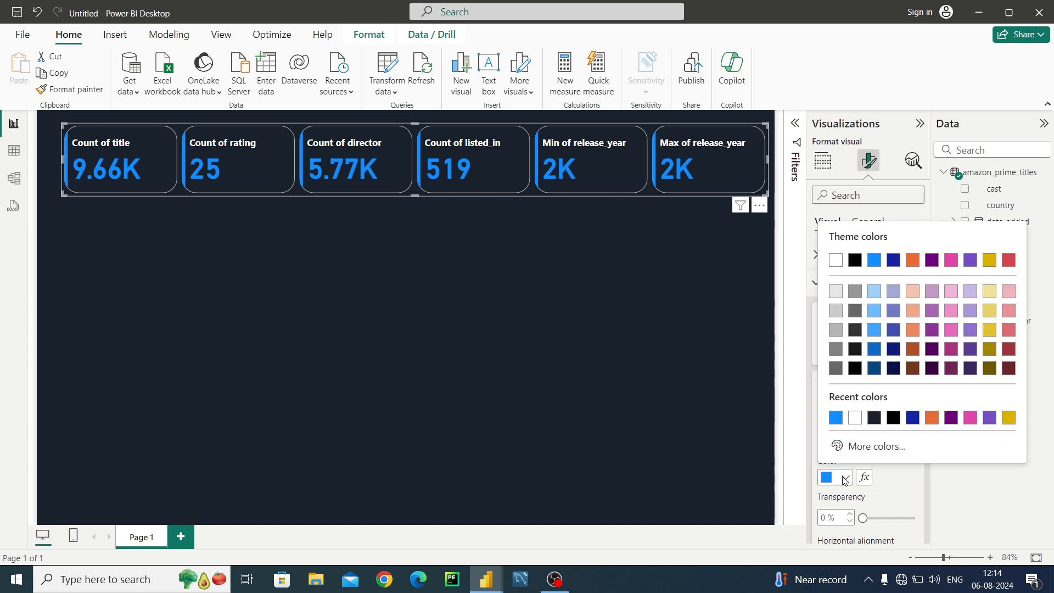
pyautogui.click(854, 419)
# Color the labels of all cards the same blue as the accent bars.
pyautogui.moveTo(927, 326); pyautogui.dragTo(929, 430)
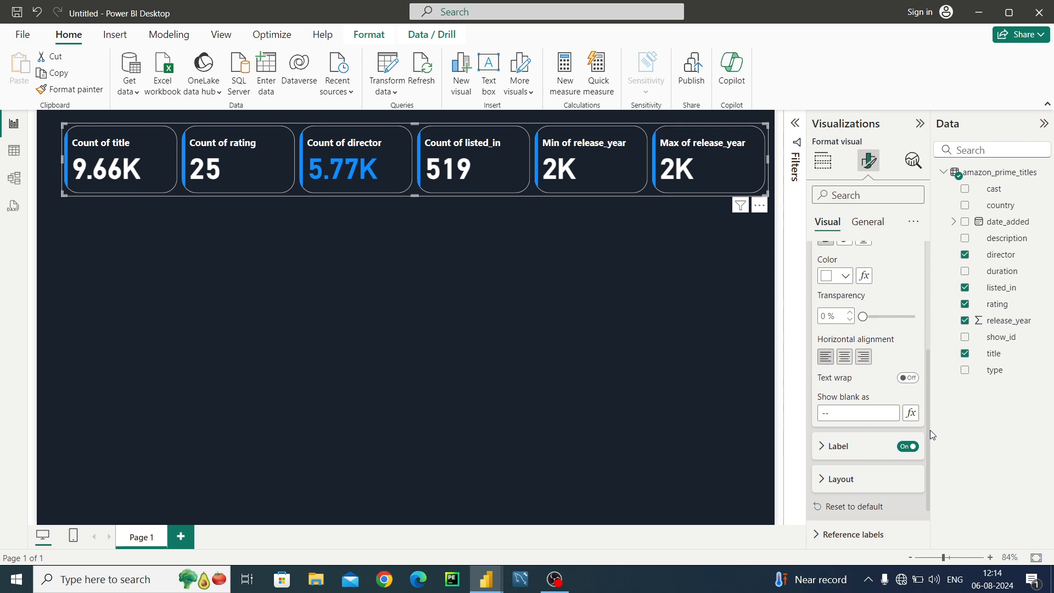
pyautogui.click(828, 447)
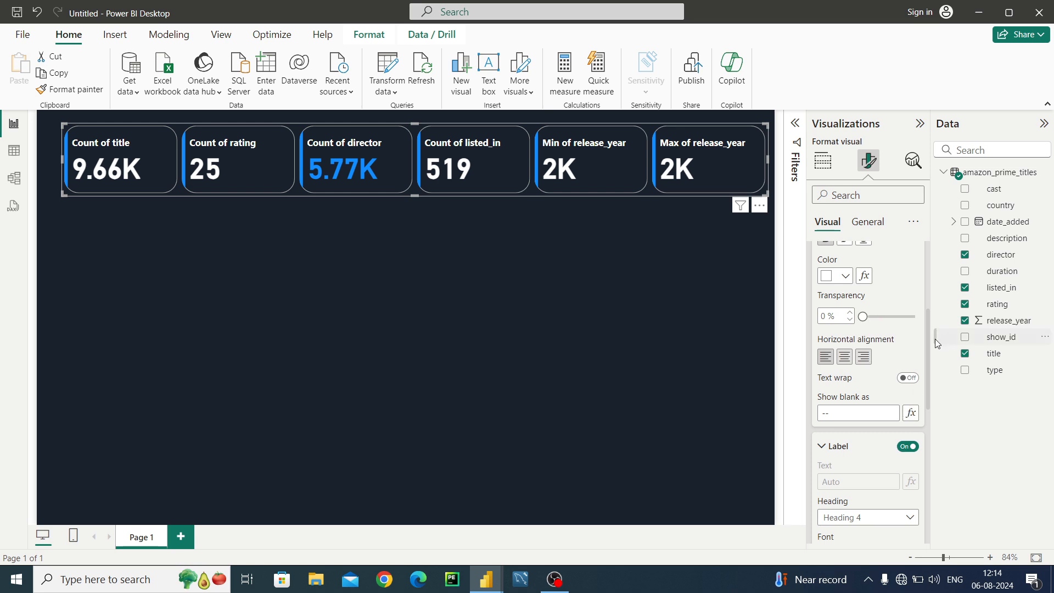
pyautogui.moveTo(927, 344); pyautogui.dragTo(928, 404)
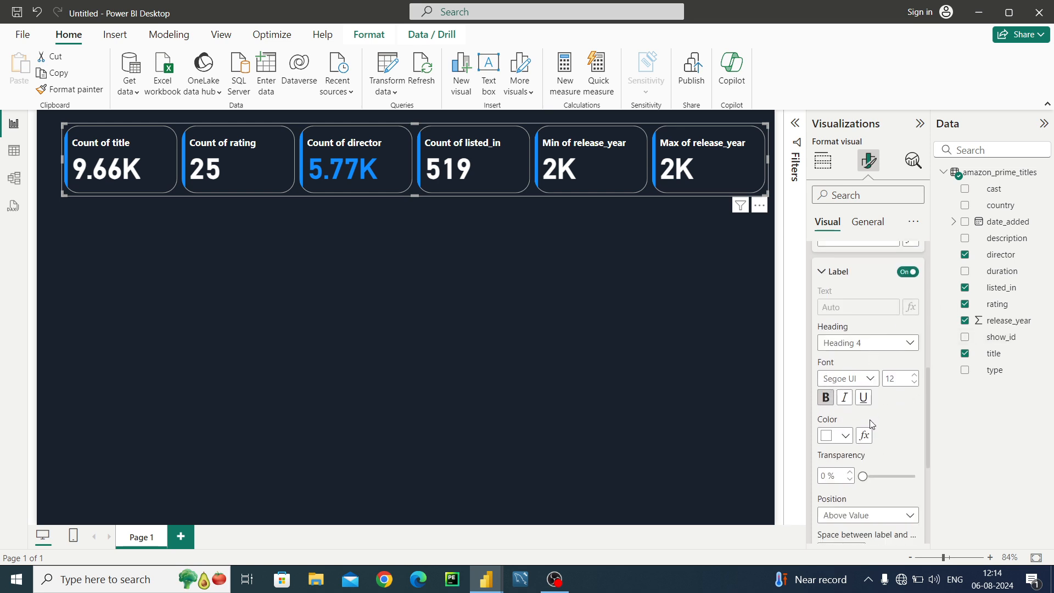
pyautogui.click(841, 438)
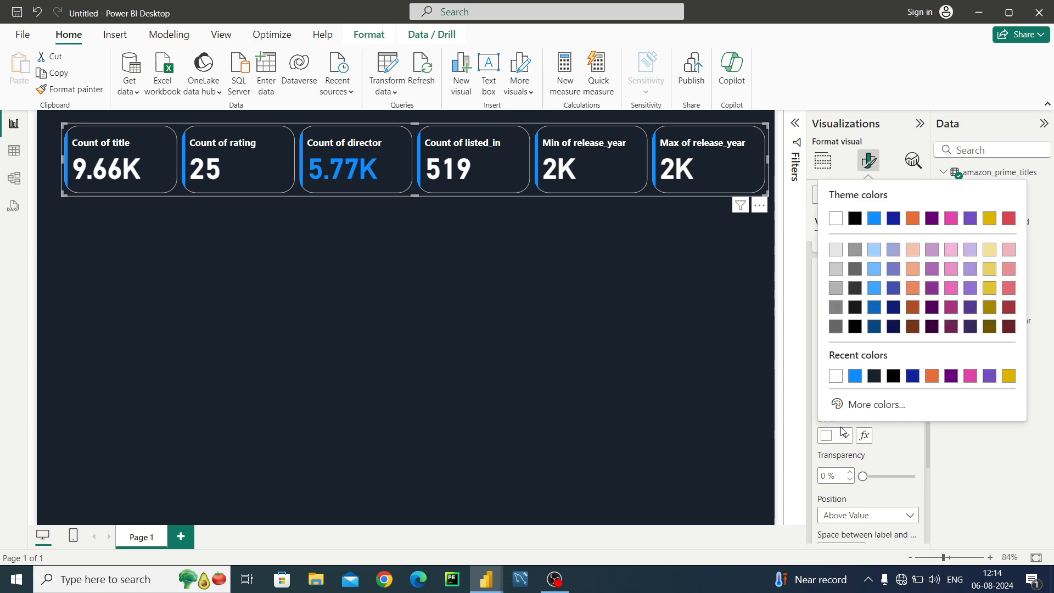
pyautogui.click(858, 375)
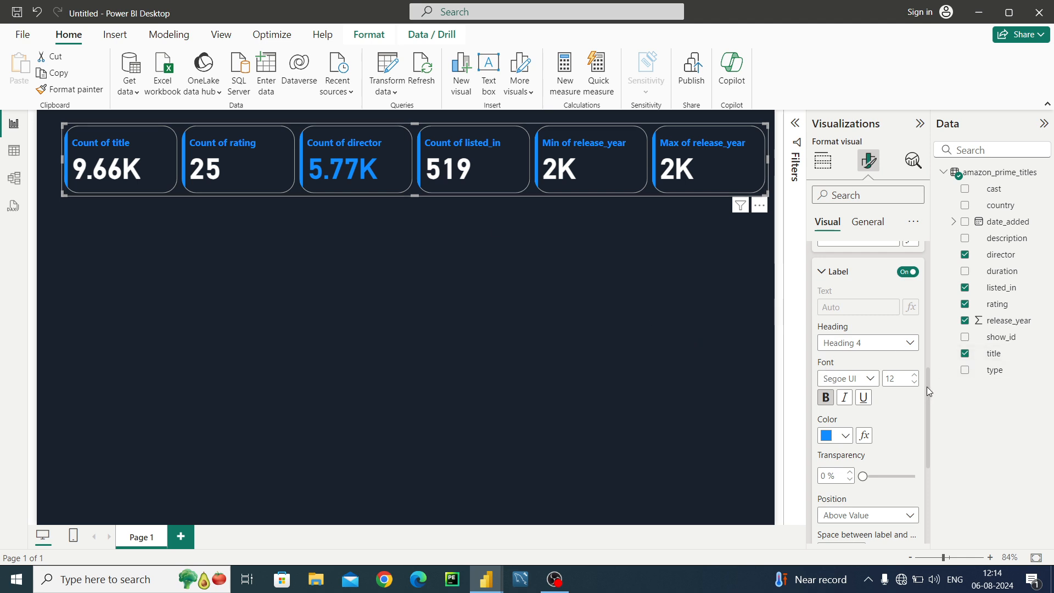
# Set the callout value color of the Count of director card to white and deselect the card visual.
pyautogui.moveTo(927, 386); pyautogui.dragTo(914, 291)
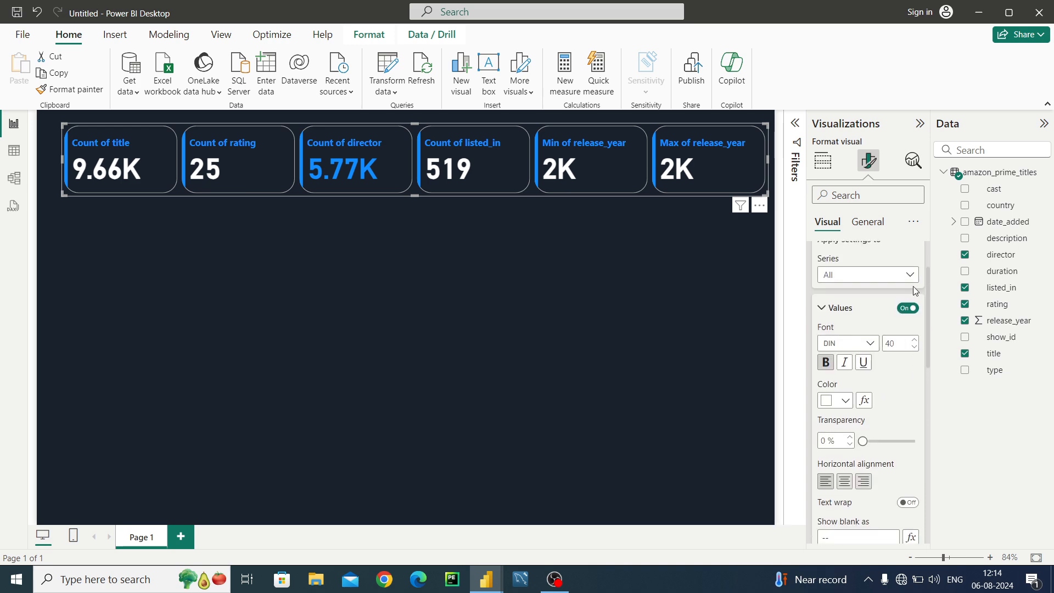
pyautogui.click(865, 277)
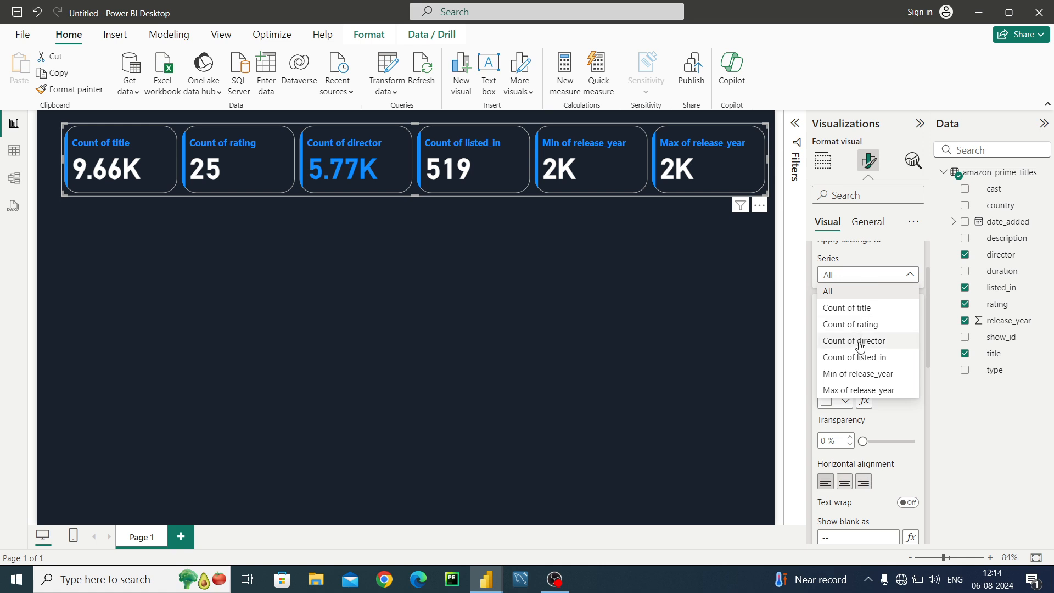
pyautogui.click(860, 342)
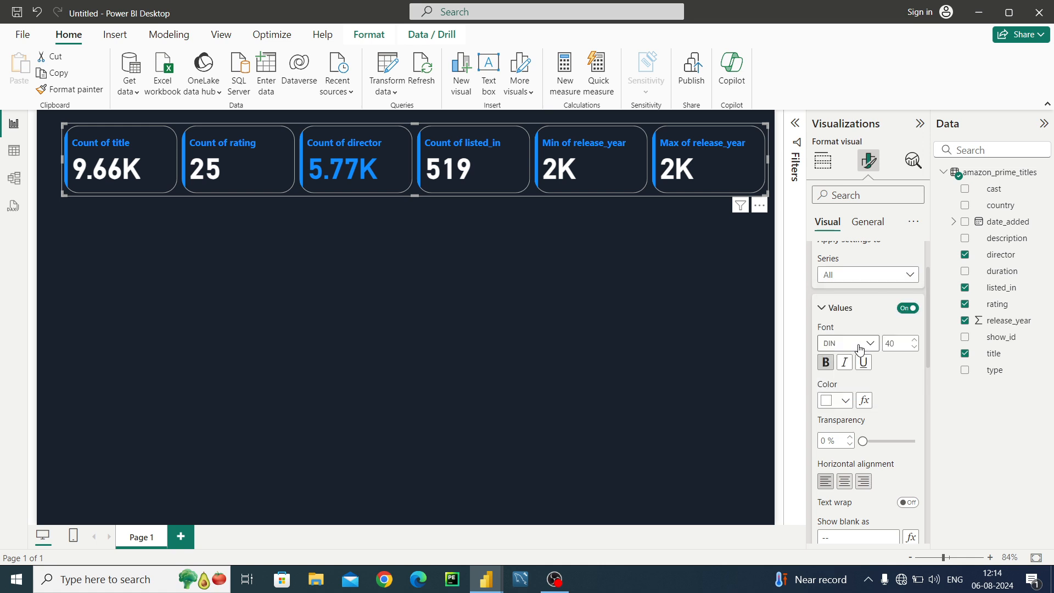
pyautogui.click(845, 401)
pyautogui.click(854, 341)
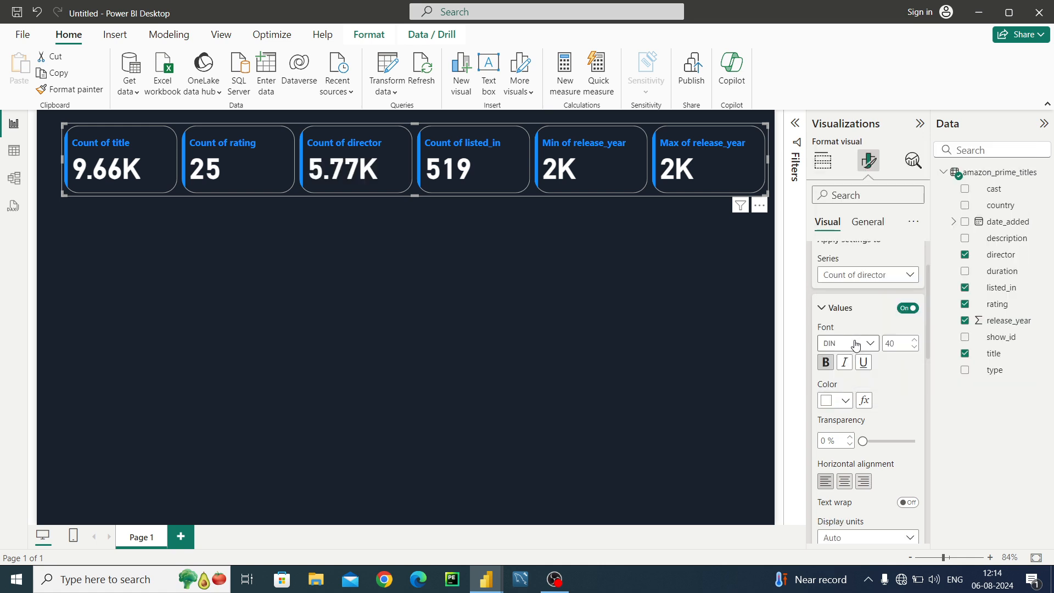
pyautogui.click(608, 349)
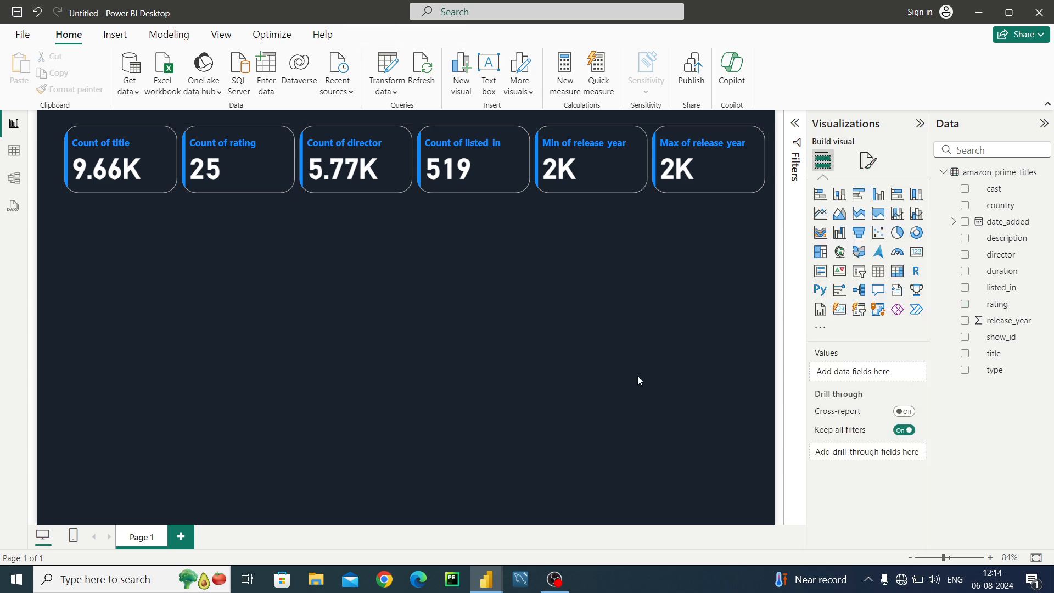
# Examine which chart type and fields the Rating by Shows chart uses in the finished amaonprime report, and return to the untitled report.
pyautogui.moveTo(486, 578)
pyautogui.moveTo(419, 522)
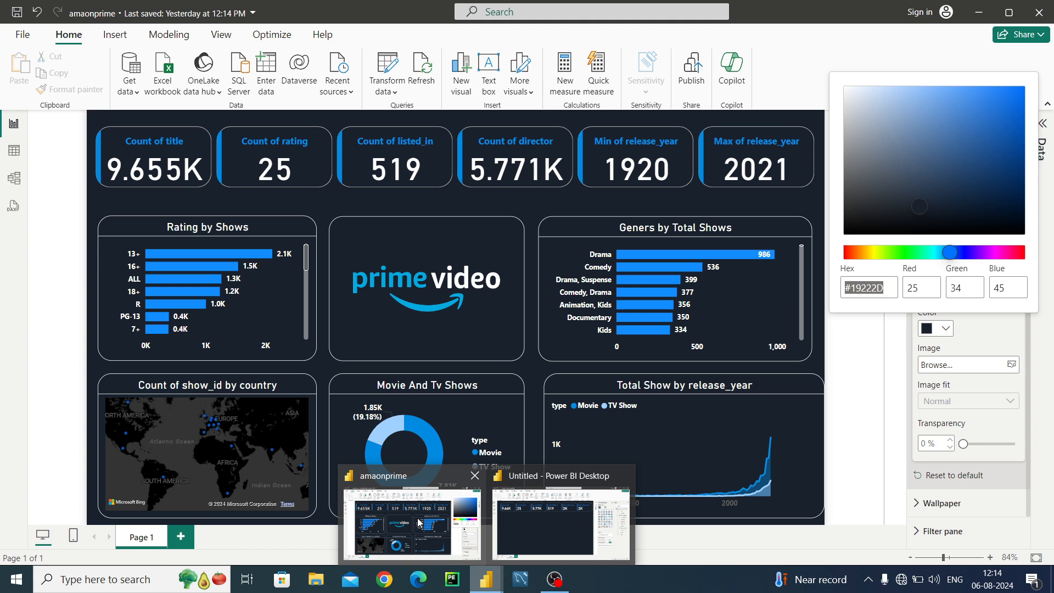
pyautogui.click(273, 306)
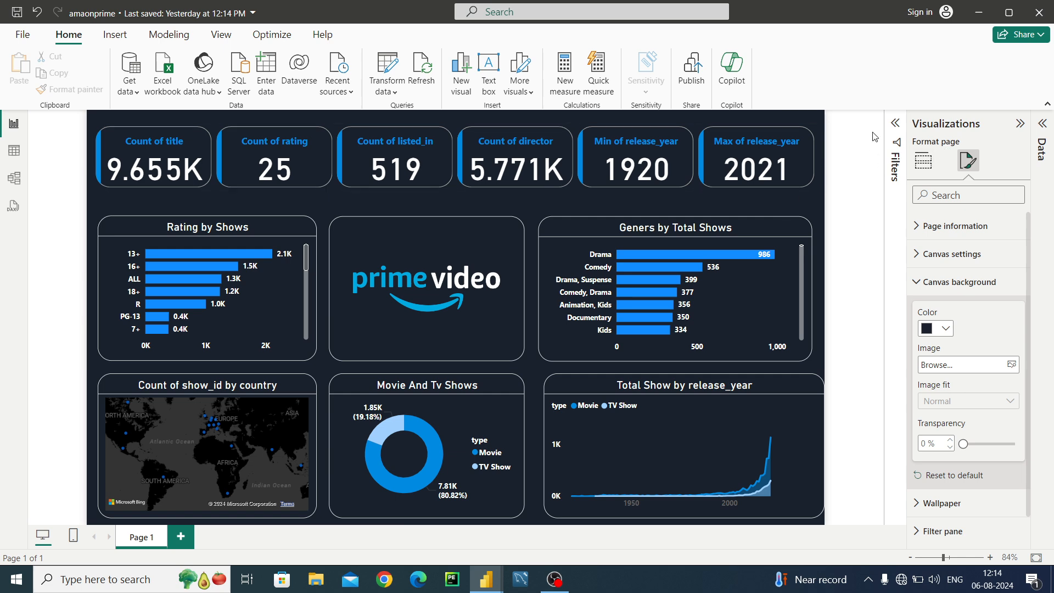
pyautogui.click(923, 160)
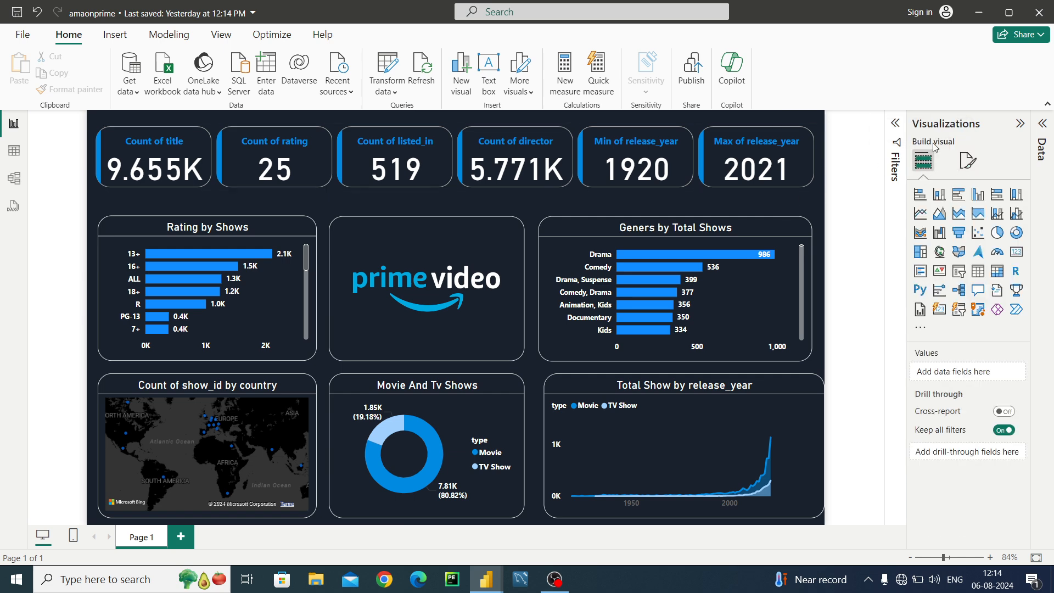
pyautogui.click(289, 312)
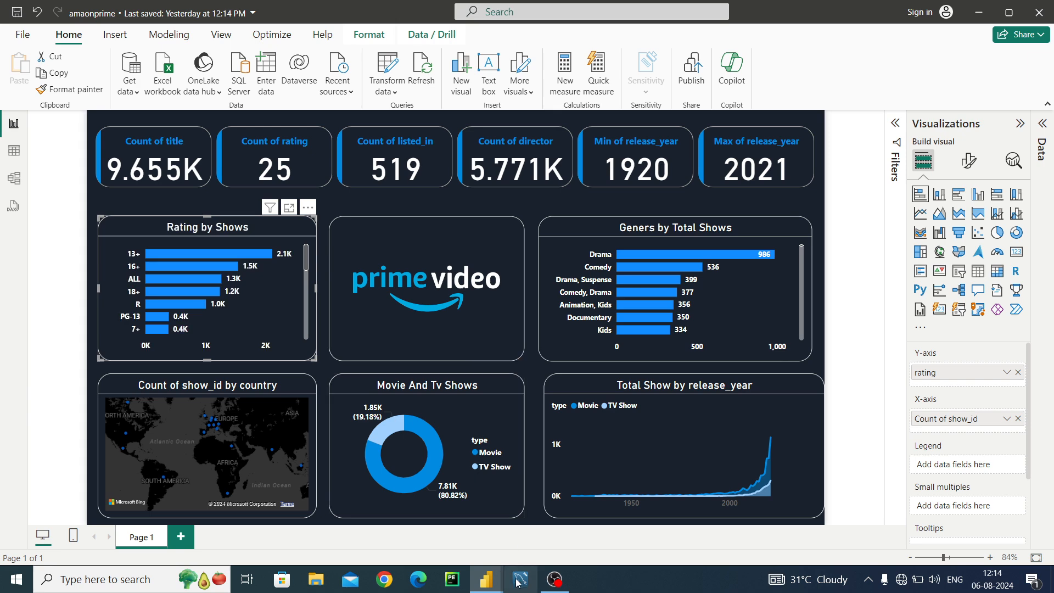
pyautogui.moveTo(486, 579)
pyautogui.click(515, 522)
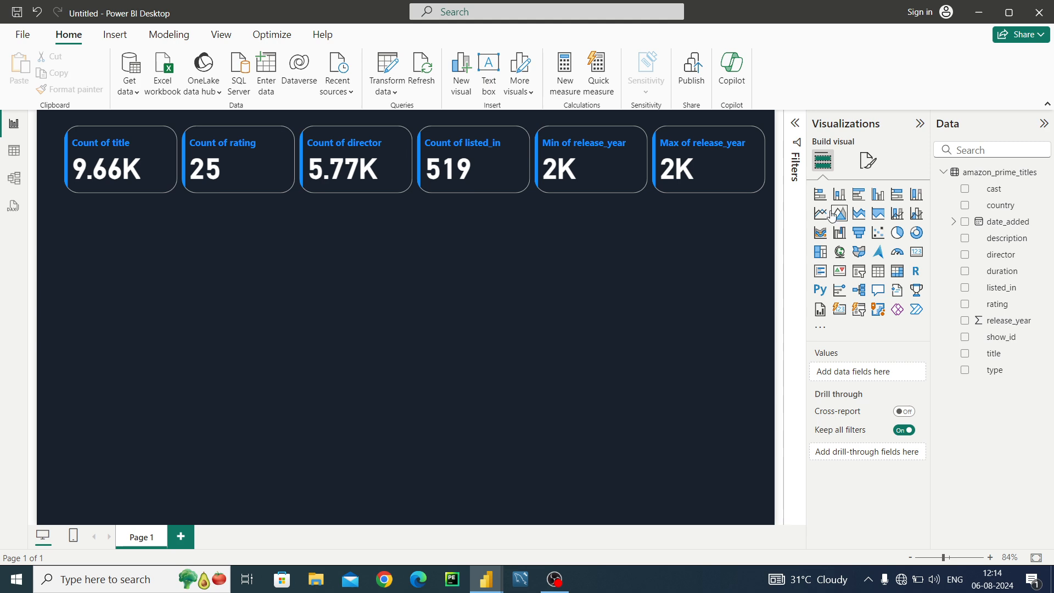
# Insert a stacked bar chart under the first two cards, narrowed to about a third of the card row and made taller.
pyautogui.click(817, 197)
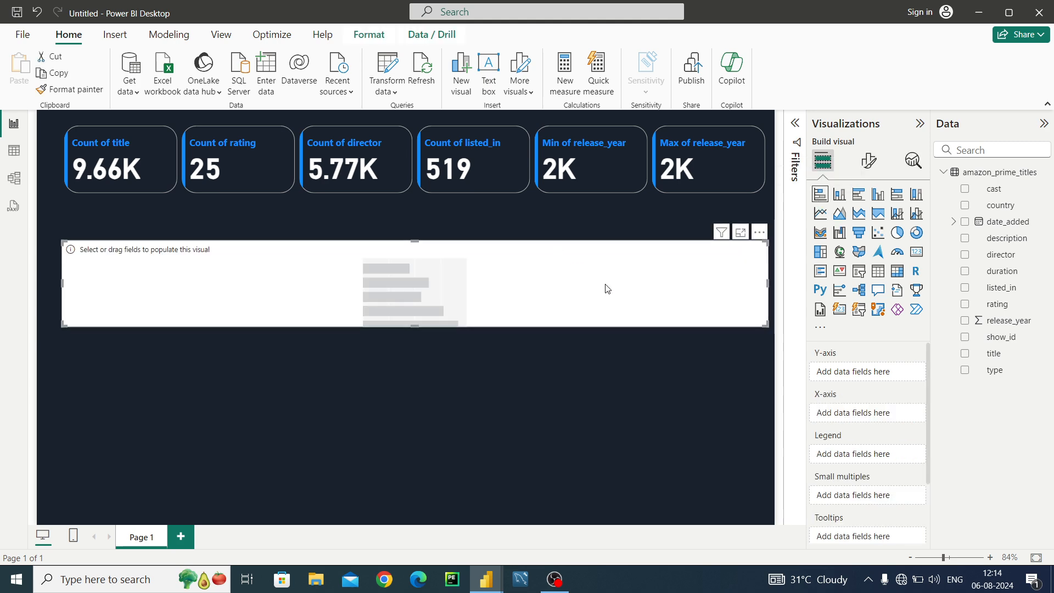
pyautogui.moveTo(766, 284); pyautogui.dragTo(307, 307)
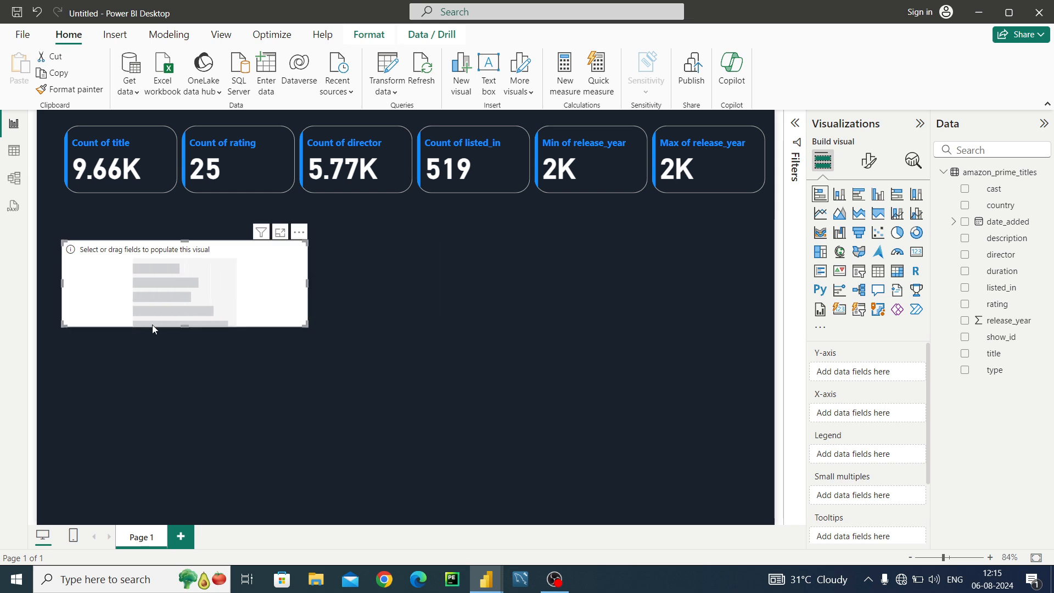
pyautogui.moveTo(181, 327); pyautogui.dragTo(180, 357)
pyautogui.moveTo(177, 304); pyautogui.dragTo(176, 290)
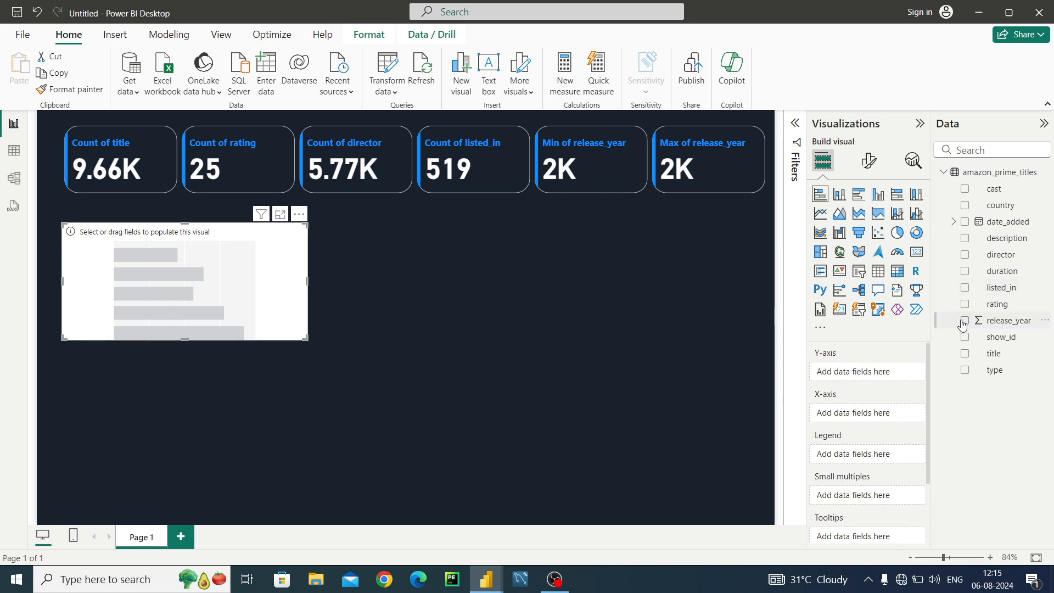
# Plot the distinct count of show_id on the X-axis against rating on the Y-axis, and make the bar chart slightly narrower.
pyautogui.moveTo(996, 309); pyautogui.dragTo(867, 377)
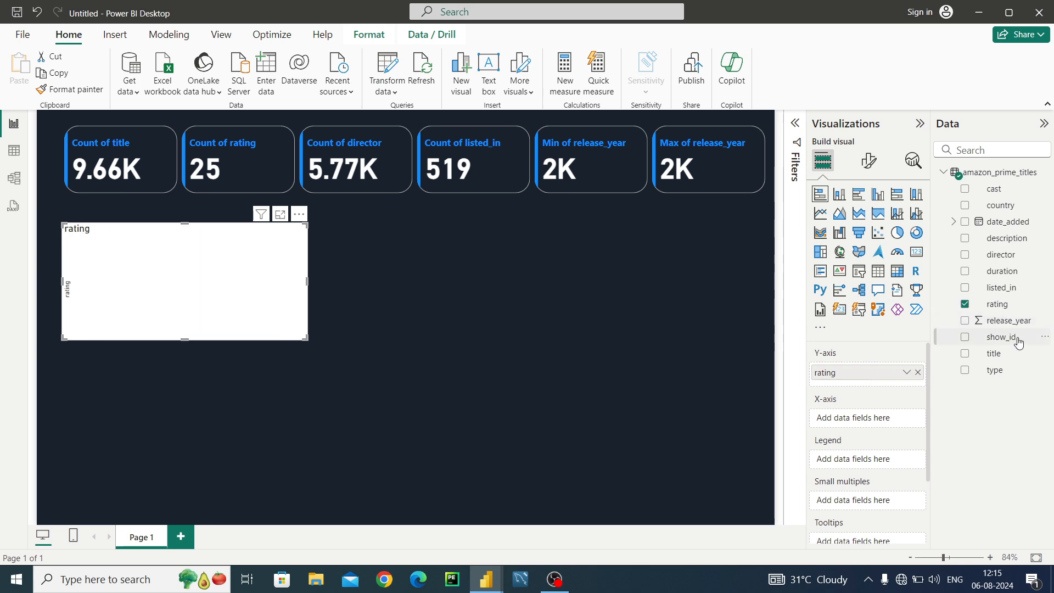
pyautogui.moveTo(1018, 341); pyautogui.dragTo(884, 423)
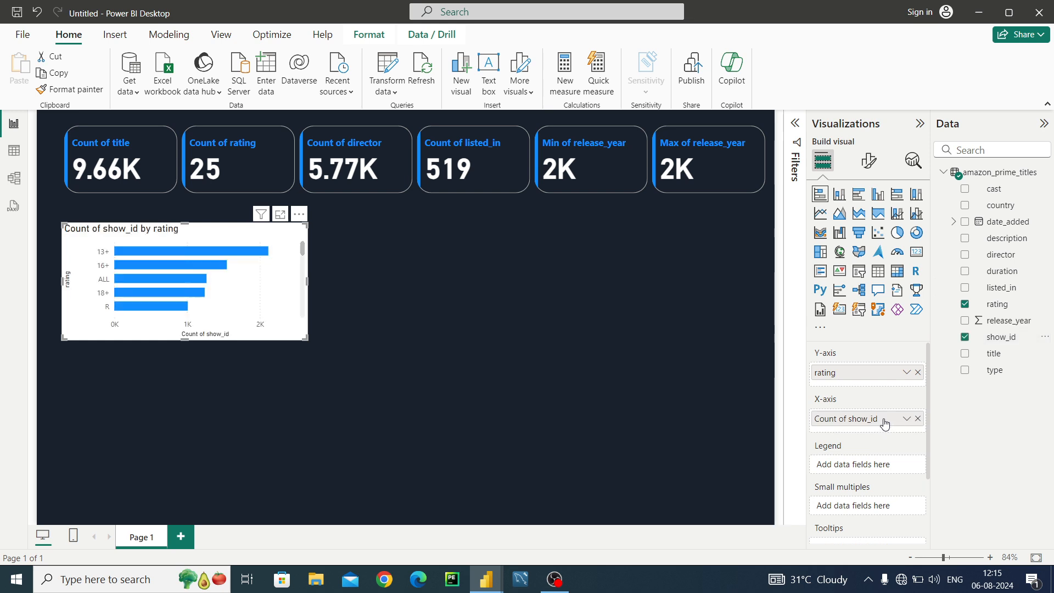
pyautogui.click(905, 419)
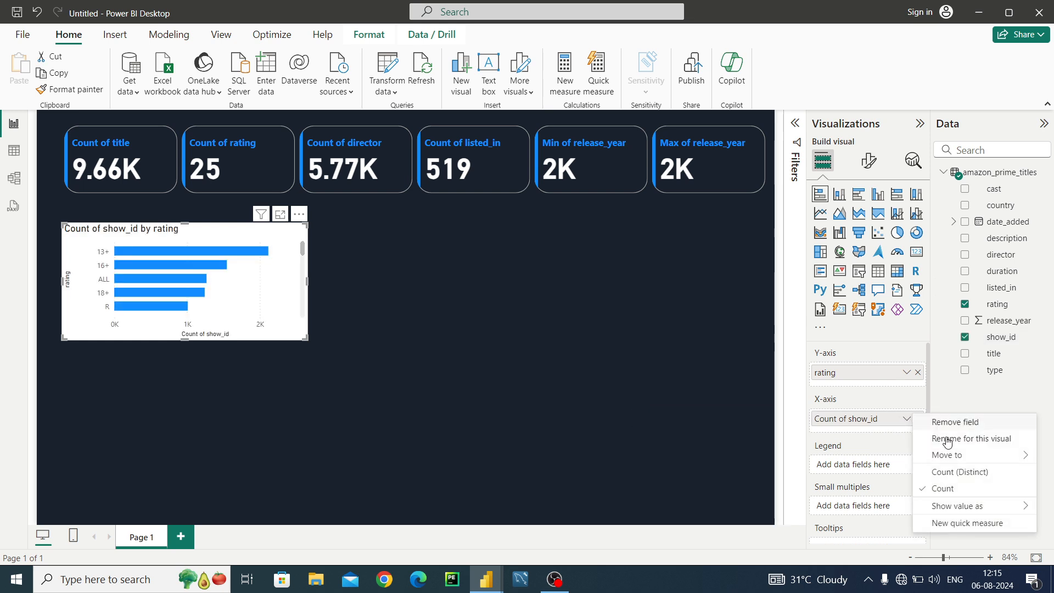
pyautogui.click(955, 473)
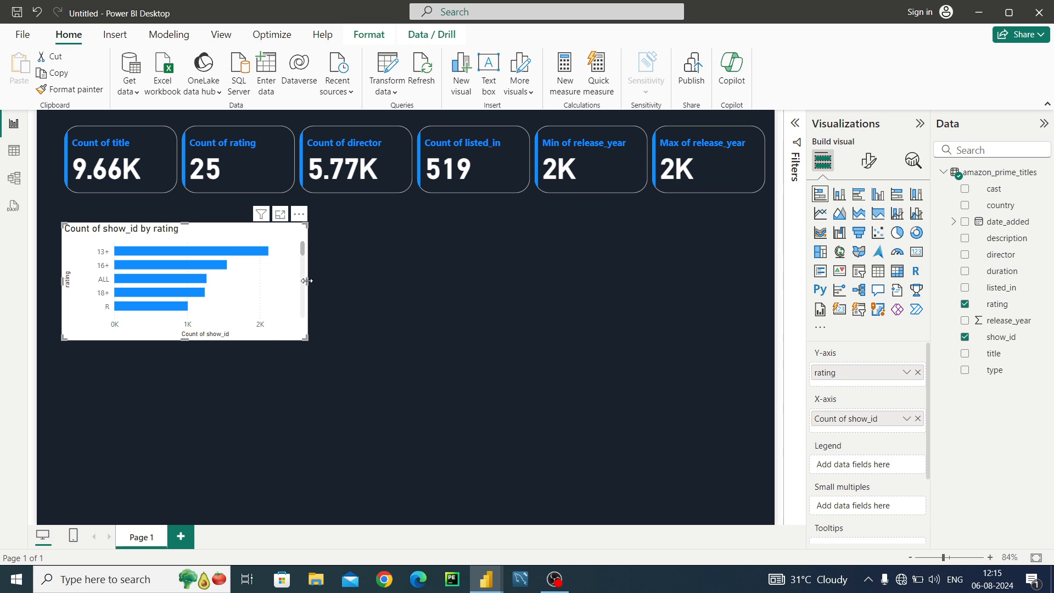
pyautogui.moveTo(306, 281); pyautogui.dragTo(256, 282)
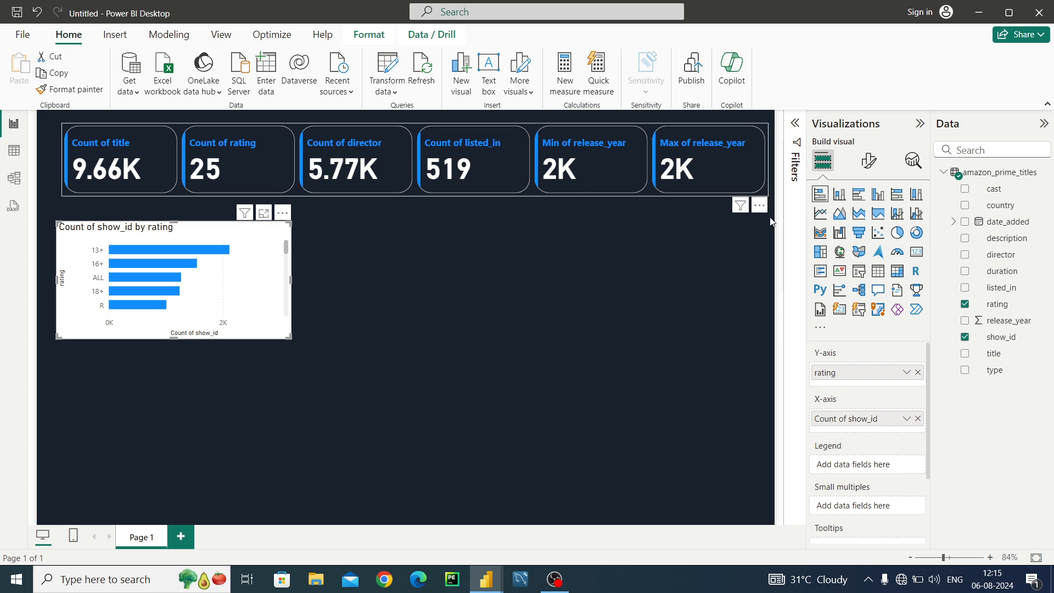
# Turn off the Y-axis and X-axis titles of the rating bar chart.
pyautogui.click(869, 161)
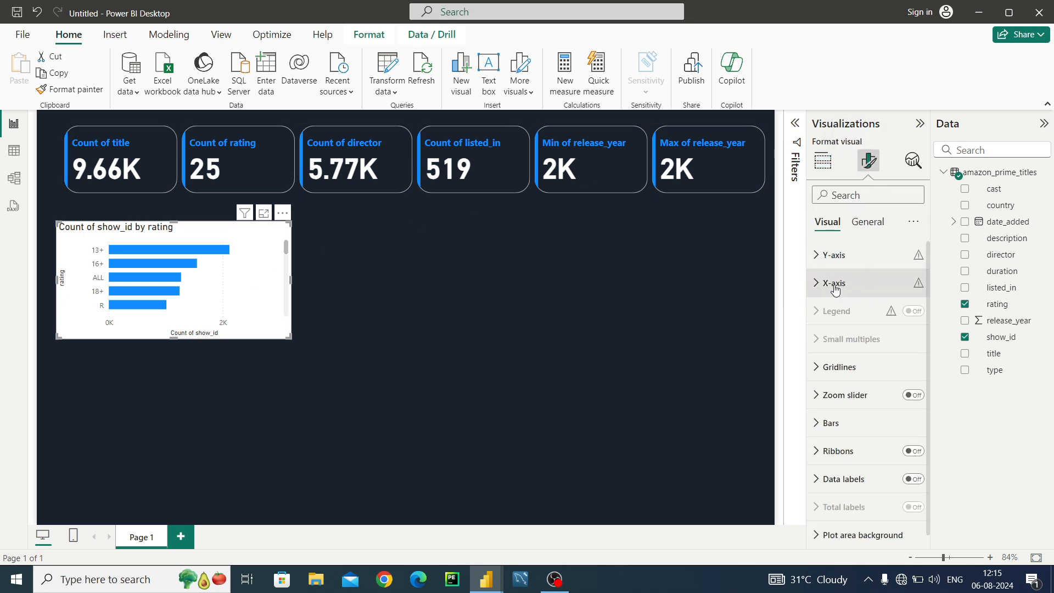
pyautogui.click(830, 258)
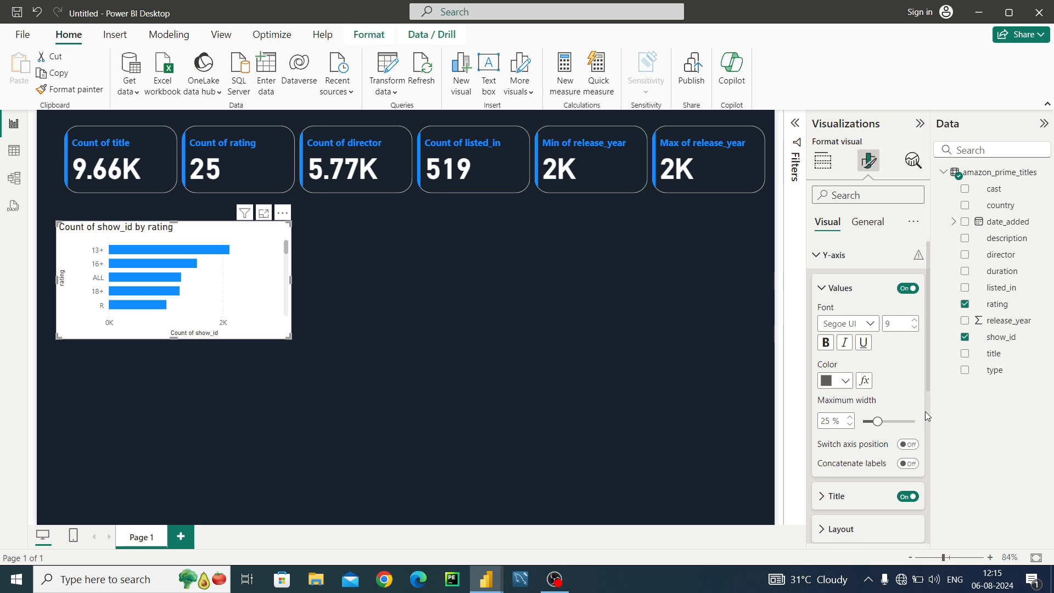
pyautogui.click(903, 506)
pyautogui.click(905, 504)
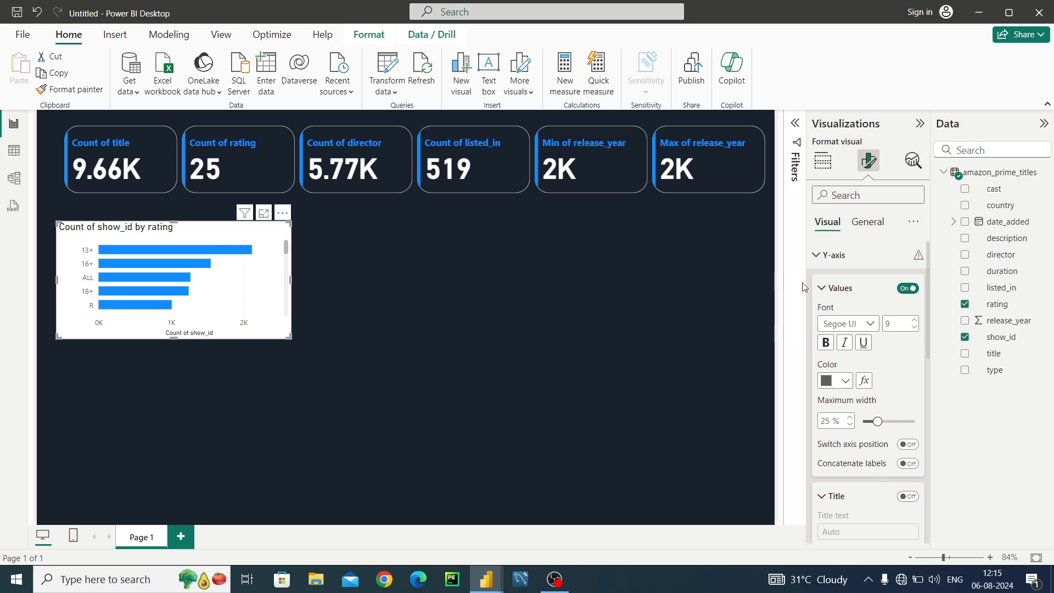
pyautogui.click(828, 254)
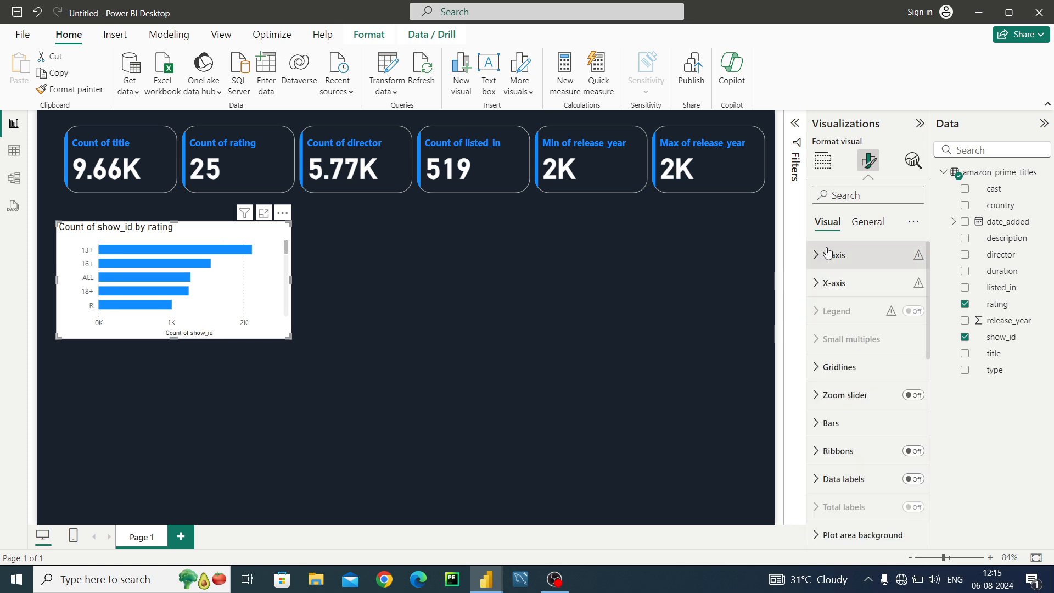
pyautogui.click(825, 291)
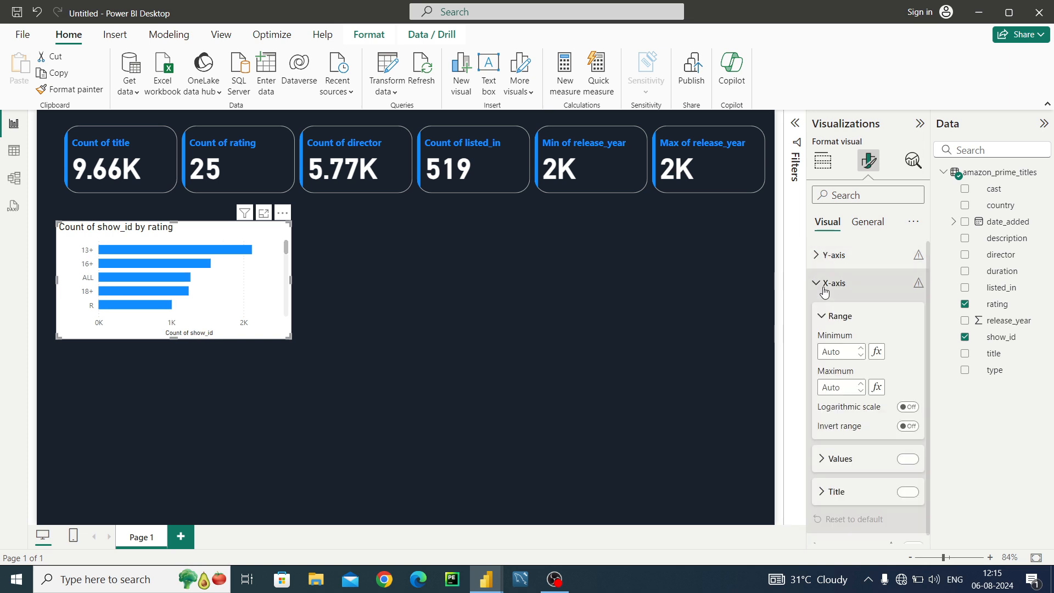
pyautogui.click(914, 492)
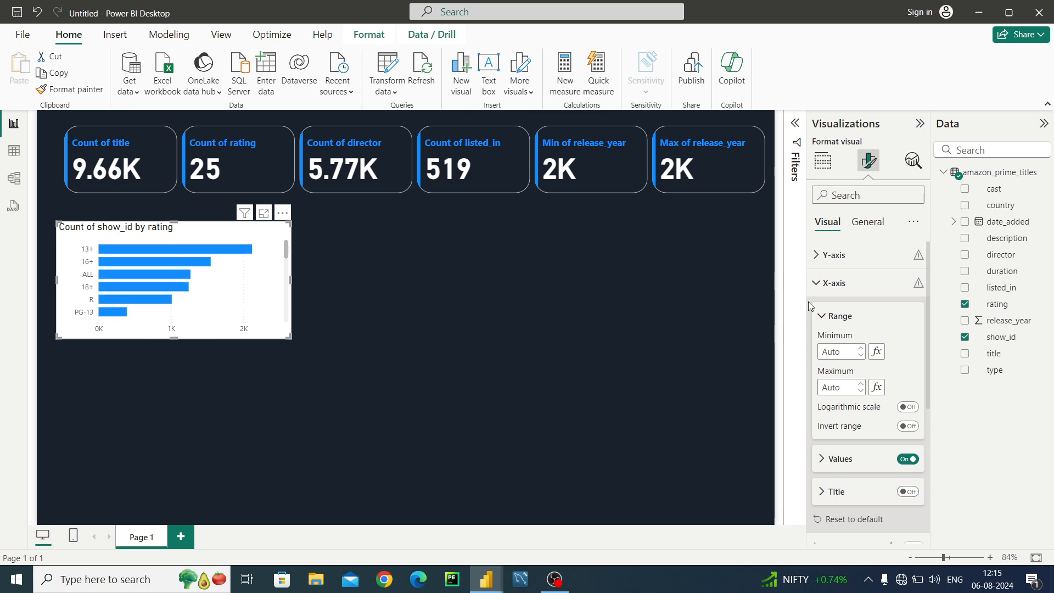
pyautogui.click(824, 281)
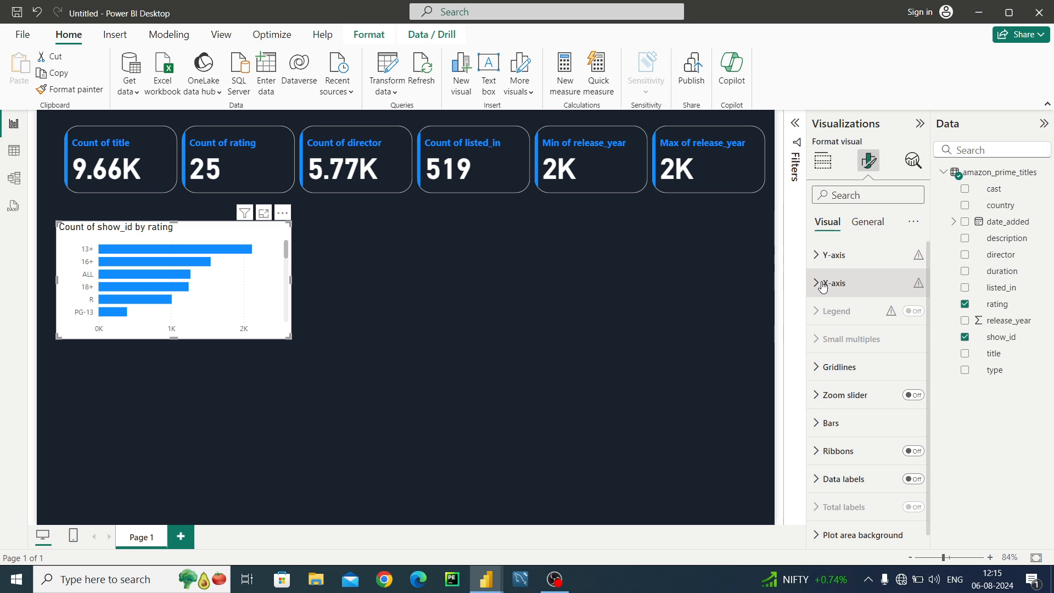
# Give the rating bar chart a white (#FFFFFF) visual border with 21 px rounded corners.
pyautogui.click(864, 218)
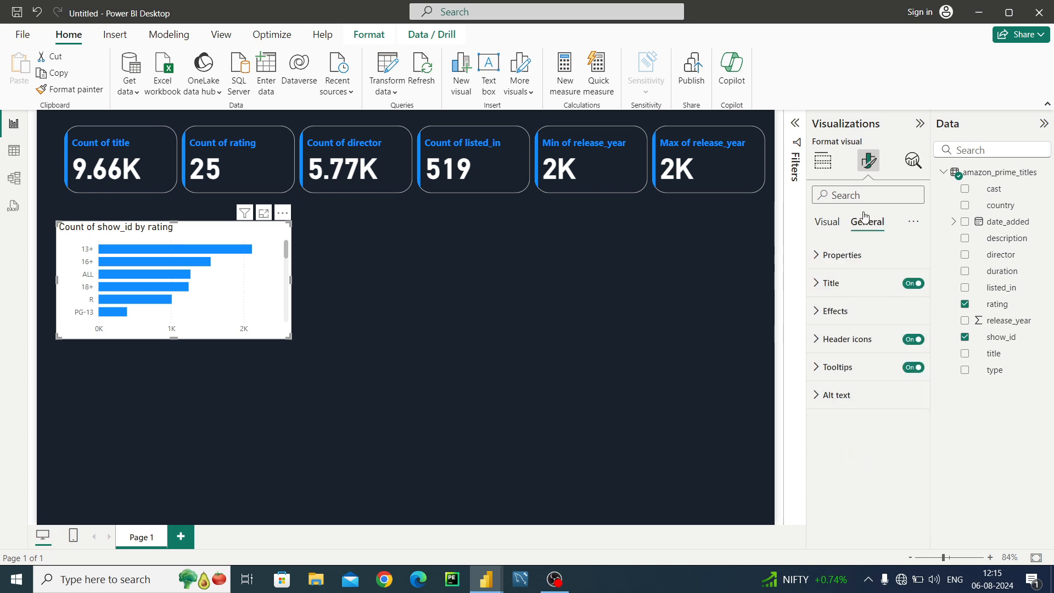
pyautogui.click(827, 309)
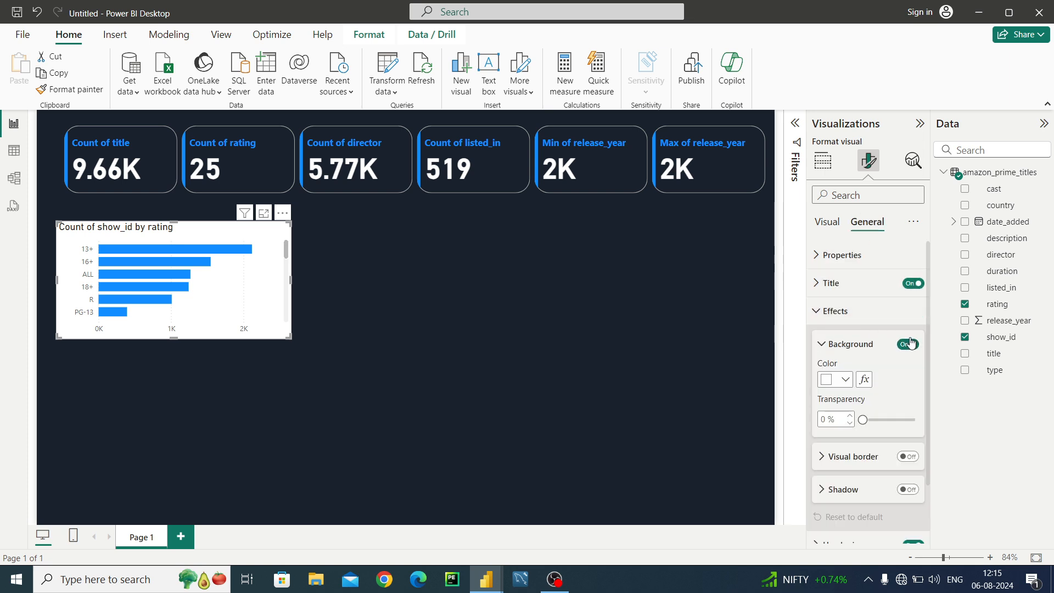
pyautogui.click(900, 344)
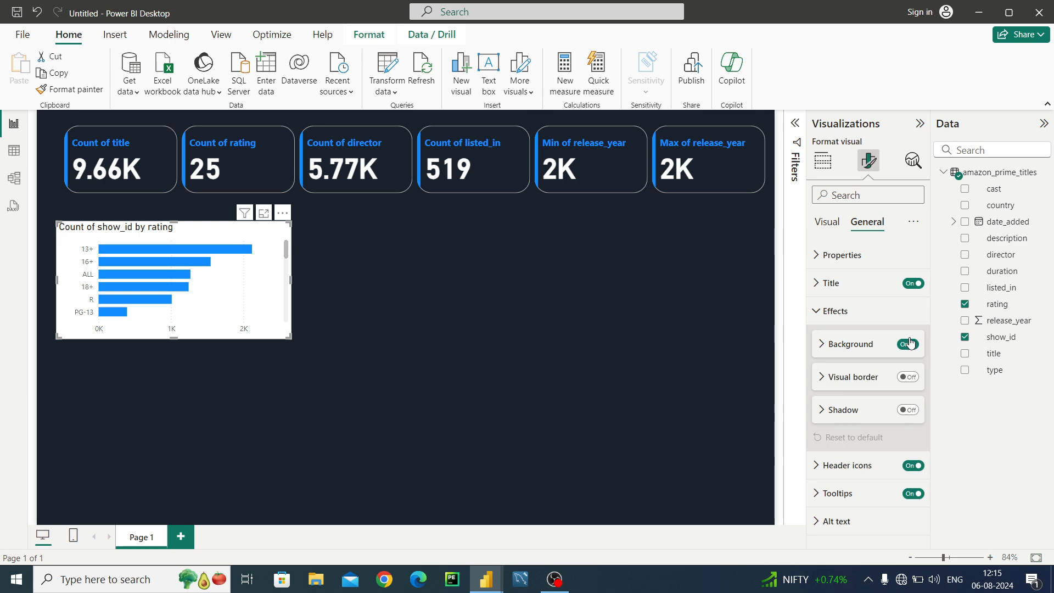
pyautogui.click(901, 376)
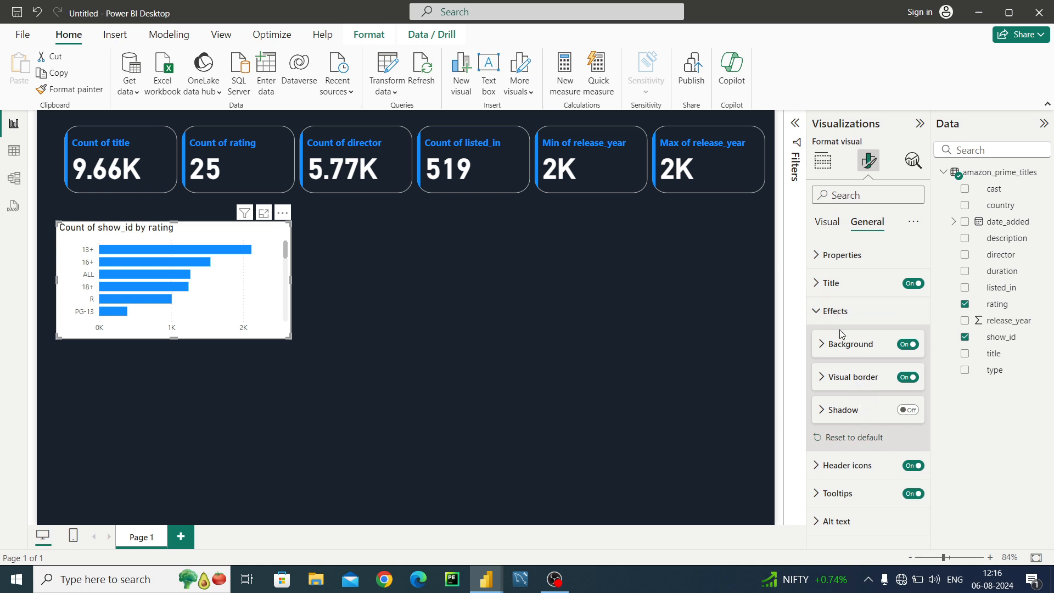
pyautogui.click(823, 377)
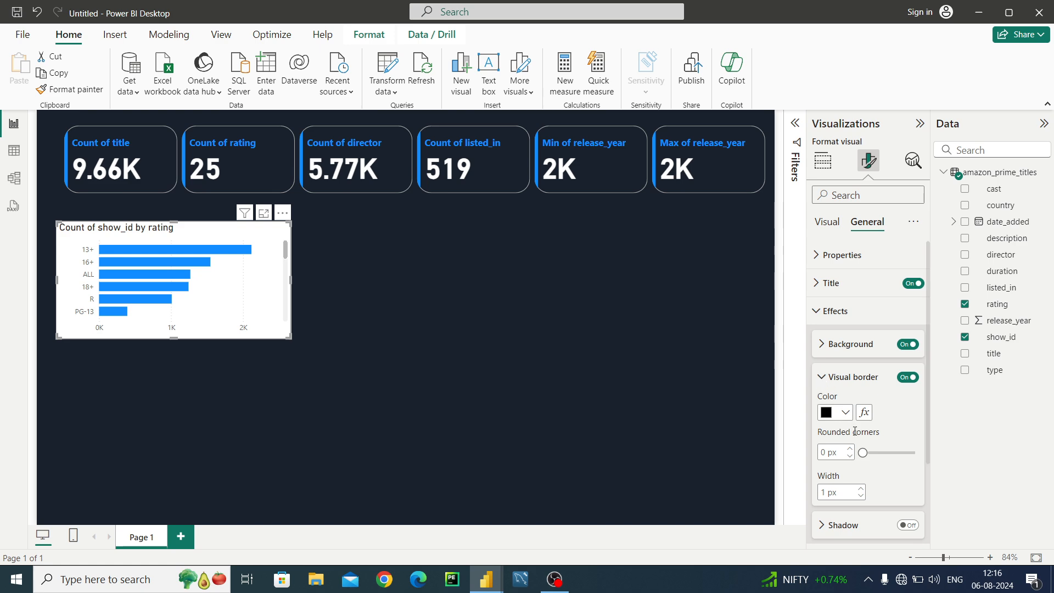
pyautogui.click(845, 412)
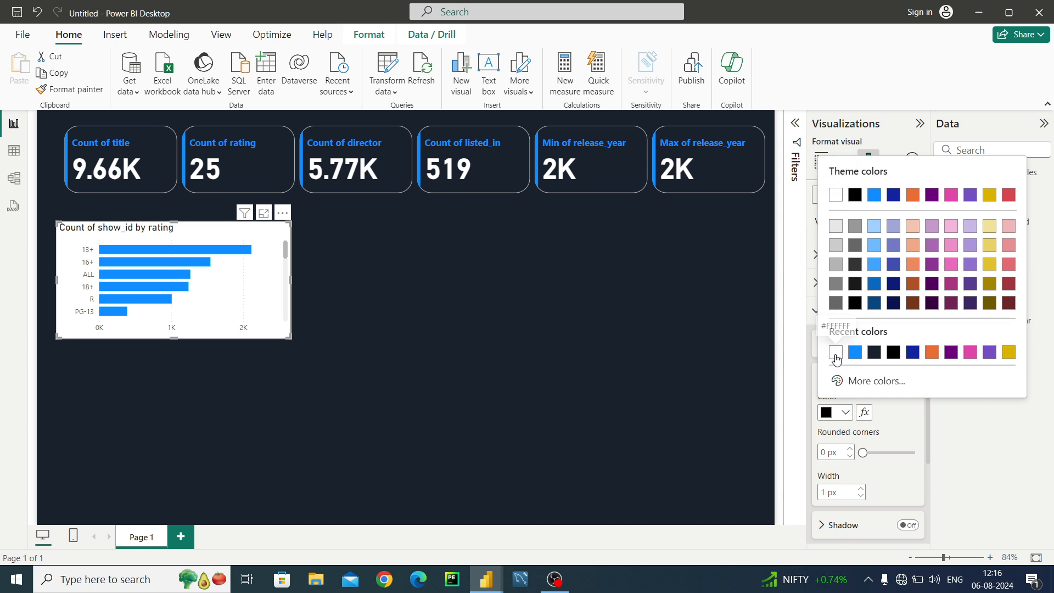
pyautogui.click(835, 354)
pyautogui.moveTo(863, 451); pyautogui.dragTo(898, 453)
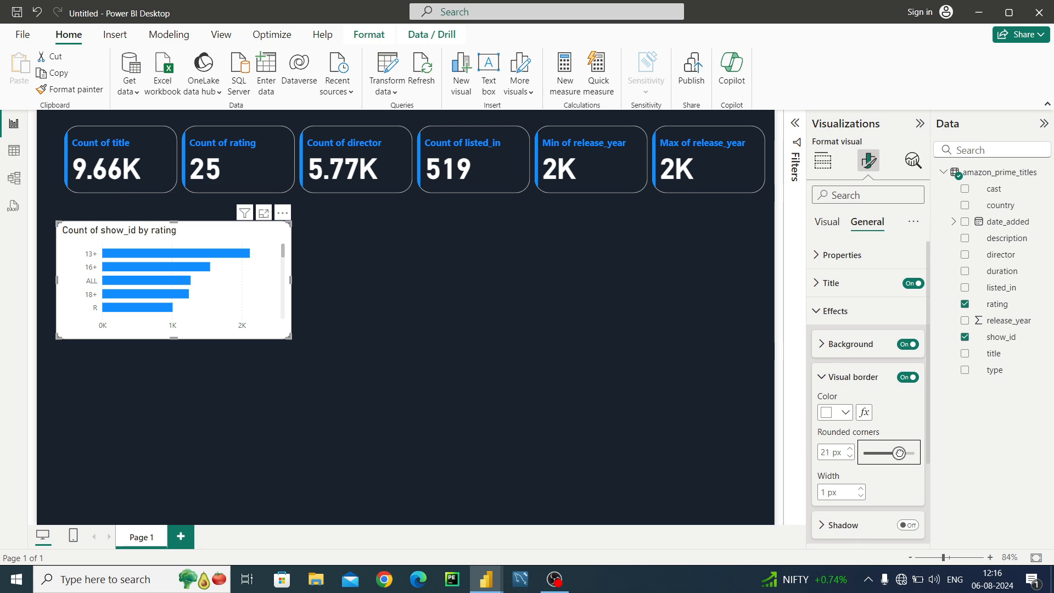
# Turn off the background of the rating bar chart so the dark canvas shows through.
pyautogui.click(822, 310)
pyautogui.click(823, 311)
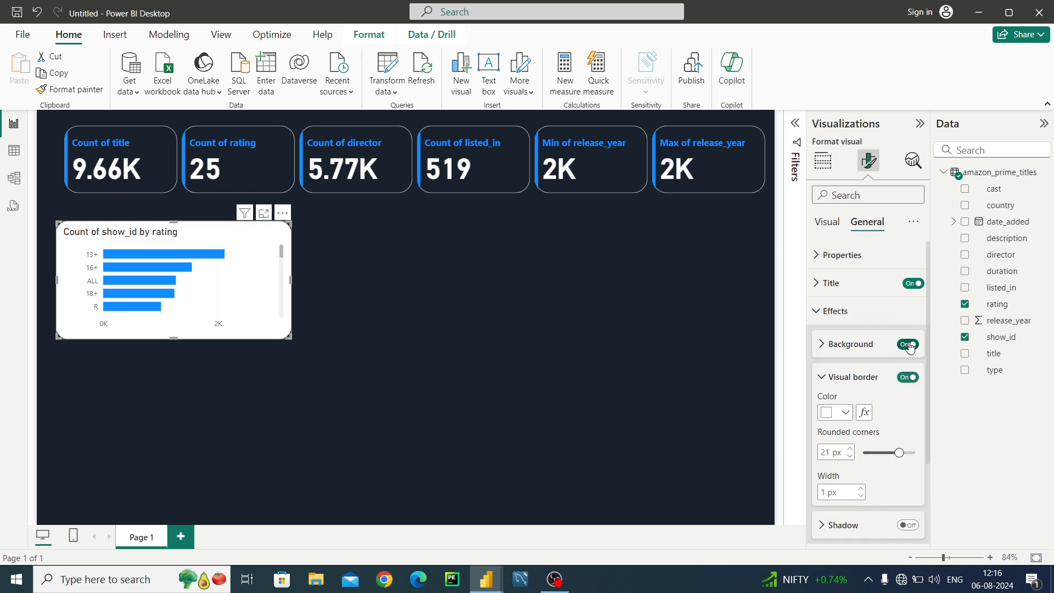
pyautogui.click(906, 343)
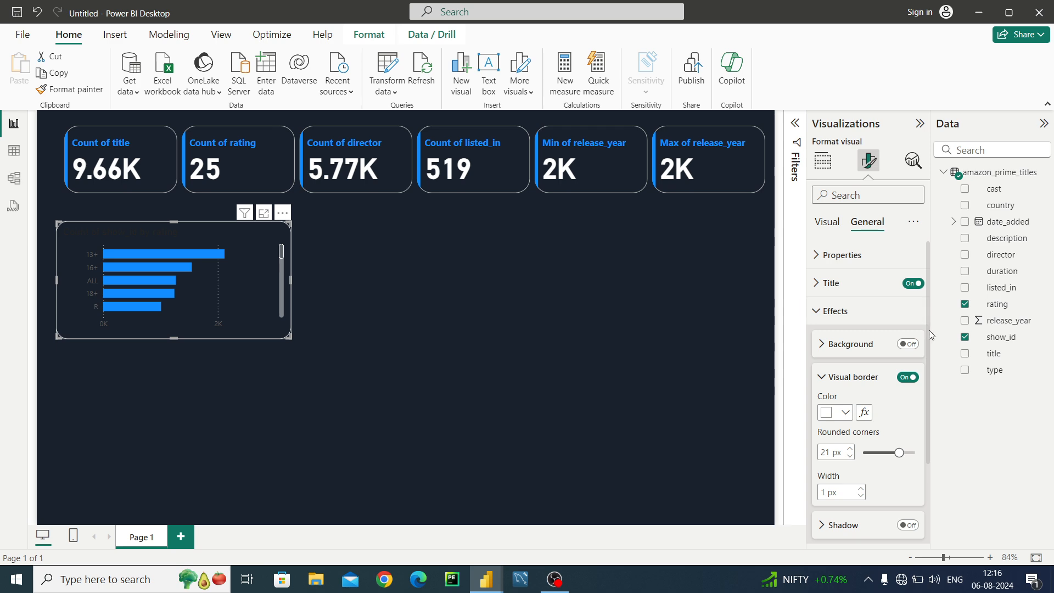
pyautogui.scroll(-4, 927, 340)
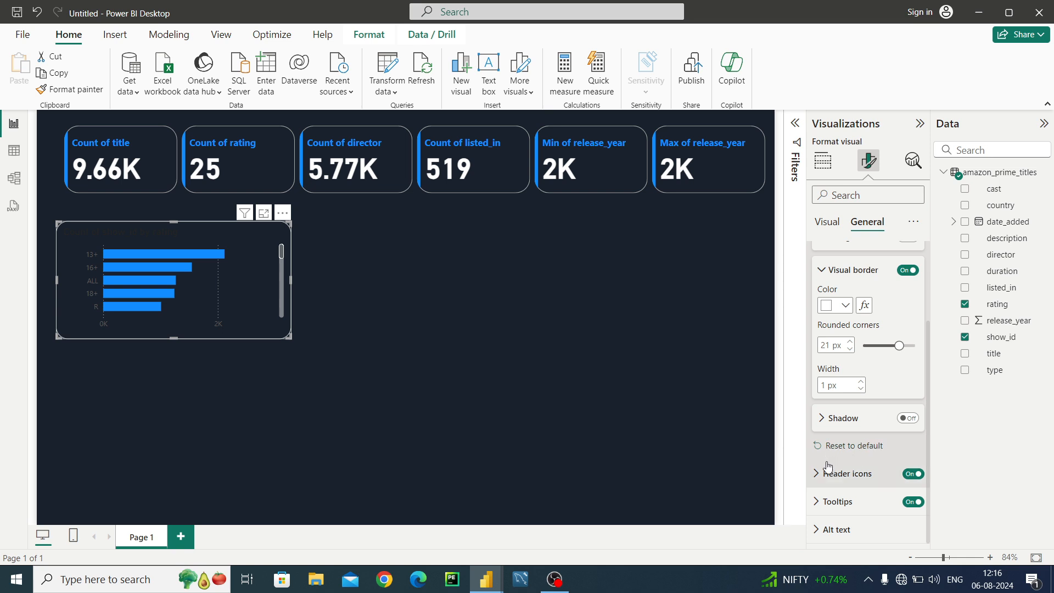
pyautogui.scroll(2, 828, 466)
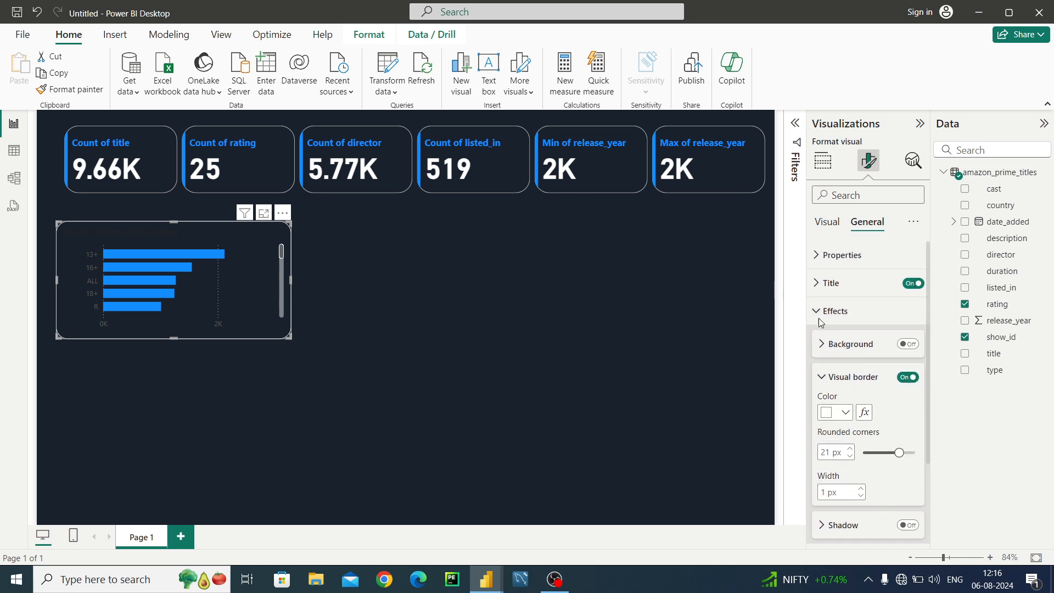
# Turn on the divider below the rating bar chart's title.
pyautogui.scroll(-1, 820, 339)
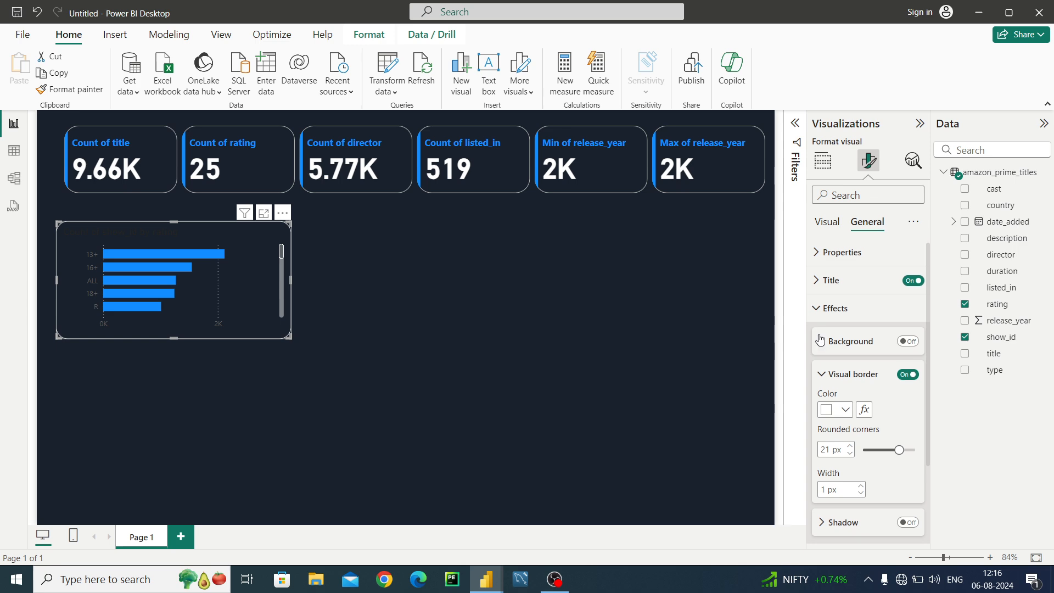
pyautogui.click(822, 373)
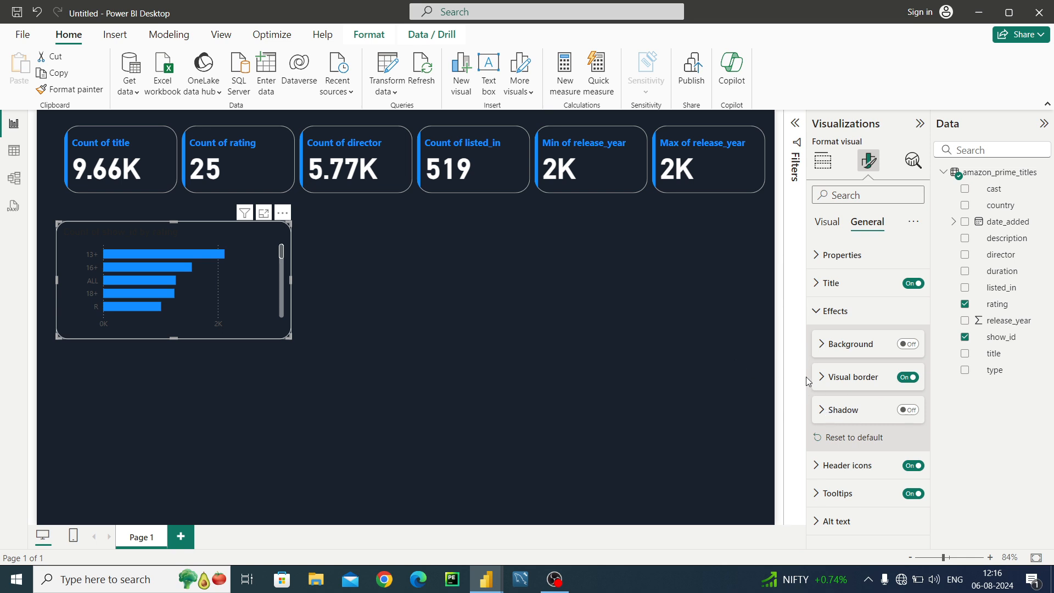
pyautogui.click(829, 286)
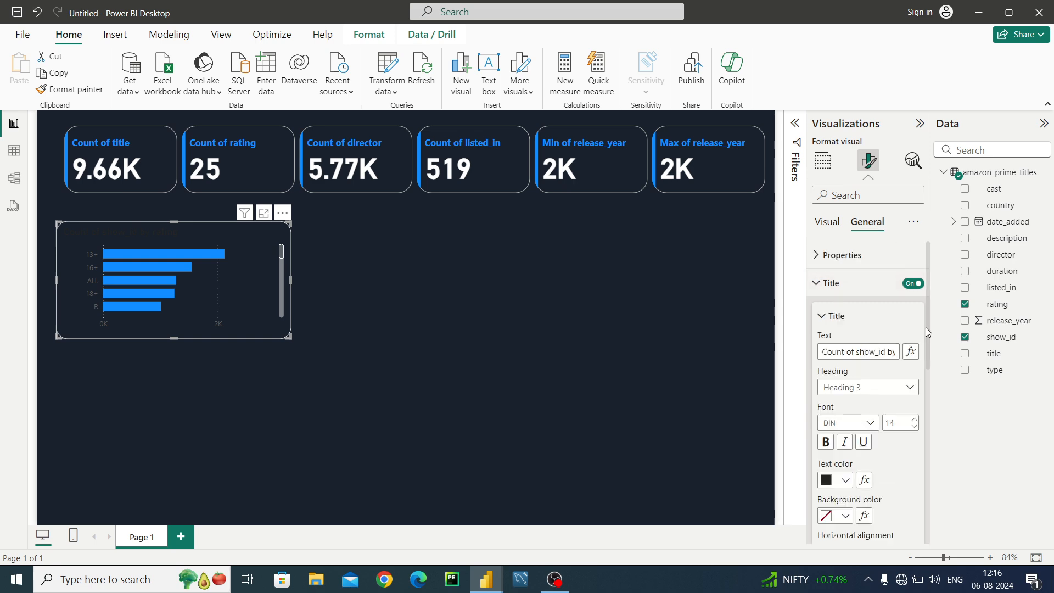
pyautogui.moveTo(926, 325); pyautogui.dragTo(929, 384)
pyautogui.click(907, 504)
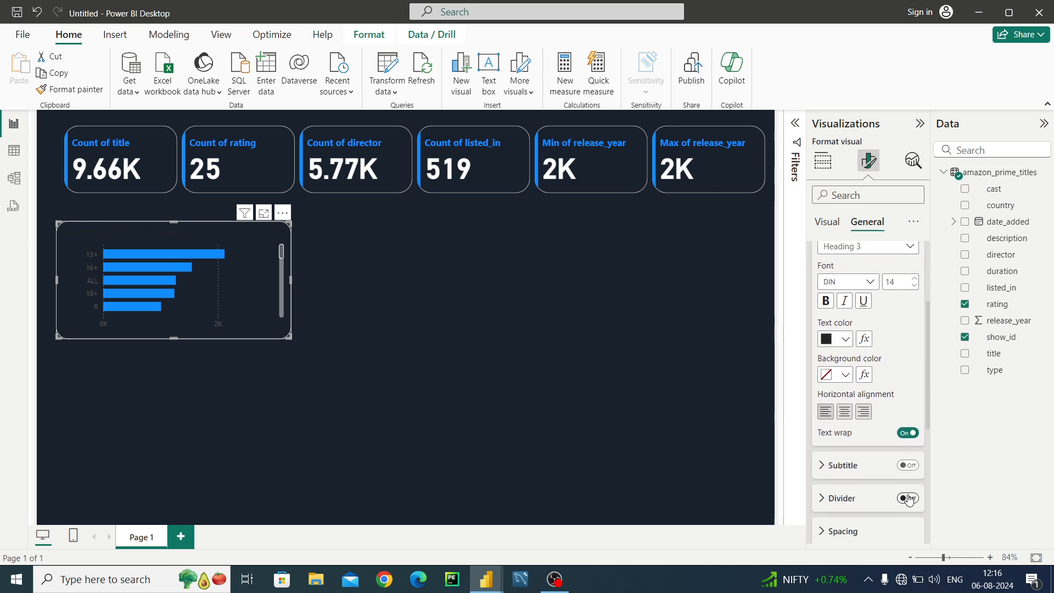
# Replace the bar chart's title text with "rating vy Show".
pyautogui.moveTo(927, 374); pyautogui.dragTo(926, 330)
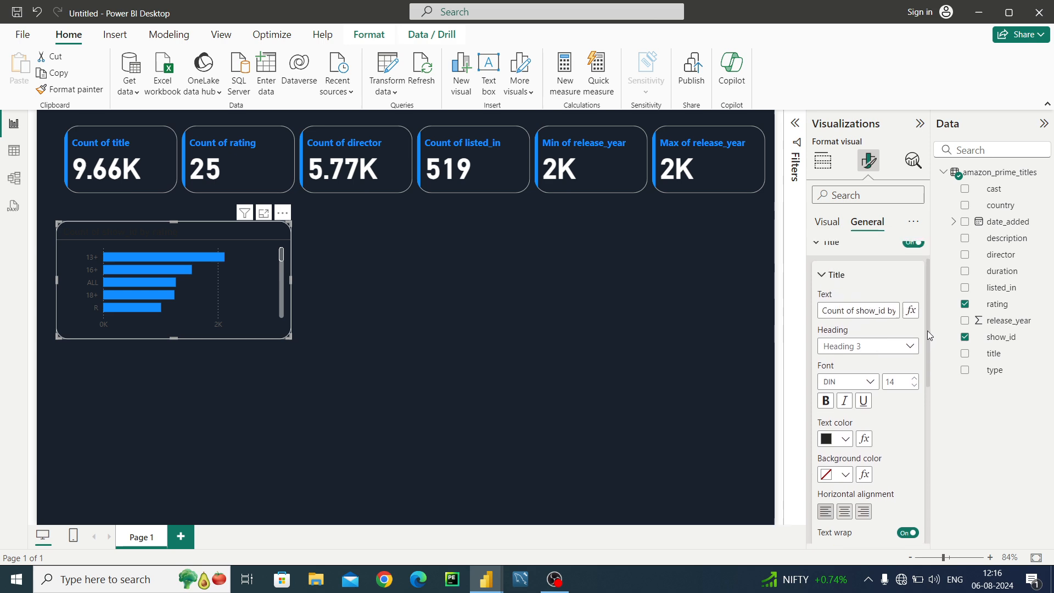
pyautogui.click(858, 311)
pyautogui.press('BackSpace')
pyautogui.press('BackSpace')
pyautogui.press('BackSpace')
pyautogui.press('BackSpace')
pyautogui.press('BackSpace')
pyautogui.press('BackSpace')
pyautogui.press('BackSpace')
pyautogui.press('BackSpace')
pyautogui.press('BackSpace')
pyautogui.press('BackSpace')
pyautogui.press('BackSpace')
pyautogui.press('BackSpace')
pyautogui.press('BackSpace')
pyautogui.press('BackSpace')
pyautogui.press('BackSpace')
pyautogui.press('BackSpace')
pyautogui.press('BackSpace')
pyautogui.press('BackSpace')
pyautogui.press('BackSpace')
pyautogui.press('BackSpace')
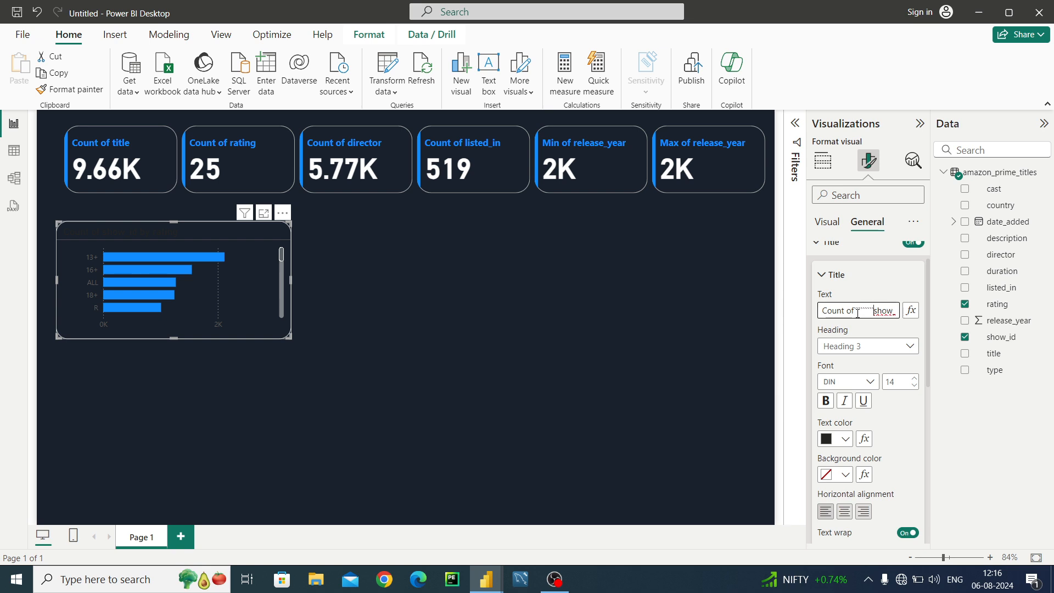
pyautogui.write('sh')
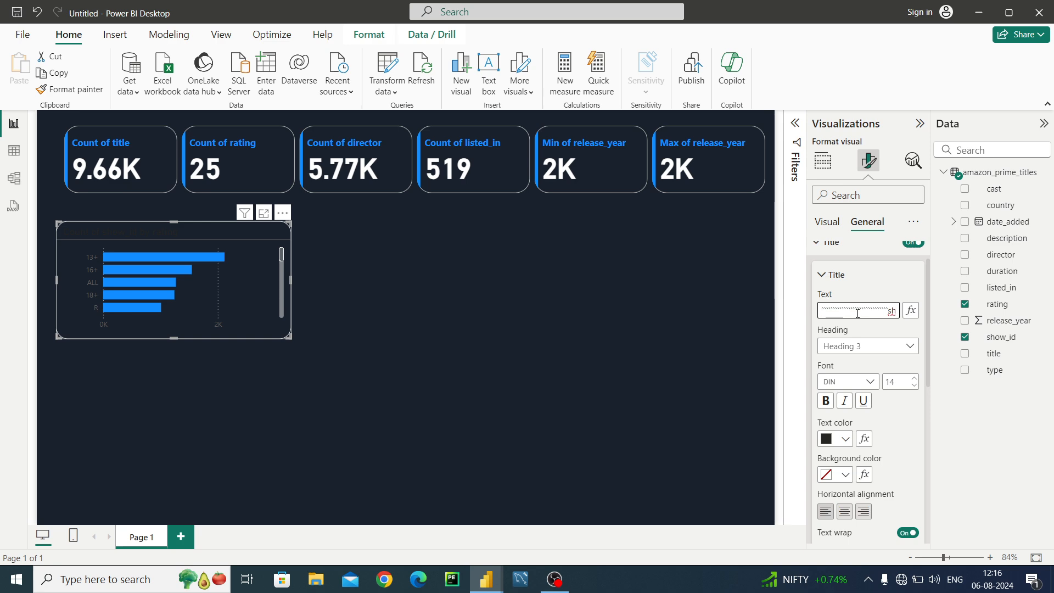
pyautogui.write('ow_id by rating')
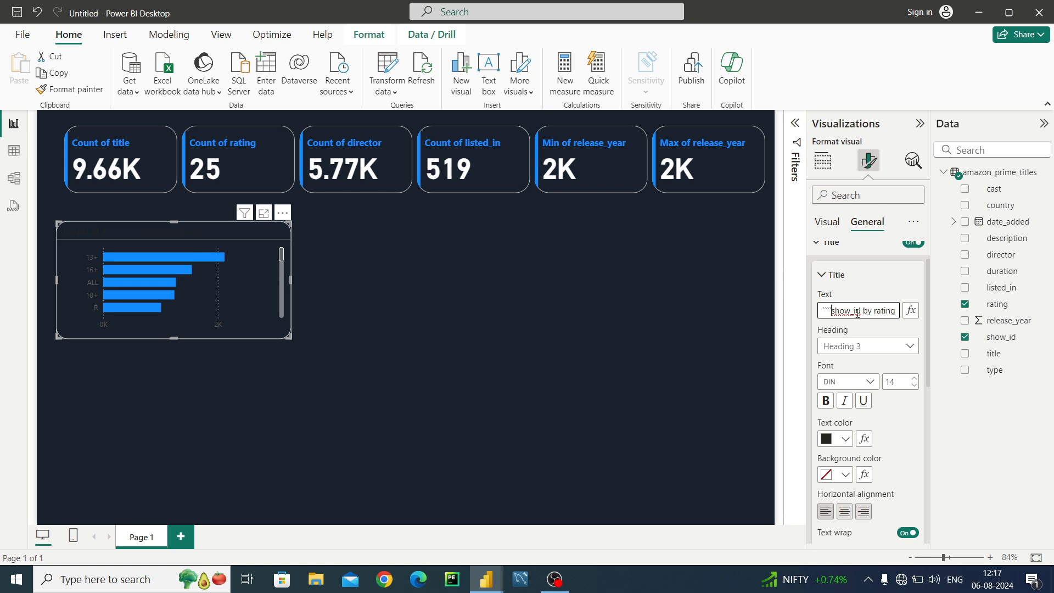
pyautogui.moveTo(857, 313); pyautogui.dragTo(829, 314)
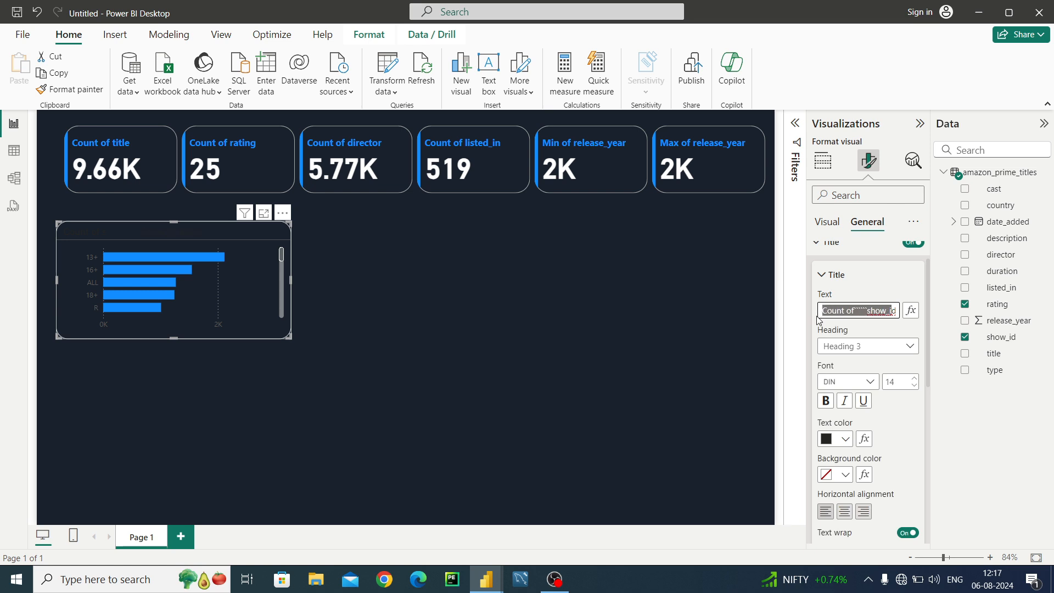
pyautogui.press('BackSpace')
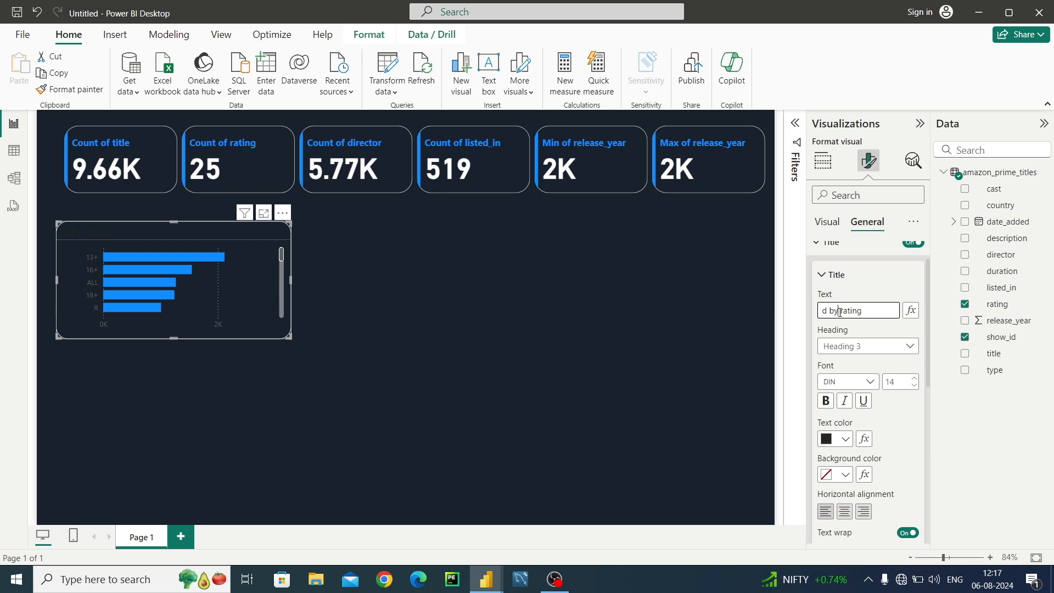
pyautogui.click(839, 312)
pyautogui.press('BackSpace')
pyautogui.press('BackSpace')
pyautogui.press('BackSpace')
pyautogui.press('BackSpace')
pyautogui.press('BackSpace')
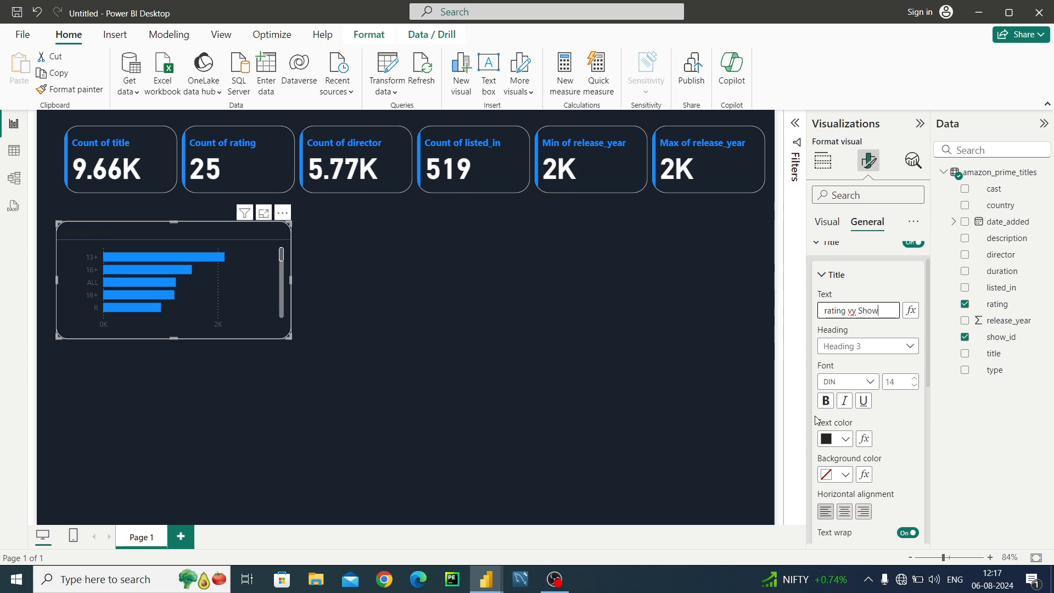
# Format the bar chart's title as white, bold and horizontally centered.
pyautogui.click(835, 438)
pyautogui.click(835, 379)
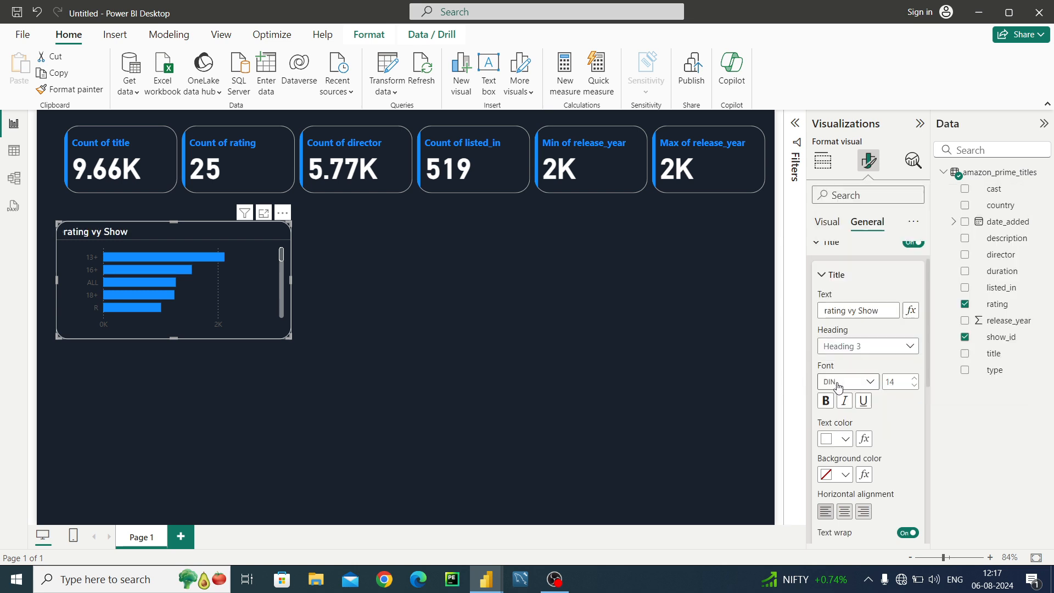
pyautogui.click(830, 404)
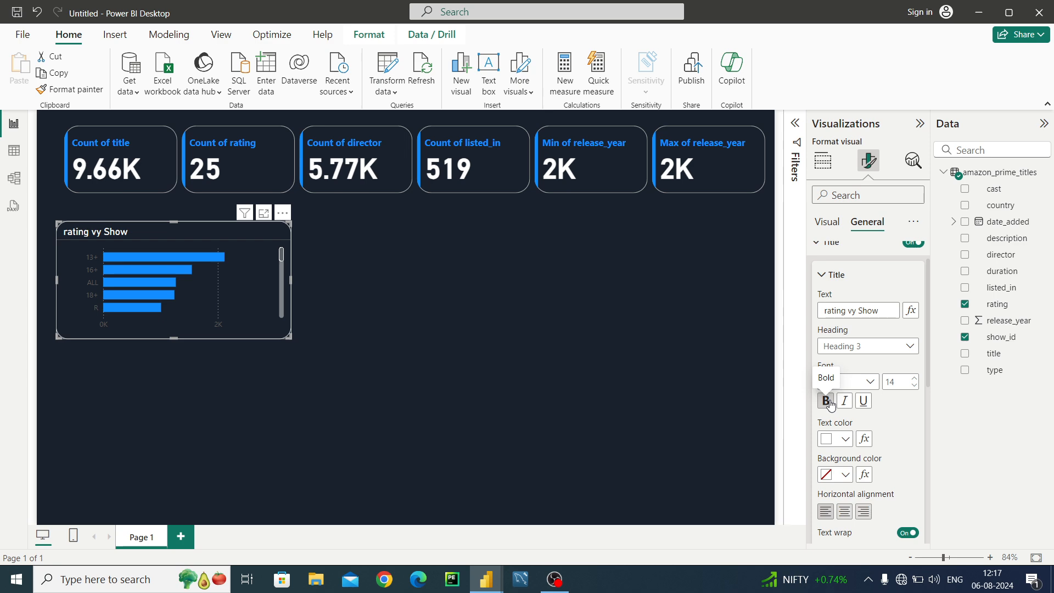
pyautogui.click(845, 515)
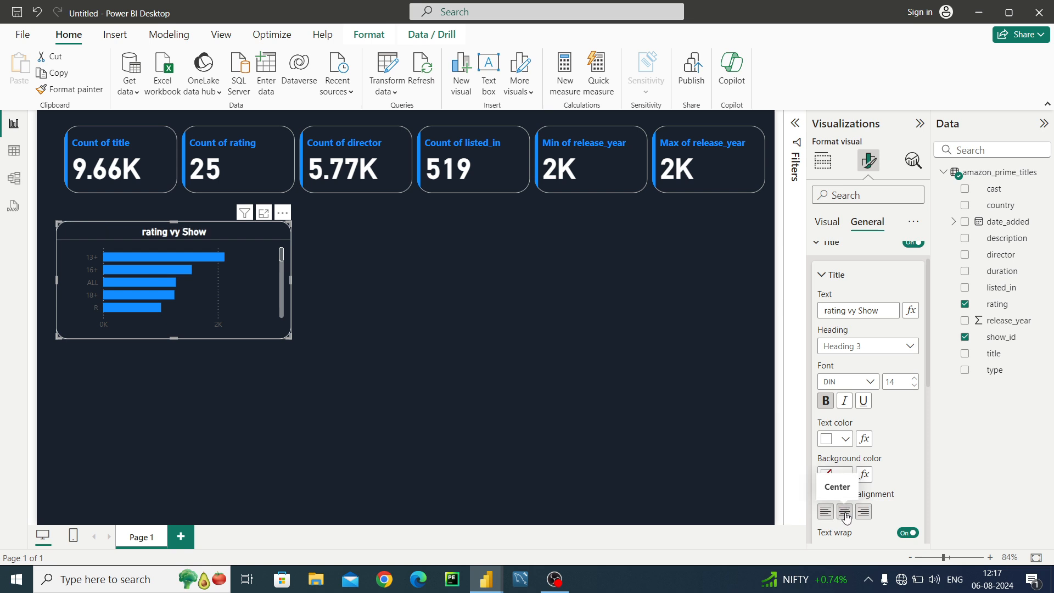
pyautogui.click(822, 280)
pyautogui.click(821, 250)
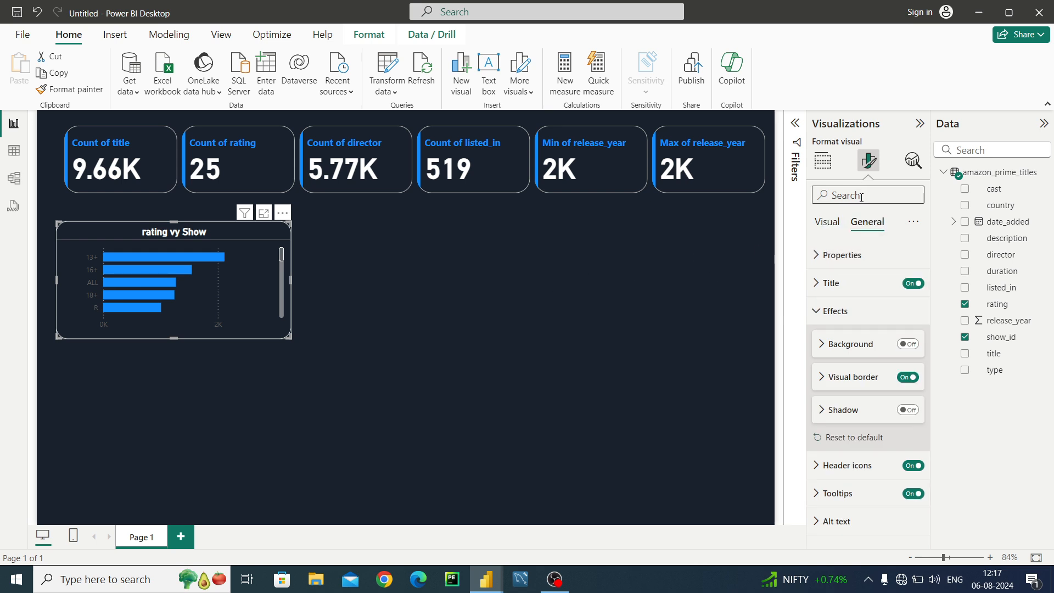
# Make the bar chart's Y-axis values bold and white.
pyautogui.click(827, 221)
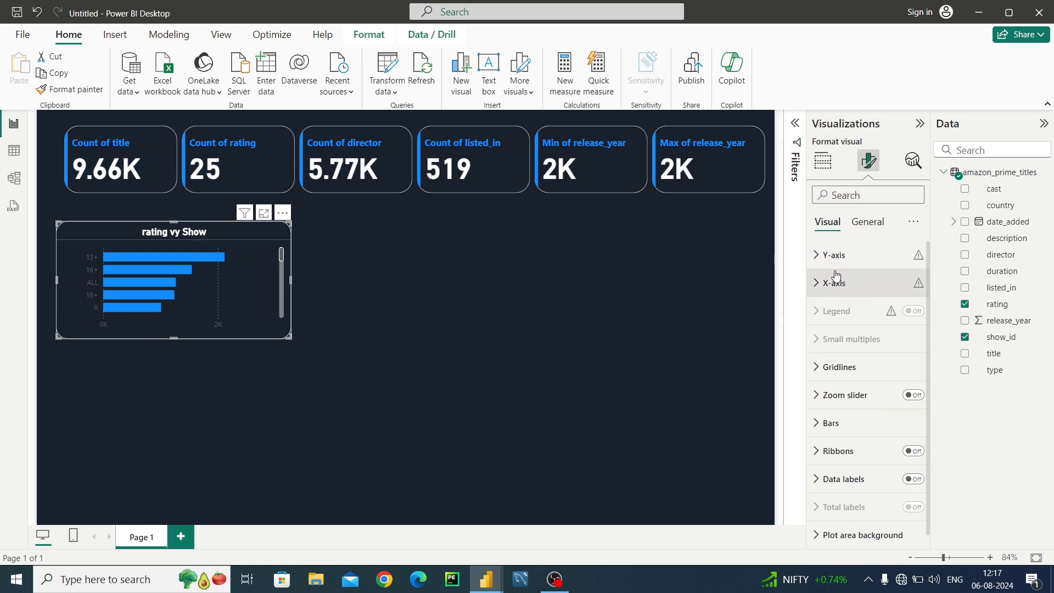
pyautogui.click(830, 255)
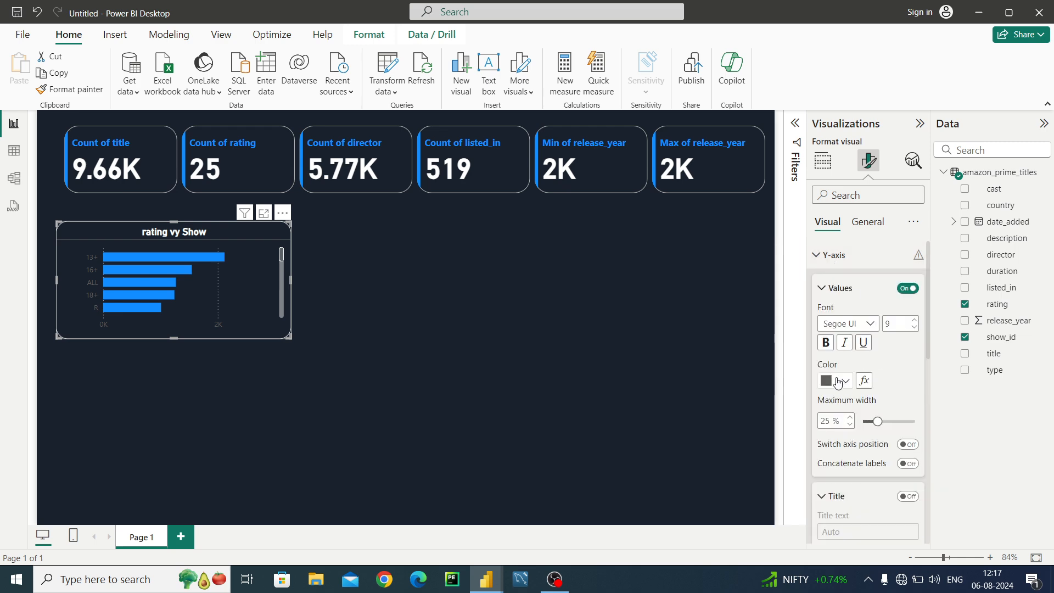
pyautogui.click(825, 342)
pyautogui.click(845, 386)
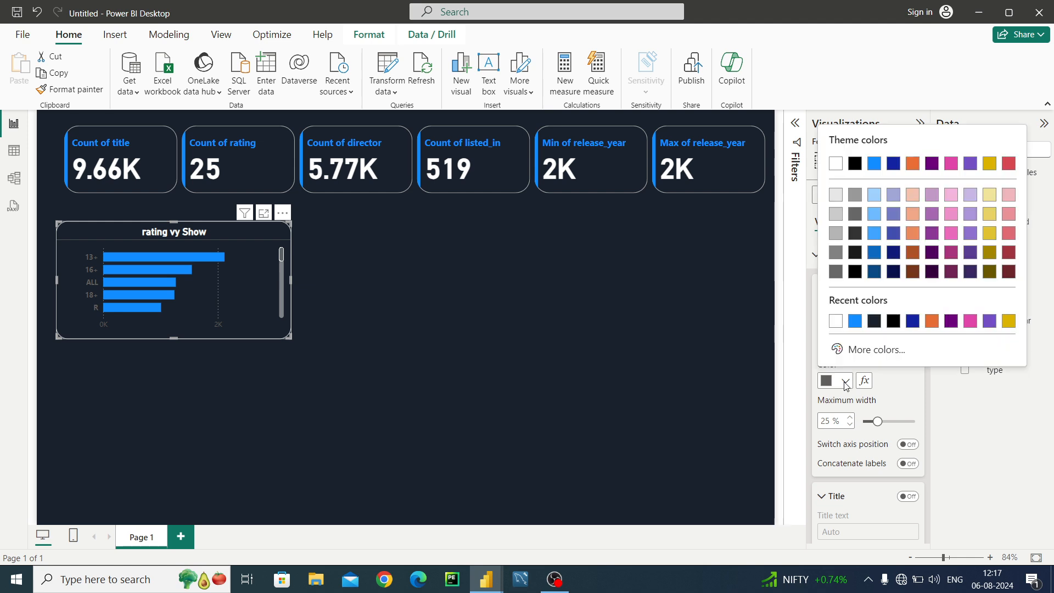
pyautogui.click(836, 325)
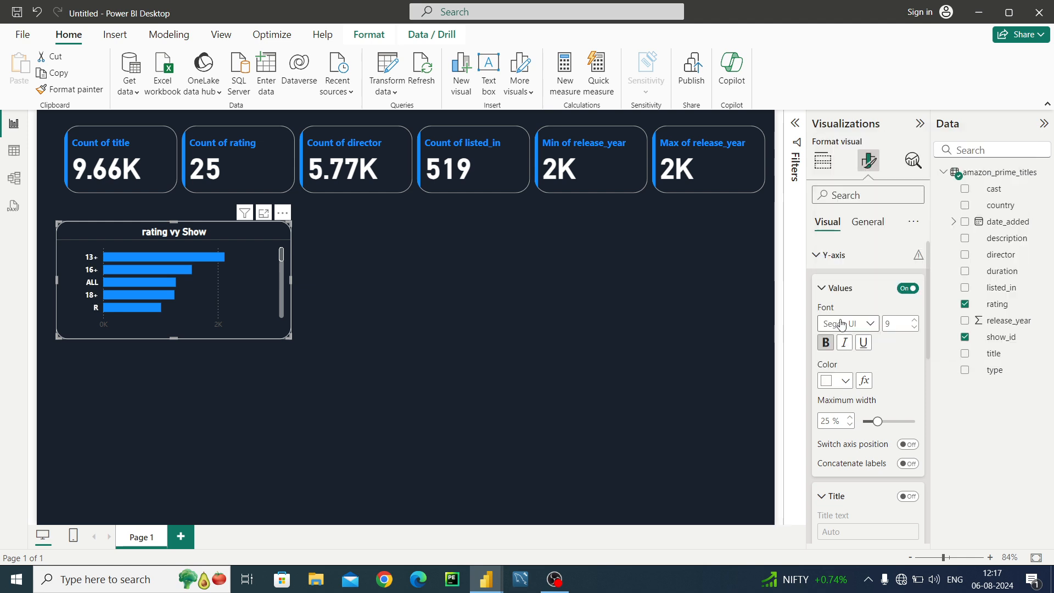
pyautogui.click(829, 267)
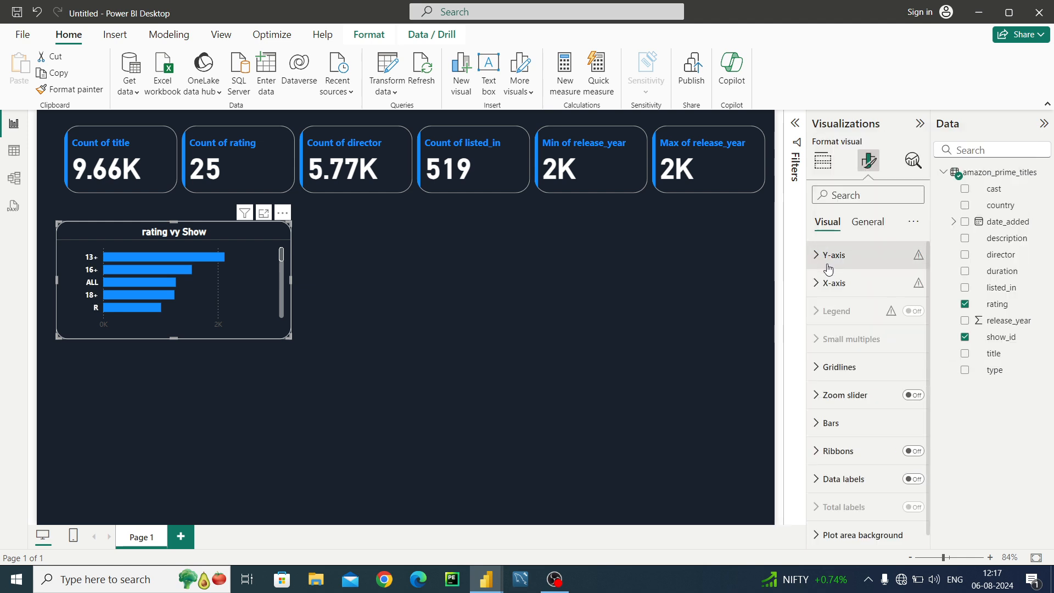
# Turn off the bar chart's vertical gridlines.
pyautogui.click(827, 366)
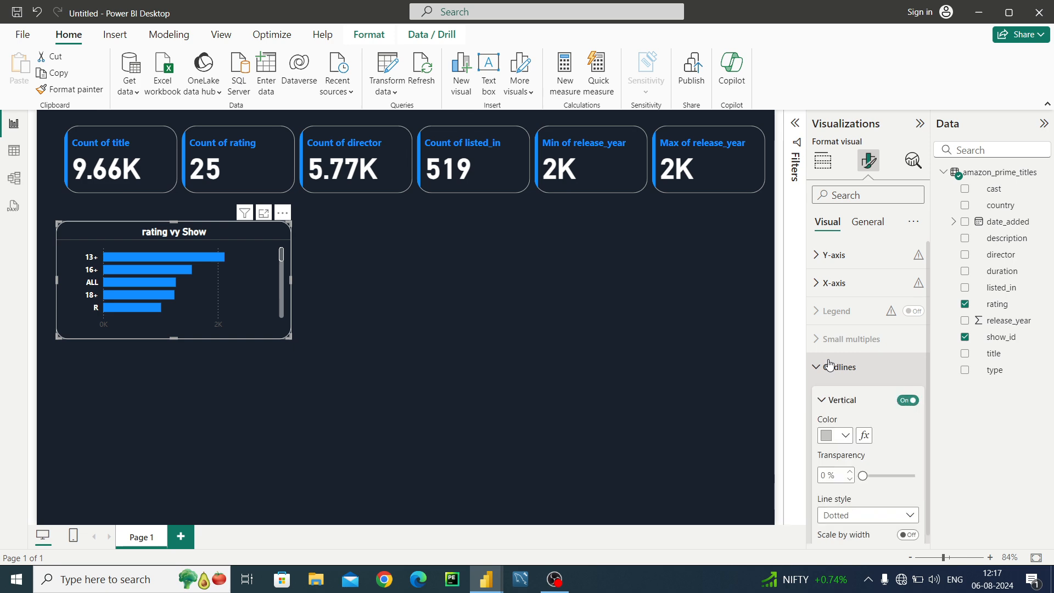
pyautogui.click(906, 400)
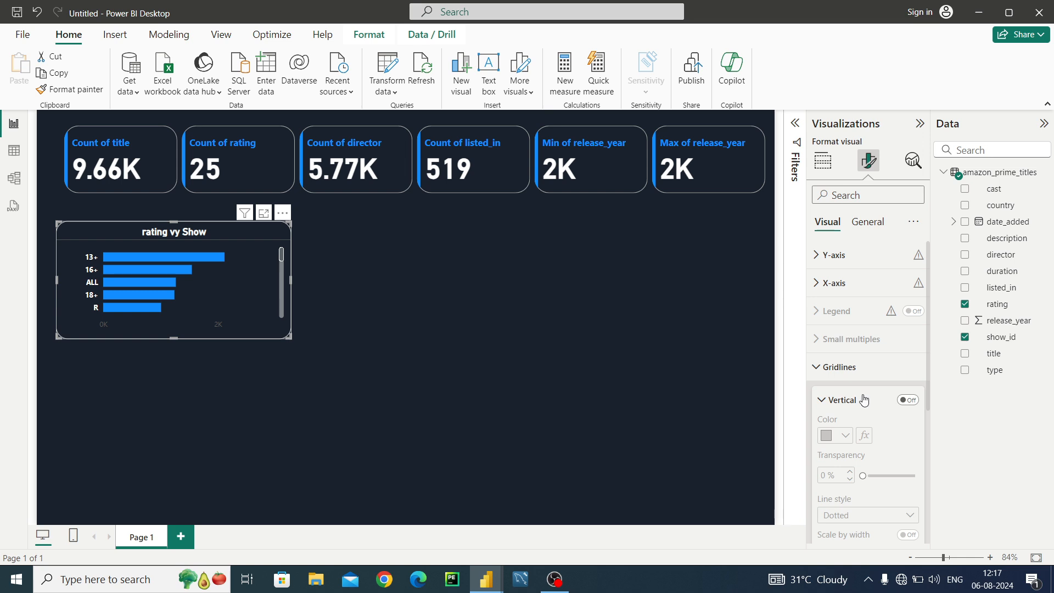
pyautogui.click(829, 368)
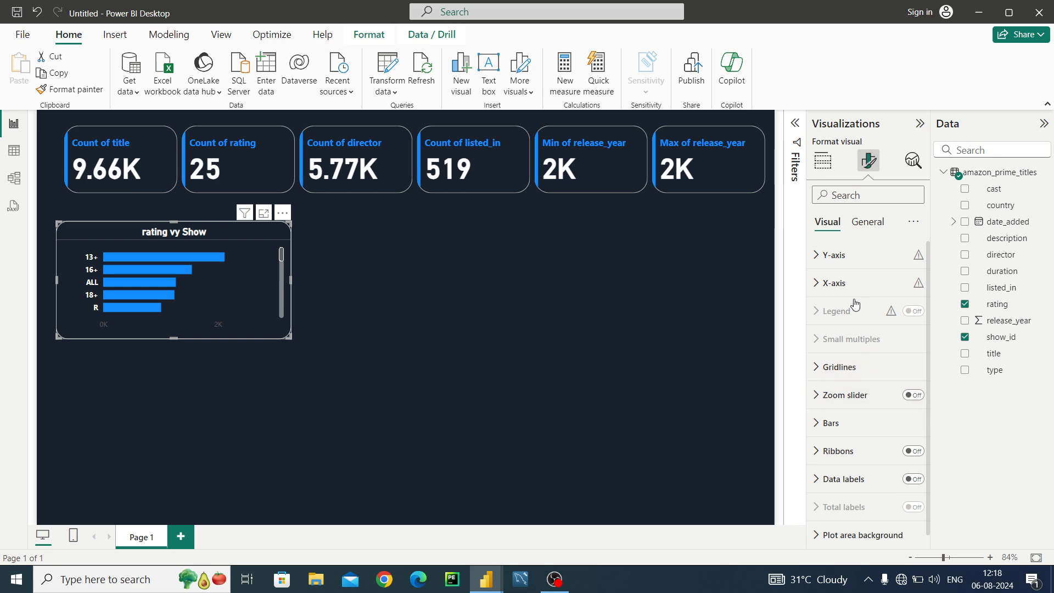
# Make the bar chart's X-axis values bold and white.
pyautogui.click(831, 284)
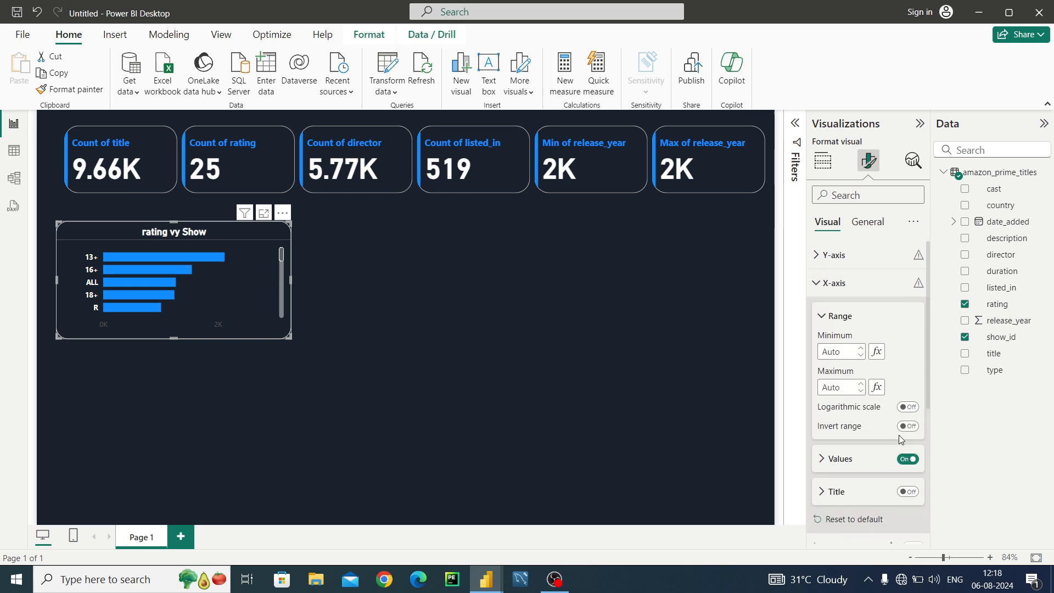
pyautogui.click(853, 458)
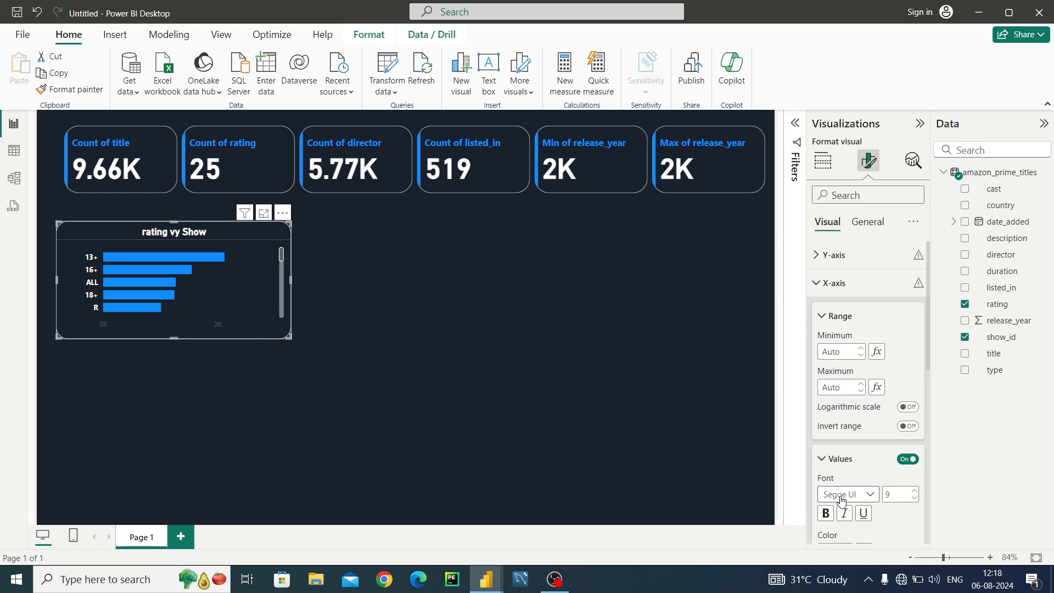
pyautogui.click(824, 513)
pyautogui.moveTo(928, 332); pyautogui.dragTo(933, 377)
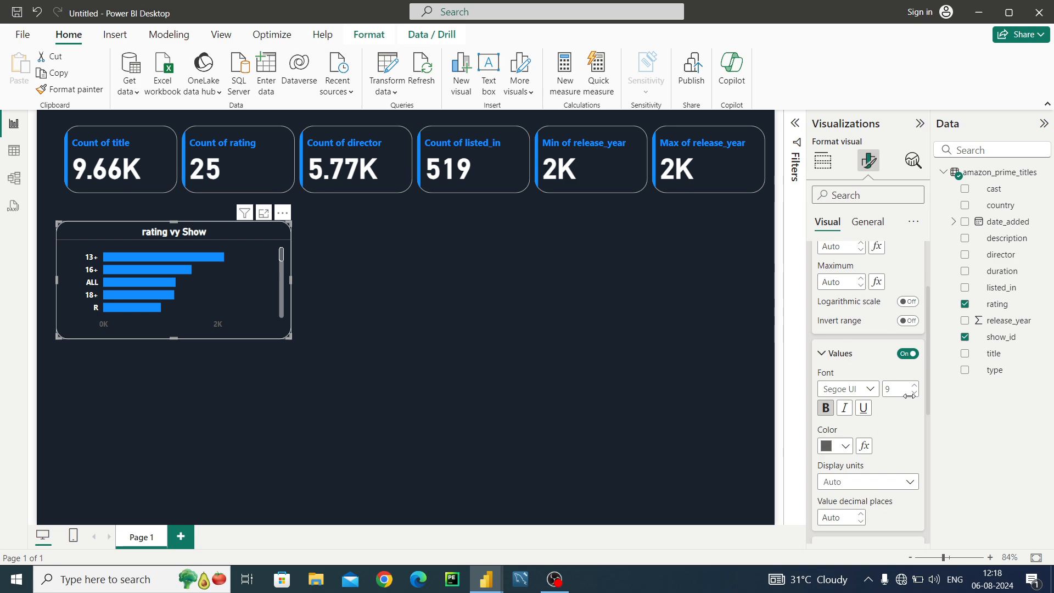
pyautogui.click(839, 447)
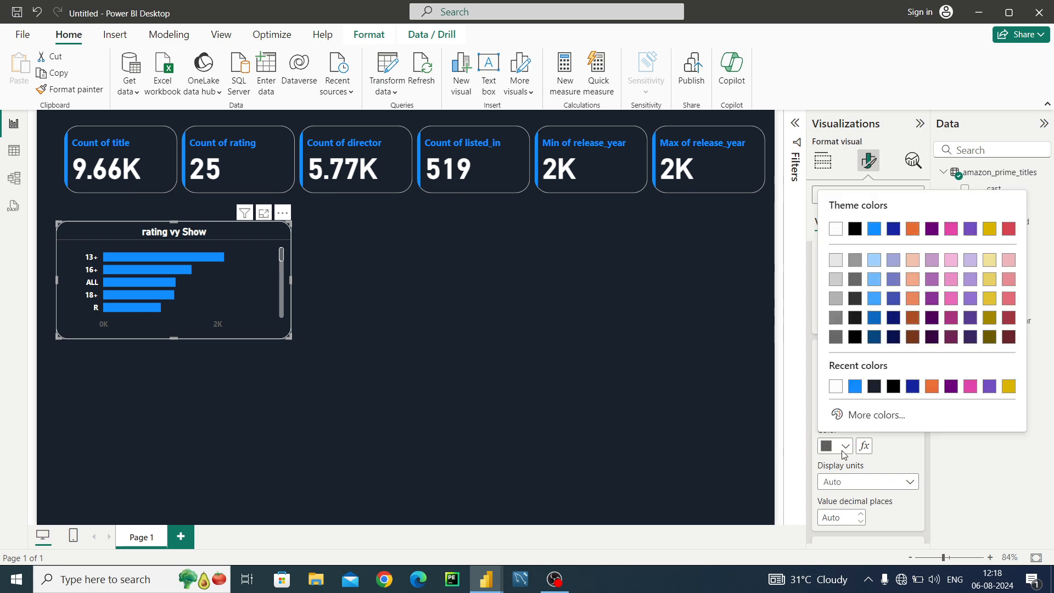
pyautogui.click(835, 387)
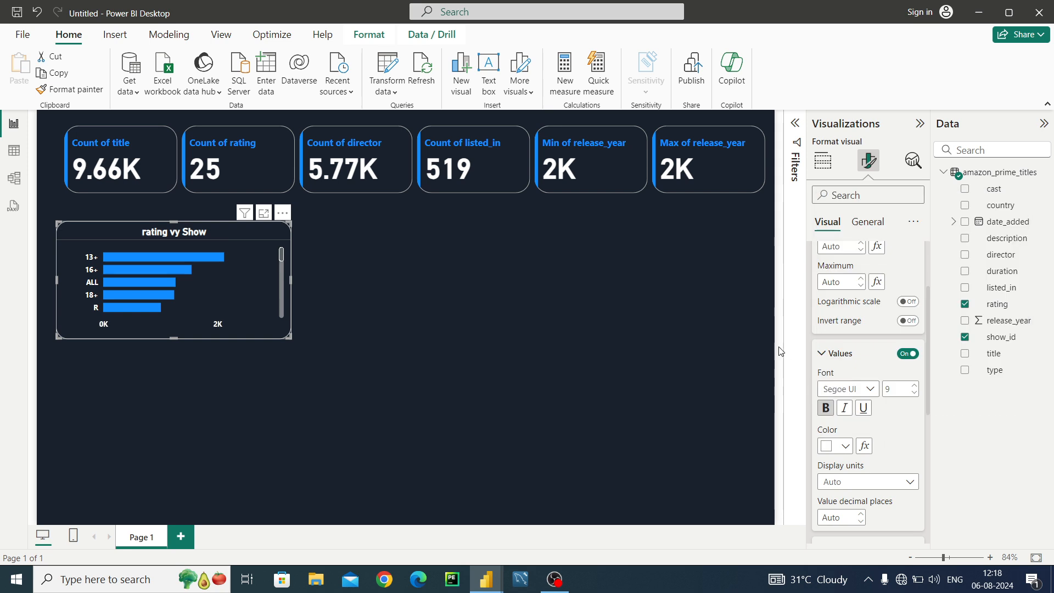
pyautogui.click(823, 354)
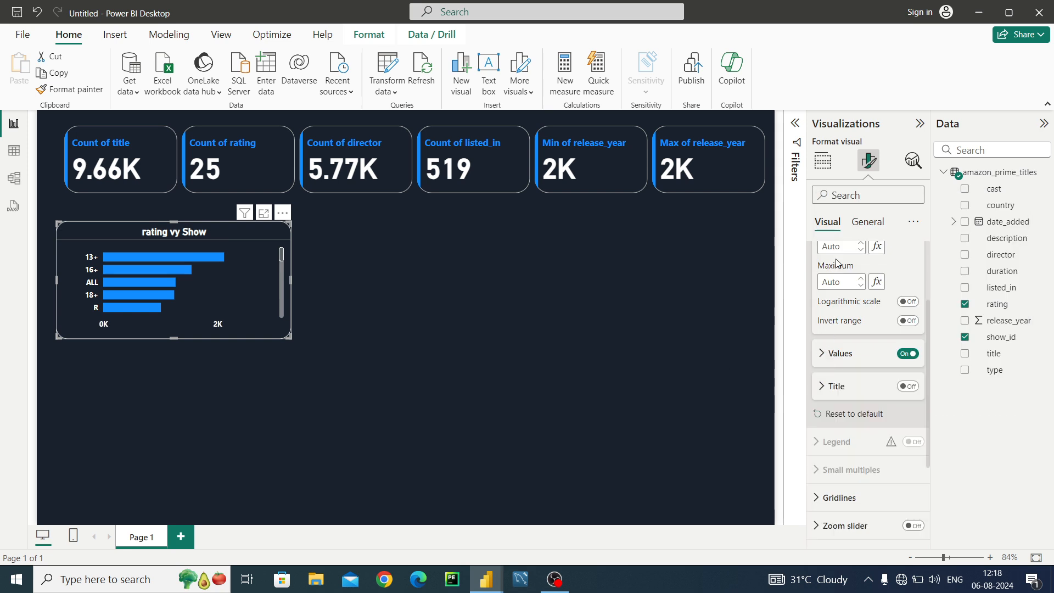
# Set the bar chart's title divider to white with a width of 2 px, and deselect the chart.
pyautogui.click(863, 221)
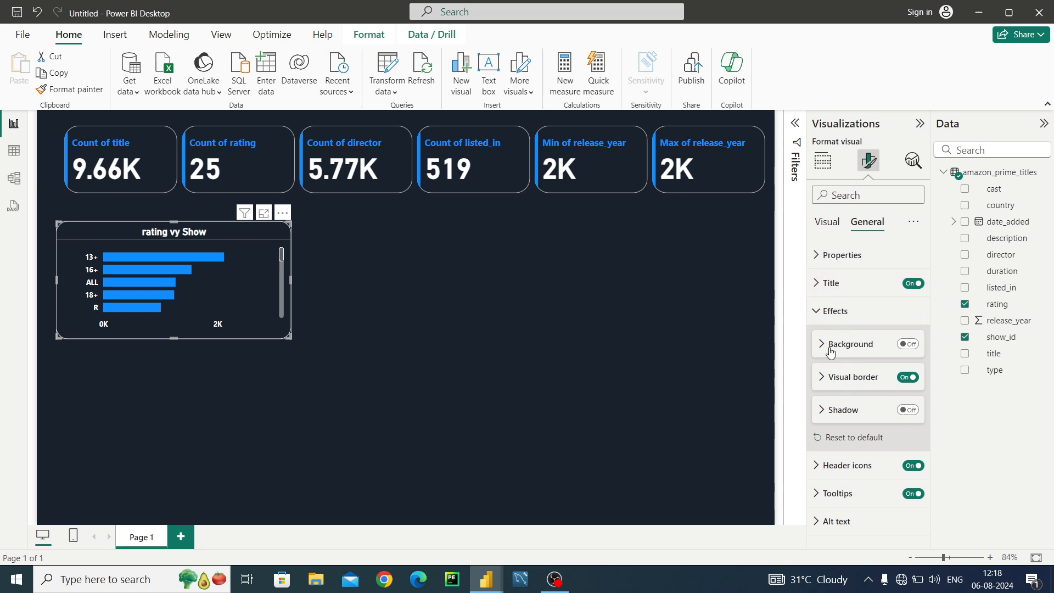
pyautogui.click(820, 283)
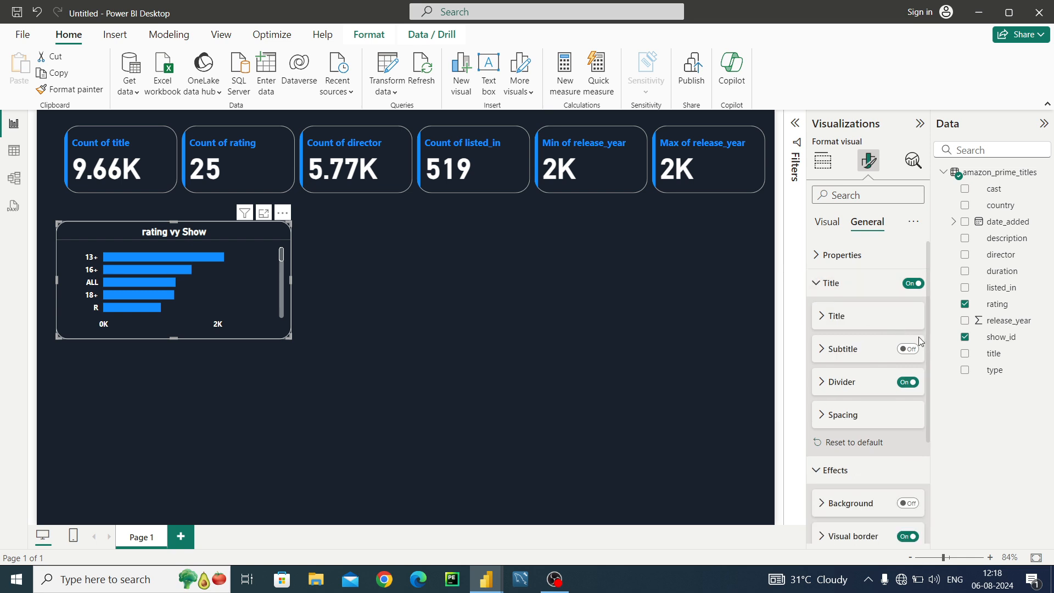
pyautogui.click(820, 384)
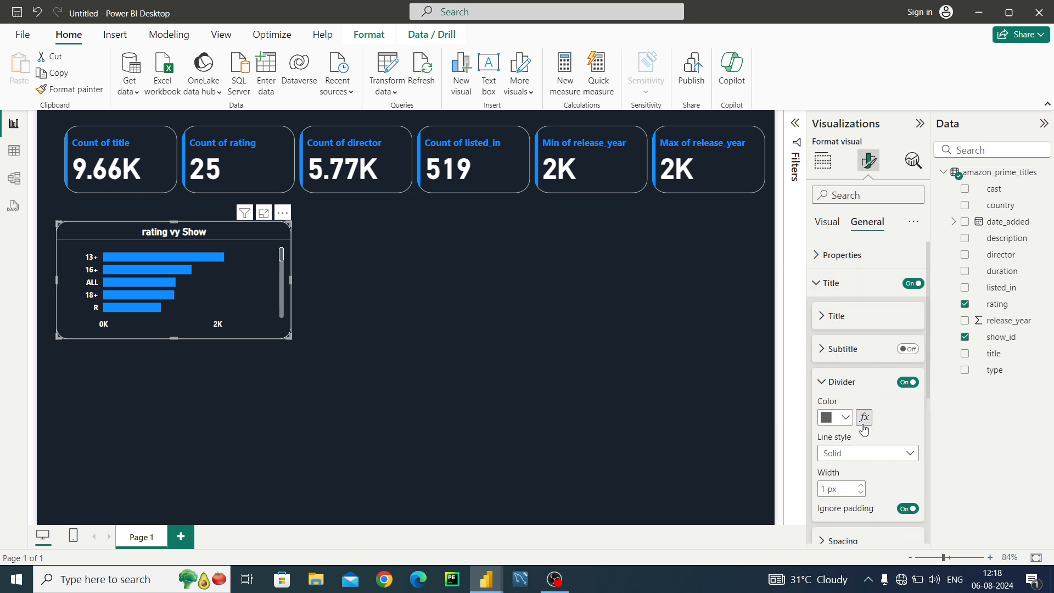
pyautogui.click(842, 421)
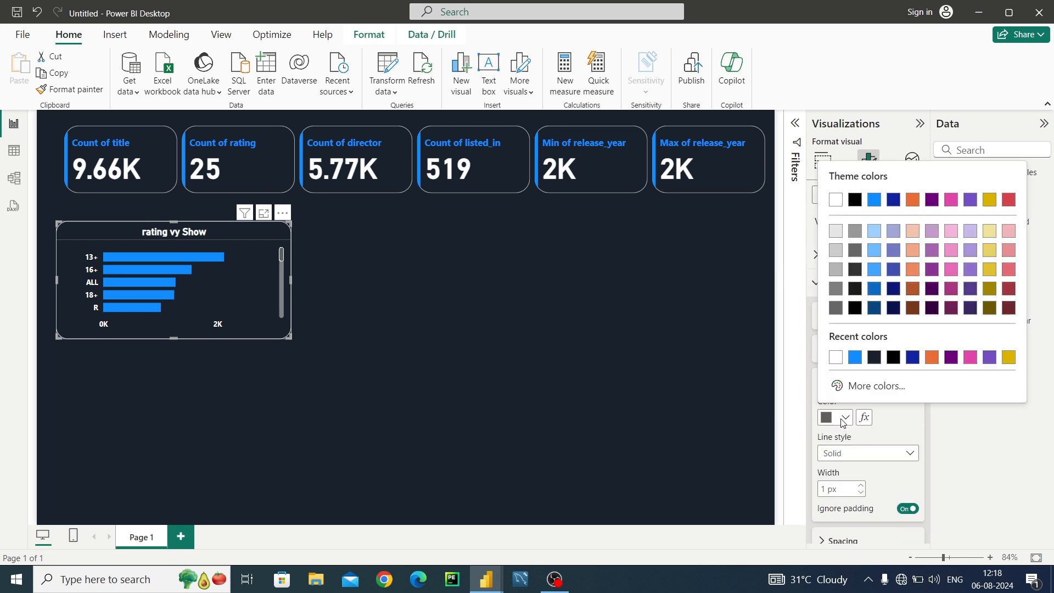
pyautogui.click(836, 358)
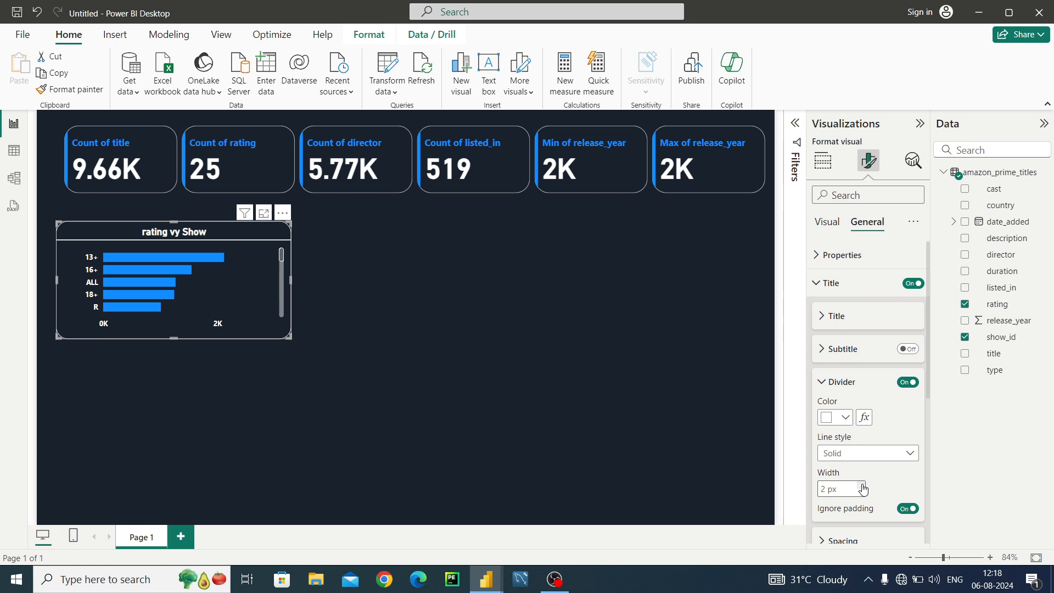
pyautogui.click(560, 423)
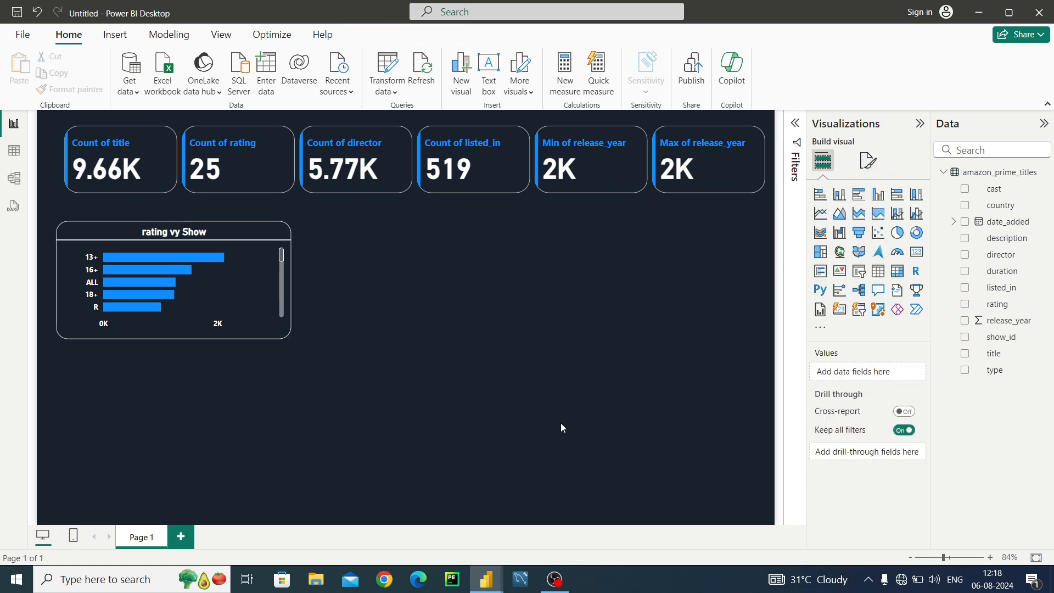
# Extend the bar chart's lower edge downward so that the chart is taller, and deselect it.
pyautogui.click(193, 315)
pyautogui.moveTo(173, 339); pyautogui.dragTo(173, 366)
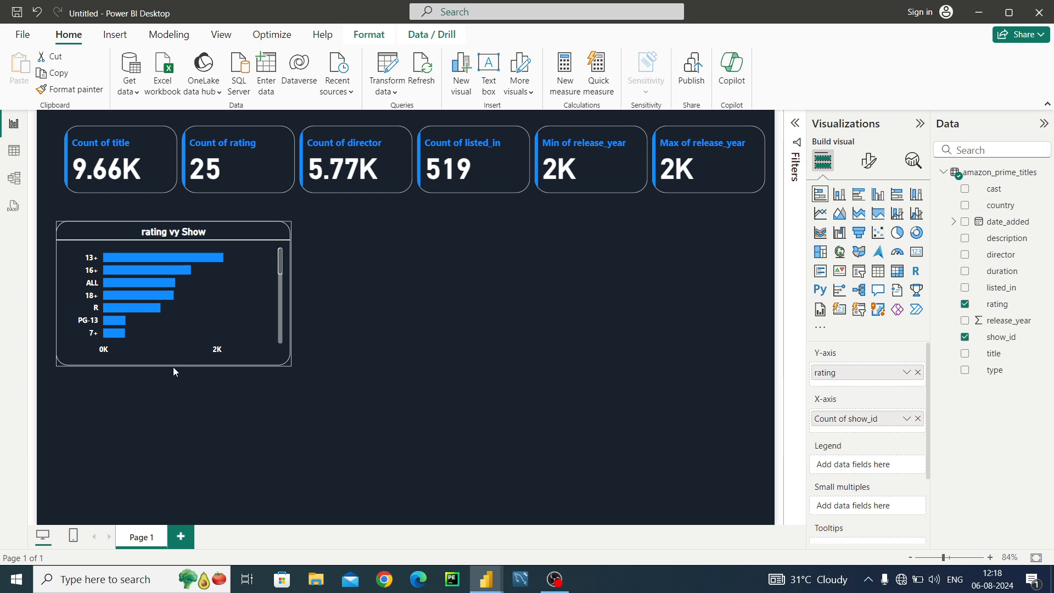
pyautogui.click(355, 286)
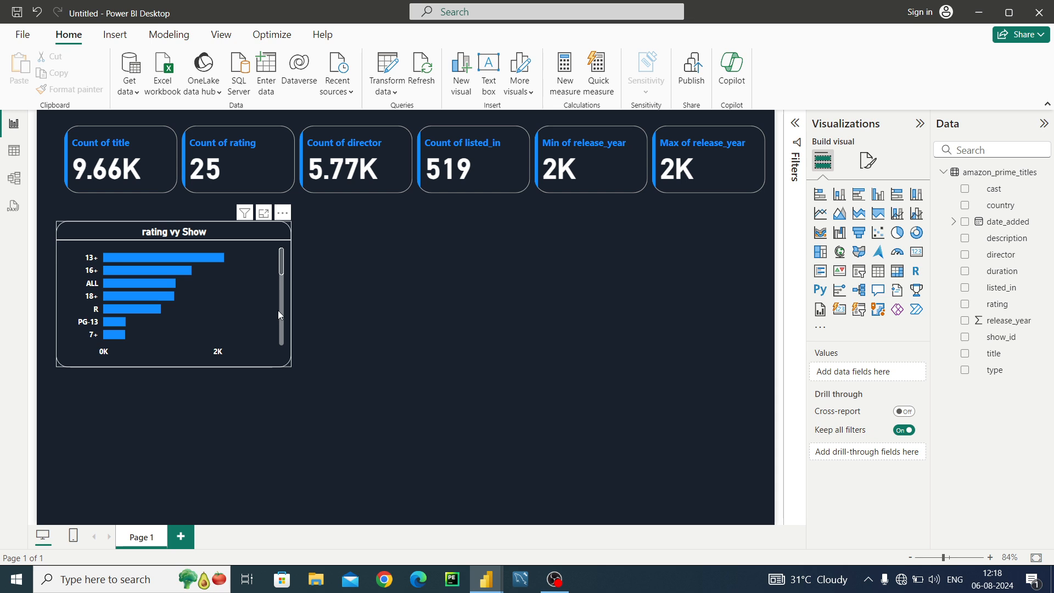
# Capitalize the first letter of the bar chart's title so it reads "Rating vy Show".
pyautogui.click(262, 315)
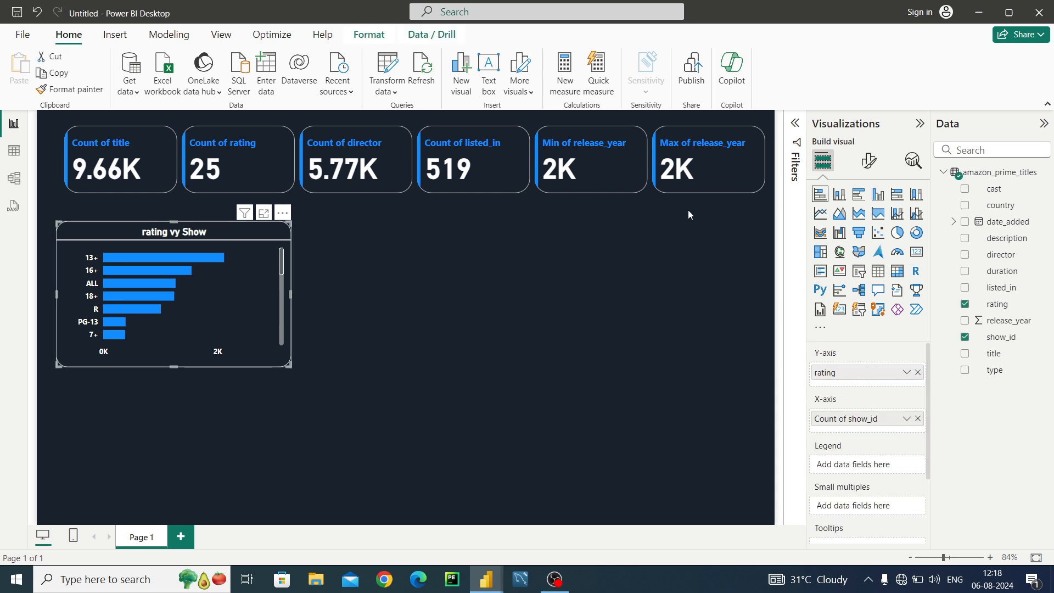
pyautogui.click(868, 159)
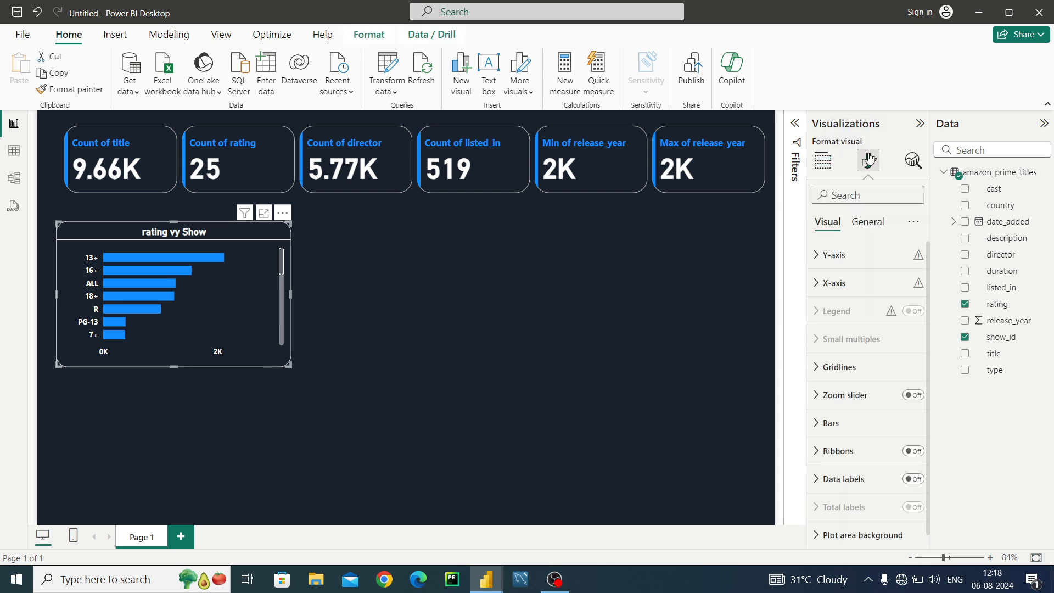
pyautogui.click(866, 227)
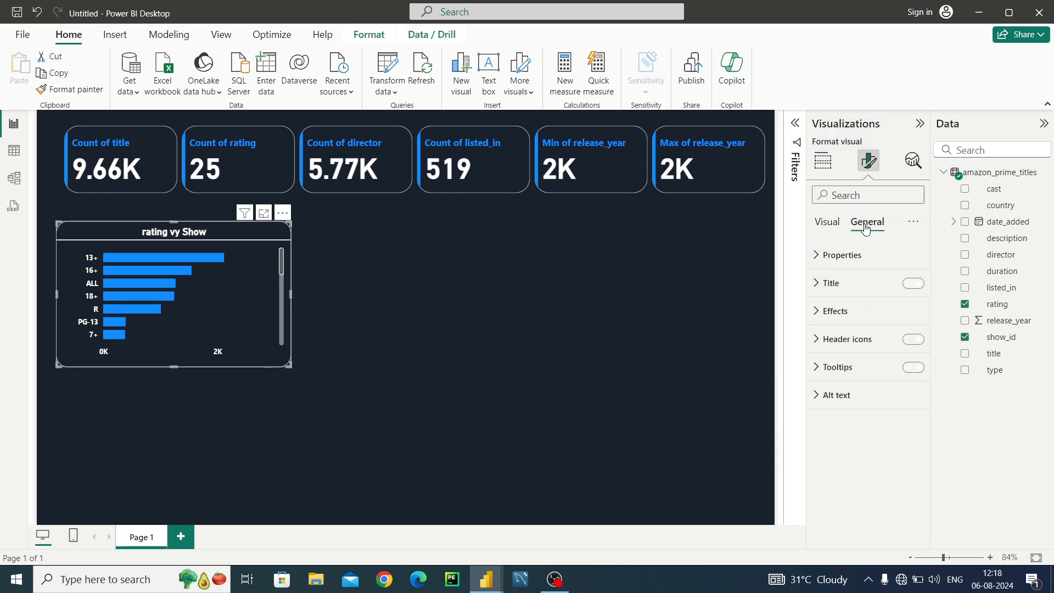
pyautogui.click(831, 285)
pyautogui.click(827, 352)
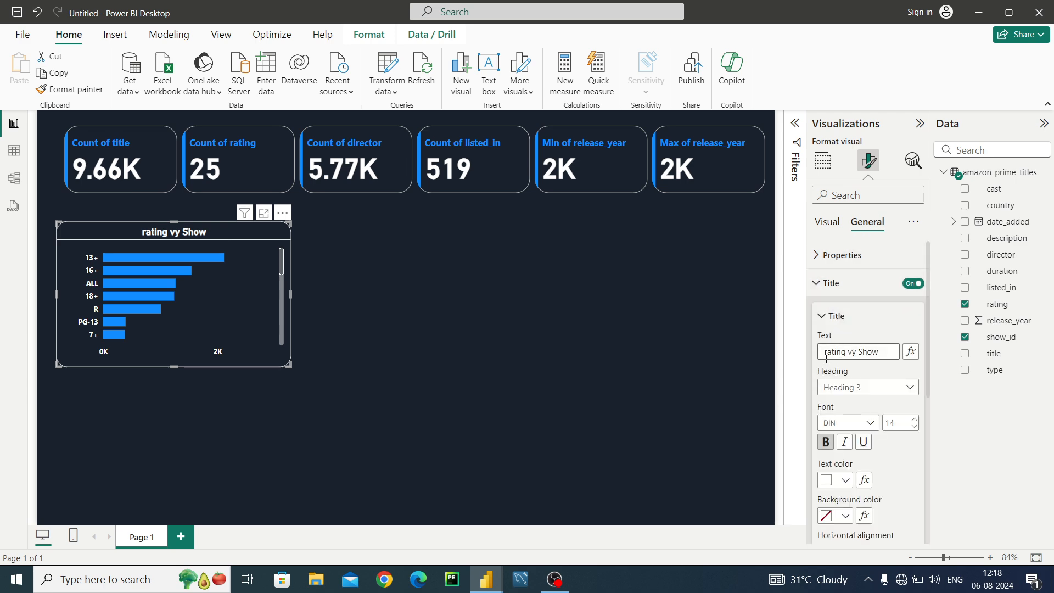
pyautogui.press('BackSpace')
pyautogui.press('BackSpace')
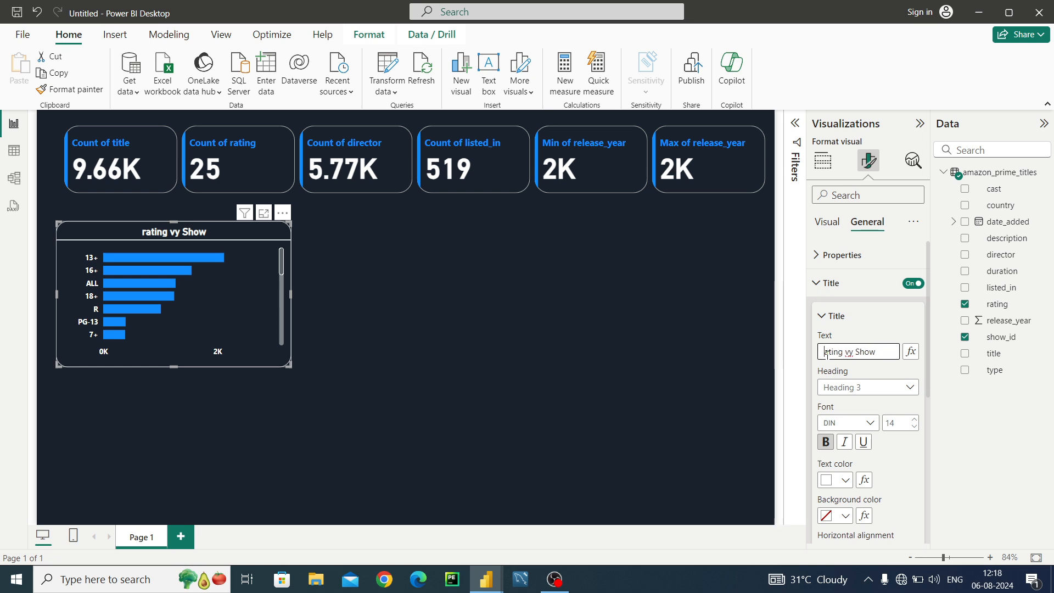
pyautogui.write('Ra')
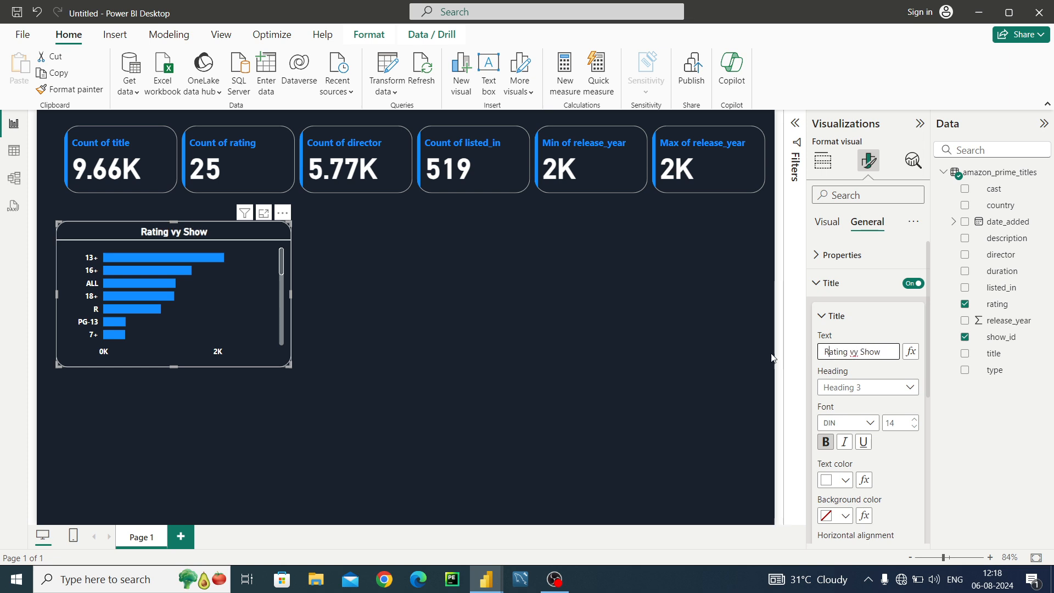
pyautogui.click(664, 352)
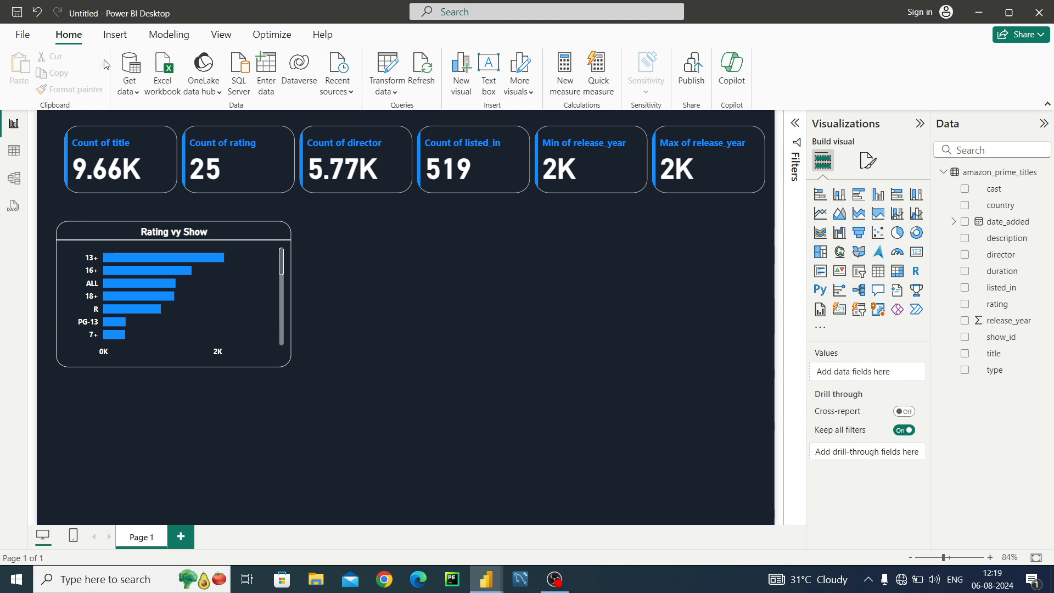
# Insert the "Prime video logo" image from Downloads and place it beside the bar chart, level with its top edge.
pyautogui.click(111, 37)
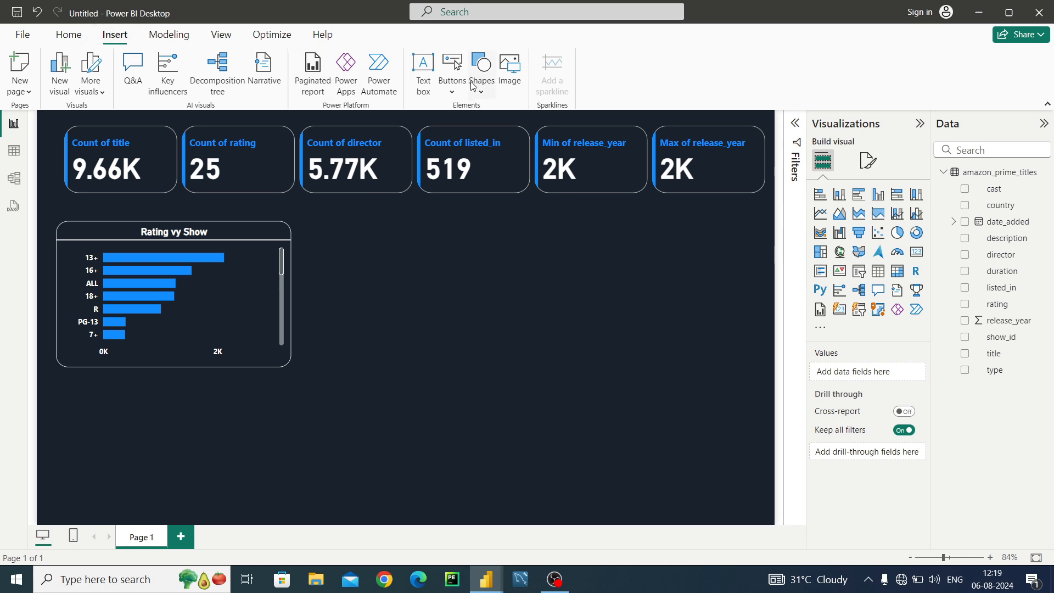
pyautogui.click(510, 84)
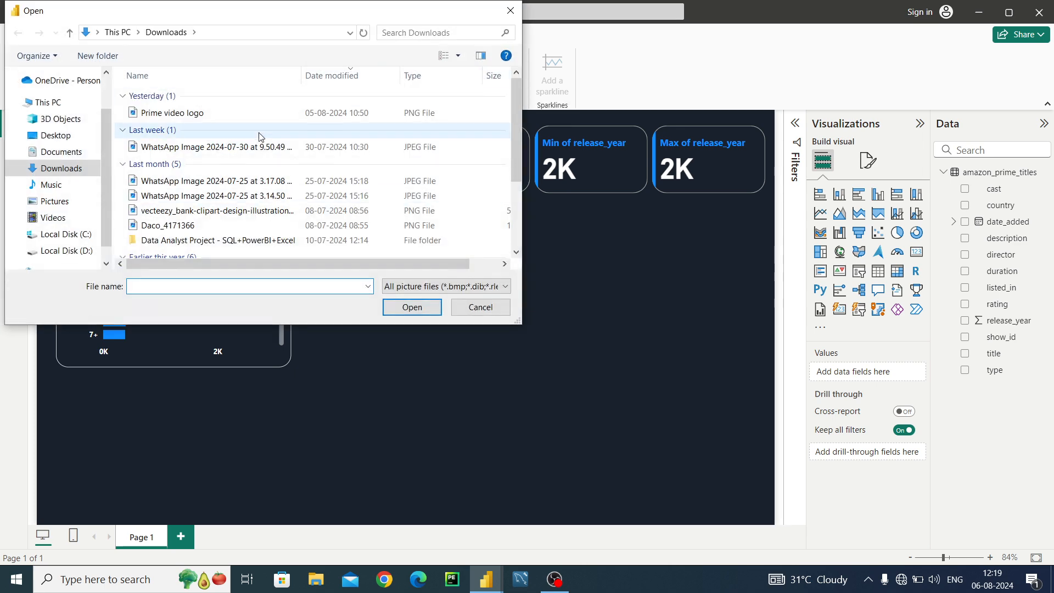
pyautogui.click(243, 114)
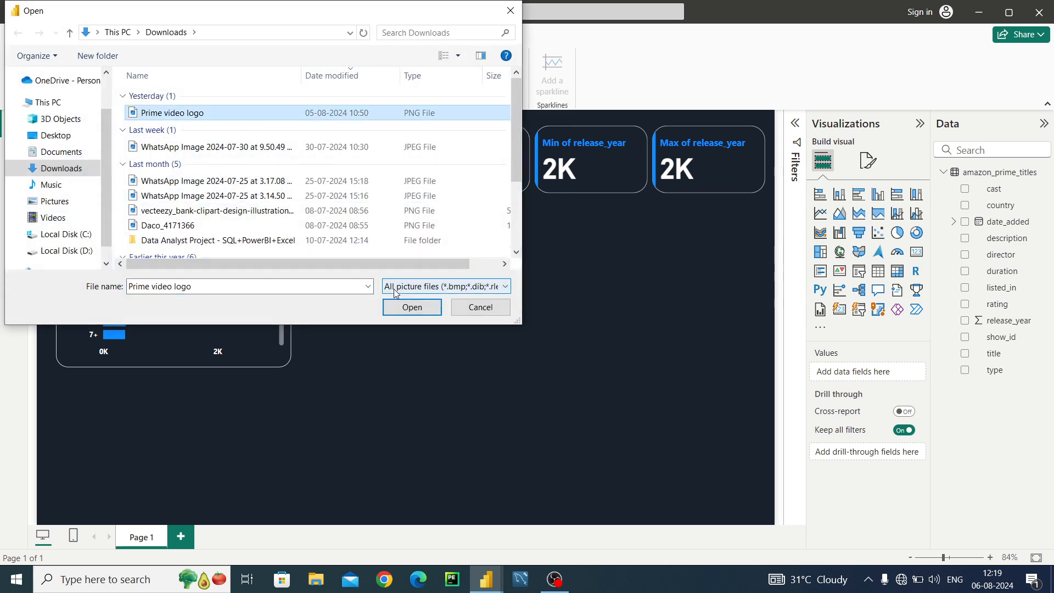
pyautogui.click(410, 307)
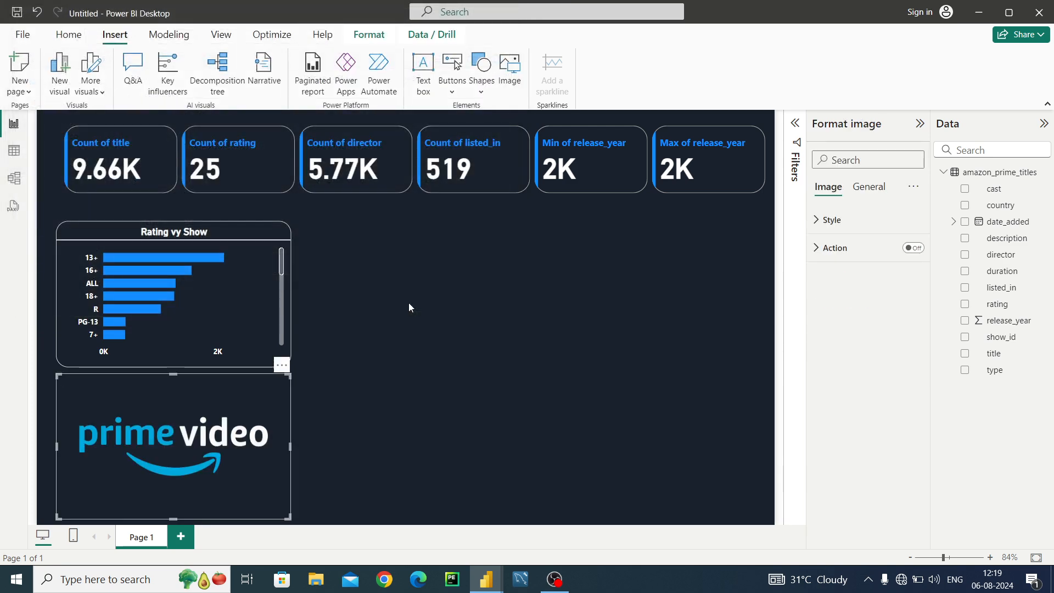
pyautogui.moveTo(183, 428); pyautogui.dragTo(436, 273)
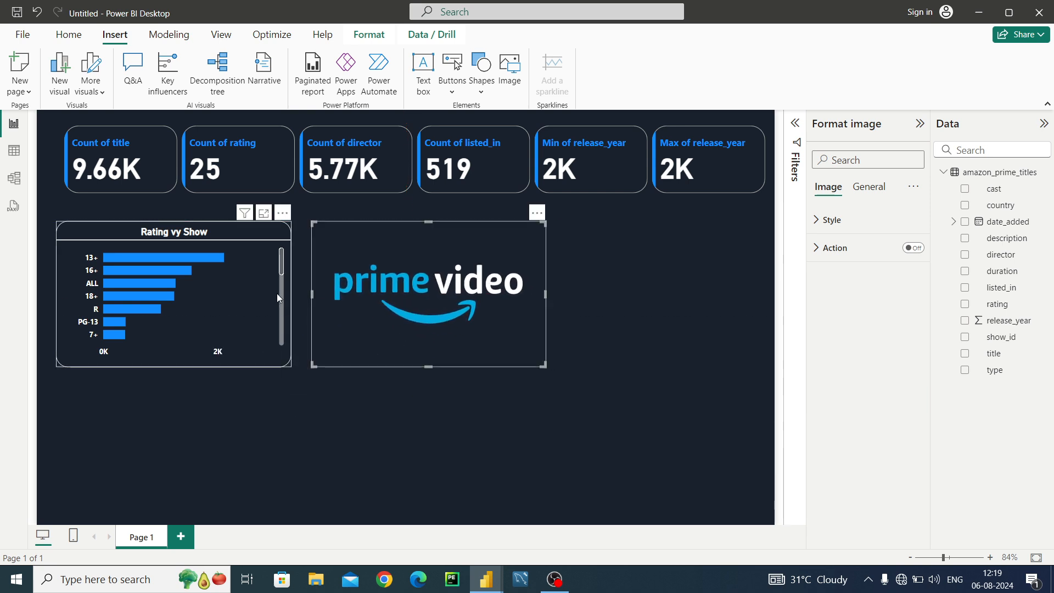
# Copy the bar chart's formatting onto the Prime Video logo image with Format painter.
pyautogui.click(261, 296)
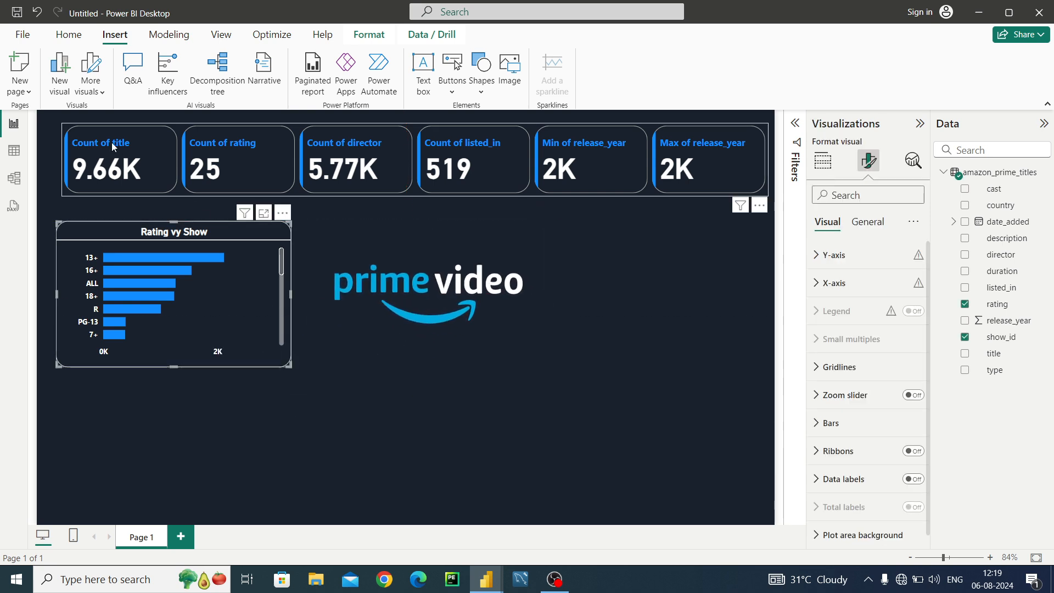
pyautogui.click(69, 35)
pyautogui.click(70, 89)
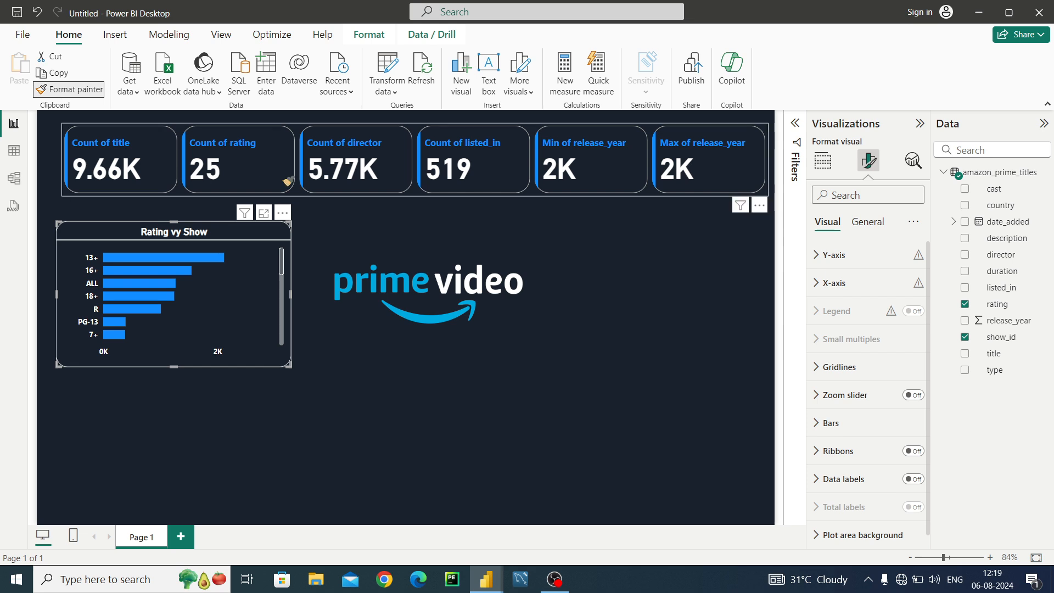
pyautogui.click(397, 248)
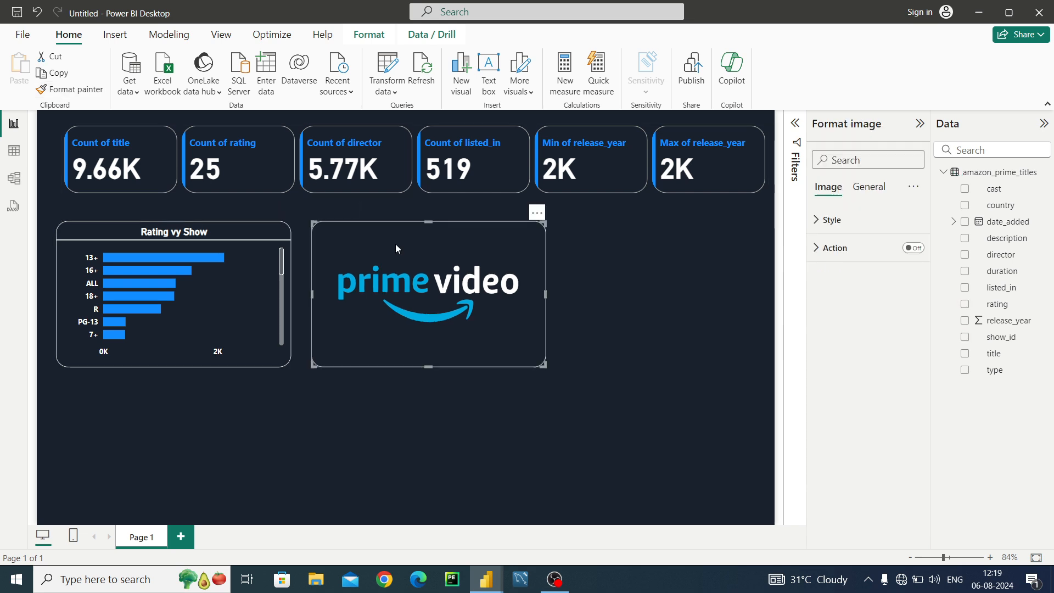
pyautogui.click(627, 284)
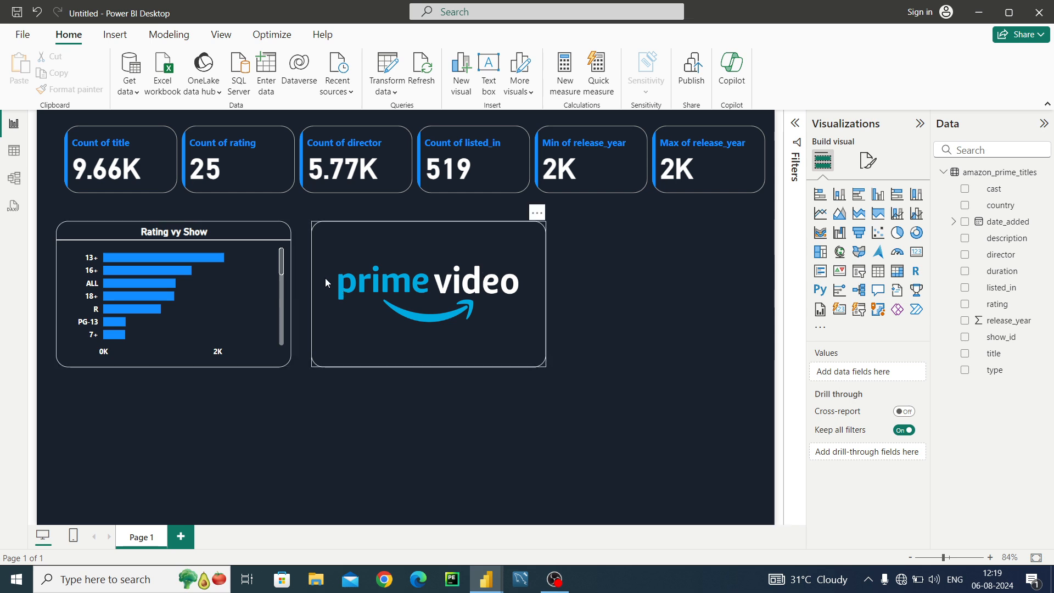
# Shift the bar chart slightly right to line up with the cards, and adjust the logo image's spacing beside it.
pyautogui.moveTo(325, 278); pyautogui.dragTo(334, 277)
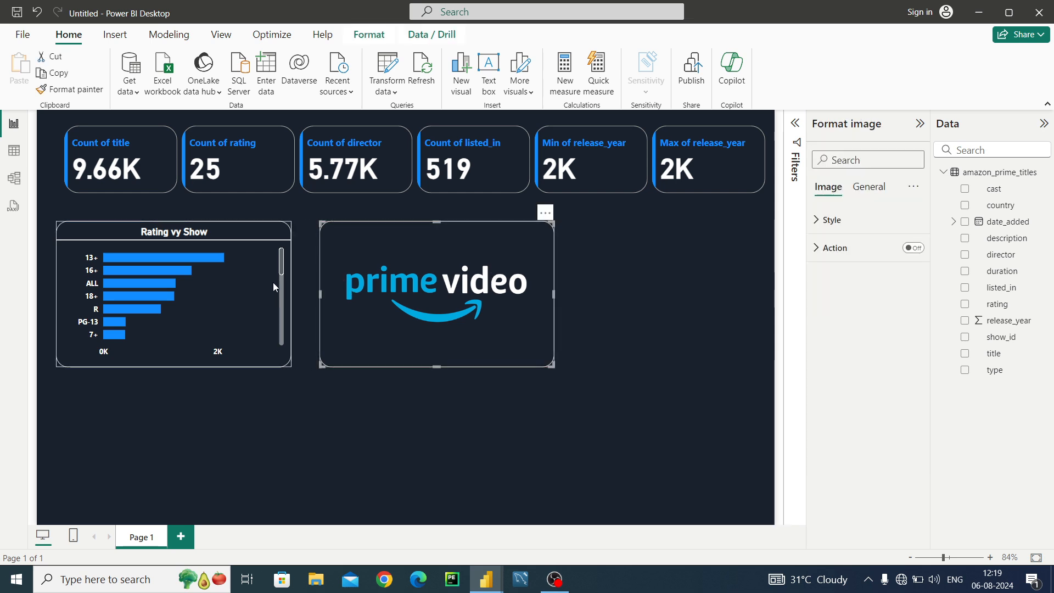
pyautogui.moveTo(199, 310); pyautogui.dragTo(207, 309)
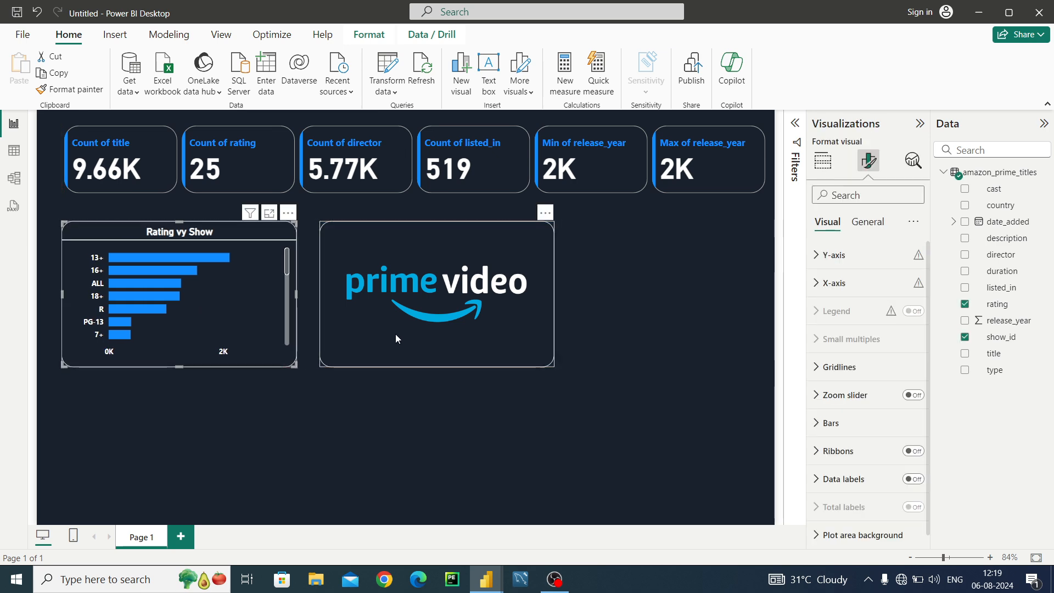
pyautogui.moveTo(392, 334); pyautogui.dragTo(389, 334)
pyautogui.click(657, 299)
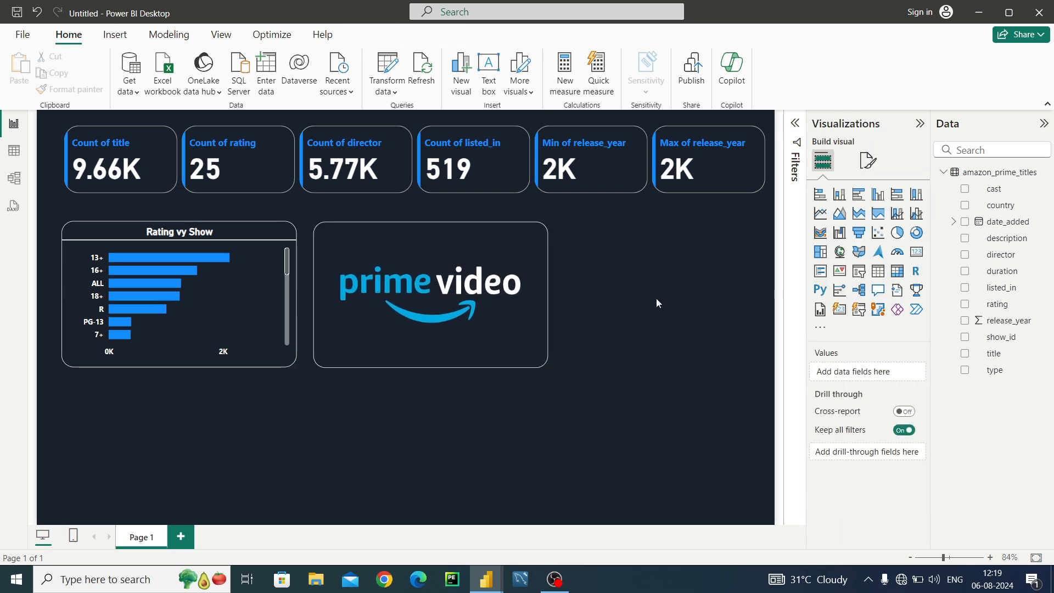
# Switch to the amaonprime report and examine the bar formatting and custom colour code of its "Rating by Shows" chart.
pyautogui.moveTo(486, 578)
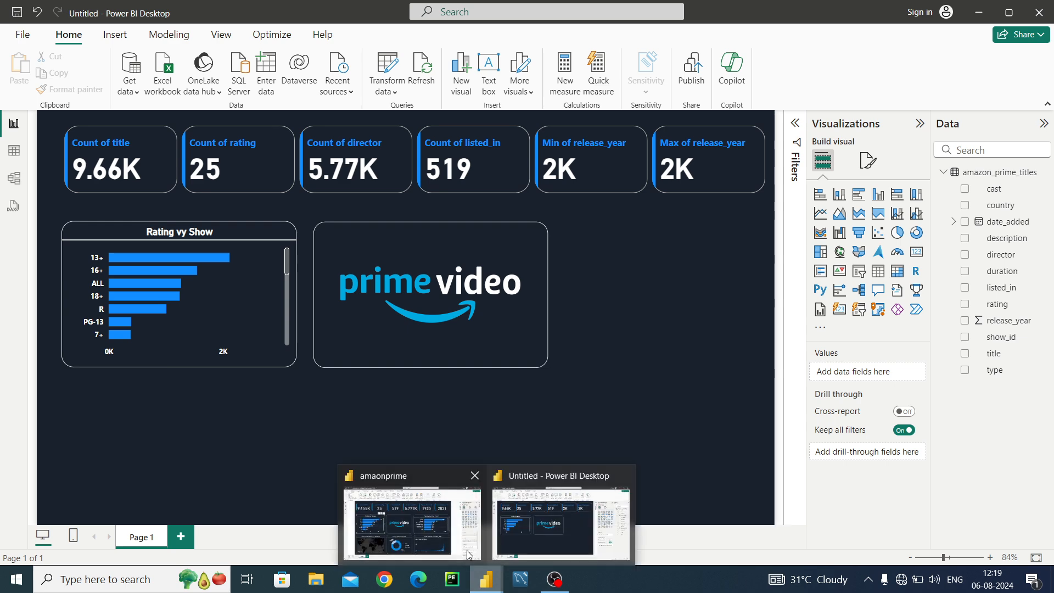
pyautogui.click(414, 510)
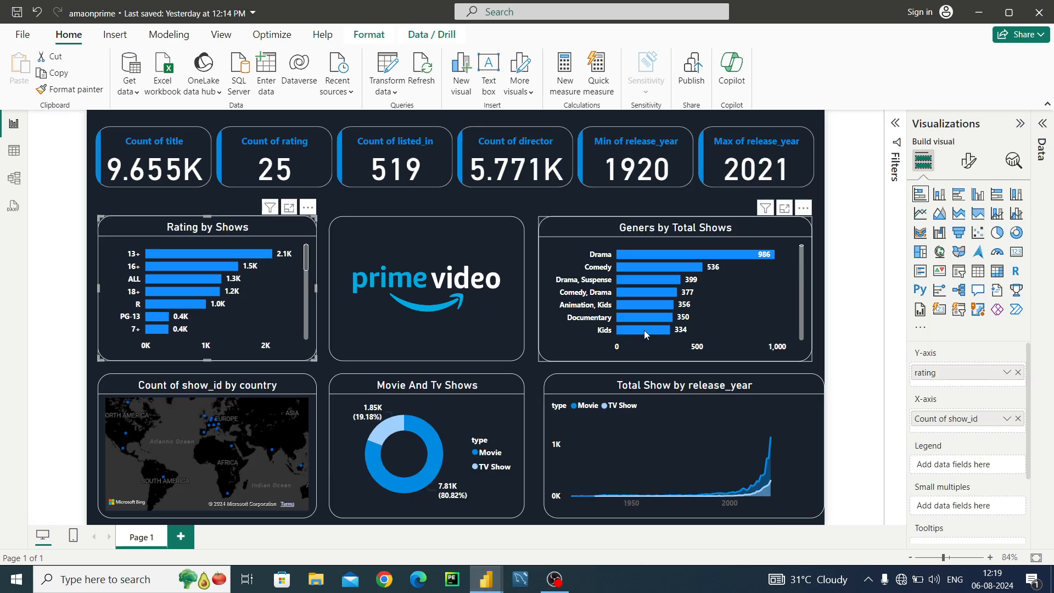
pyautogui.click(736, 310)
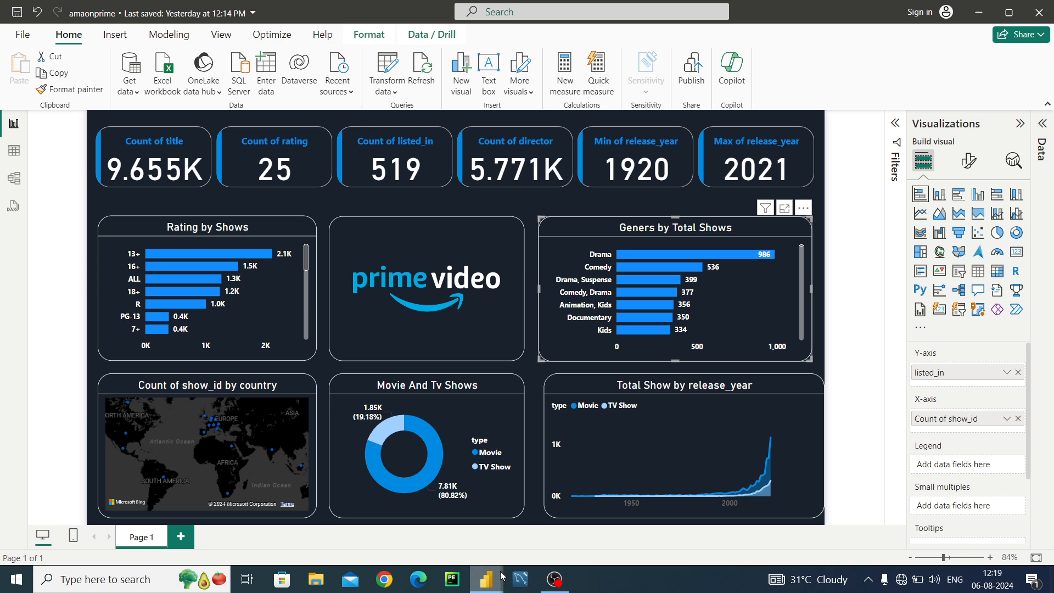
pyautogui.click(273, 313)
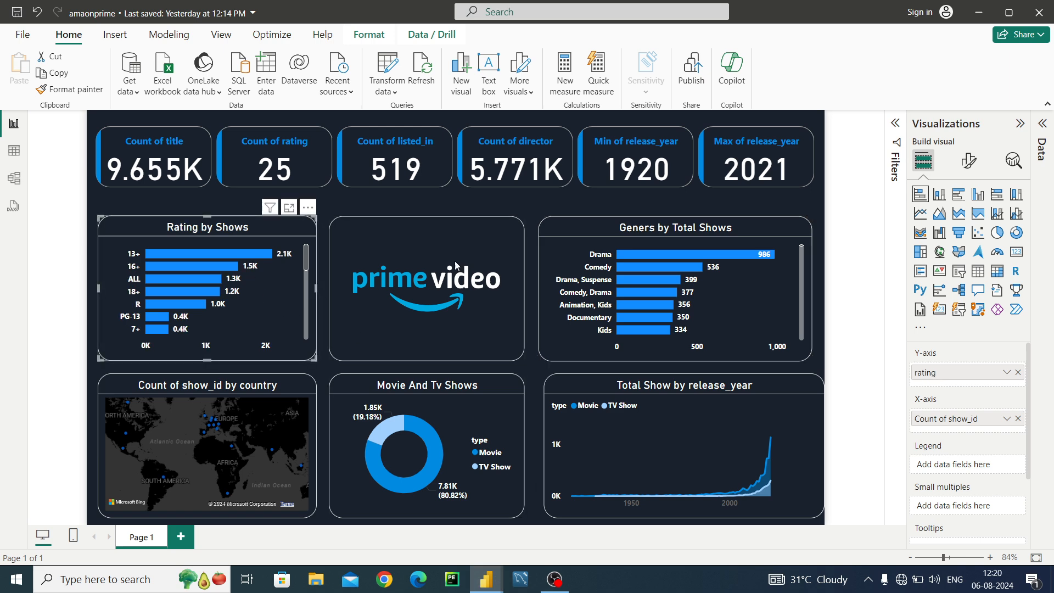
pyautogui.click(964, 168)
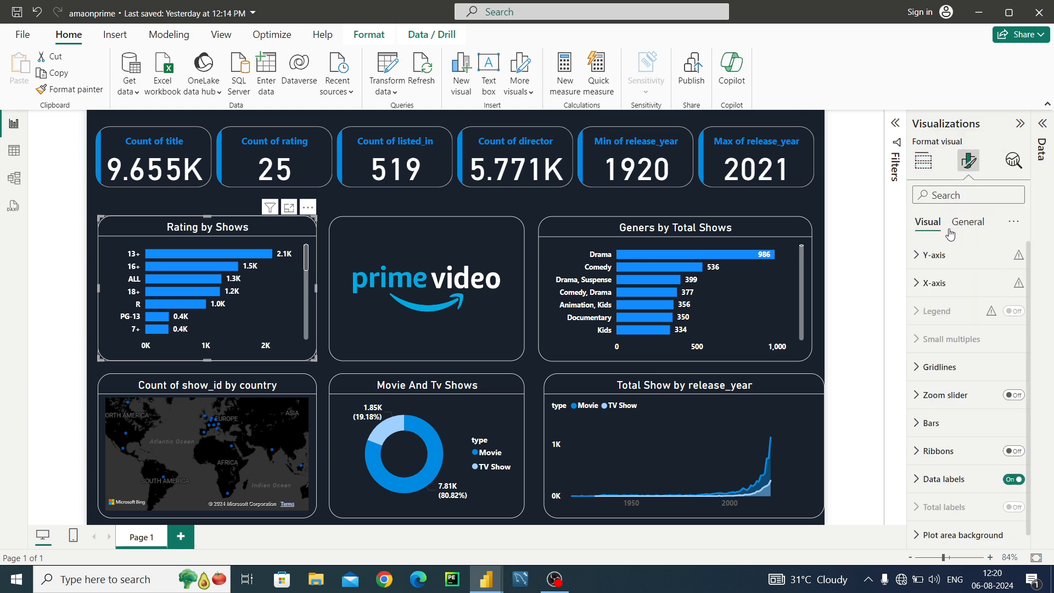
pyautogui.click(956, 427)
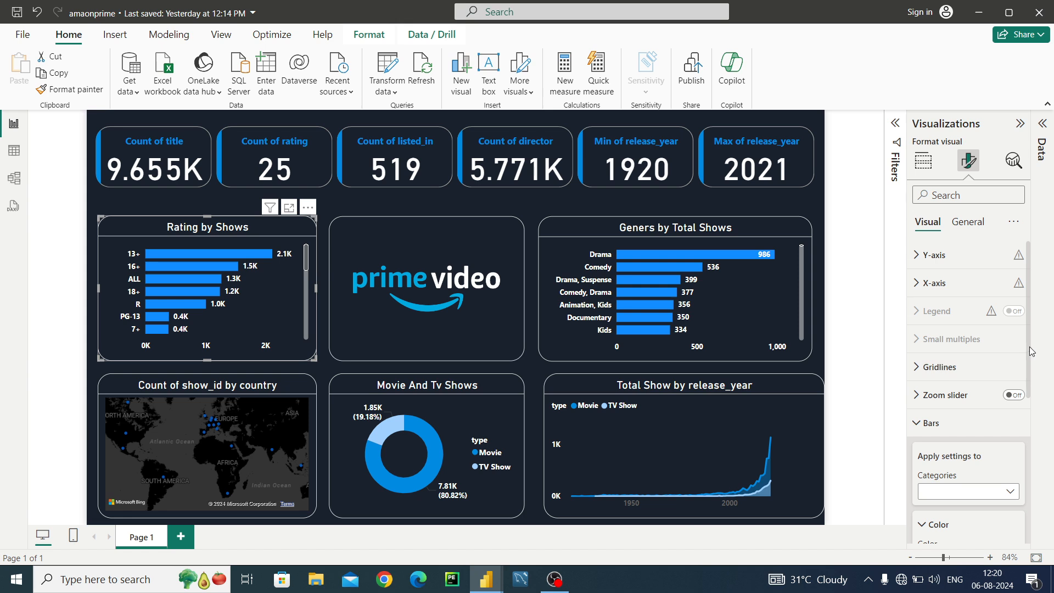
pyautogui.scroll(-5, 965, 417)
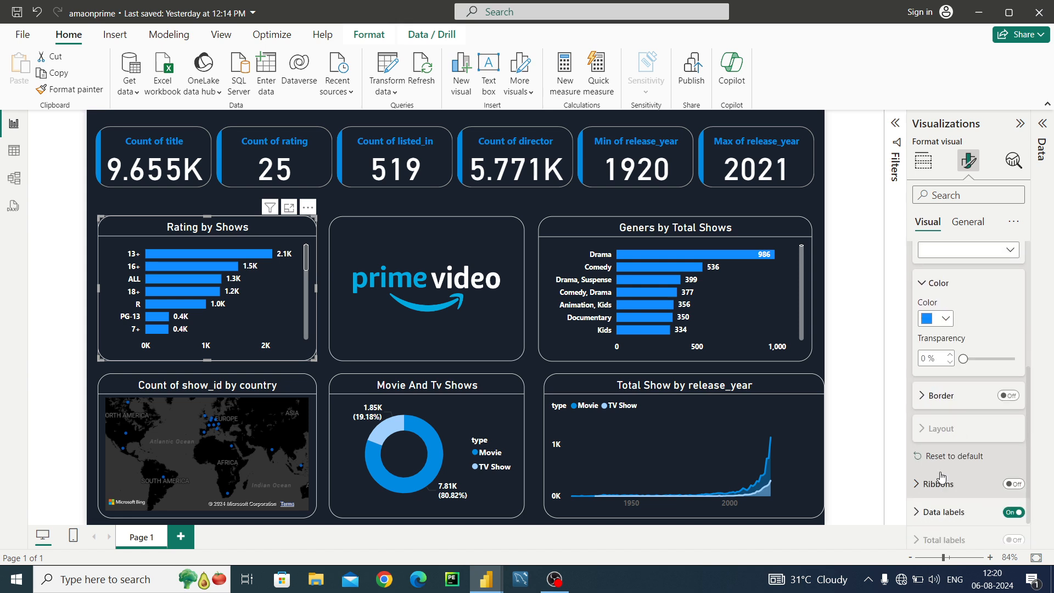
pyautogui.scroll(4, 942, 476)
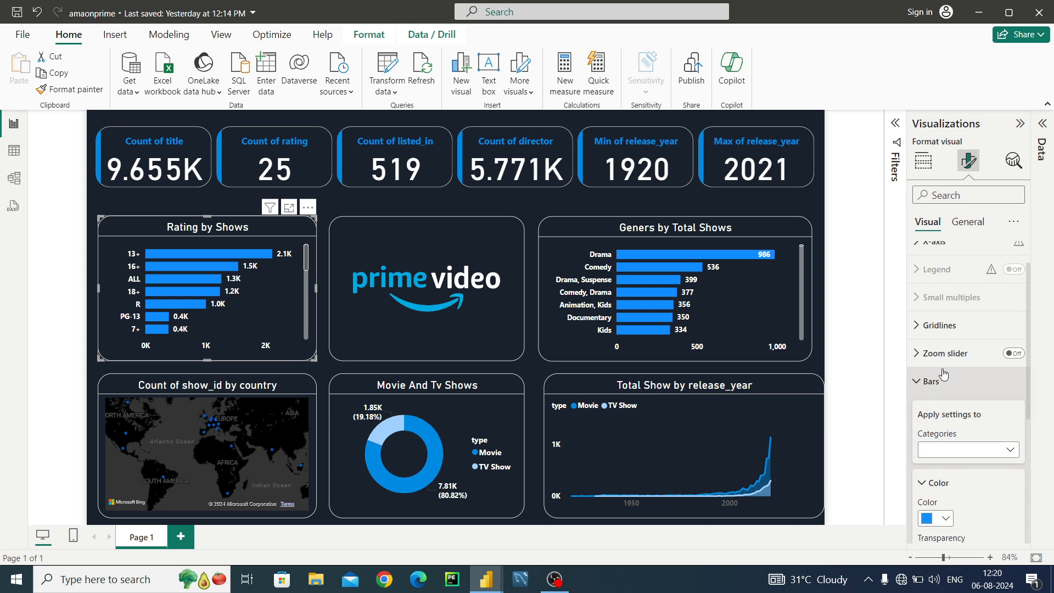
pyautogui.scroll(-1, 942, 374)
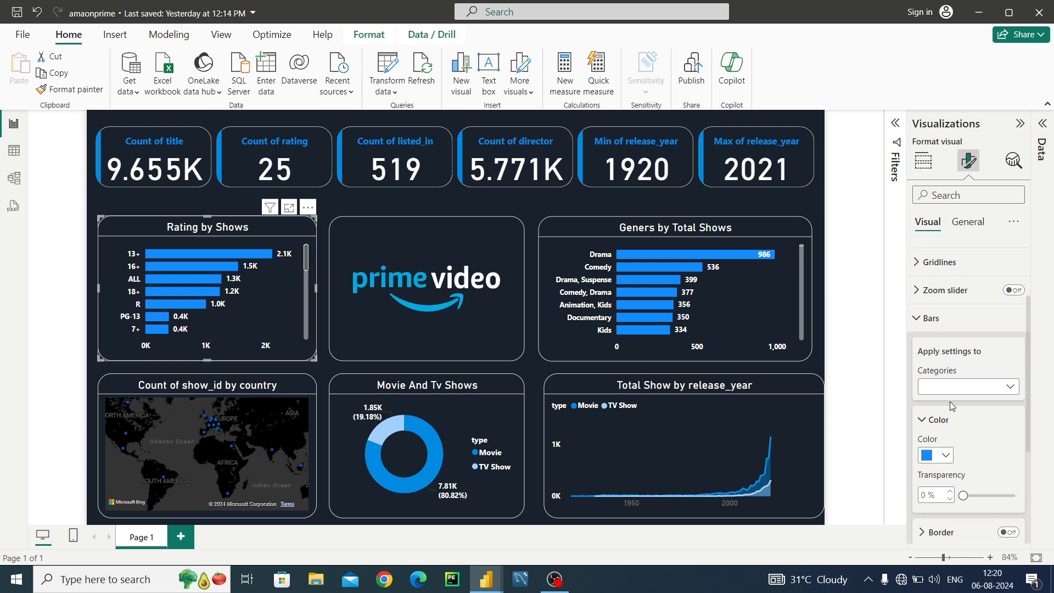
pyautogui.click(945, 455)
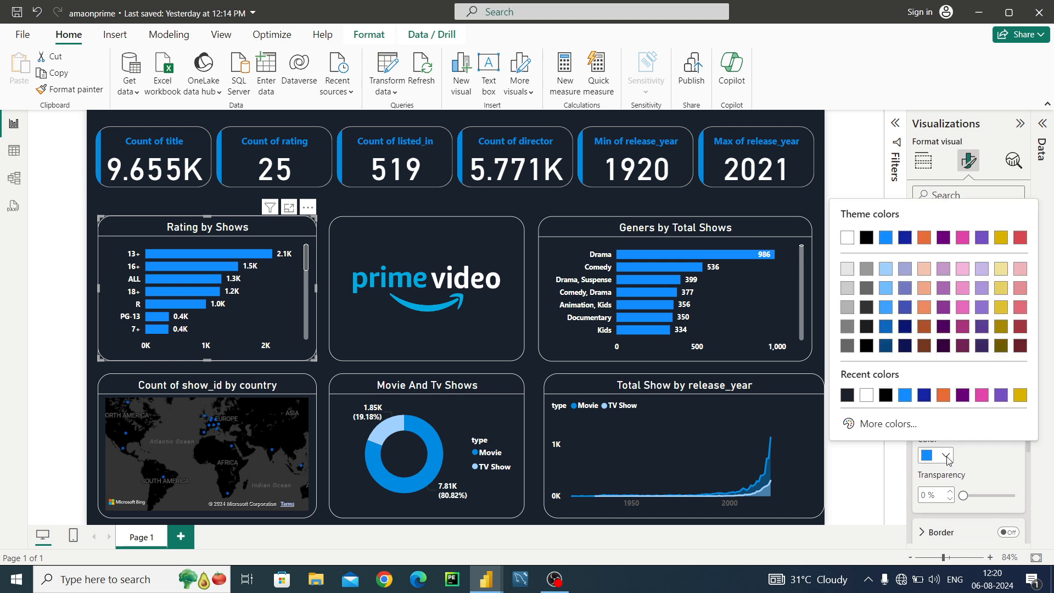
pyautogui.click(885, 424)
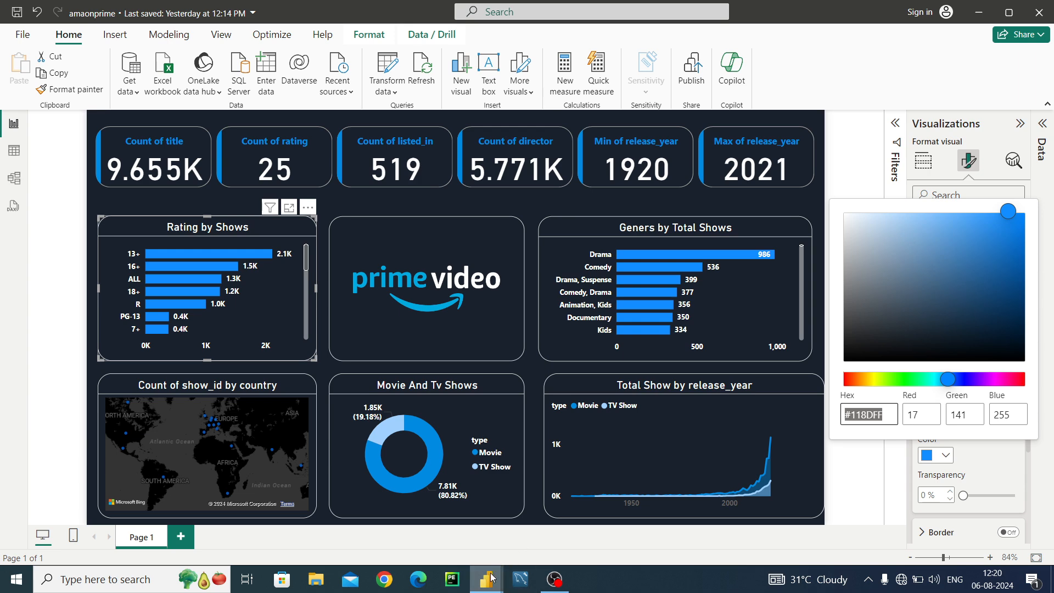
# Switch to the untitled report and check the custom bar colour code of its "Rating vy Show" chart.
pyautogui.moveTo(485, 580)
pyautogui.click(541, 537)
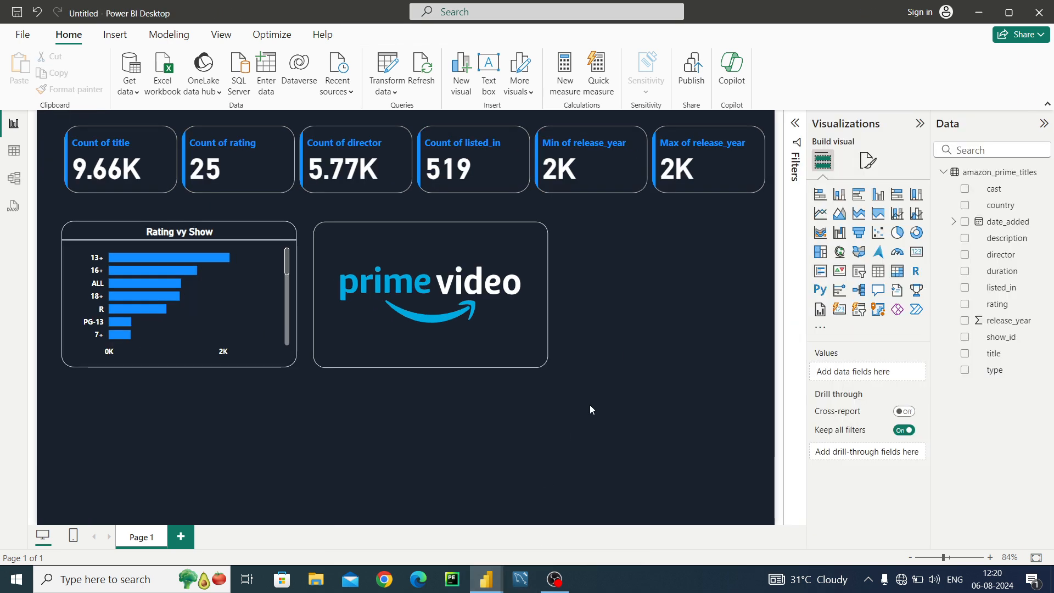
pyautogui.click(242, 321)
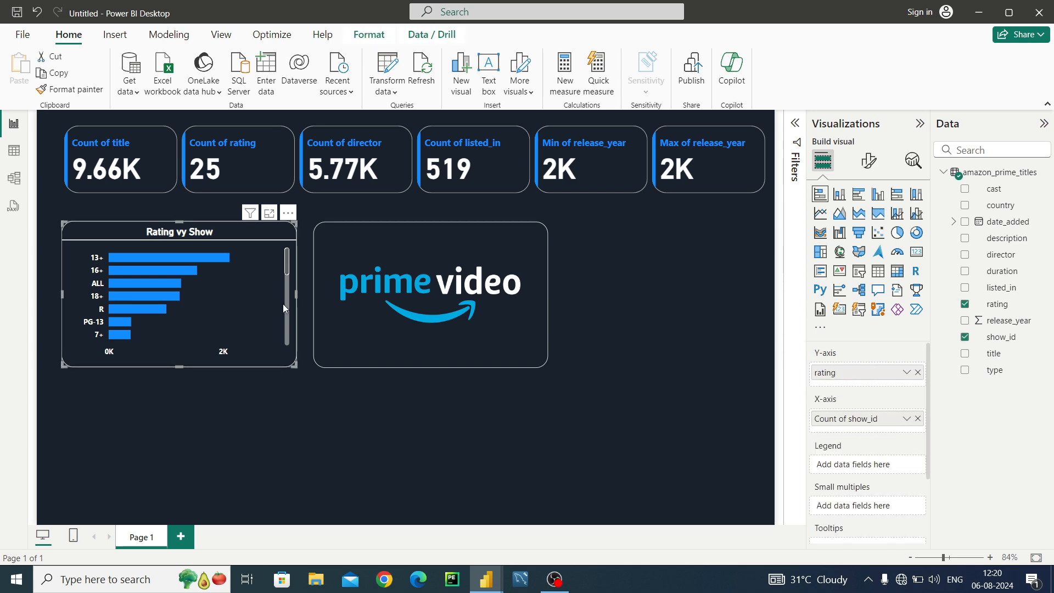
pyautogui.click(867, 165)
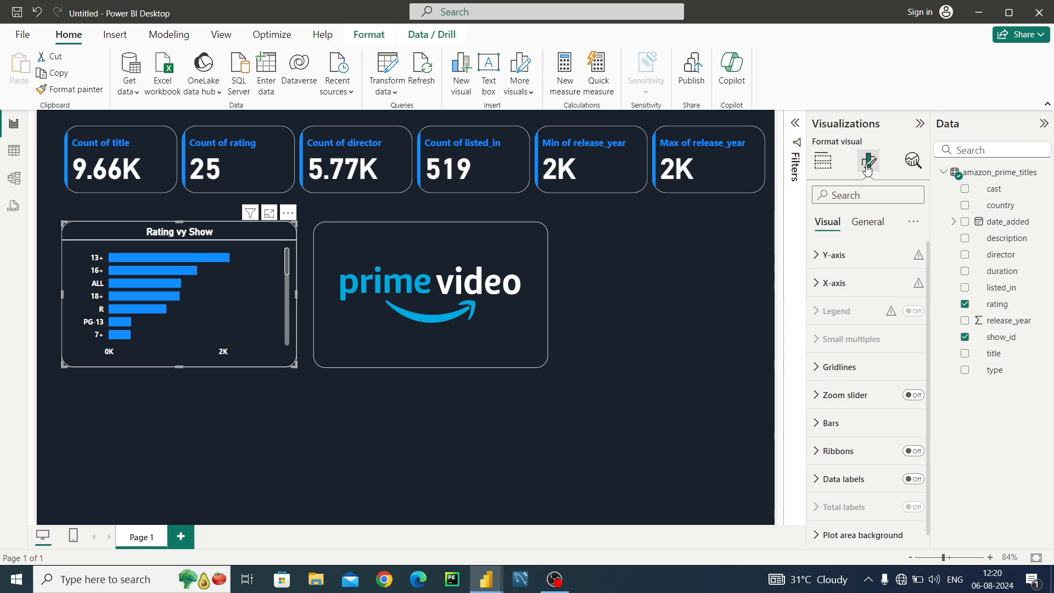
pyautogui.click(830, 431)
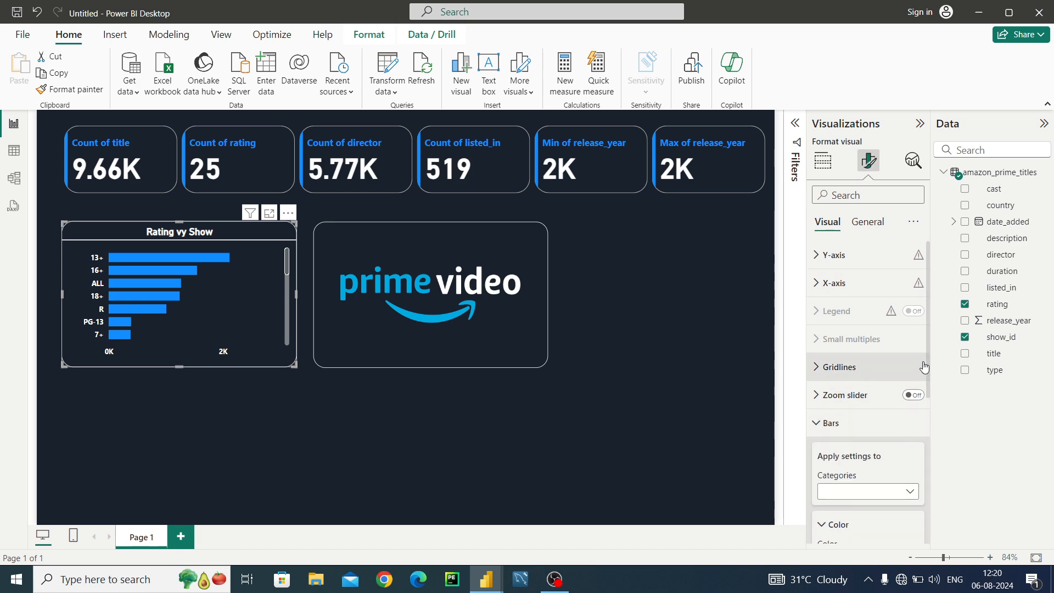
pyautogui.moveTo(926, 357); pyautogui.dragTo(929, 403)
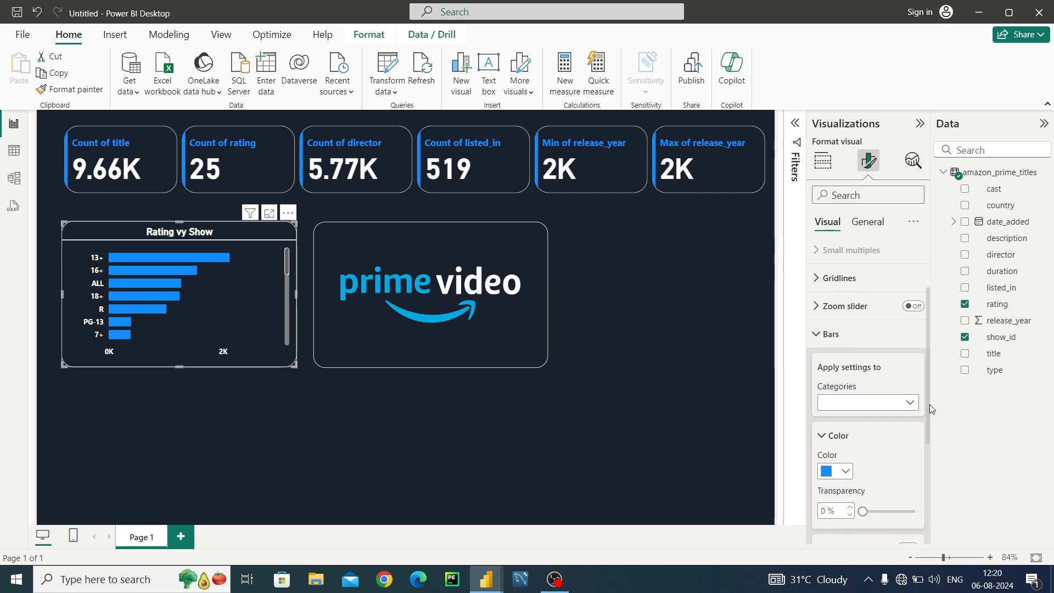
pyautogui.click(847, 472)
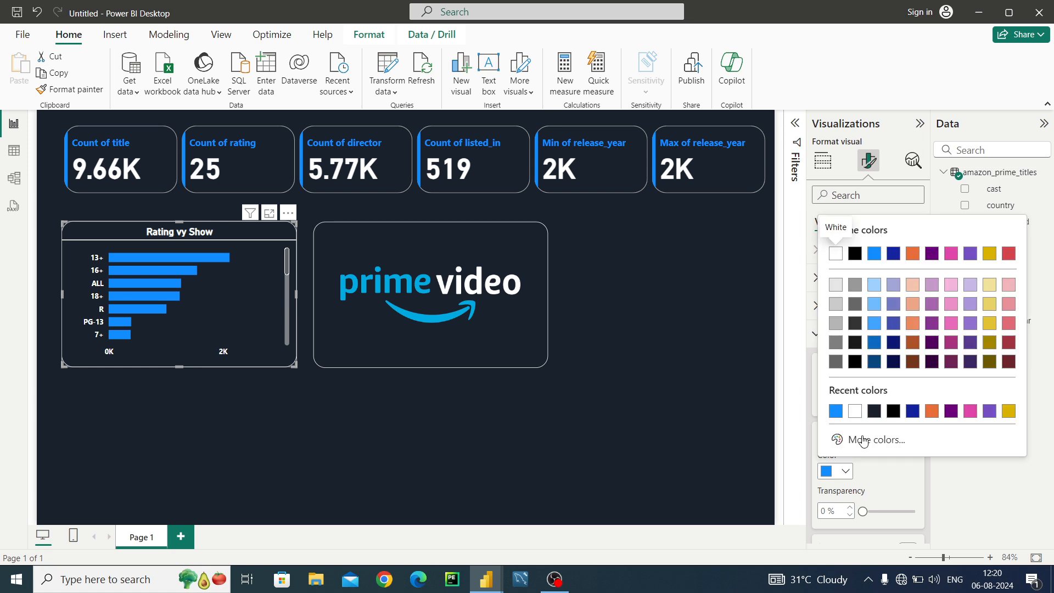
pyautogui.click(863, 440)
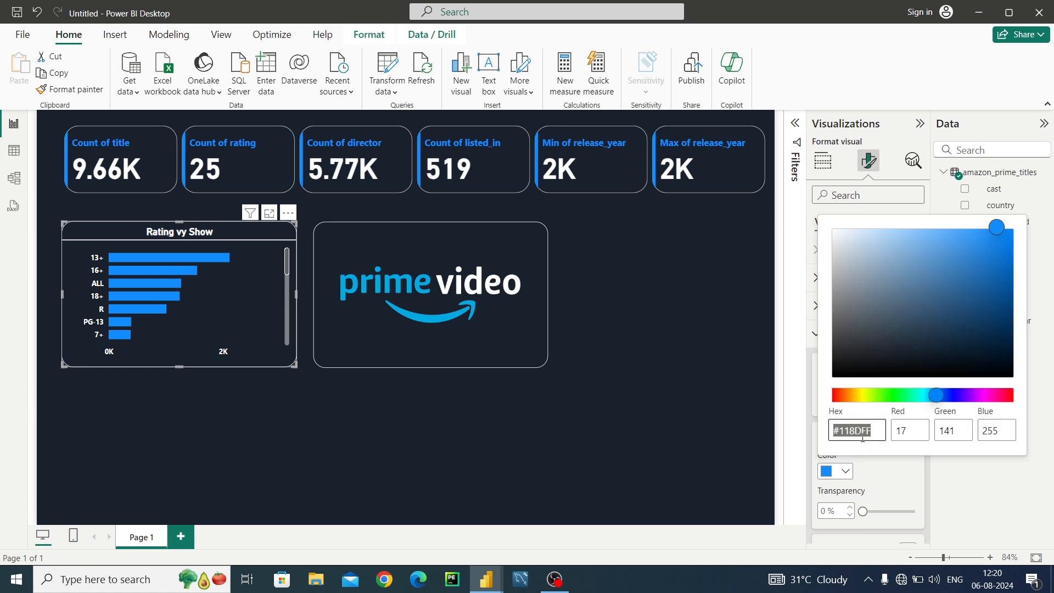
pyautogui.click(730, 395)
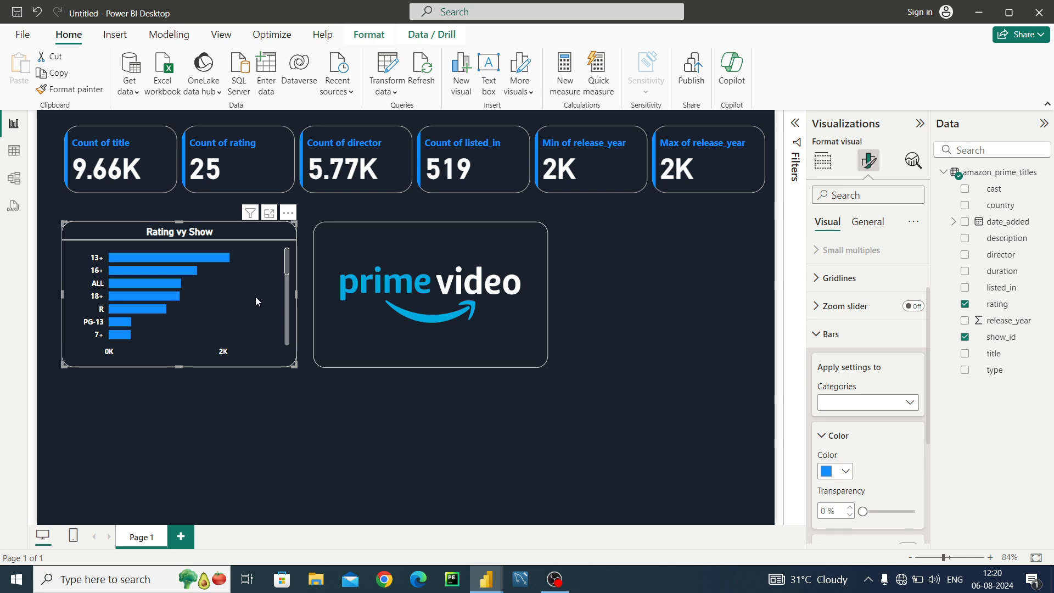
# Duplicate the "Rating vy Show" bar chart and place the copy on the far side of the logo image.
pyautogui.hotkey('ctrl', 'c')
pyautogui.hotkey('ctrl', 'v')
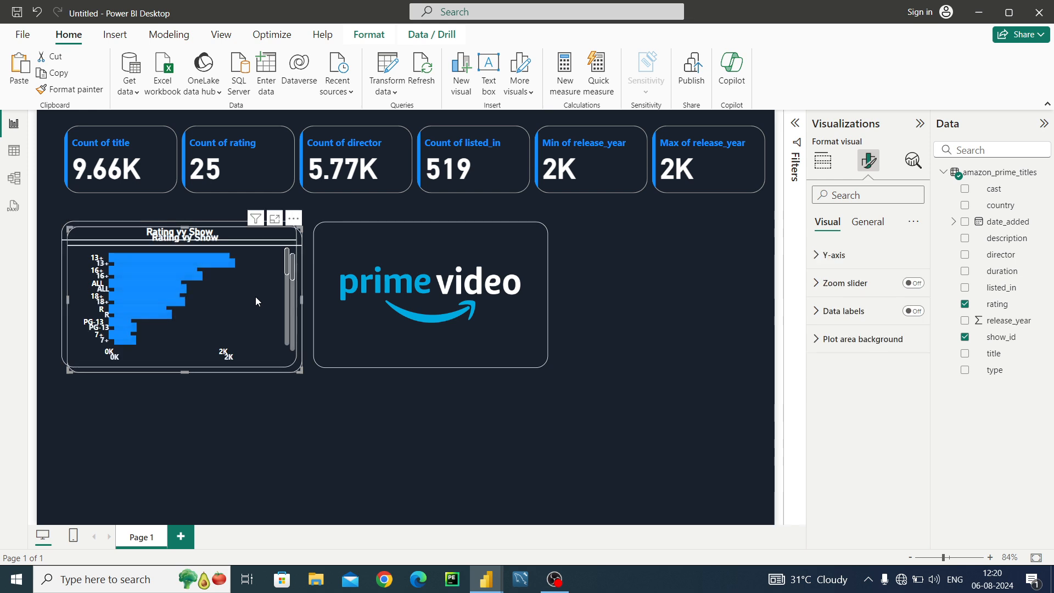
pyautogui.moveTo(256, 300); pyautogui.dragTo(746, 294)
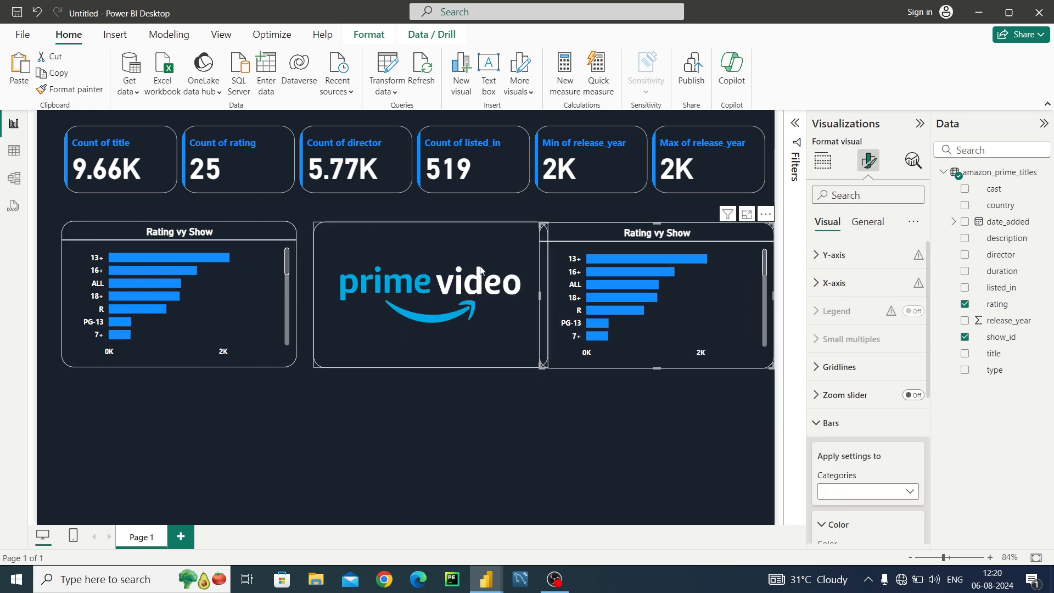
# Narrow the original rating bar chart and move the logo image closer to it.
pyautogui.click(263, 293)
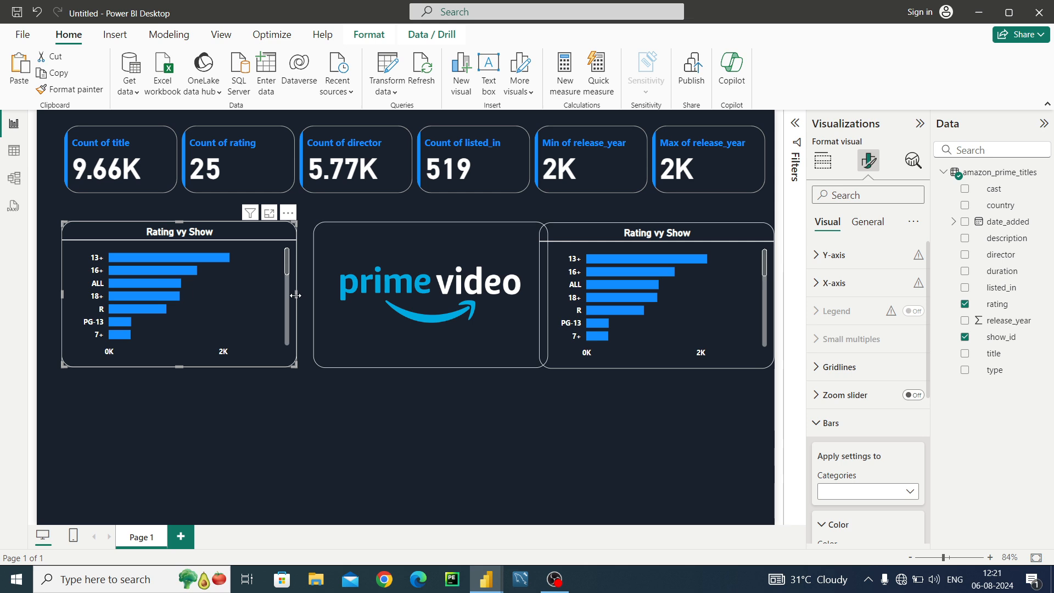
pyautogui.moveTo(298, 294); pyautogui.dragTo(279, 293)
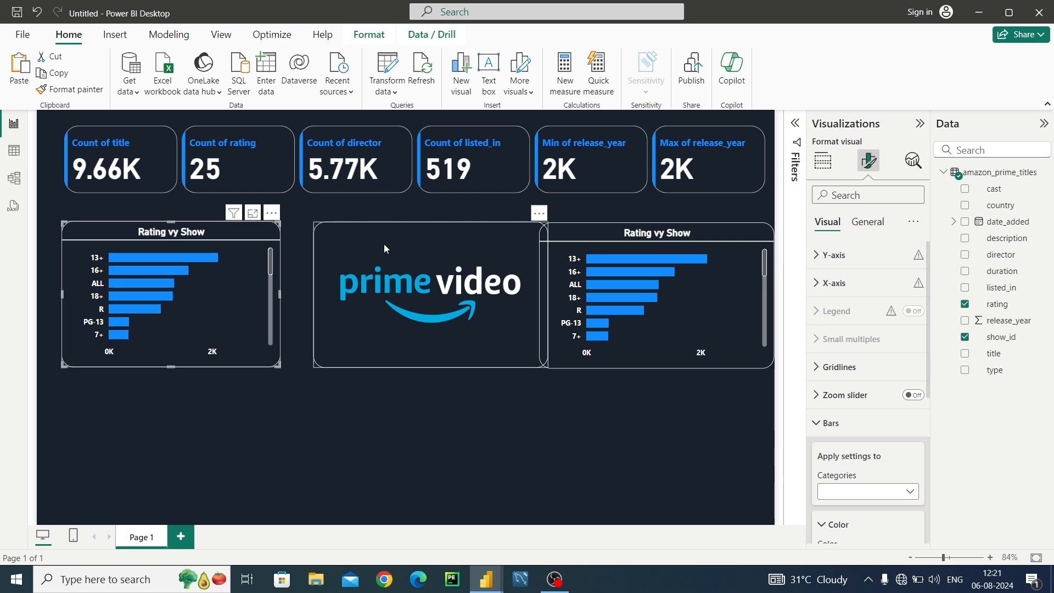
pyautogui.moveTo(383, 244); pyautogui.dragTo(364, 242)
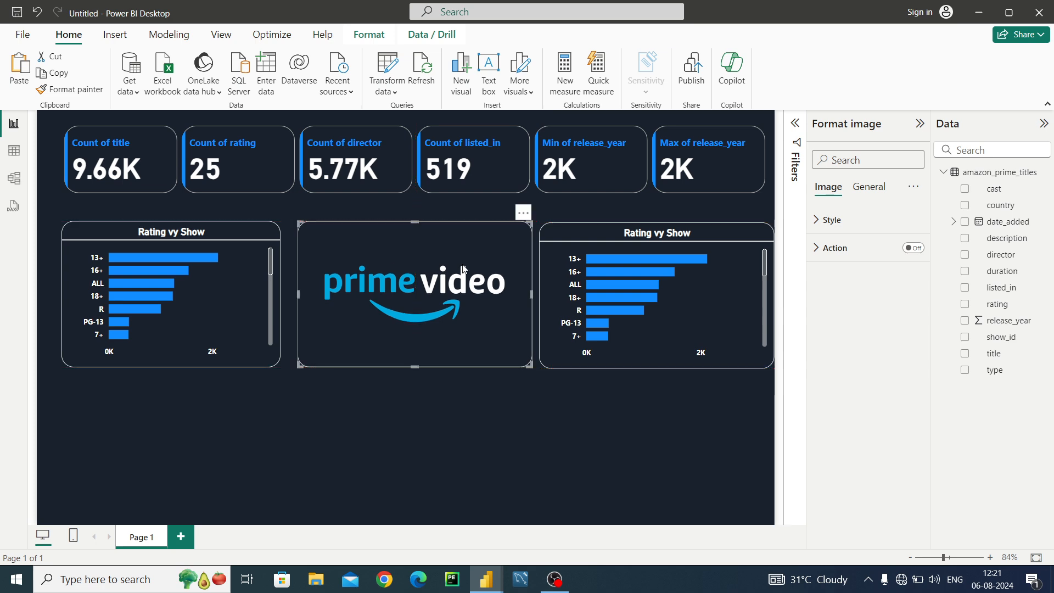
# Narrow the logo image and the duplicated bar chart, and shift the duplicate so the two no longer overlap.
pyautogui.click(534, 292)
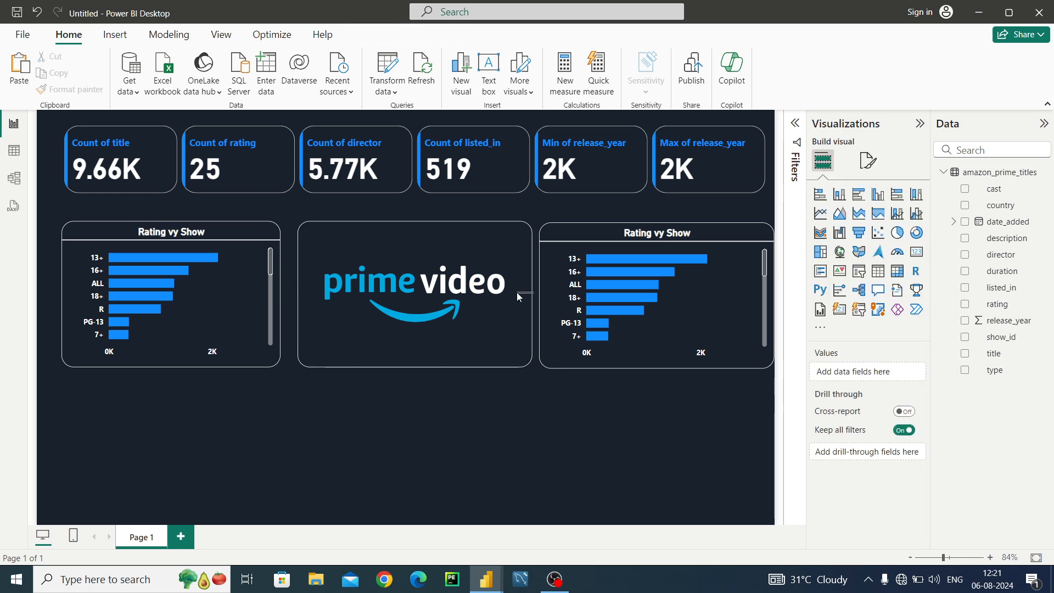
pyautogui.click(535, 292)
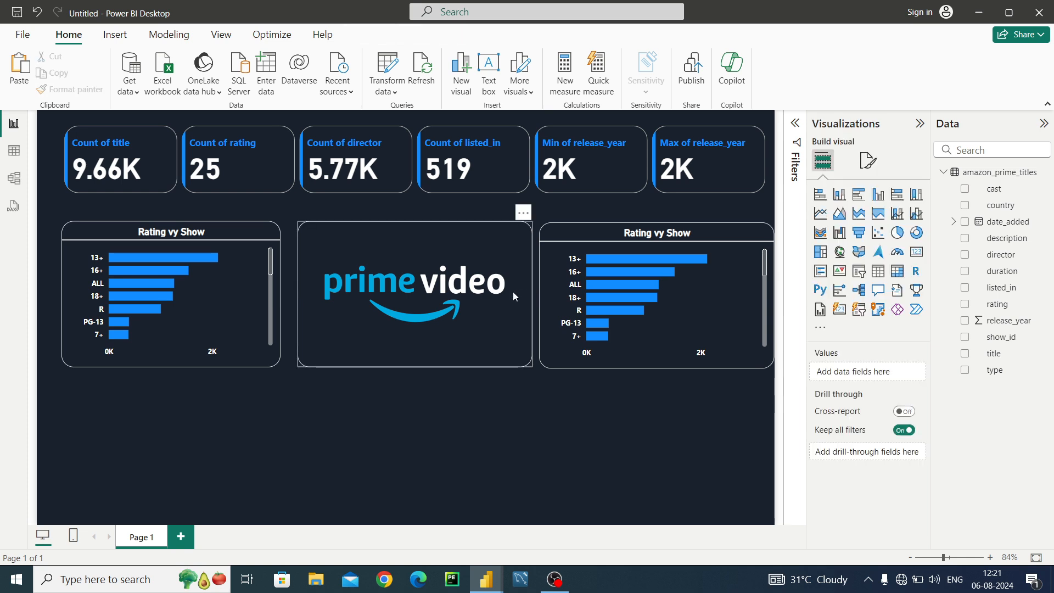
pyautogui.moveTo(532, 292)
pyautogui.mouseDown()
pyautogui.moveTo(512, 294)
pyautogui.moveTo(541, 285)
pyautogui.mouseUp()
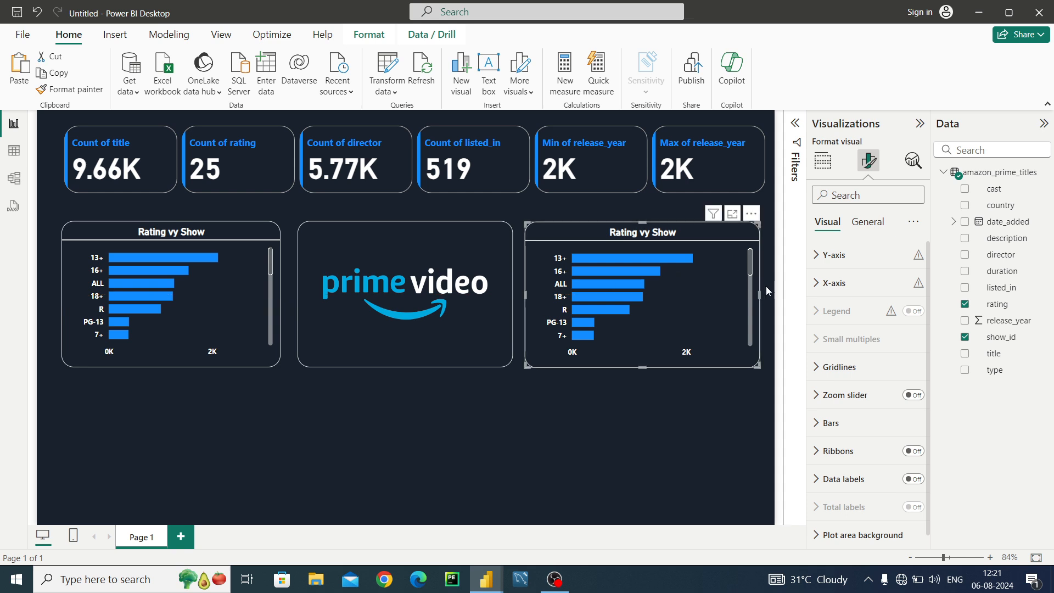
pyautogui.moveTo(758, 291); pyautogui.dragTo(749, 292)
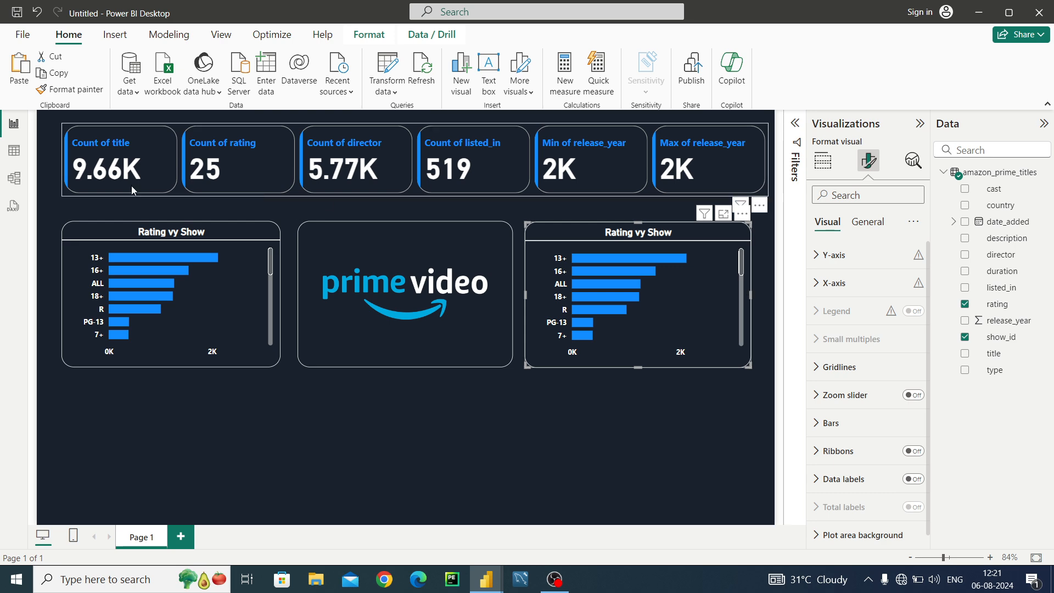
# Distribute the two bar charts and the logo image horizontally with even spacing.
pyautogui.moveTo(49, 209); pyautogui.dragTo(766, 408)
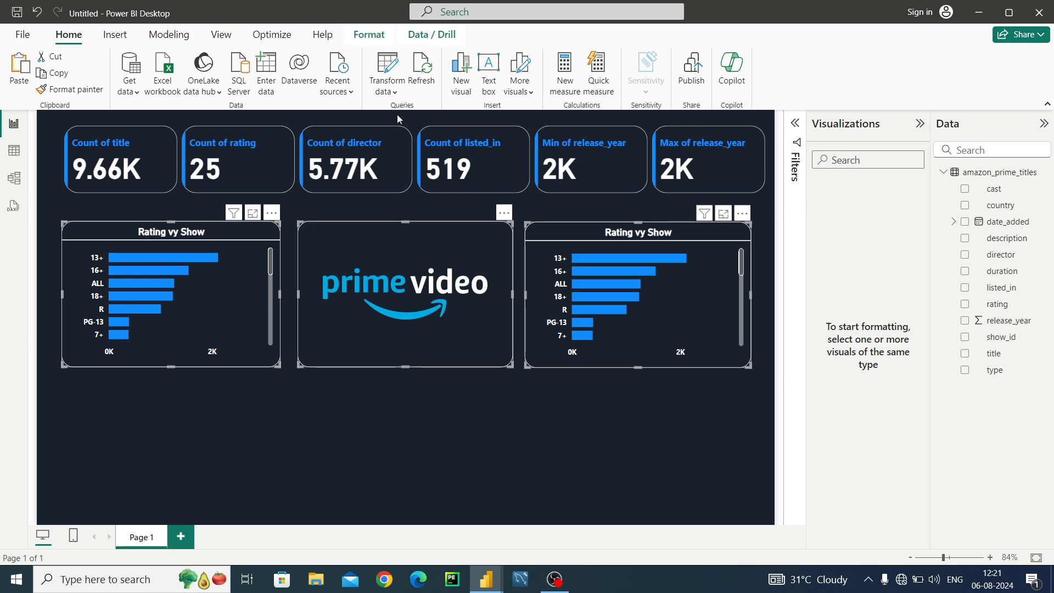
pyautogui.click(363, 40)
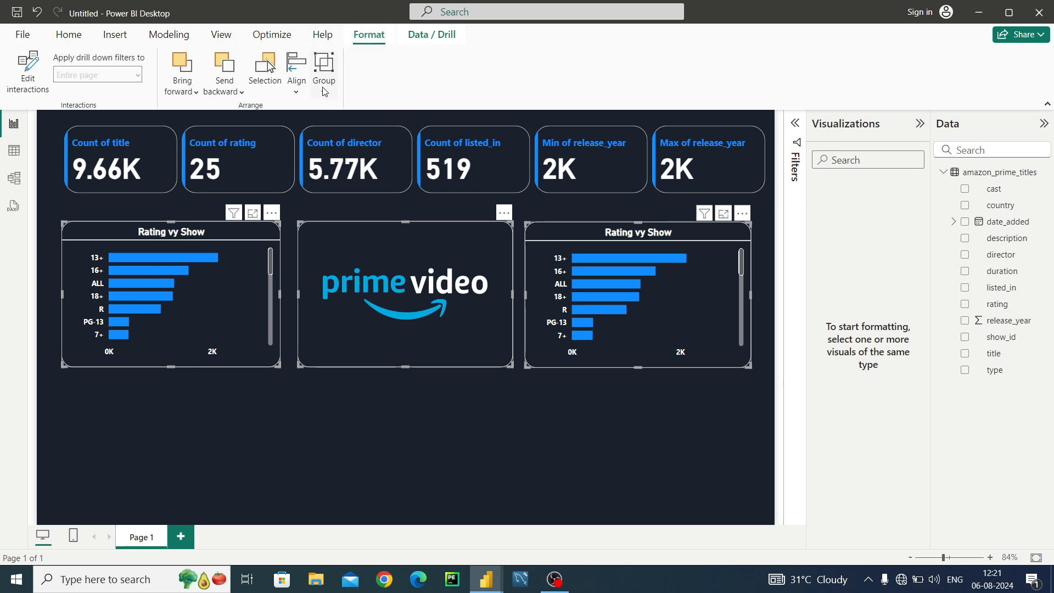
pyautogui.click(304, 88)
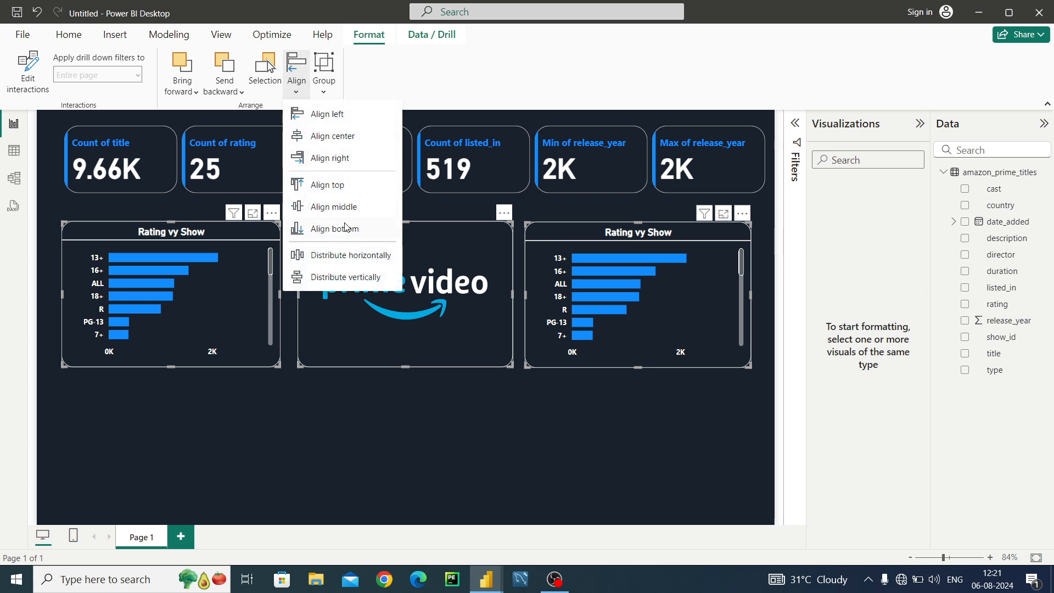
pyautogui.click(337, 252)
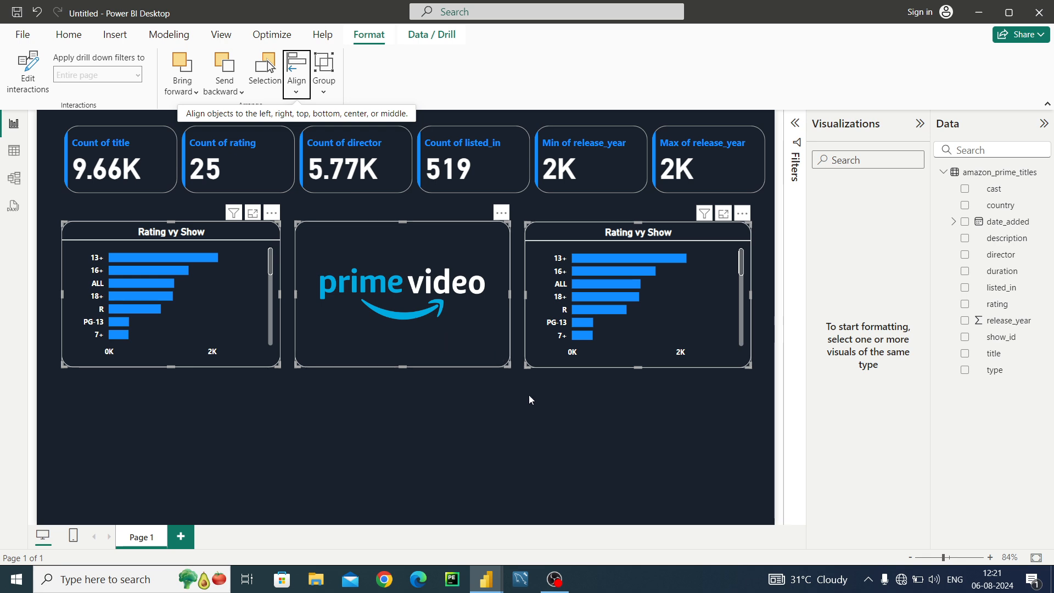
pyautogui.click(588, 413)
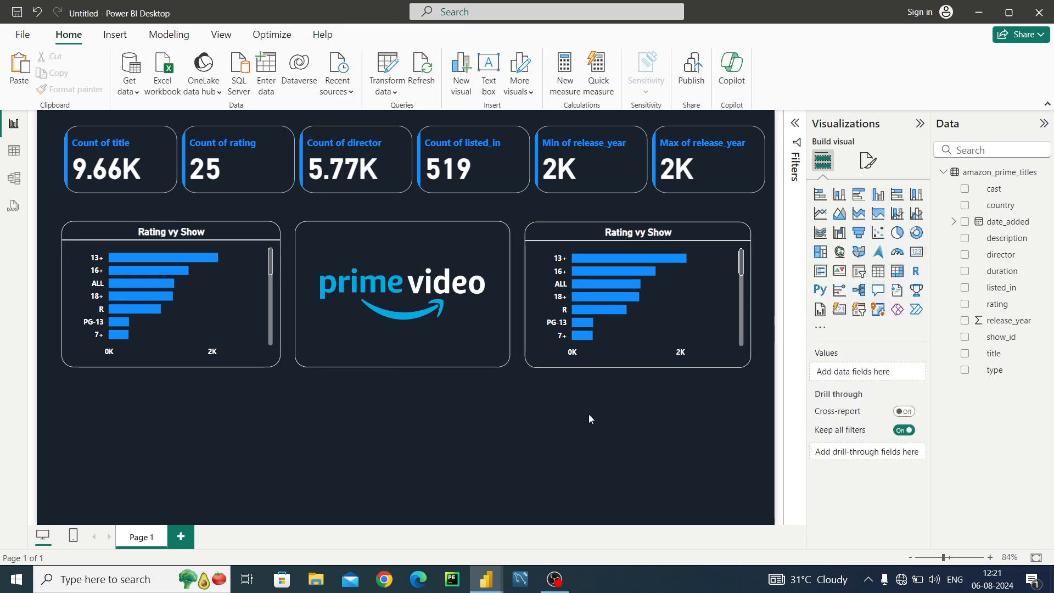
# Replace rating with listed_in on the Y-axis of the duplicated bar chart.
pyautogui.click(708, 311)
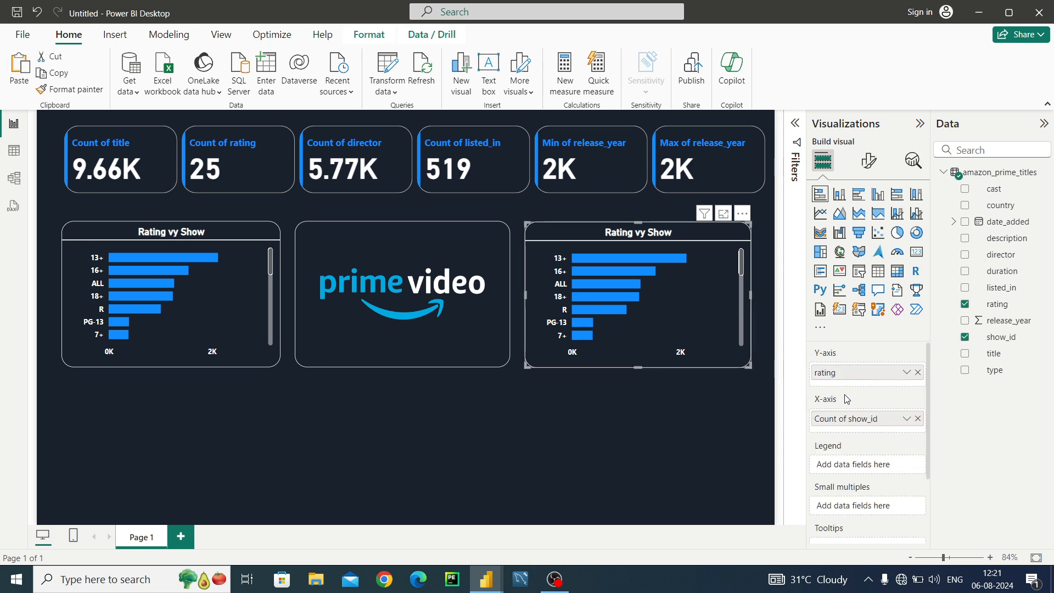
pyautogui.click(917, 373)
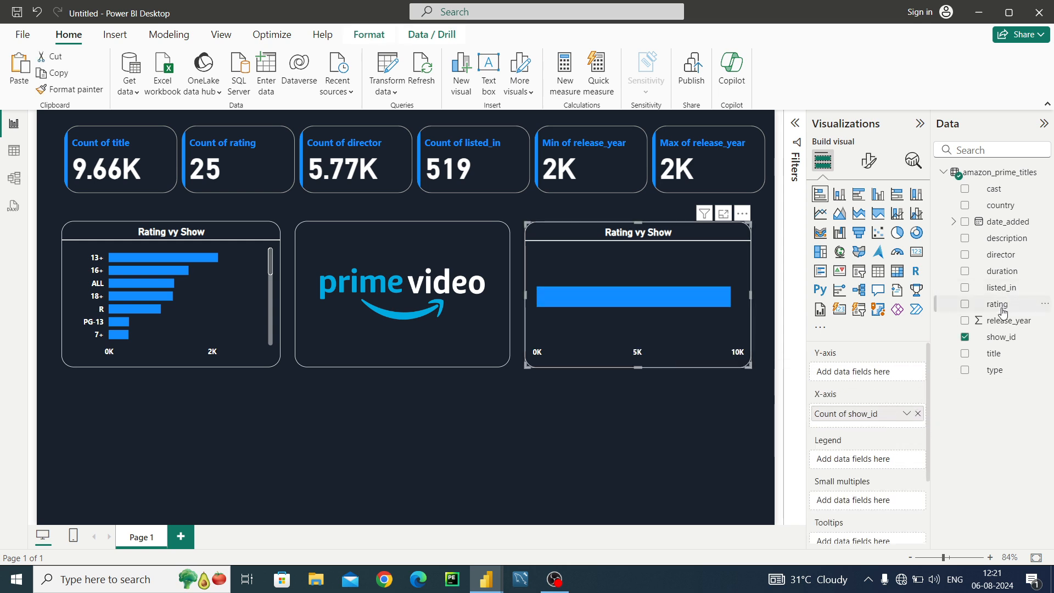
pyautogui.moveTo(998, 293); pyautogui.dragTo(881, 377)
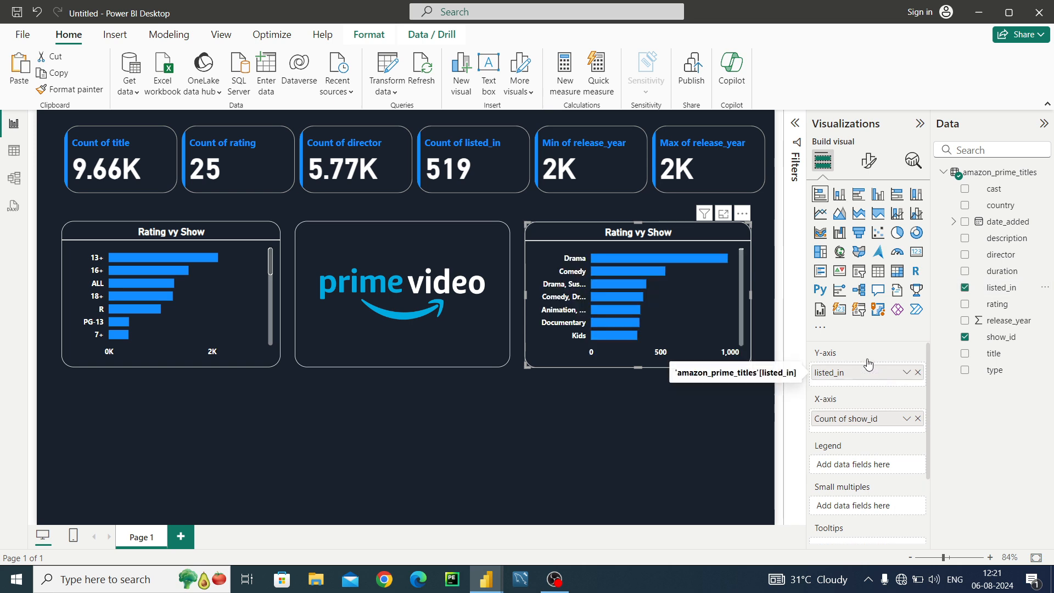
# Filter the duplicated chart's listed_in field to exclude the blank category using basic filtering.
pyautogui.click(794, 127)
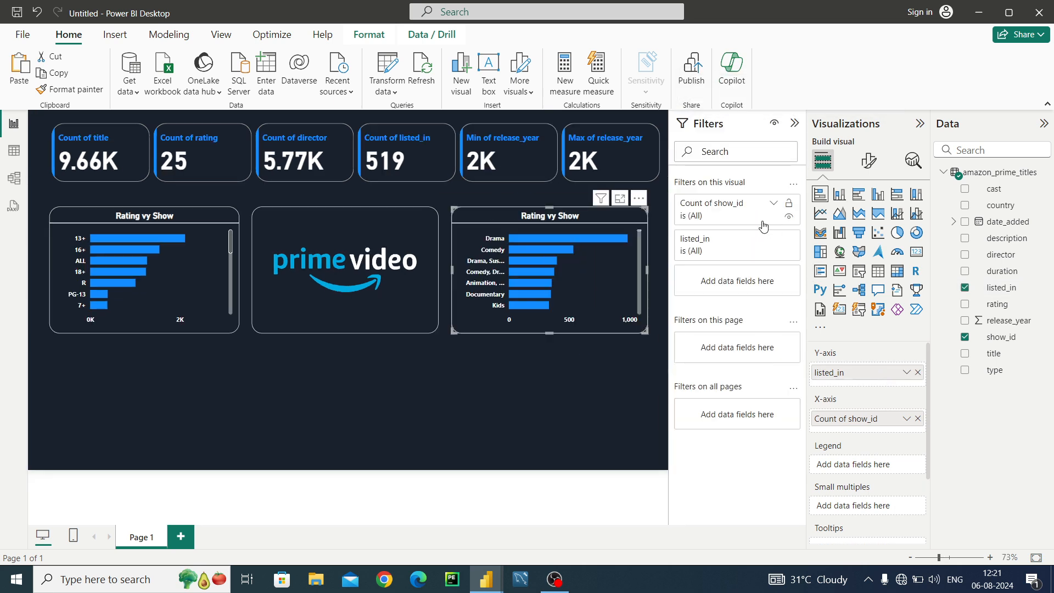
pyautogui.click(773, 239)
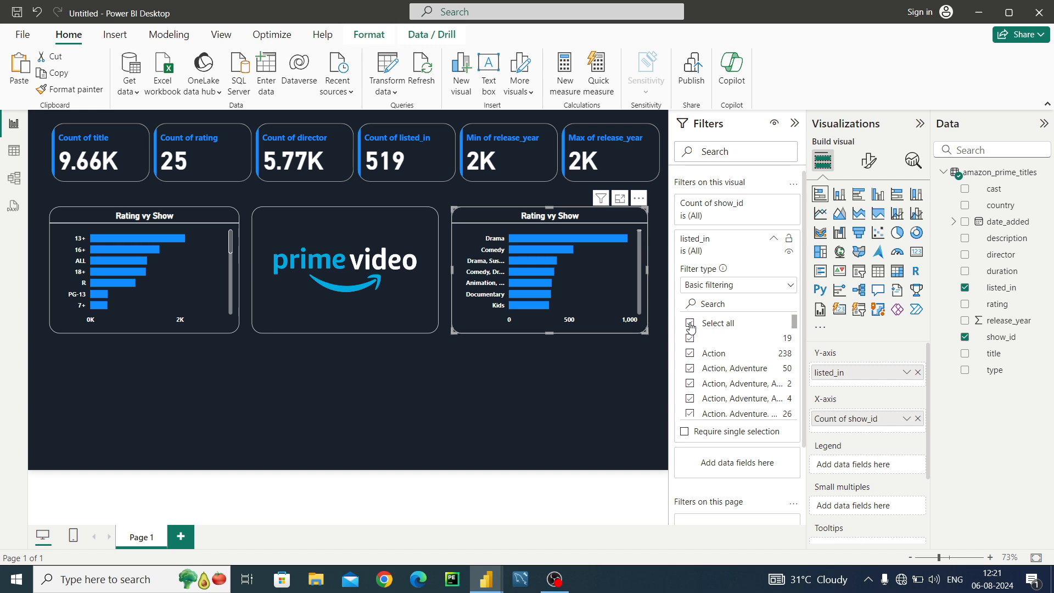
pyautogui.click(689, 339)
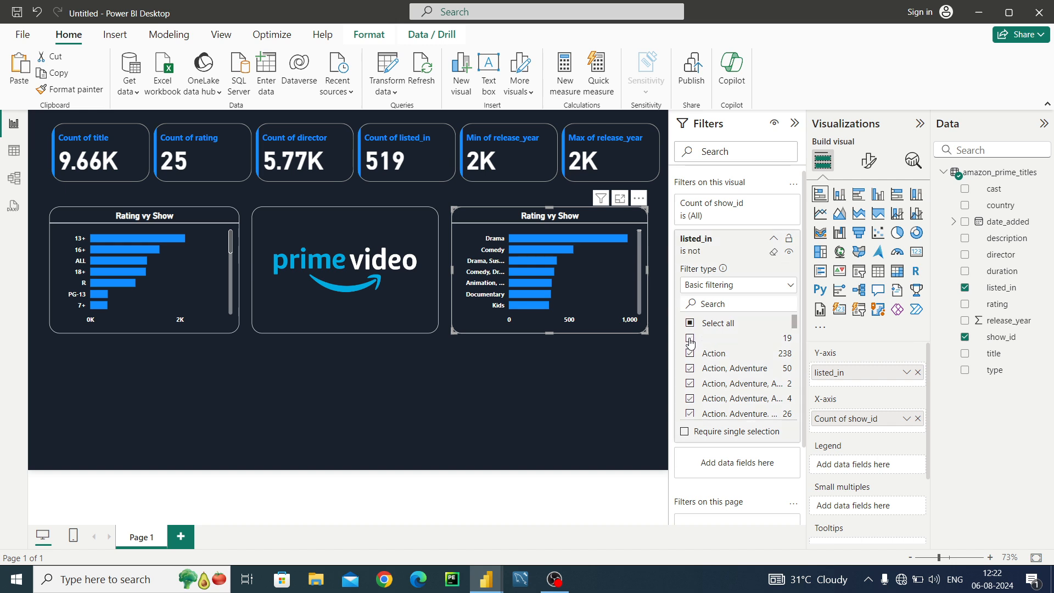
pyautogui.click(774, 241)
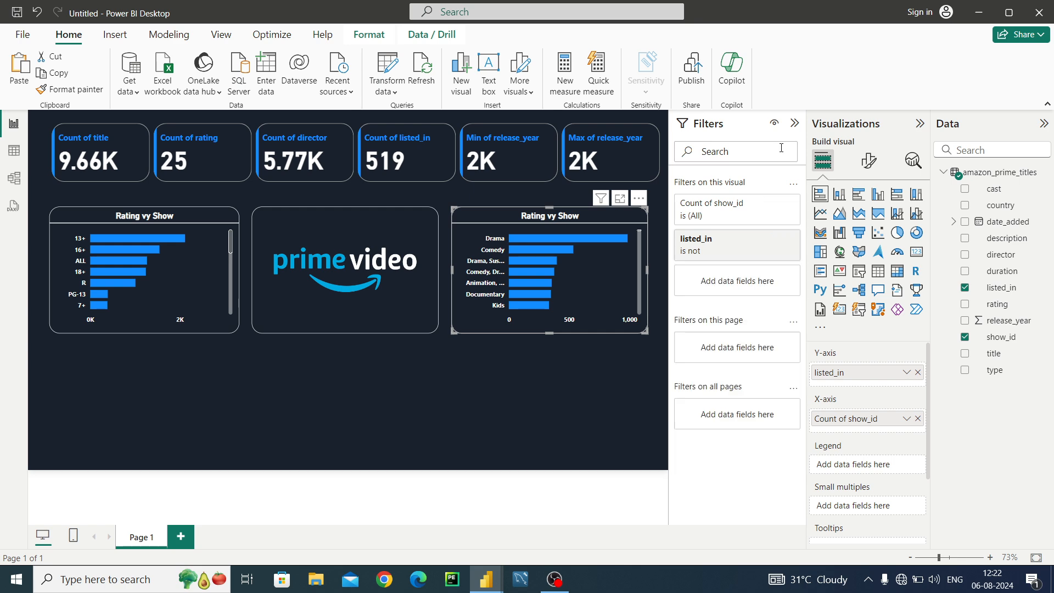
pyautogui.click(794, 123)
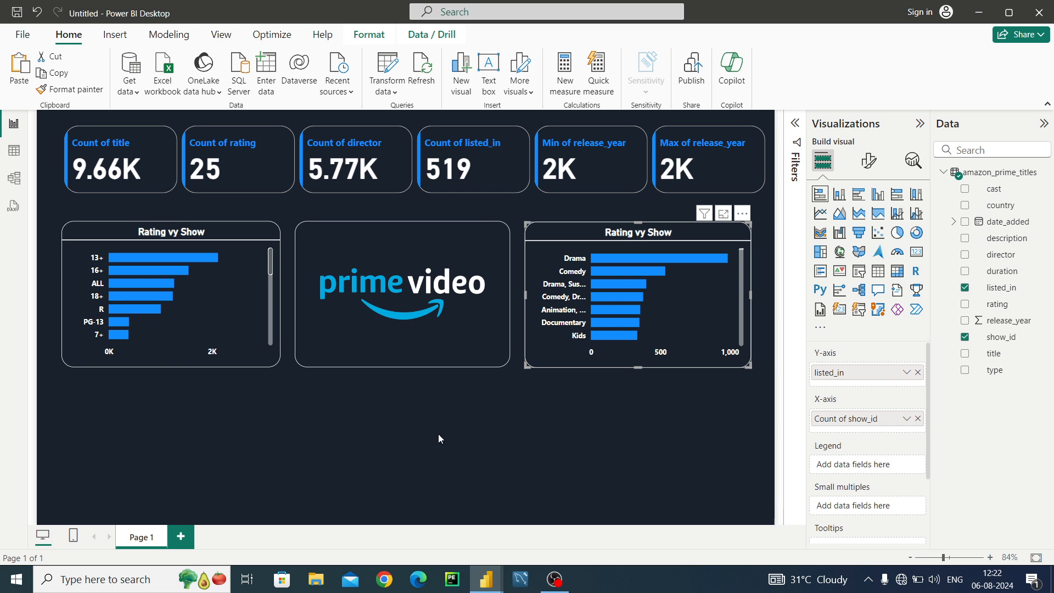
pyautogui.click(409, 441)
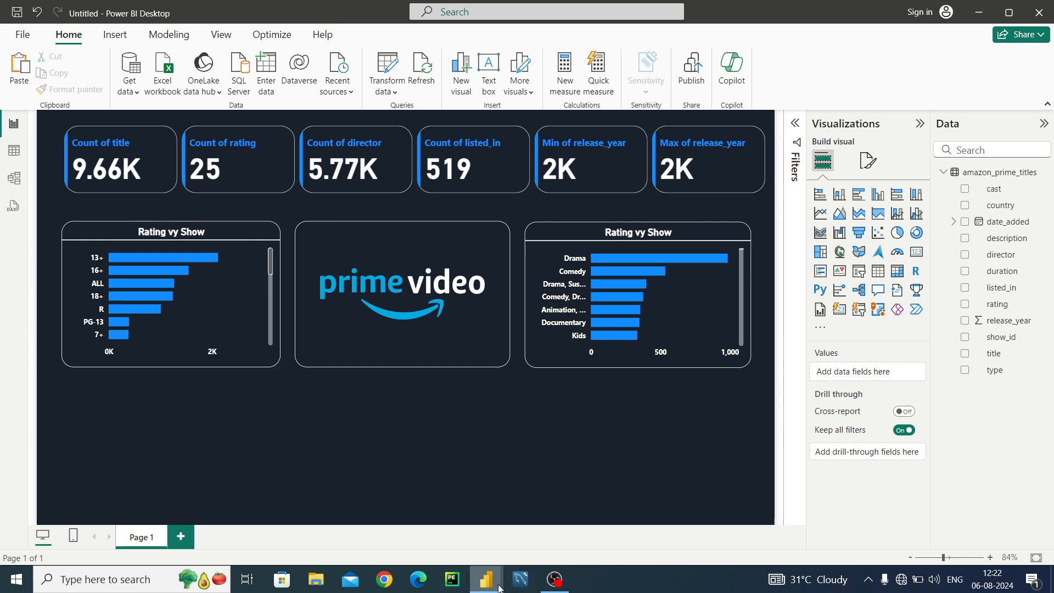
# In the amaonprime report, examine the fields used by the Movie And Tv Shows donut chart, and return to the untitled report.
pyautogui.moveTo(500, 588)
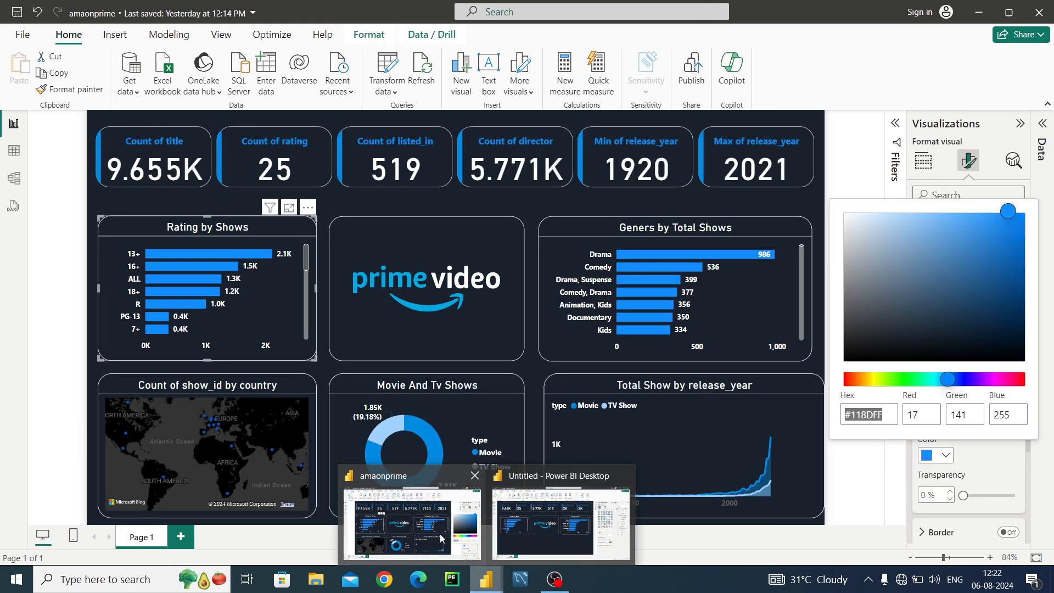
pyautogui.click(440, 538)
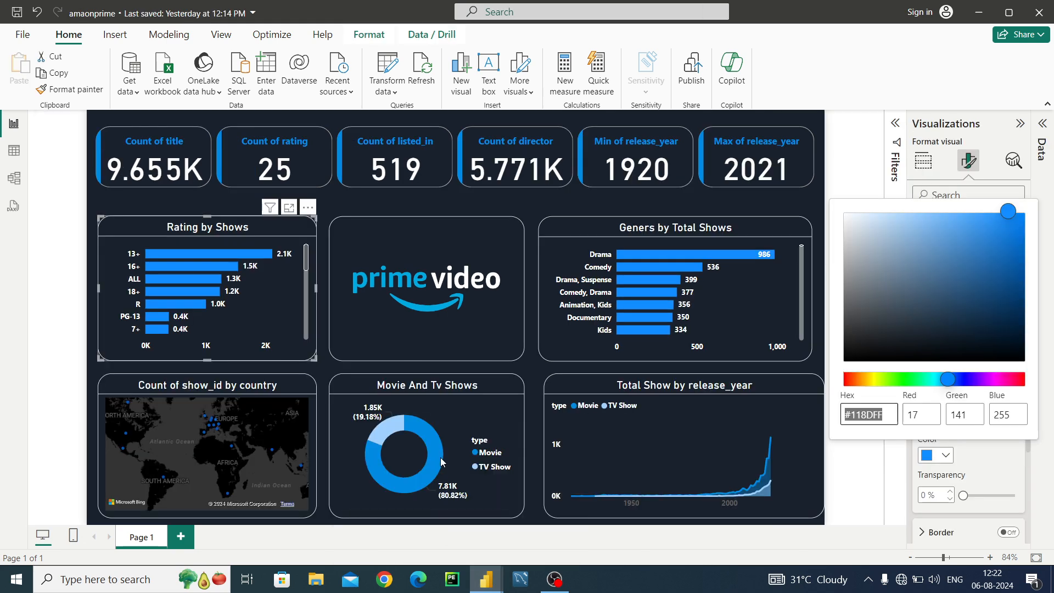
pyautogui.click(455, 419)
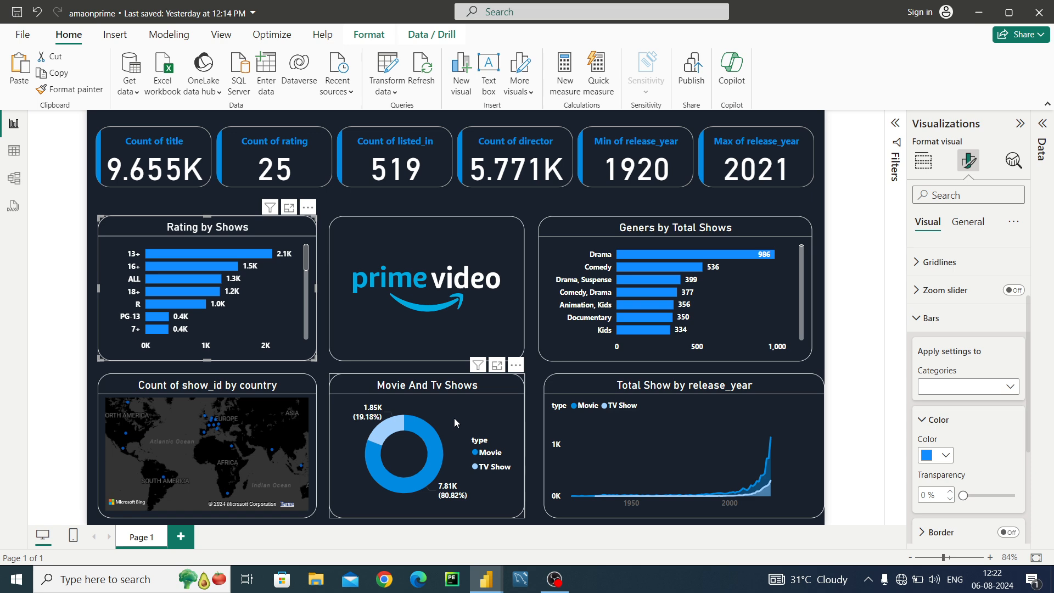
pyautogui.click(924, 162)
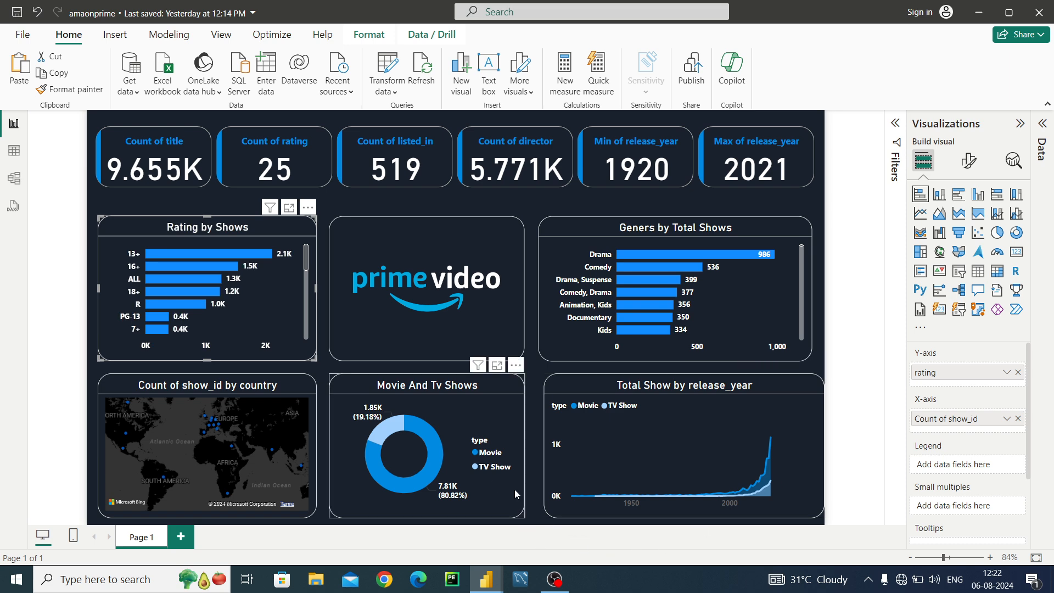
pyautogui.click(460, 410)
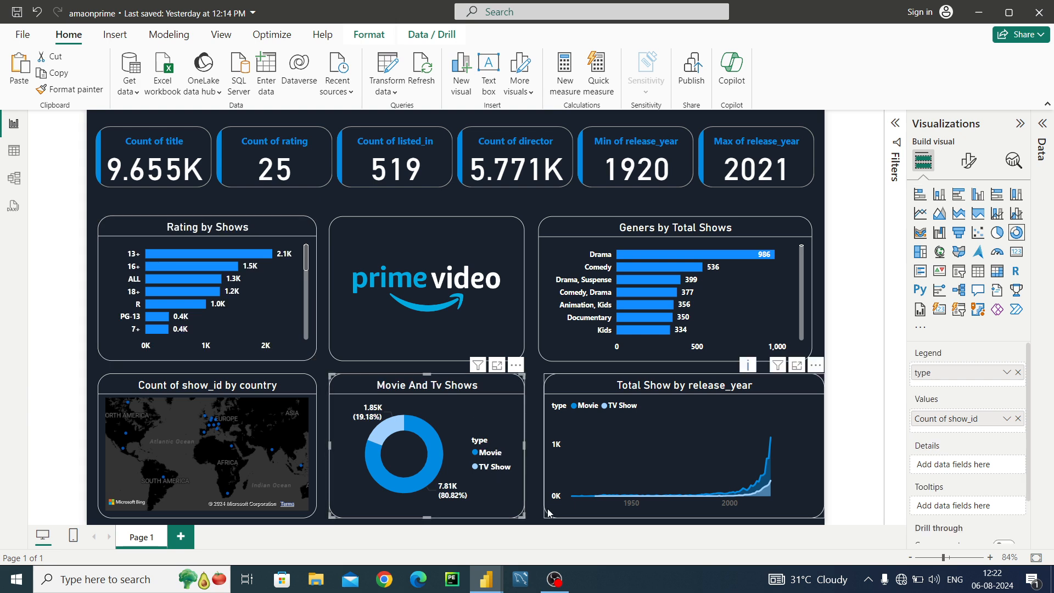
pyautogui.moveTo(486, 579)
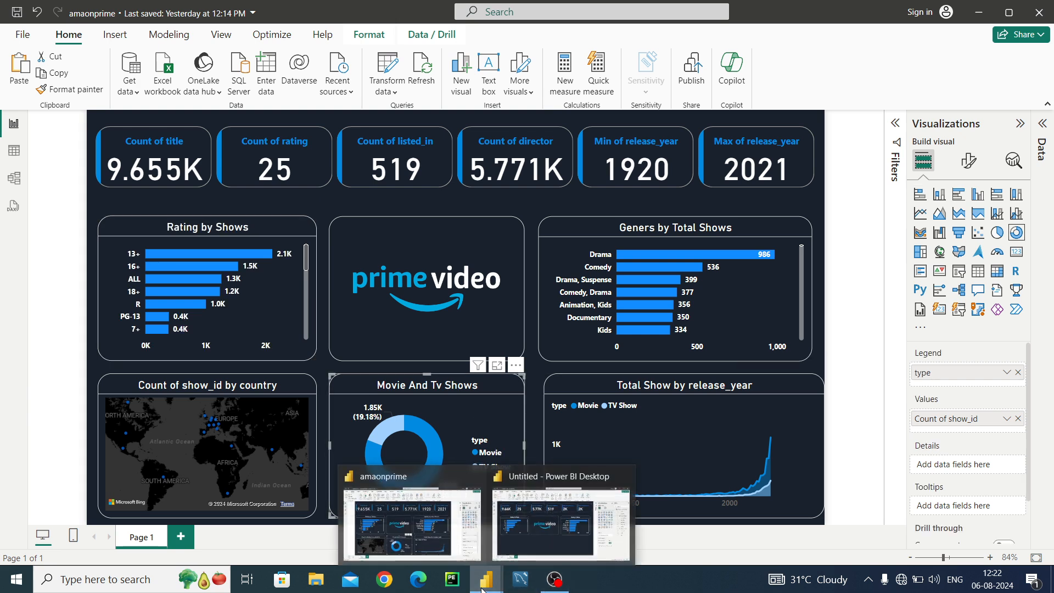
pyautogui.click(545, 536)
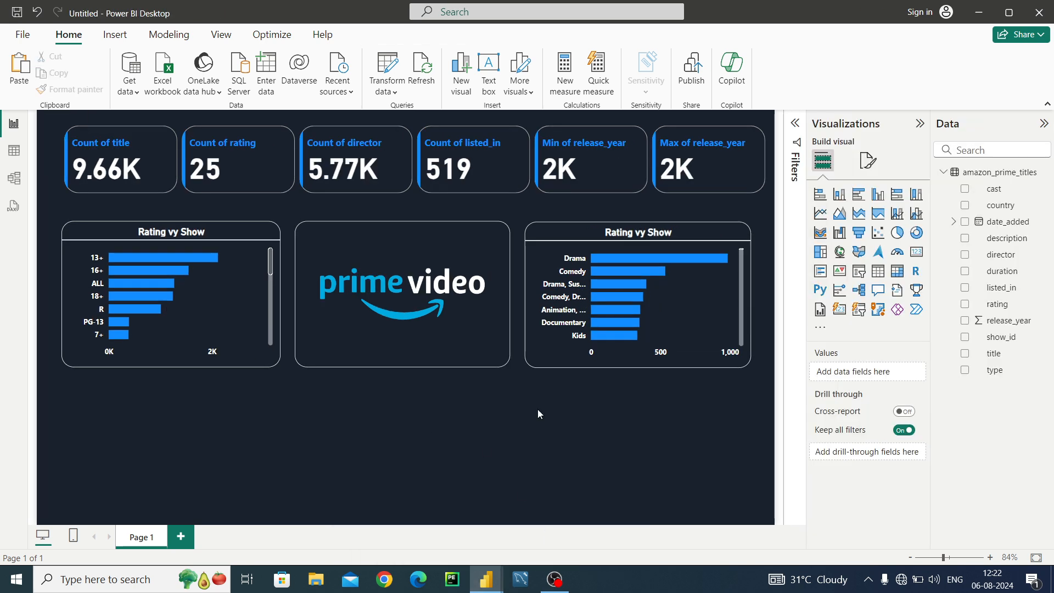
# Add a donut chart below the logo, with the count of show_id as values and type as legend.
pyautogui.click(917, 240)
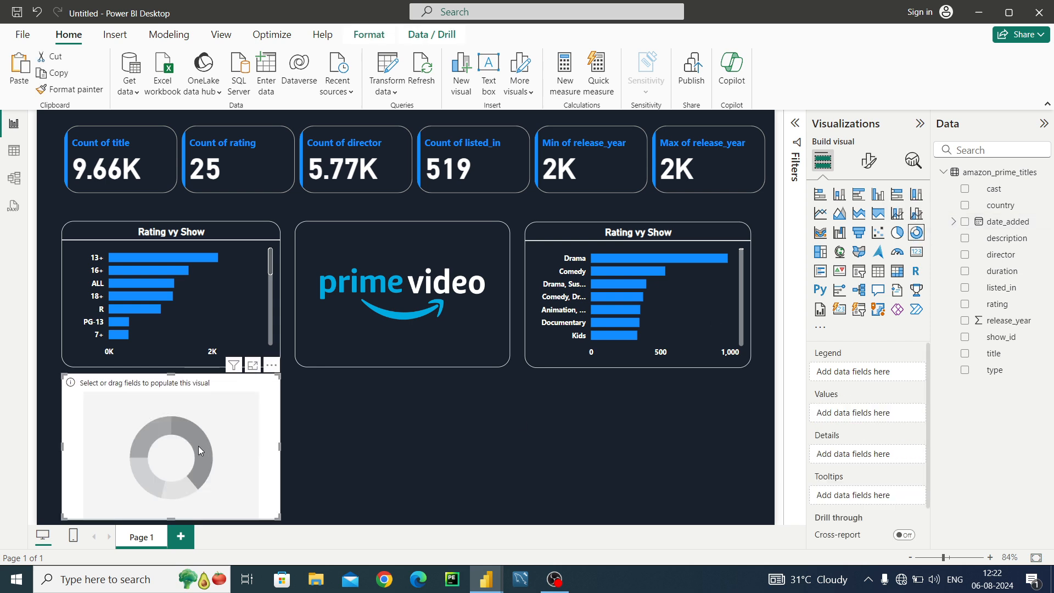
pyautogui.moveTo(199, 446); pyautogui.dragTo(432, 446)
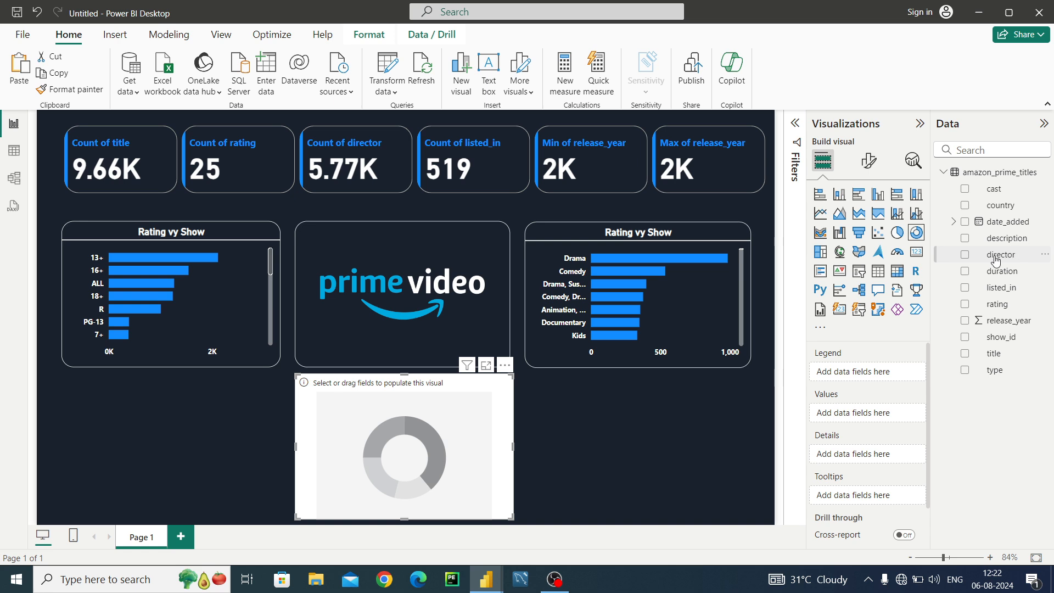
pyautogui.moveTo(999, 337); pyautogui.dragTo(867, 415)
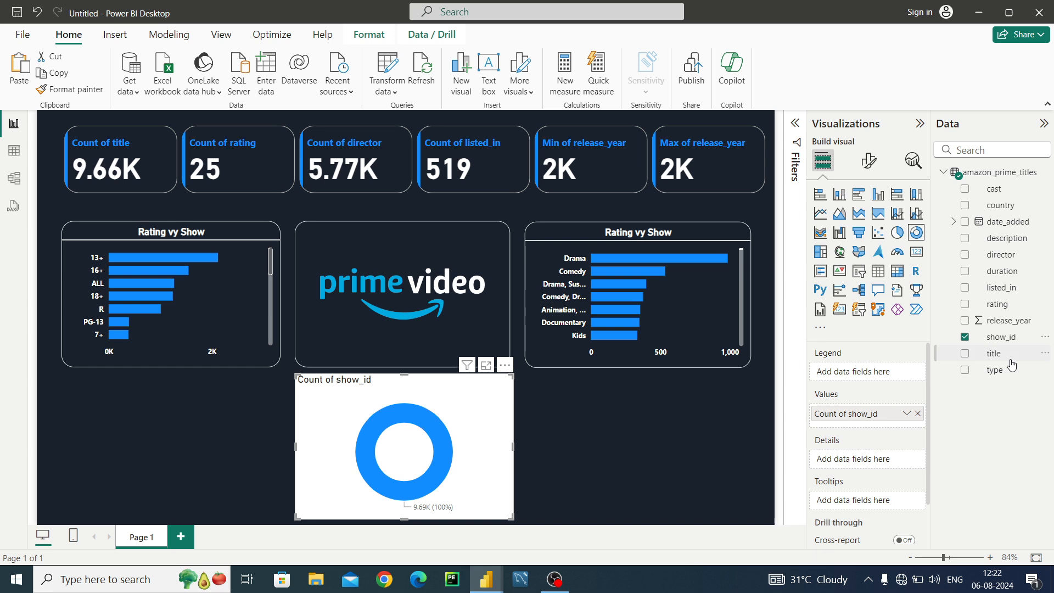
pyautogui.moveTo(996, 371); pyautogui.dragTo(859, 365)
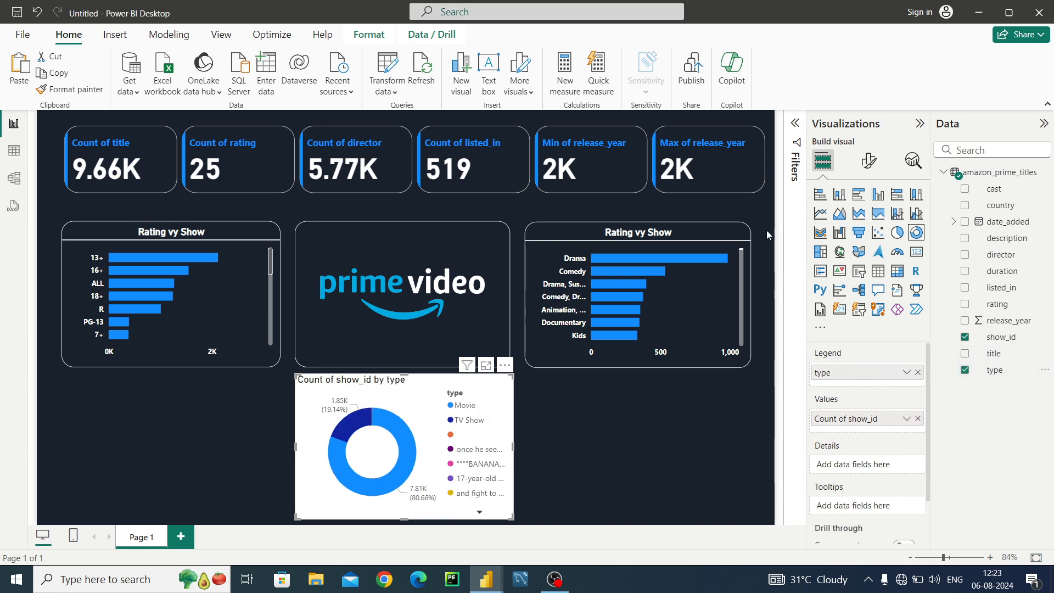
# Filter the donut chart's type field to only Movie and TV Show using basic filtering.
pyautogui.click(795, 124)
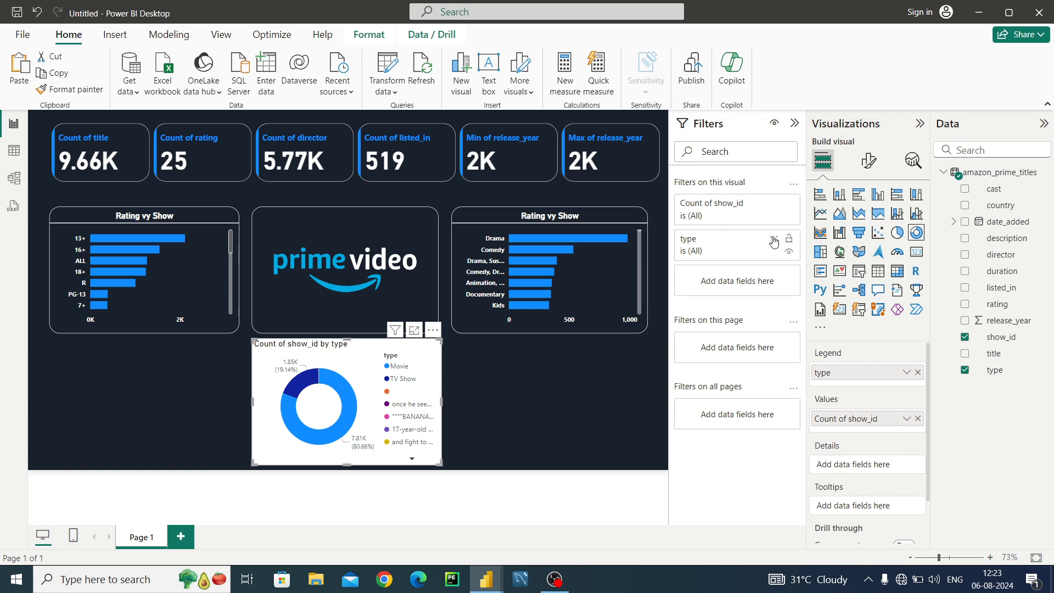
pyautogui.click(773, 238)
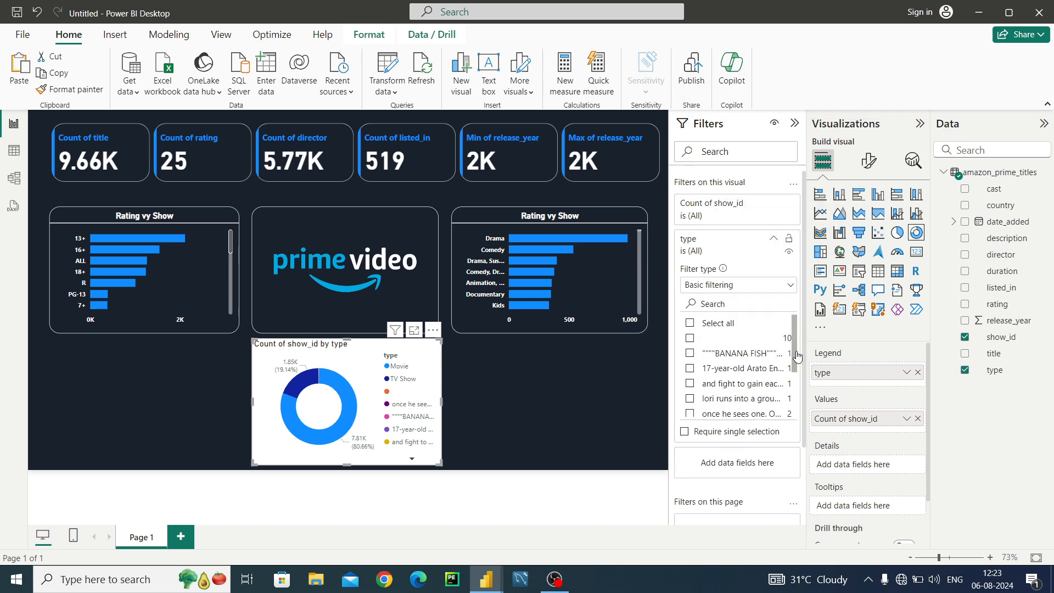
pyautogui.moveTo(792, 353); pyautogui.dragTo(797, 419)
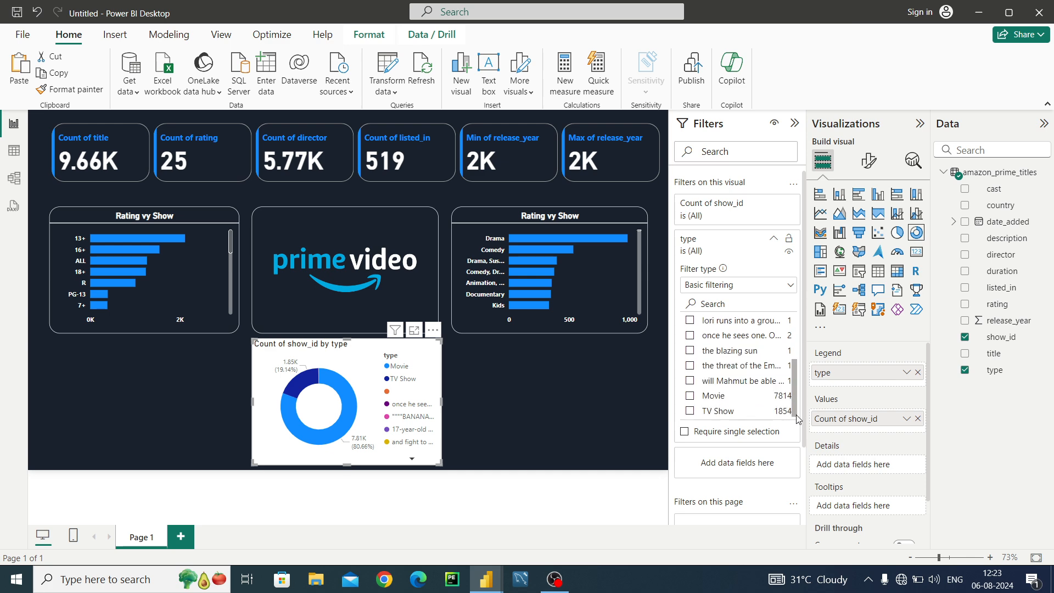
pyautogui.click(691, 396)
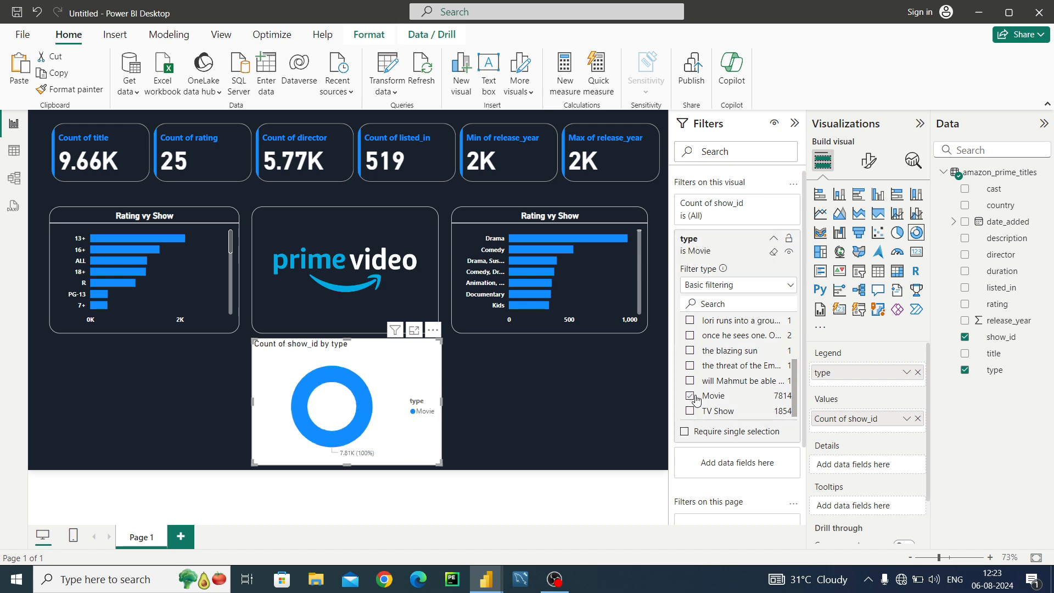
pyautogui.click(689, 413)
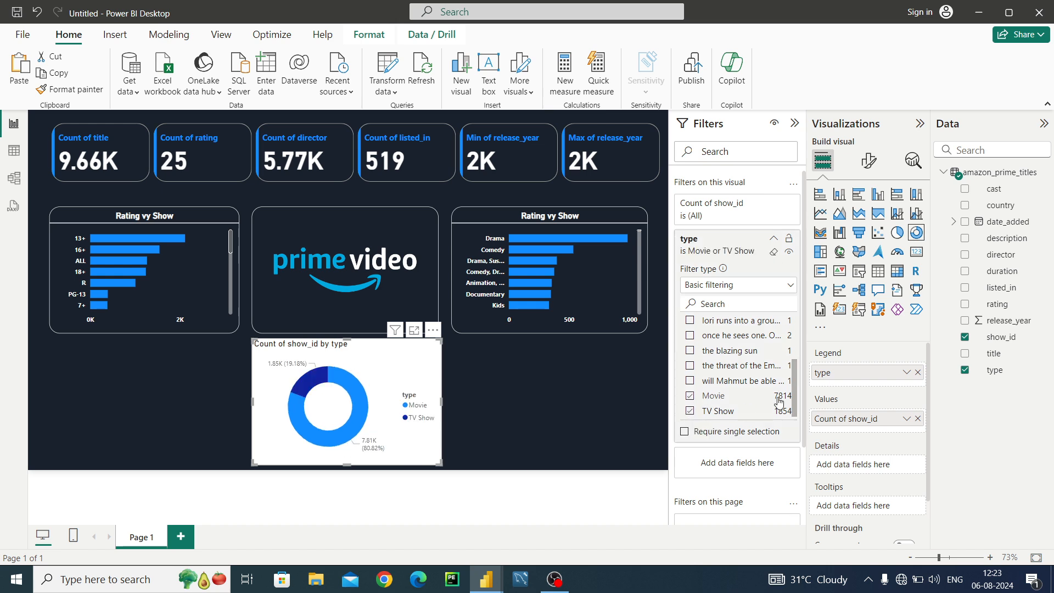
pyautogui.scroll(2, 795, 391)
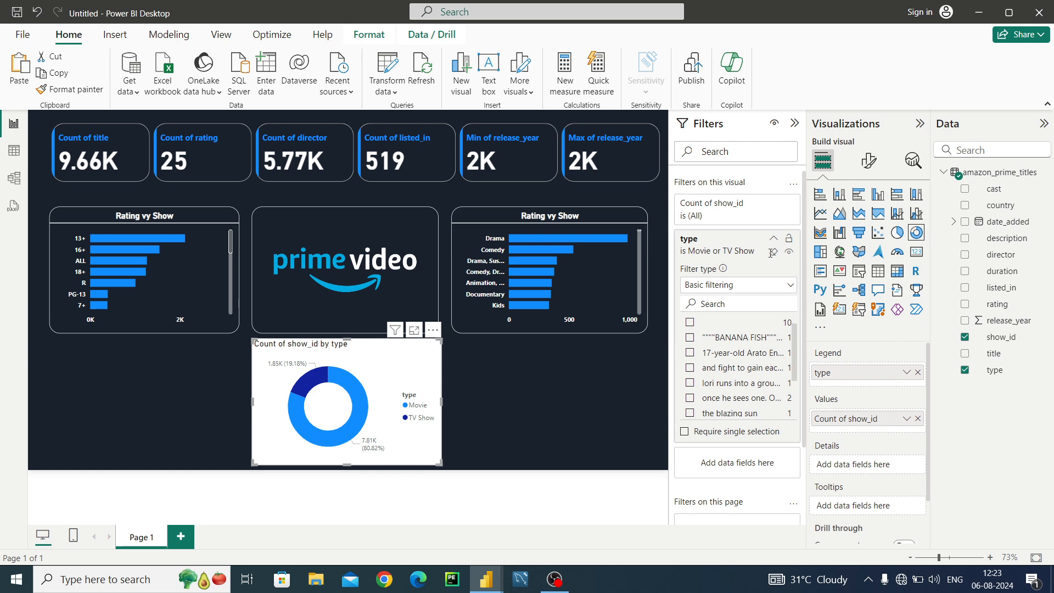
pyautogui.click(795, 122)
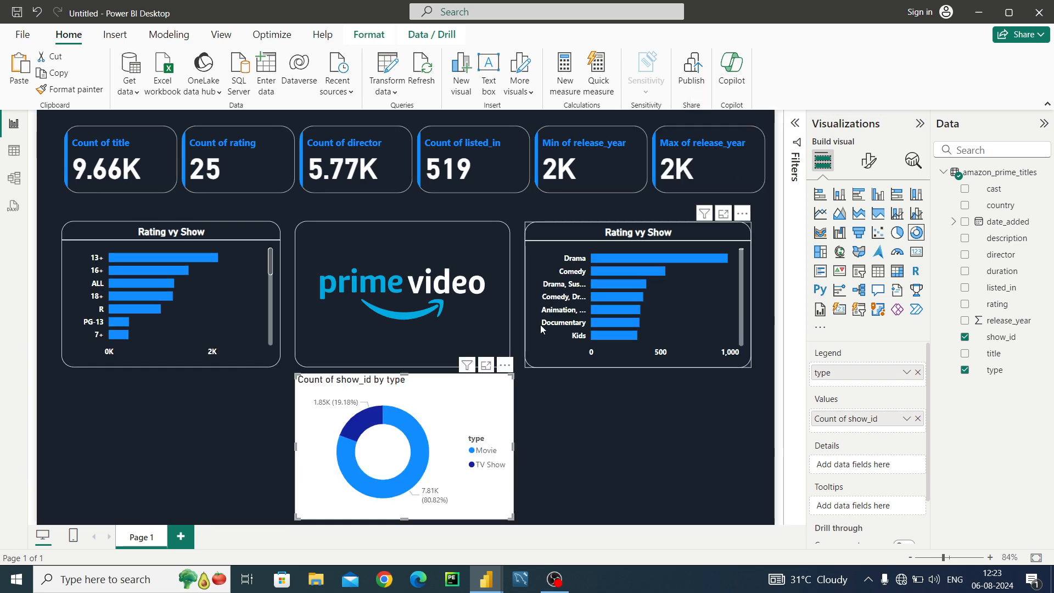
# Copy the genre bar chart's formatting onto the donut chart with the Format painter.
pyautogui.click(556, 346)
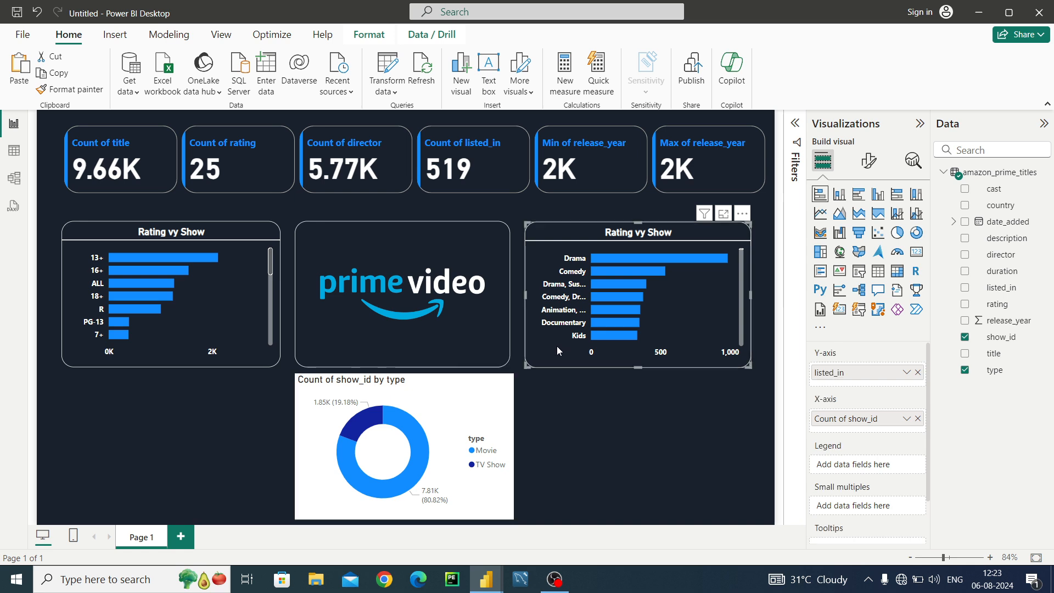
pyautogui.click(70, 89)
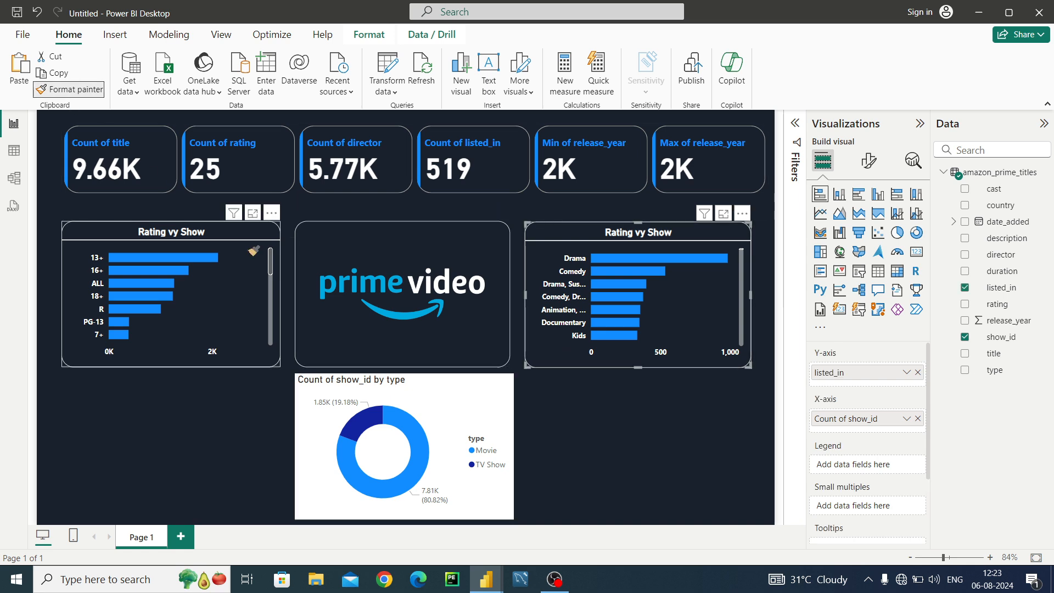
pyautogui.click(431, 391)
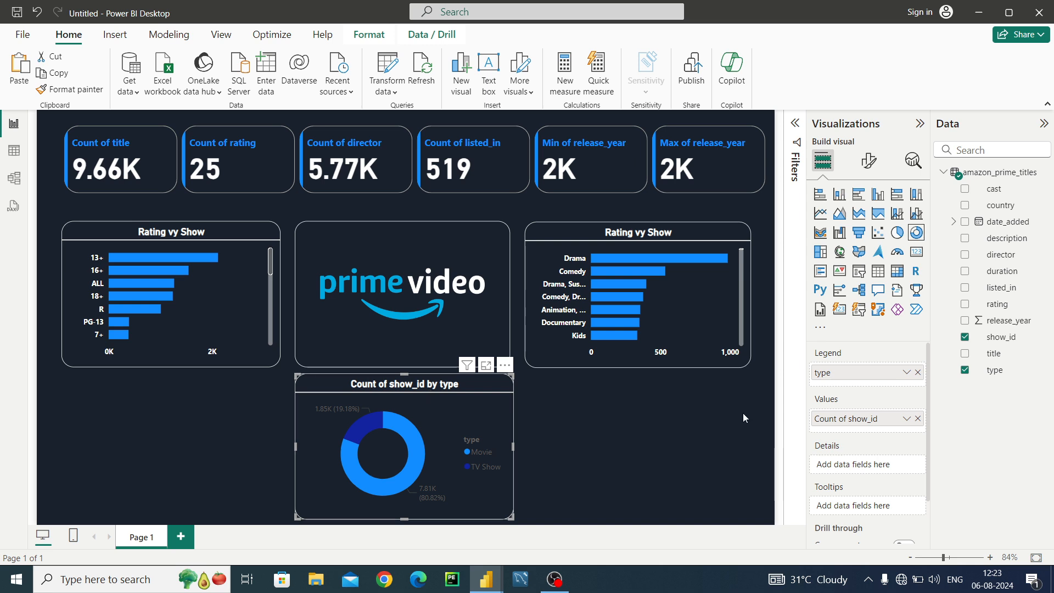
# Make the donut chart's detail label values bold and white.
pyautogui.click(868, 160)
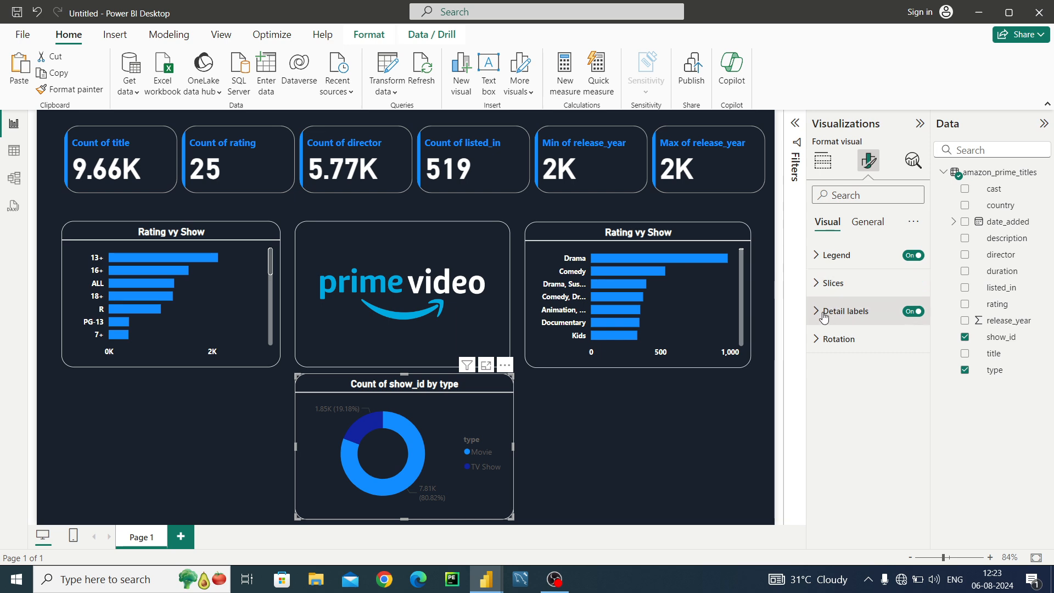
pyautogui.click(909, 312)
pyautogui.click(910, 314)
pyautogui.click(821, 310)
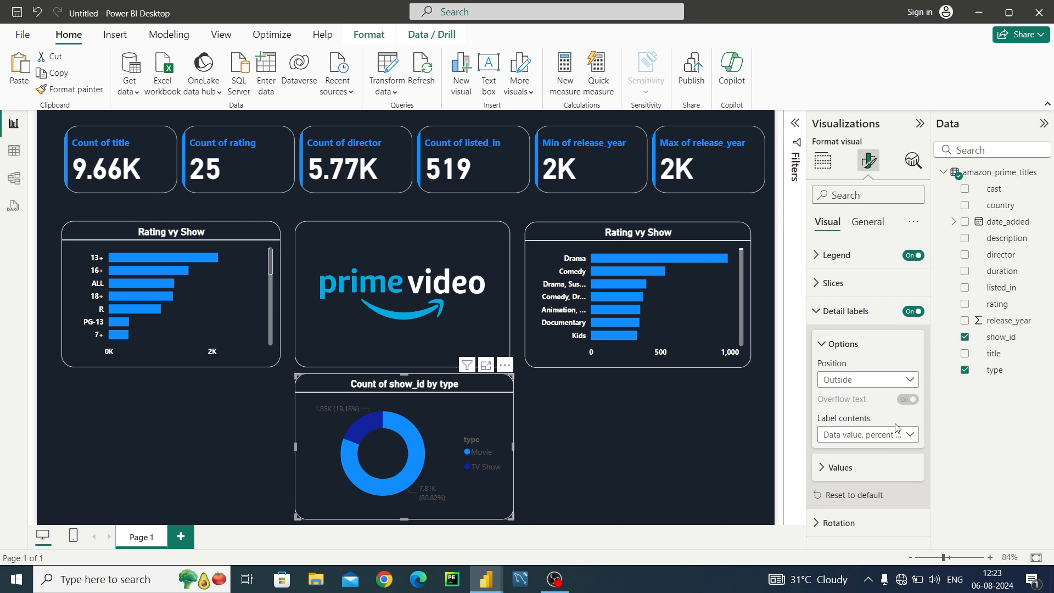
pyautogui.click(839, 467)
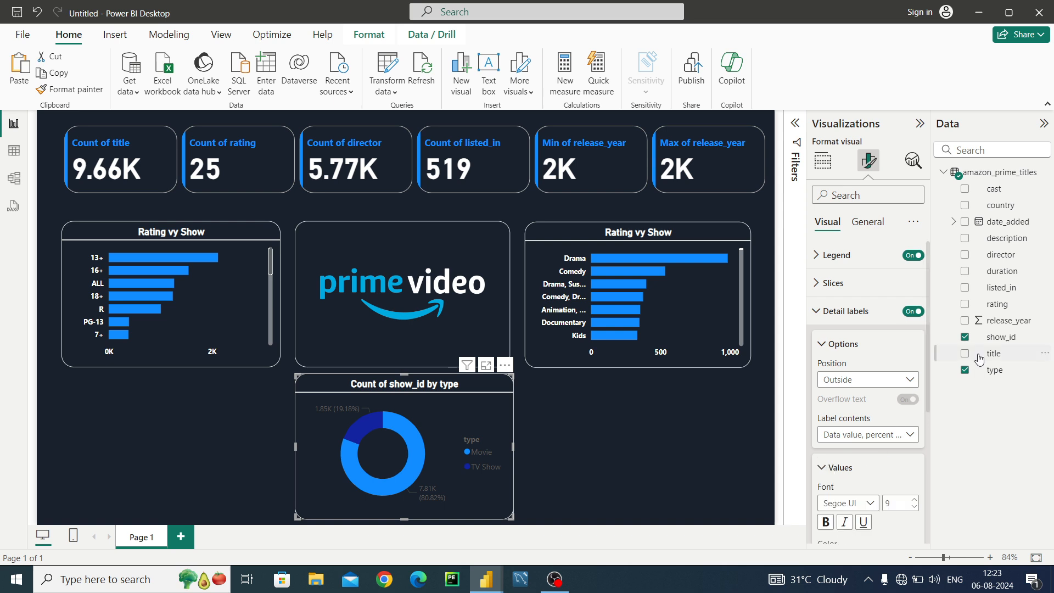
pyautogui.scroll(-2, 878, 379)
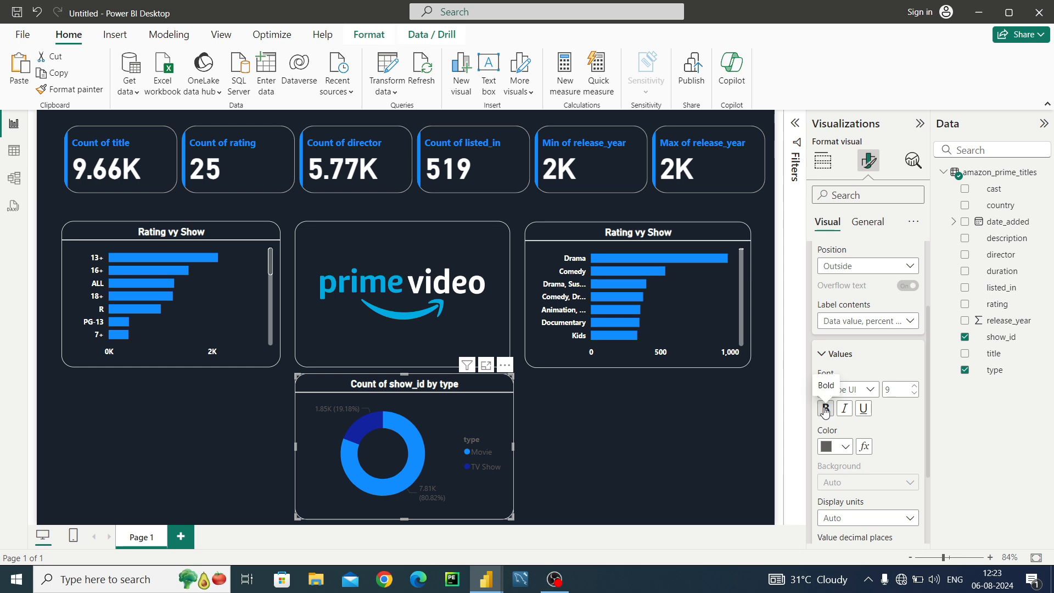
pyautogui.click(825, 408)
pyautogui.click(844, 448)
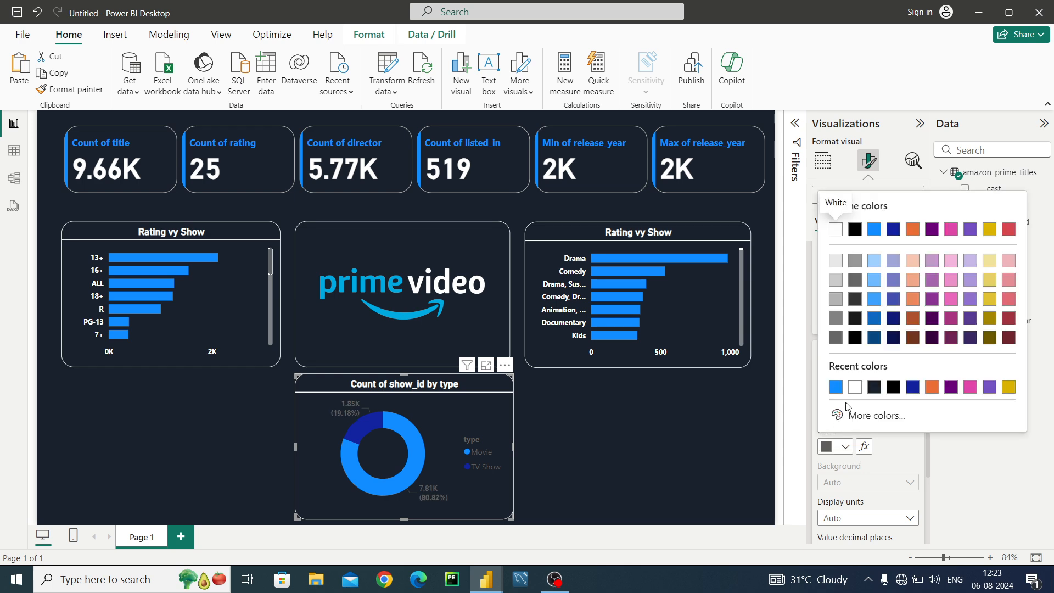
pyautogui.click(854, 387)
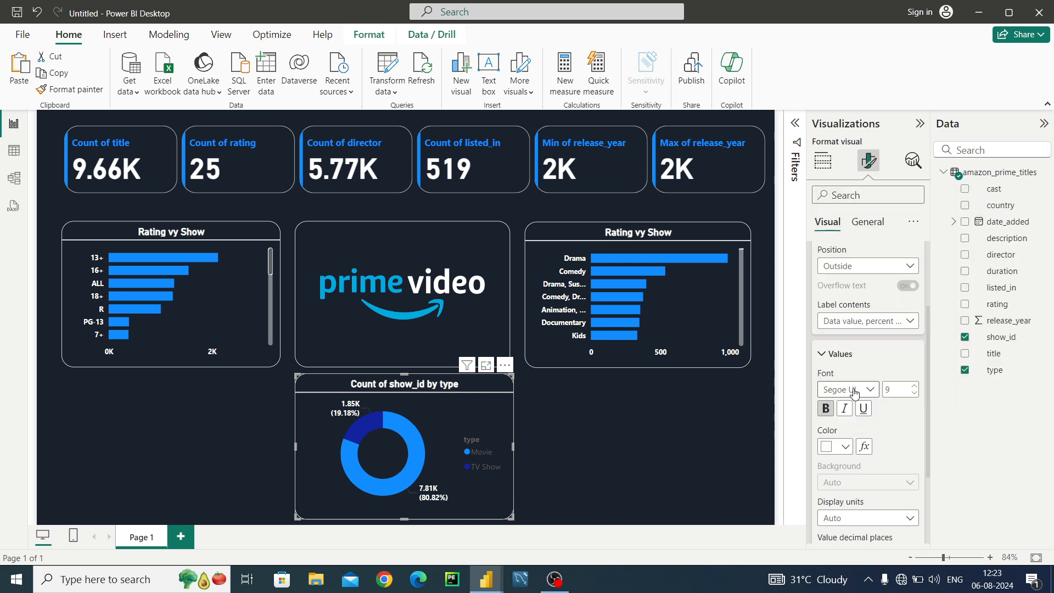
pyautogui.click(826, 353)
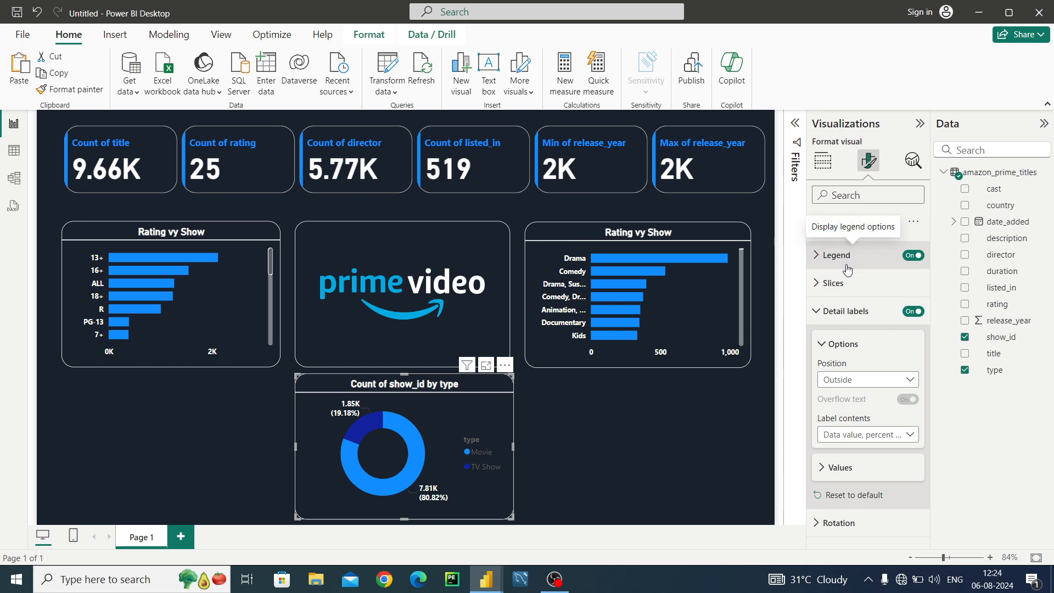
# Keep the donut chart's legend on and make its text bold and white.
pyautogui.click(913, 256)
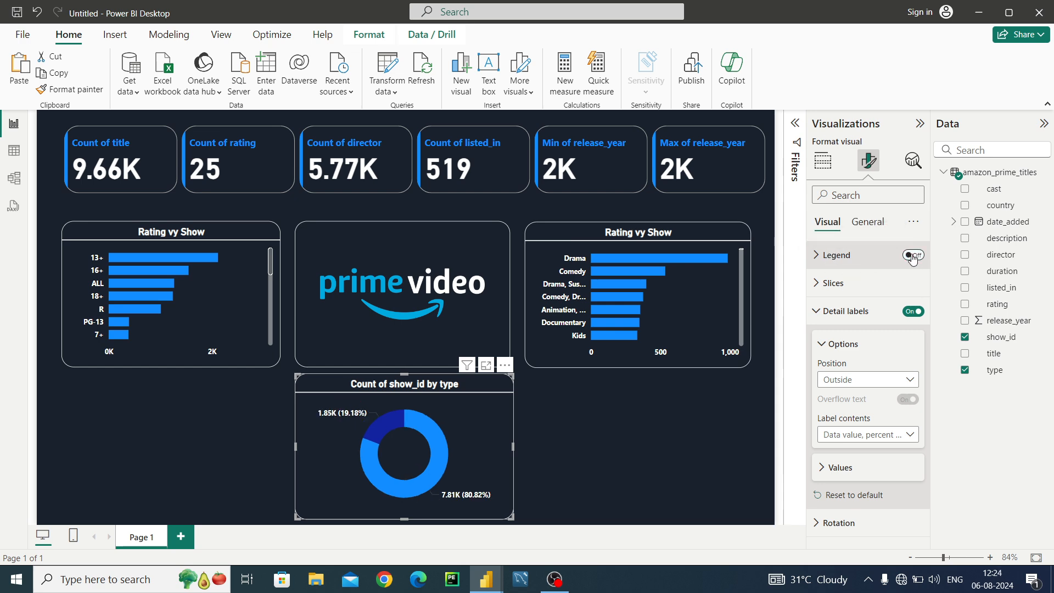
pyautogui.click(913, 256)
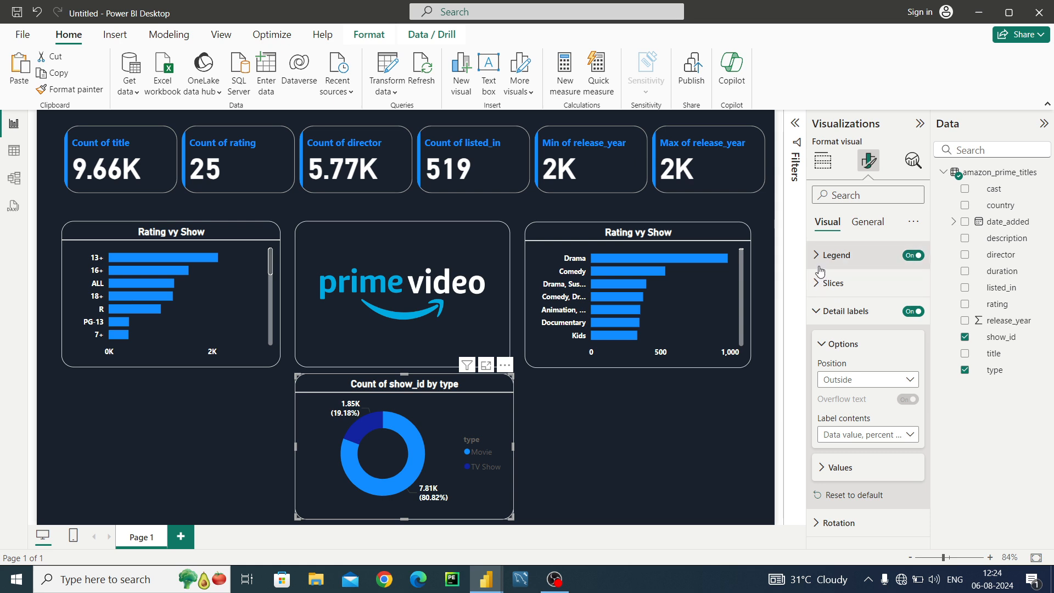
pyautogui.click(834, 254)
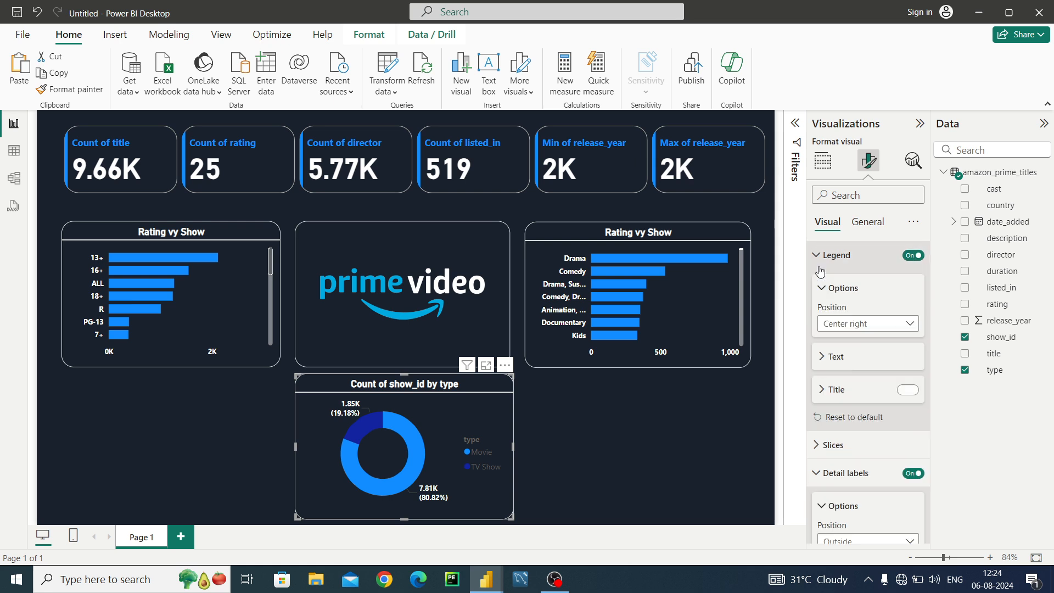
pyautogui.click(825, 366)
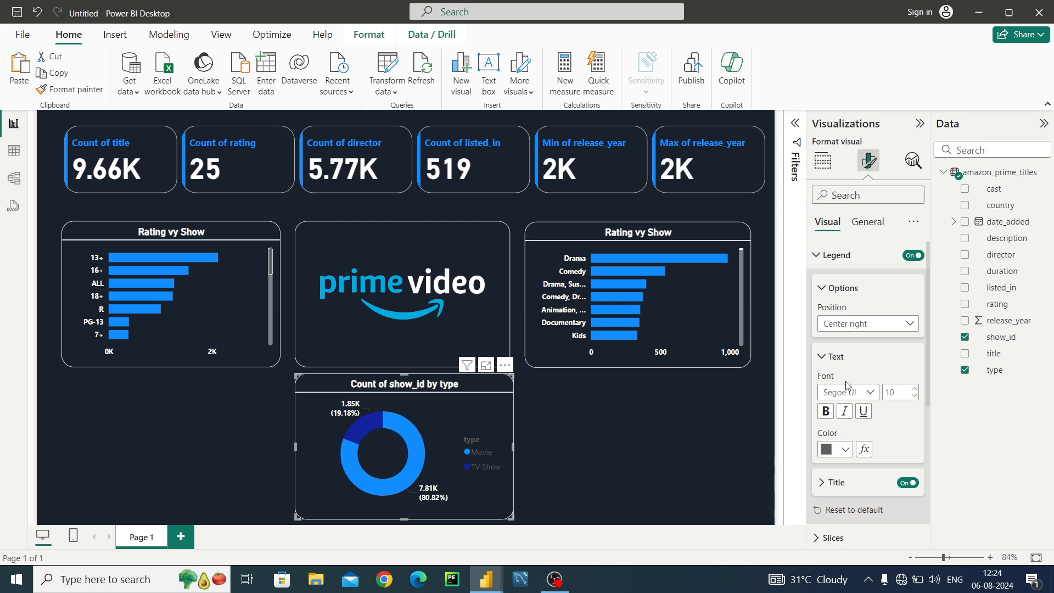
pyautogui.click(825, 412)
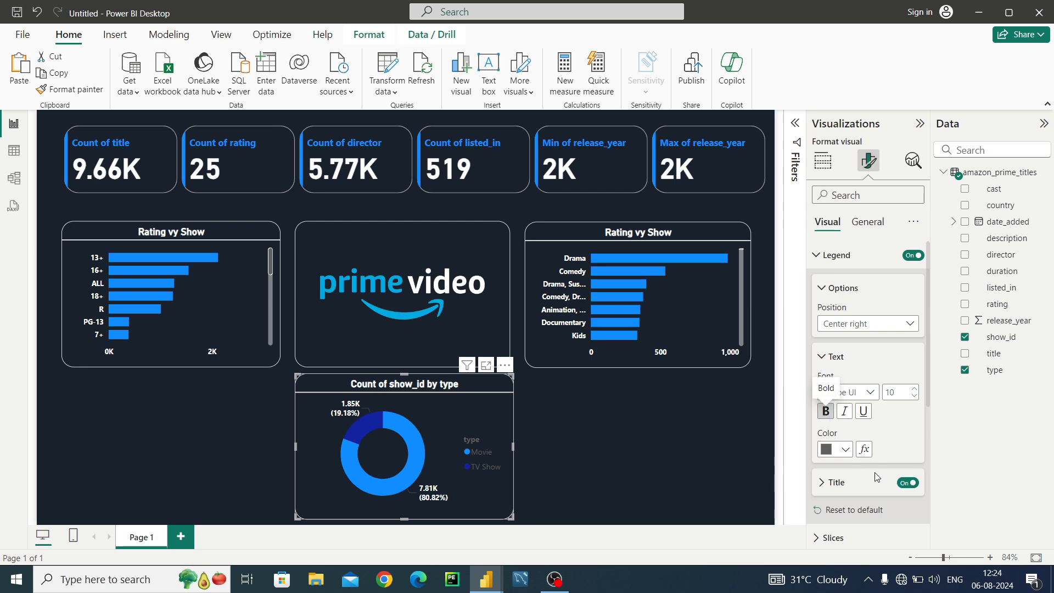
pyautogui.click(844, 454)
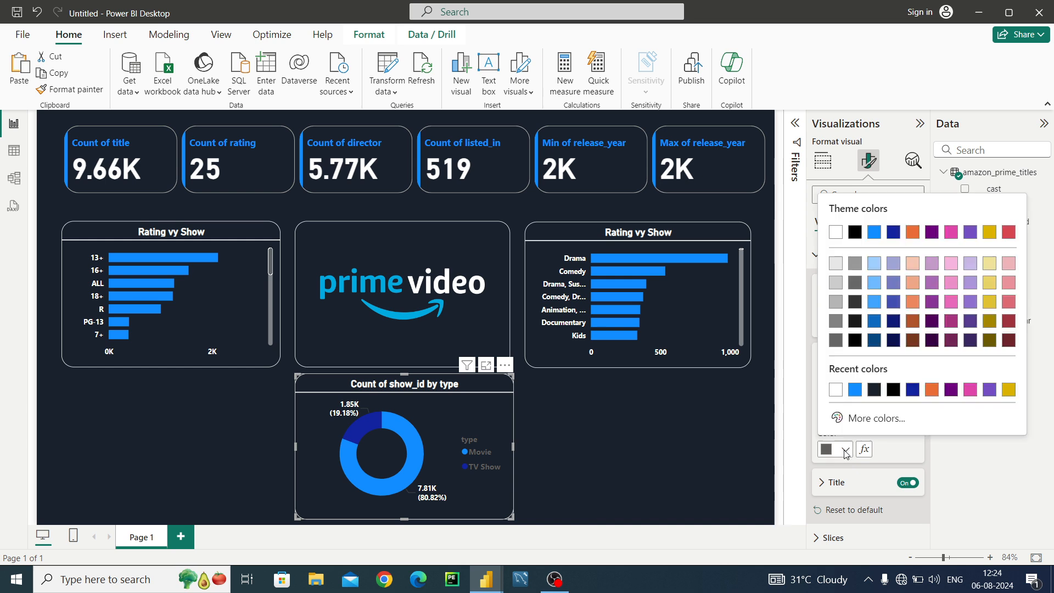
pyautogui.click(838, 389)
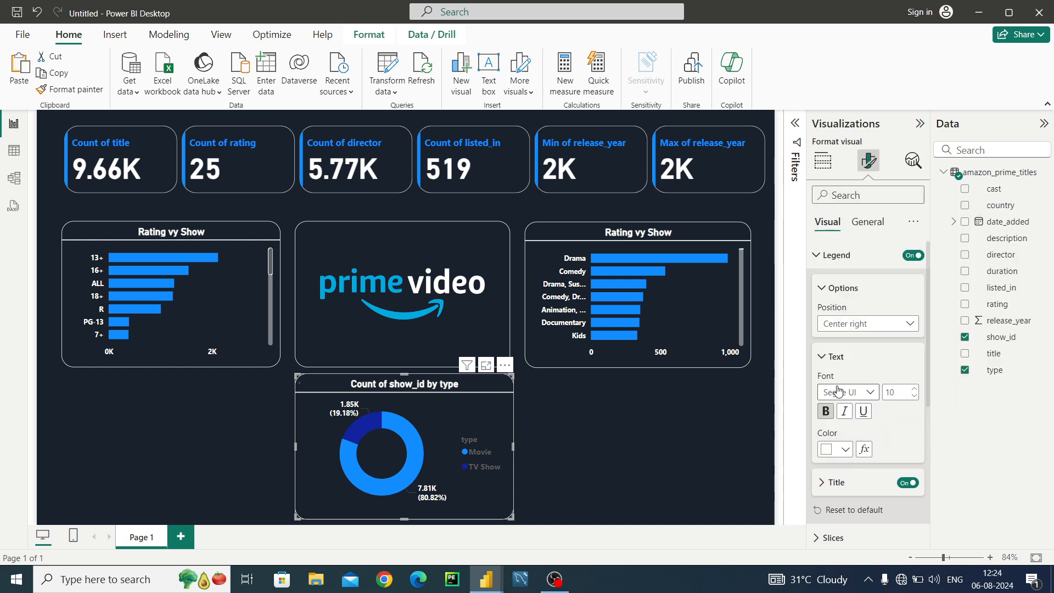
# Turn off the donut chart's legend title and collapse the legend settings.
pyautogui.click(909, 488)
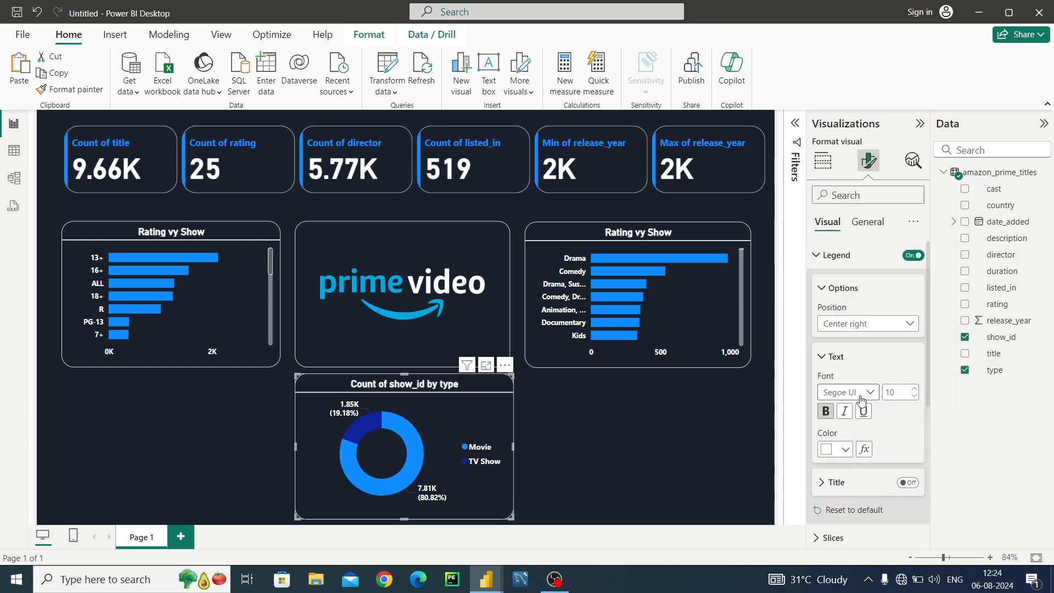
pyautogui.click(823, 290)
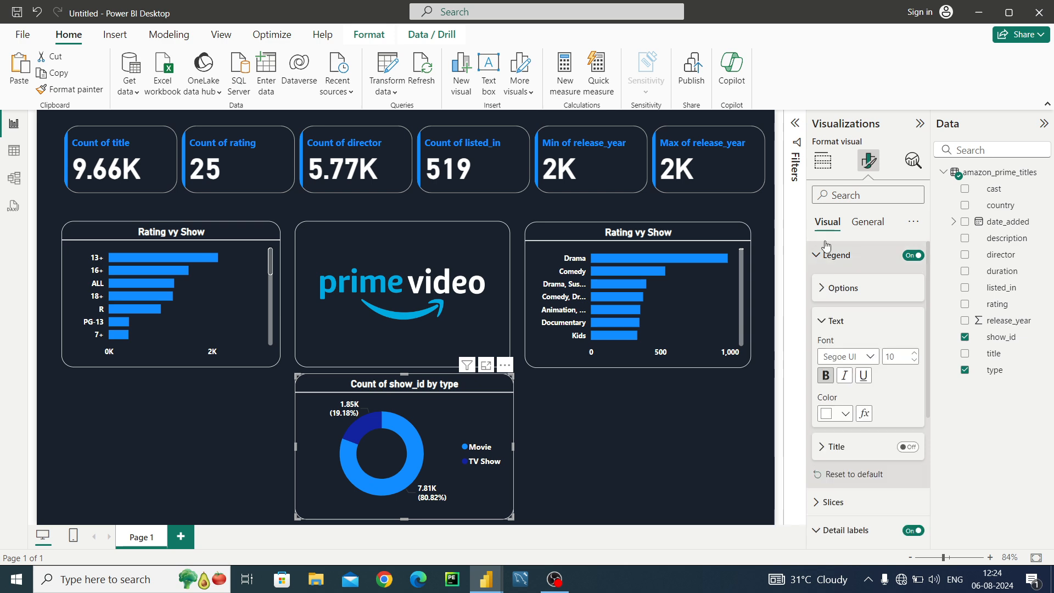
pyautogui.click(822, 256)
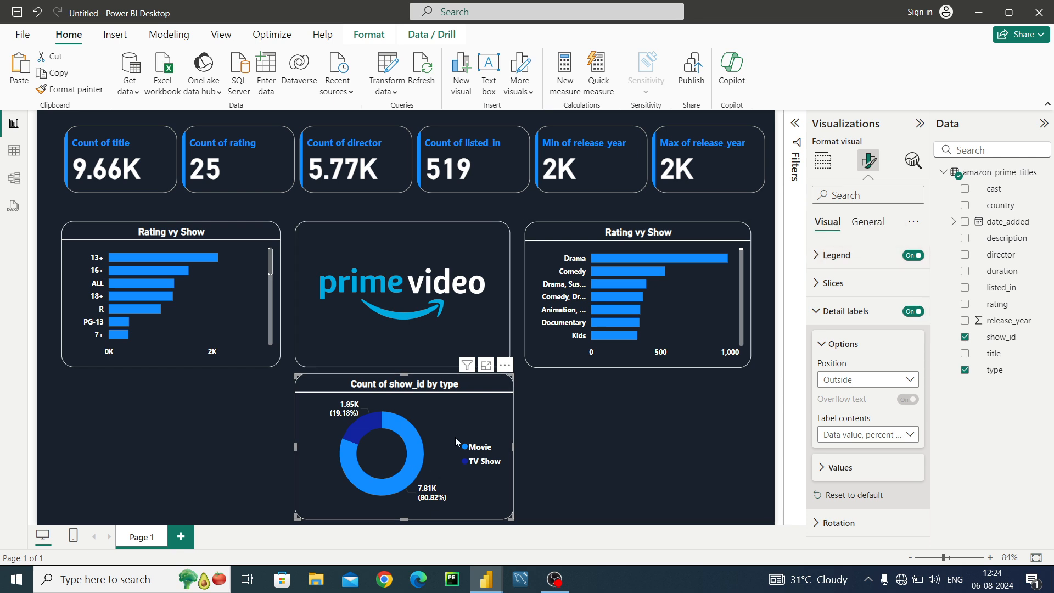
# Switch to the amaonprime report and copy the hex code of the Movie slice colour in its Movie And Tv Shows donut.
pyautogui.moveTo(486, 586)
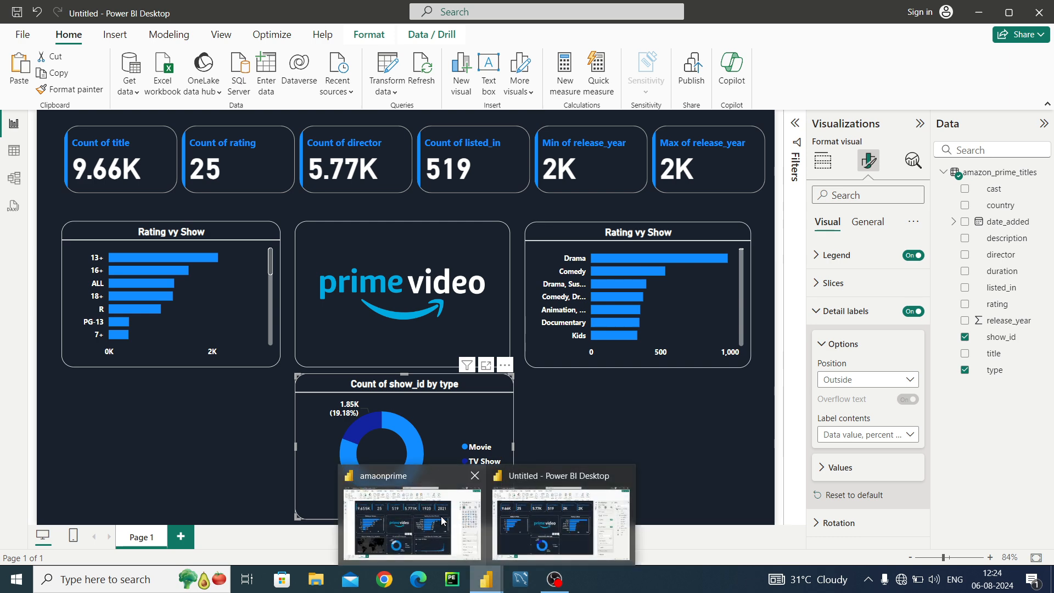
pyautogui.click(428, 519)
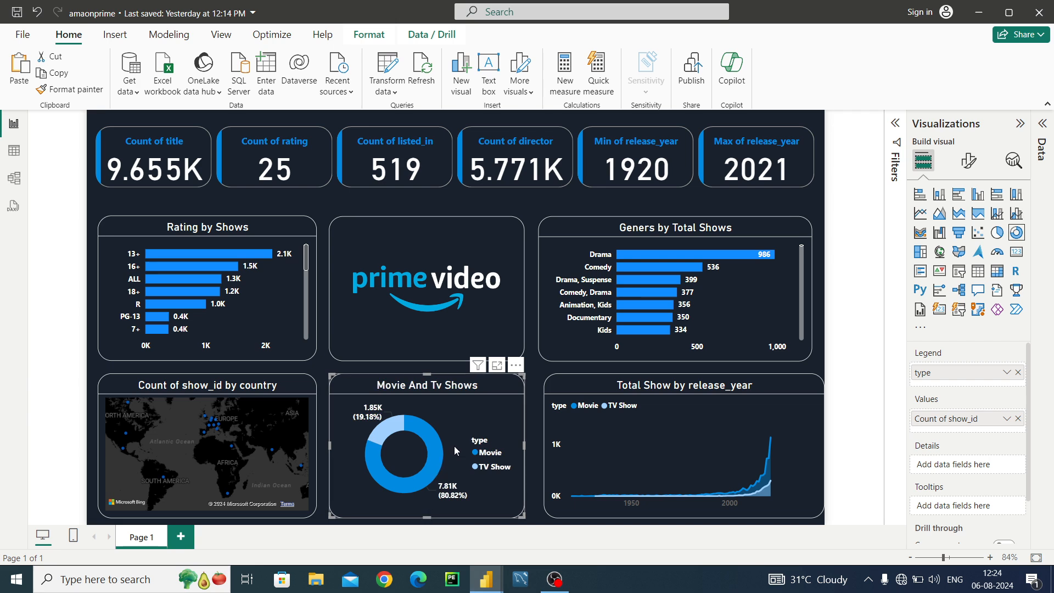
pyautogui.click(967, 164)
pyautogui.click(934, 283)
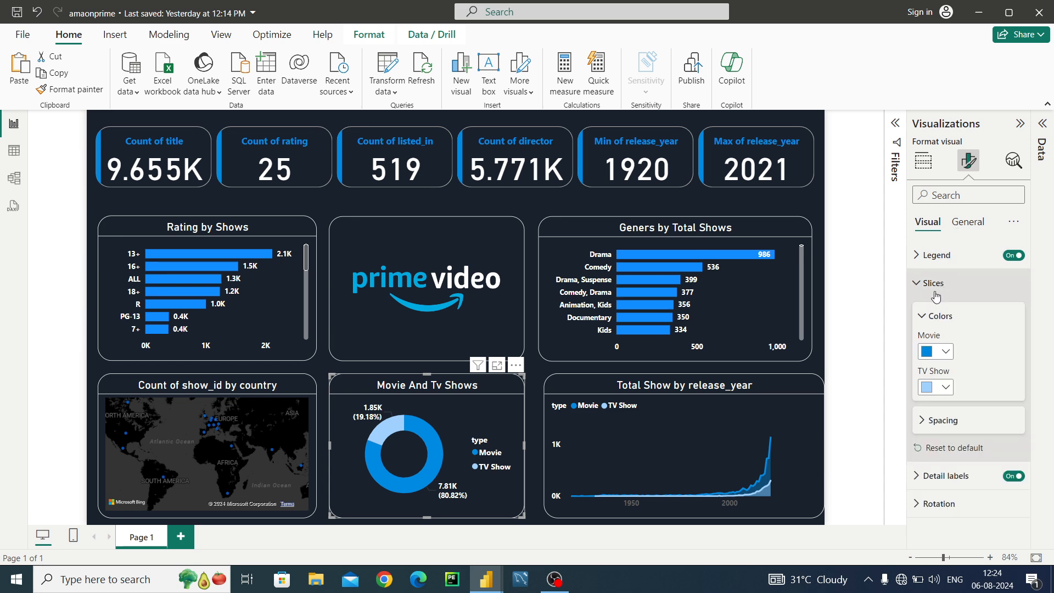
pyautogui.click(945, 351)
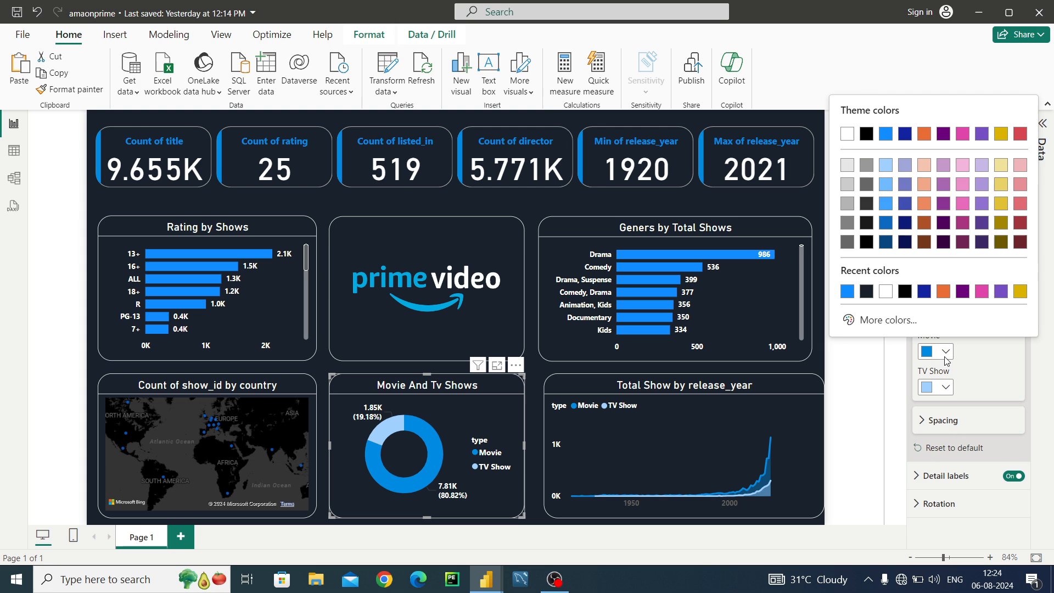
pyautogui.click(889, 321)
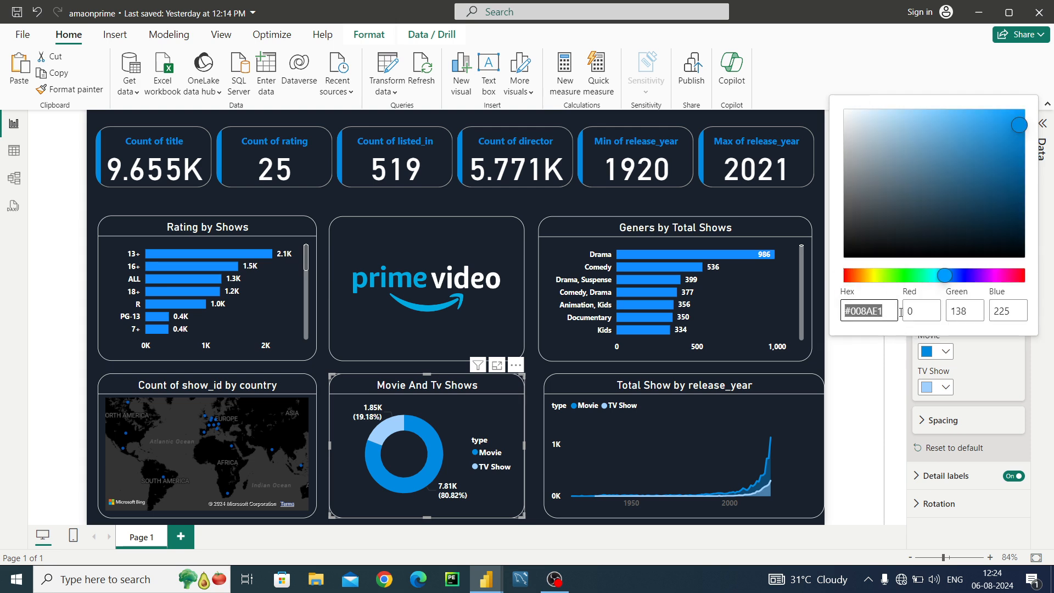
pyautogui.click(887, 314)
pyautogui.moveTo(884, 313); pyautogui.dragTo(843, 317)
pyautogui.hotkey('ctrl', 'c')
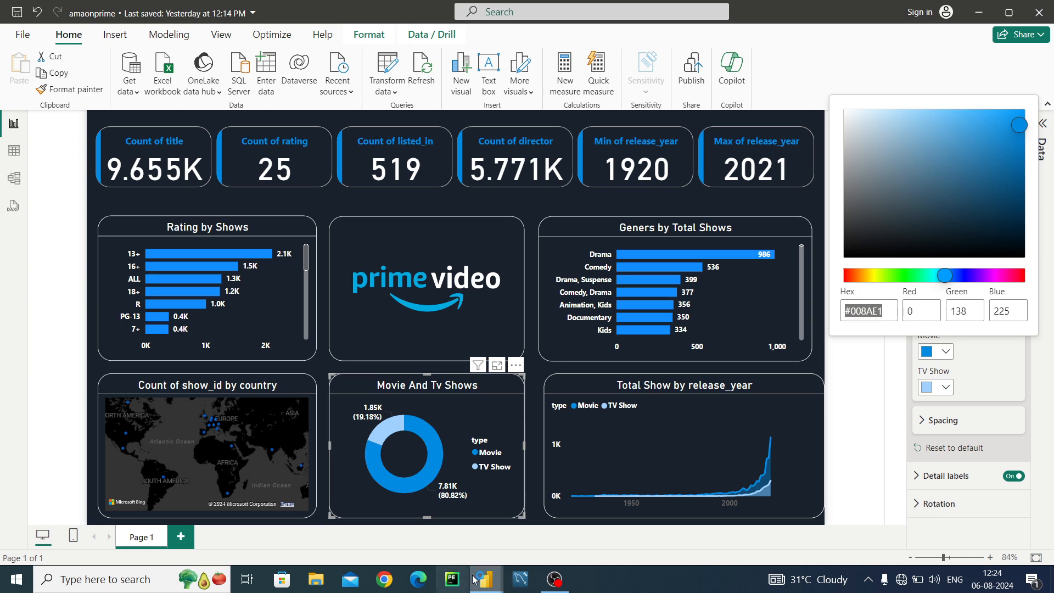
# Return to the Untitled report and set the donut chart's Movie slice colour to hex #008AE1.
pyautogui.moveTo(475, 579)
pyautogui.click(541, 528)
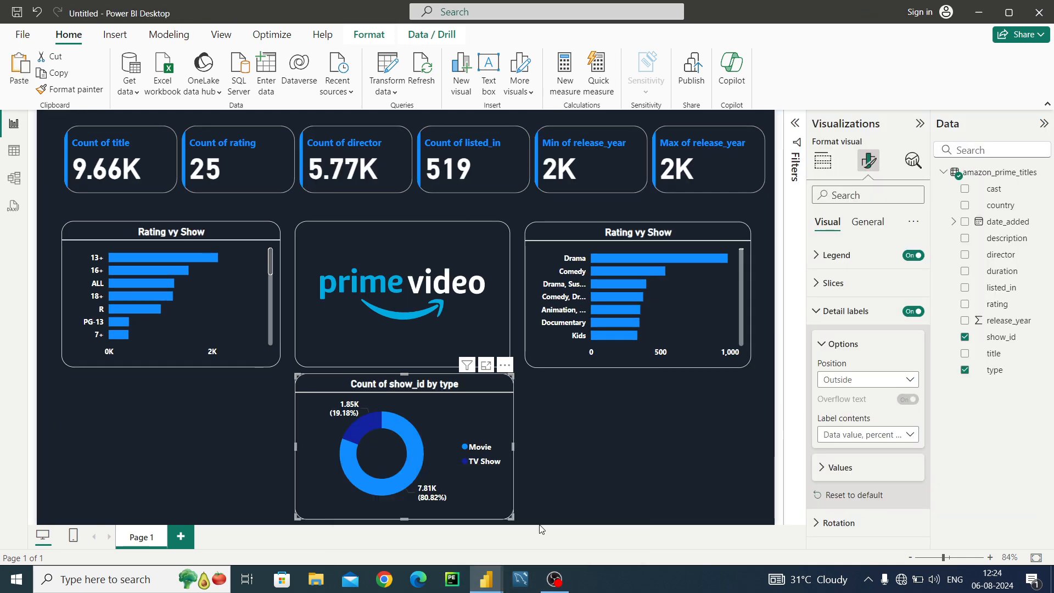
pyautogui.click(821, 283)
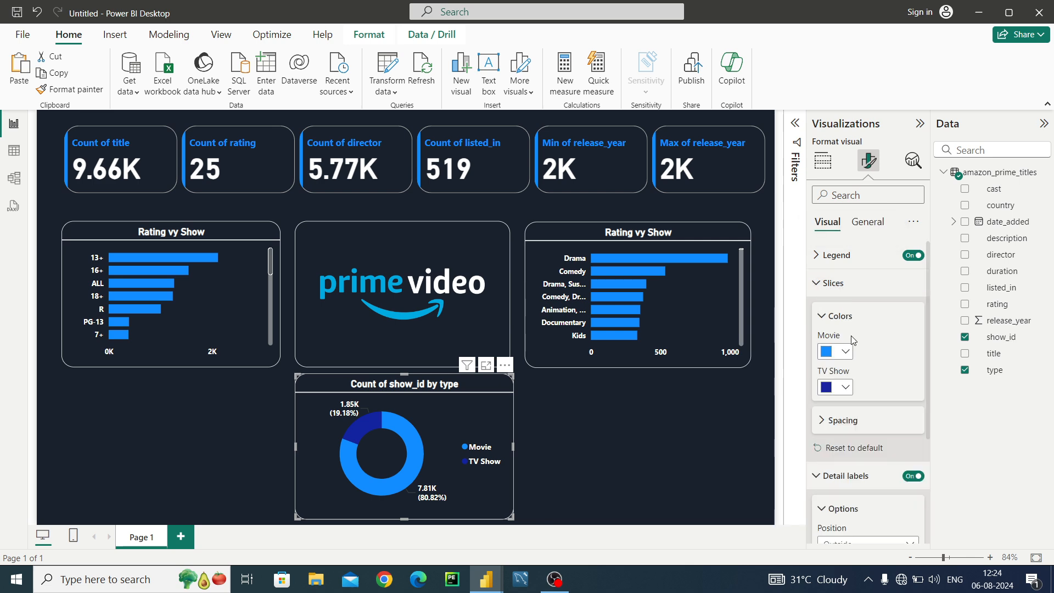
pyautogui.click(838, 351)
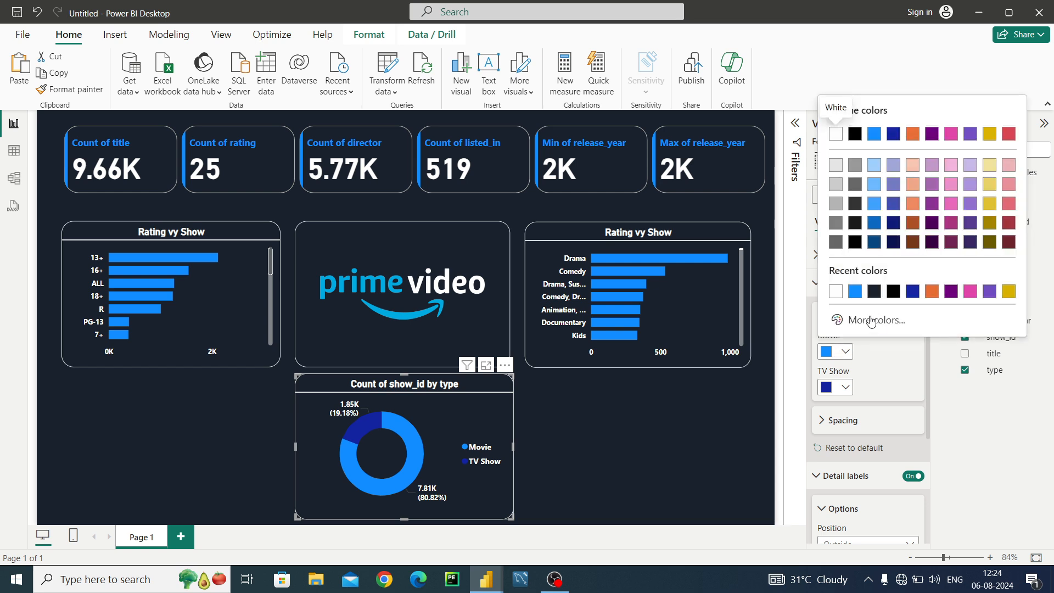
pyautogui.click(873, 318)
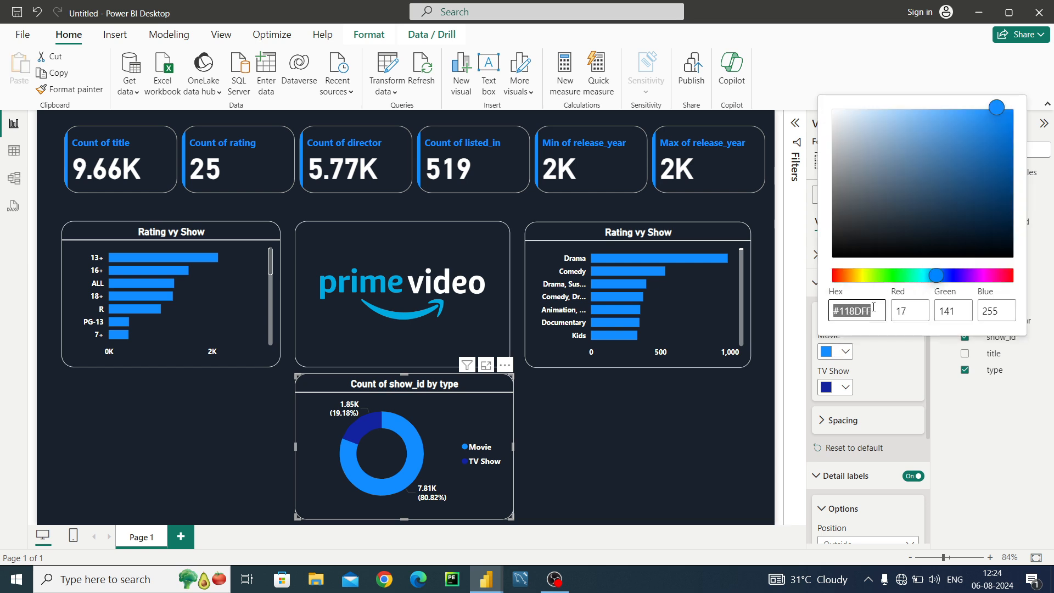
pyautogui.click(873, 307)
pyautogui.press('BackSpace')
pyautogui.press('BackSpace')
pyautogui.press('BackSpace')
pyautogui.press('BackSpace')
pyautogui.press('BackSpace')
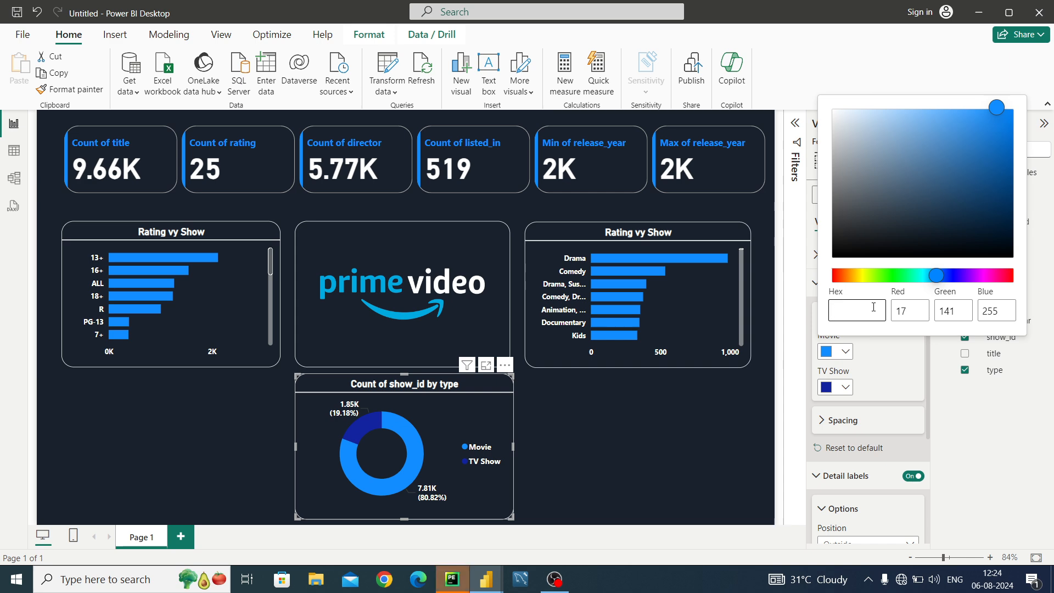
pyautogui.hotkey('ctrl', 'v')
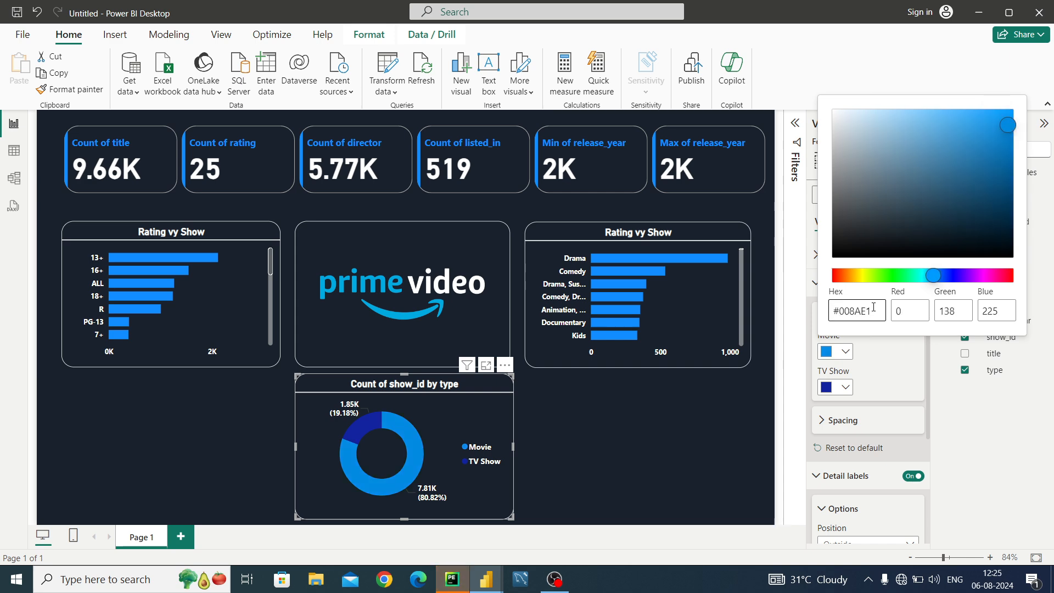
pyautogui.click(866, 374)
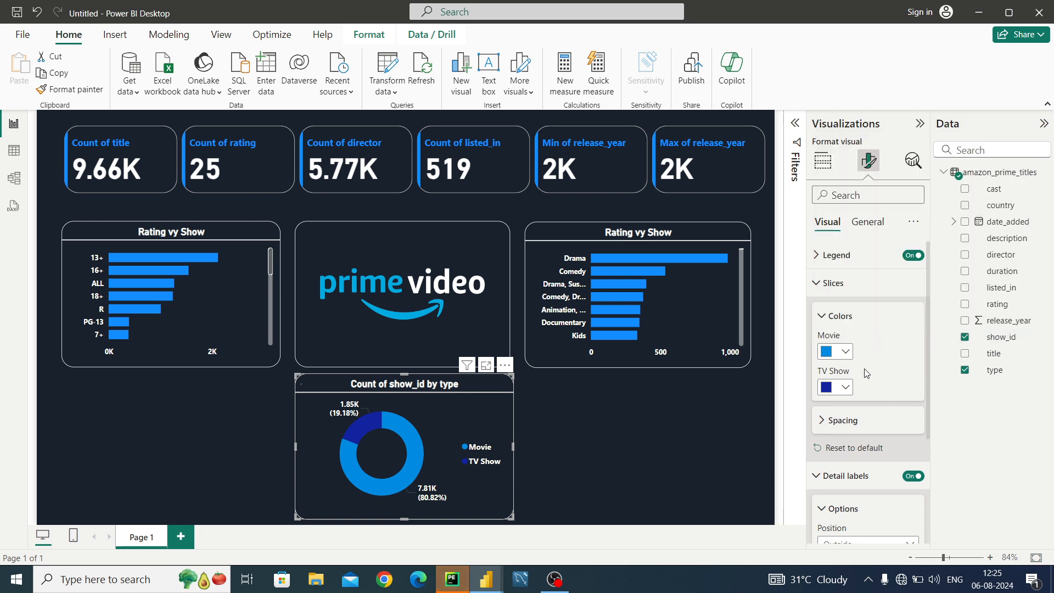
# Set the donut chart's TV Show slice to a light blue theme tint and deselect the chart.
pyautogui.click(846, 387)
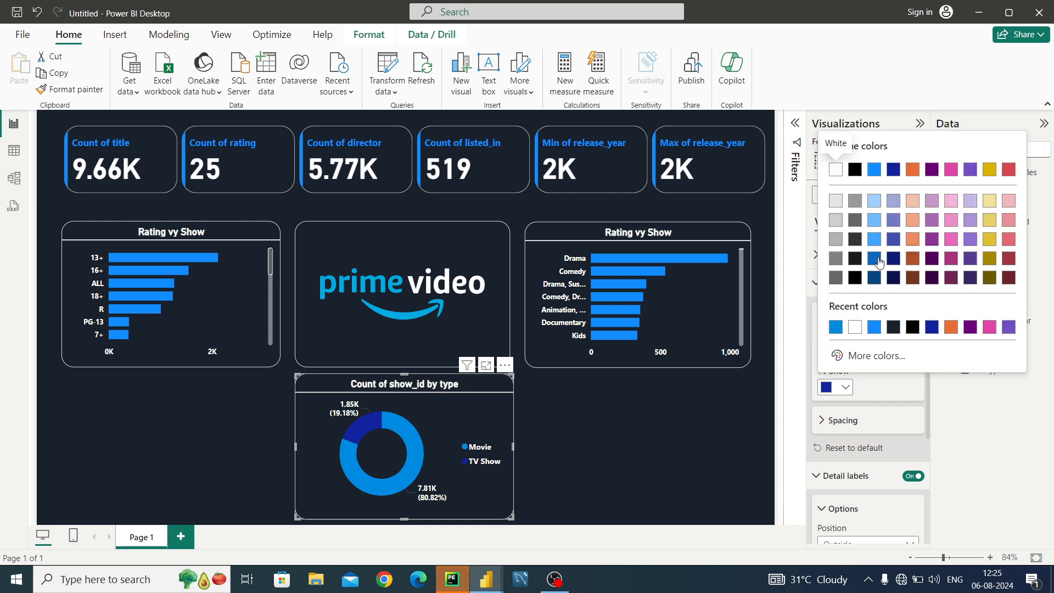
pyautogui.click(874, 221)
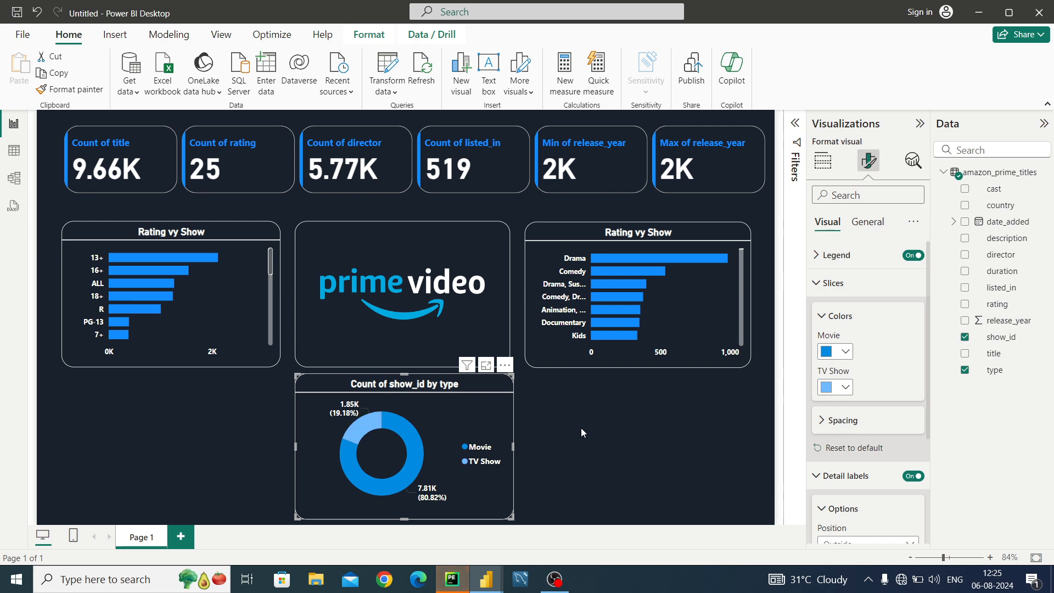
pyautogui.click(548, 463)
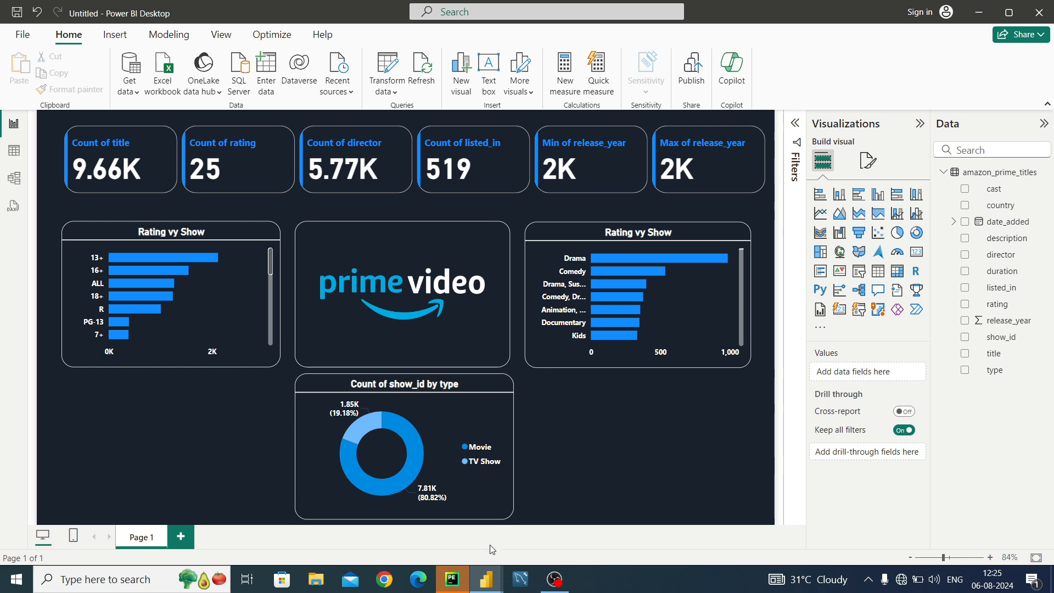
# Switch to the amaonprime report and examine the visual type and field assignments of its Total Show by release_year chart.
pyautogui.moveTo(486, 579)
pyautogui.click(431, 508)
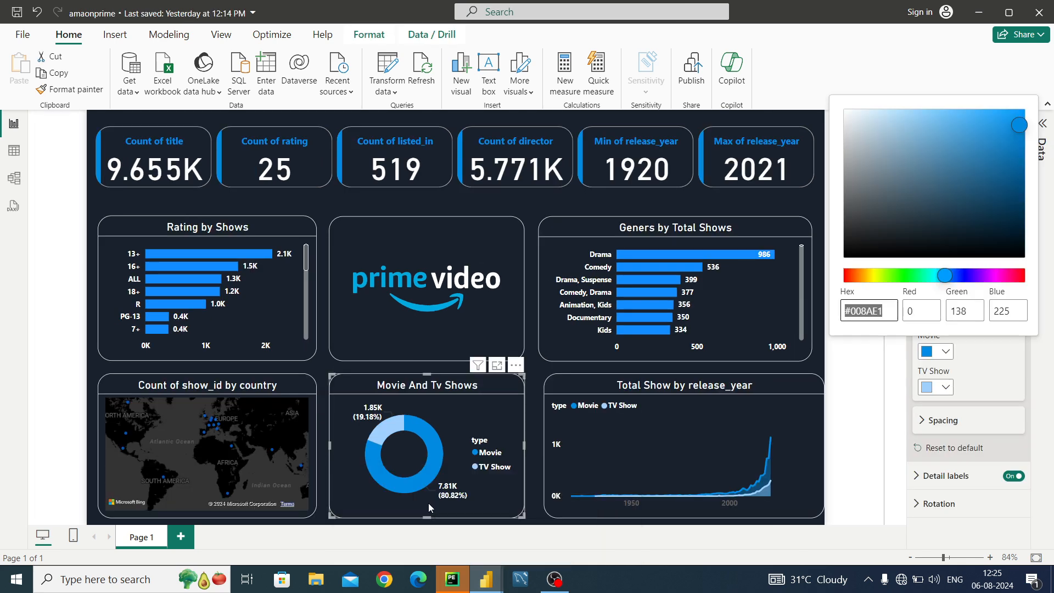
pyautogui.click(673, 457)
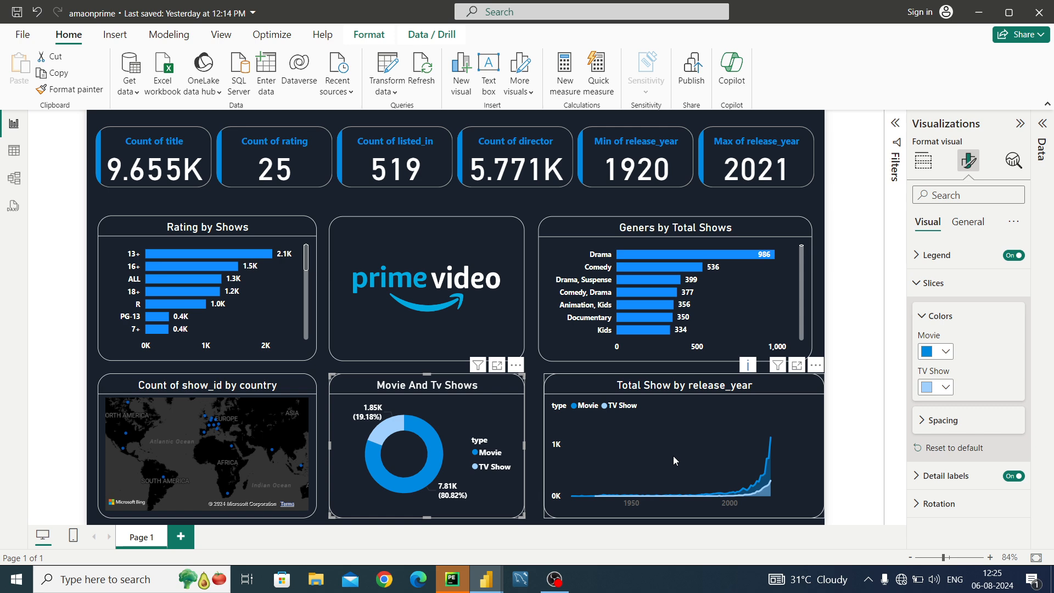
pyautogui.click(929, 170)
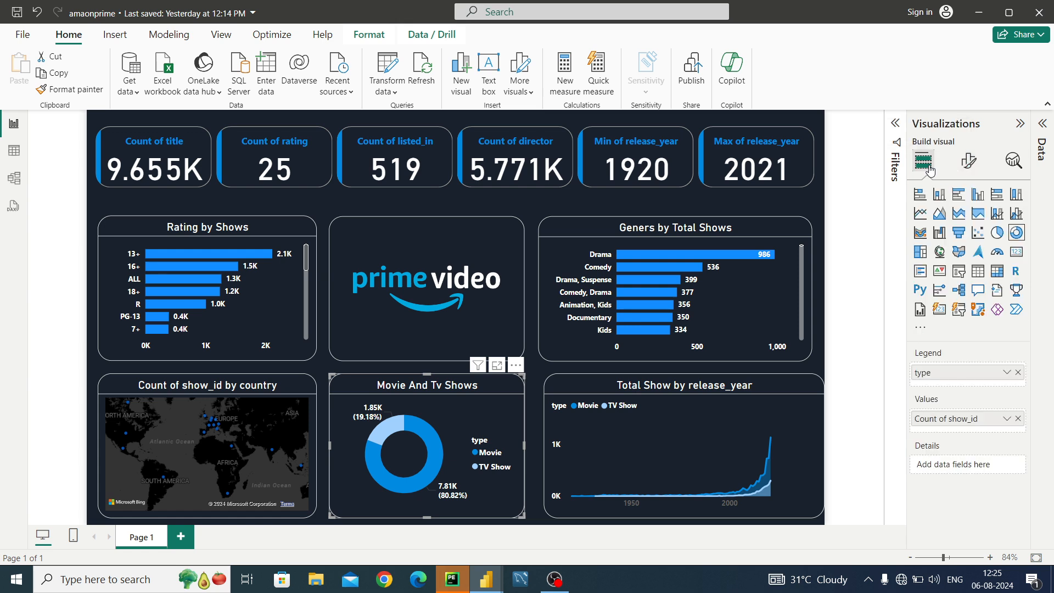
pyautogui.click(724, 453)
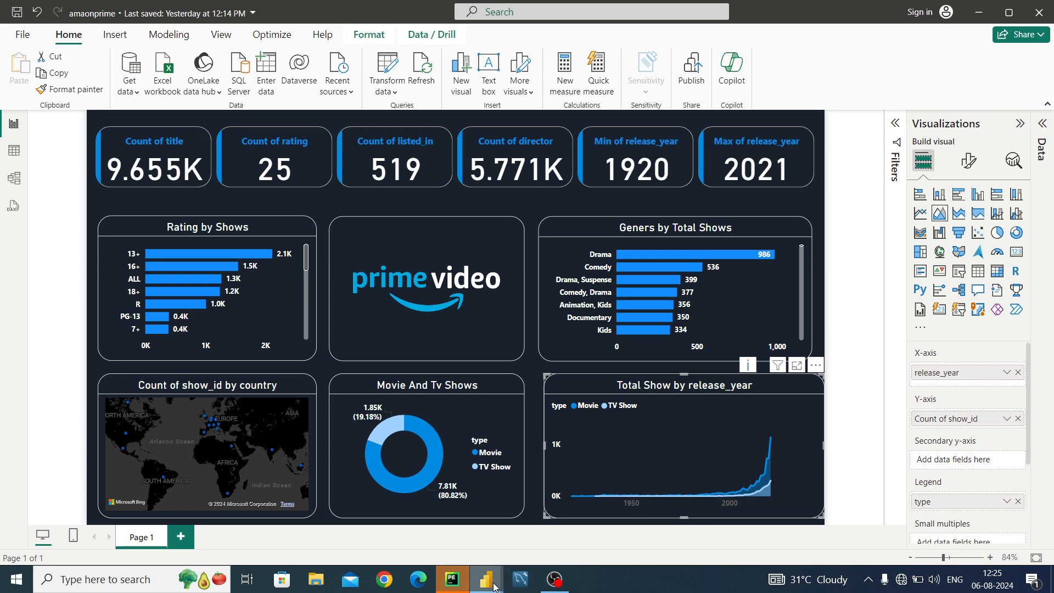
# In the Untitled report, add an area chart below the genre bar chart with type as legend and release_year on the Y-axis.
pyautogui.moveTo(494, 586)
pyautogui.click(537, 551)
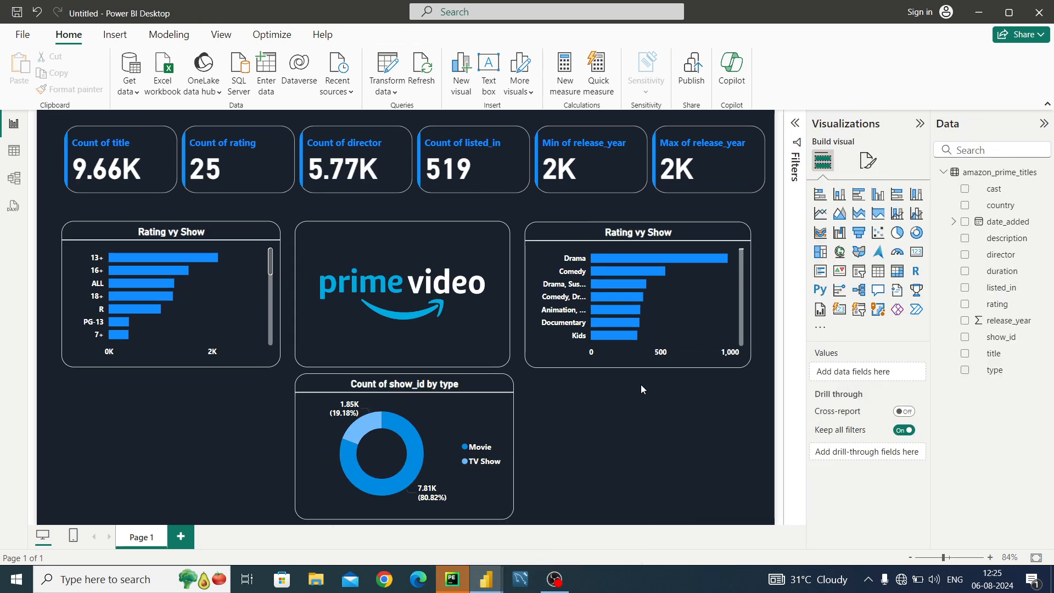
pyautogui.click(839, 214)
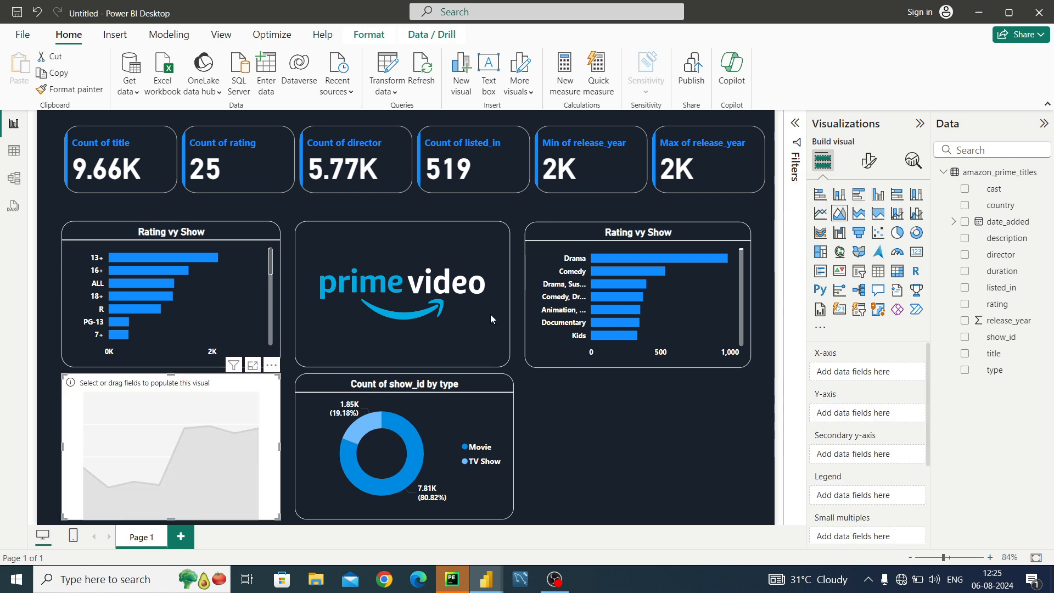
pyautogui.moveTo(216, 409); pyautogui.dragTo(688, 412)
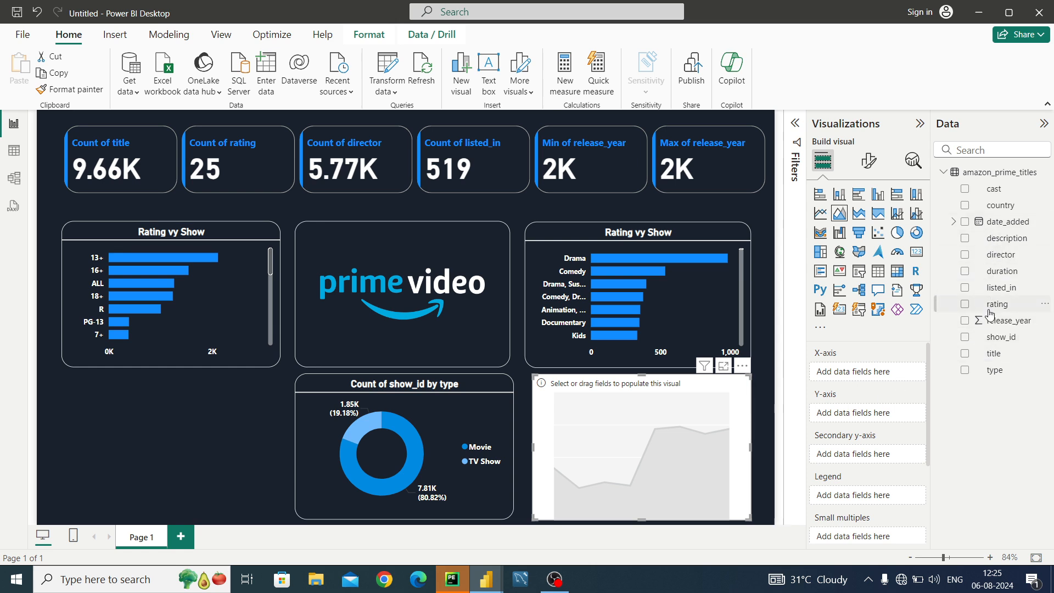
pyautogui.moveTo(1002, 372); pyautogui.dragTo(865, 494)
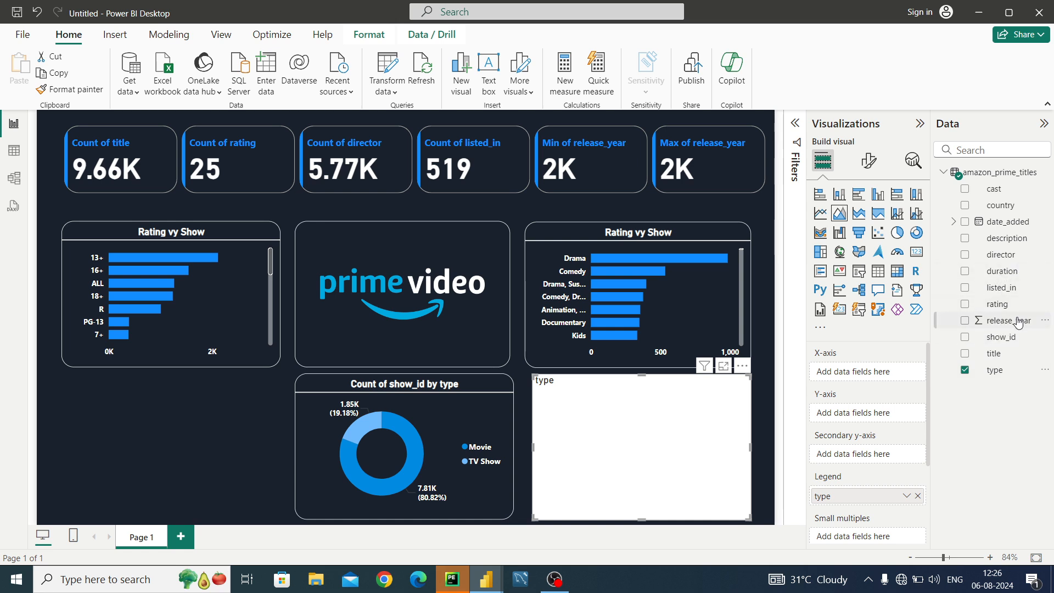
pyautogui.moveTo(1018, 322); pyautogui.dragTo(882, 417)
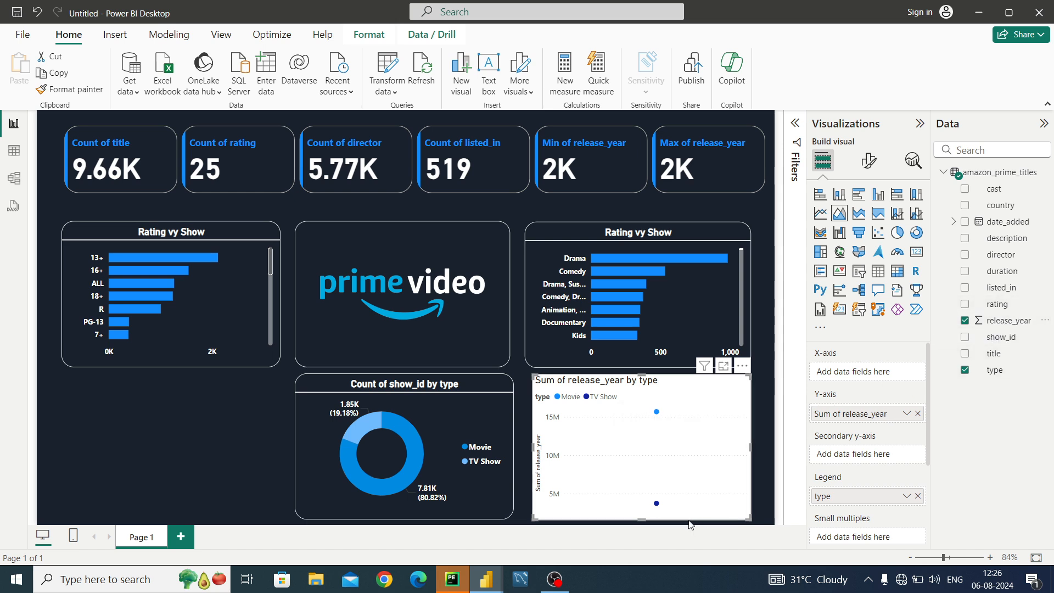
# Consult the area chart's fields in the amaonprime report, and move release_year to the X-axis of the Untitled report's area chart.
pyautogui.moveTo(493, 583)
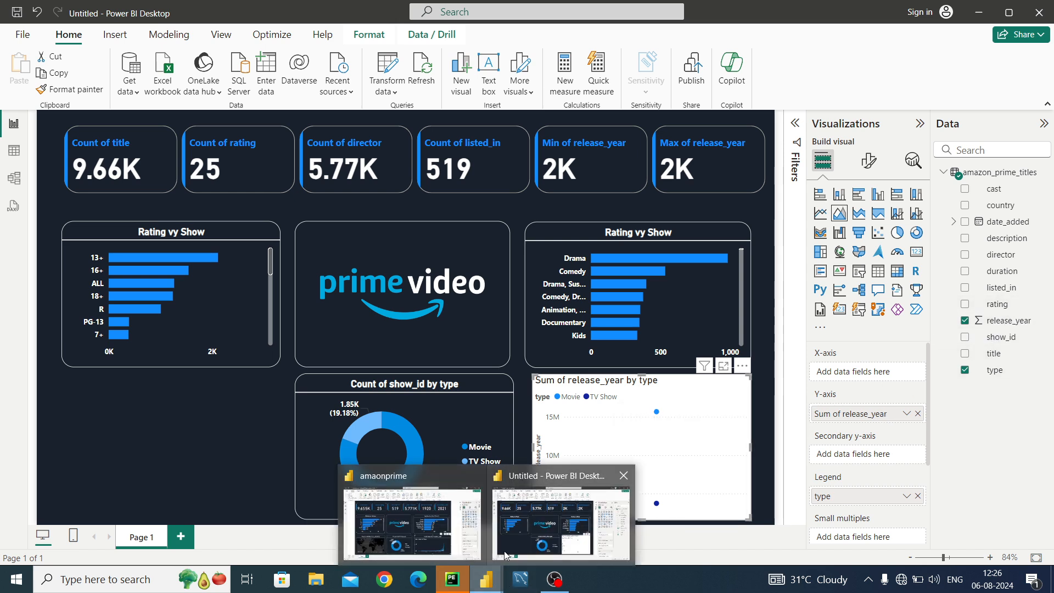
pyautogui.moveTo(451, 546)
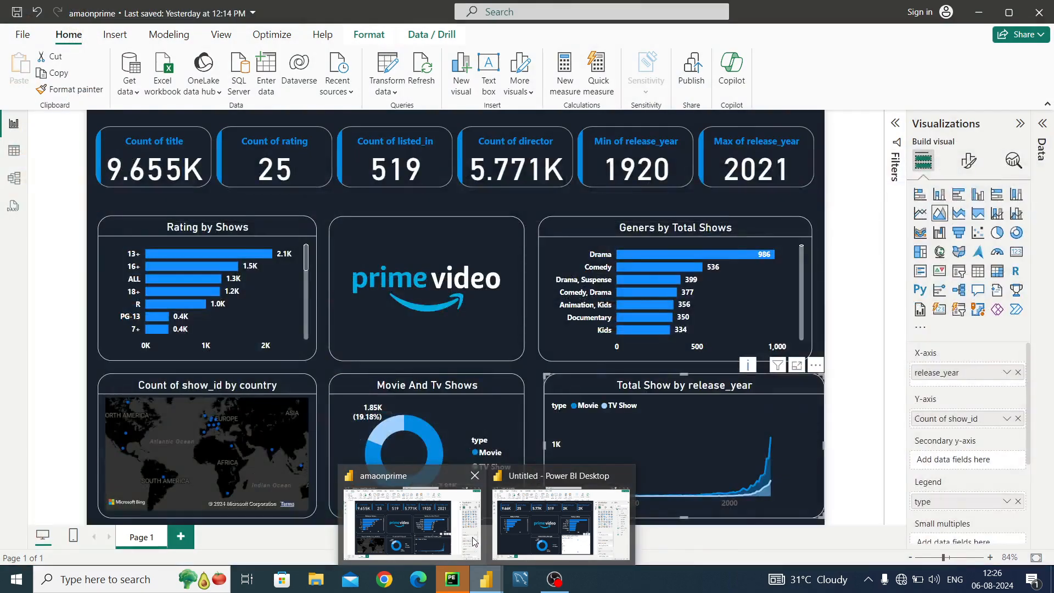
pyautogui.moveTo(586, 534)
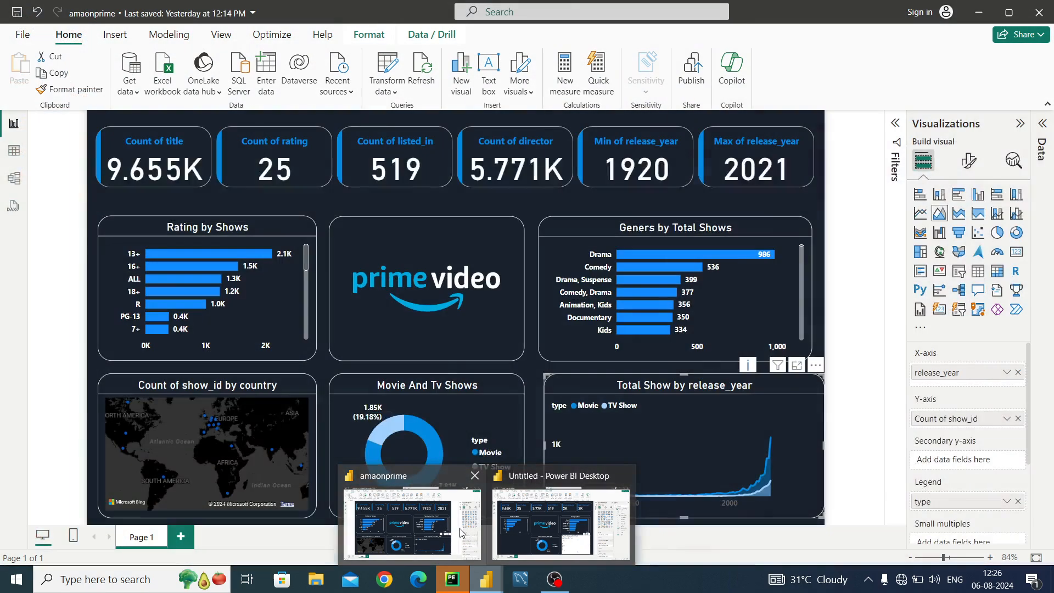
pyautogui.click(459, 533)
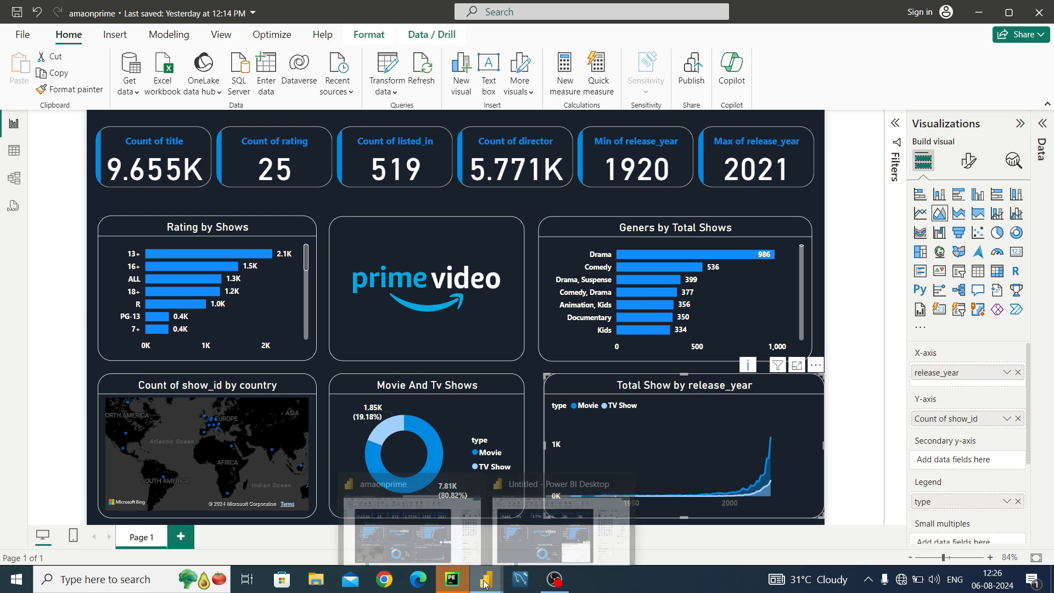
pyautogui.click(570, 525)
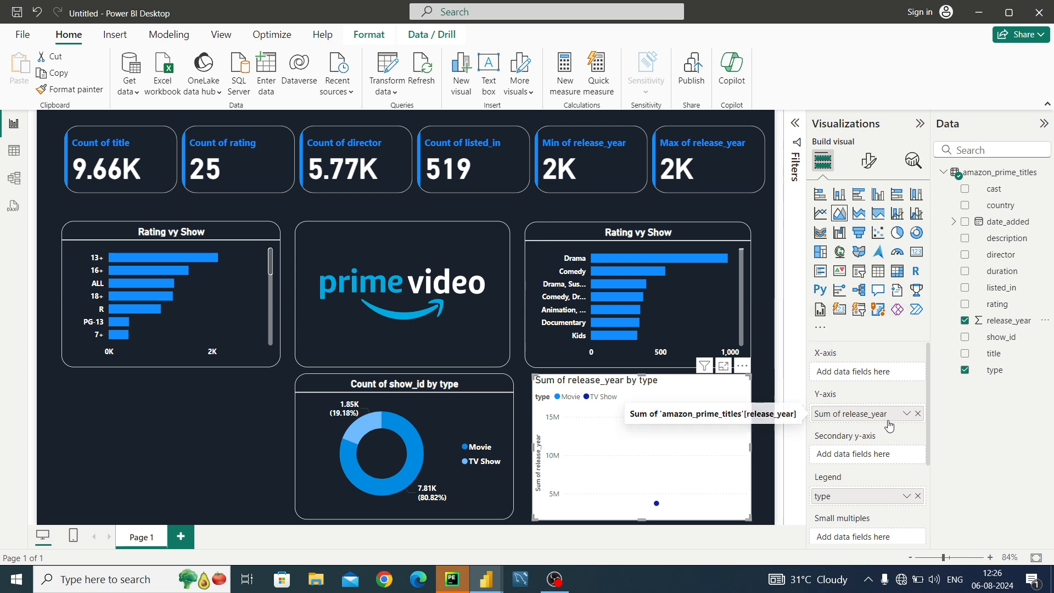
pyautogui.moveTo(884, 420); pyautogui.dragTo(882, 376)
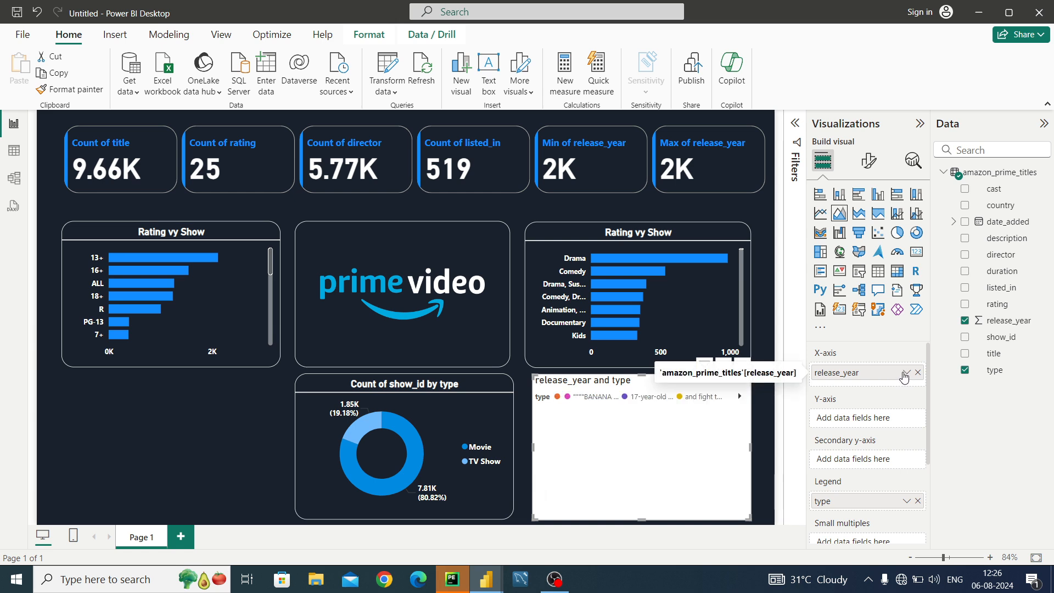
pyautogui.click(907, 373)
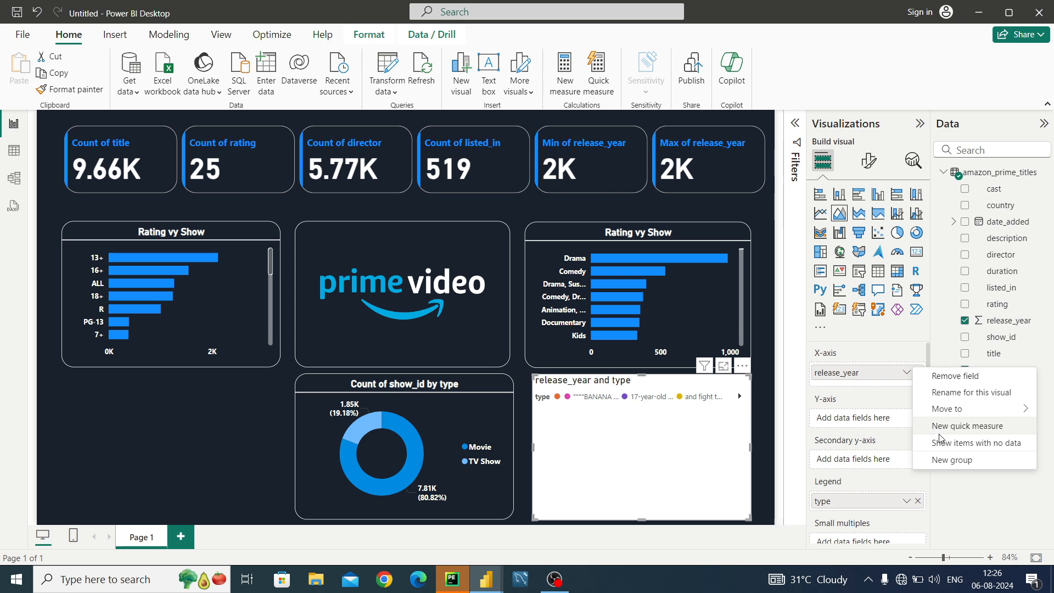
pyautogui.moveTo(922, 416)
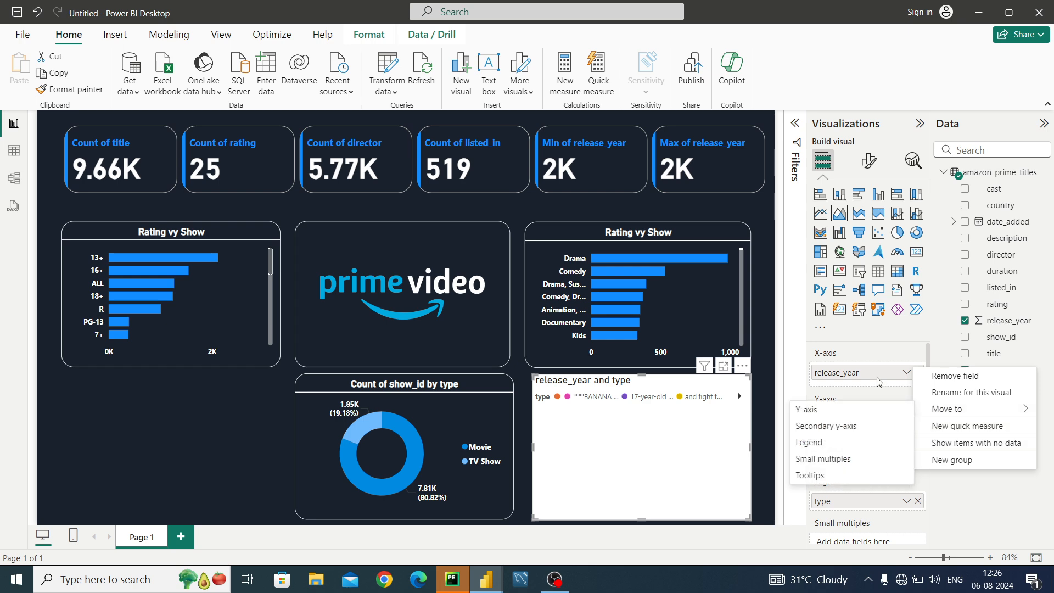
pyautogui.click(874, 376)
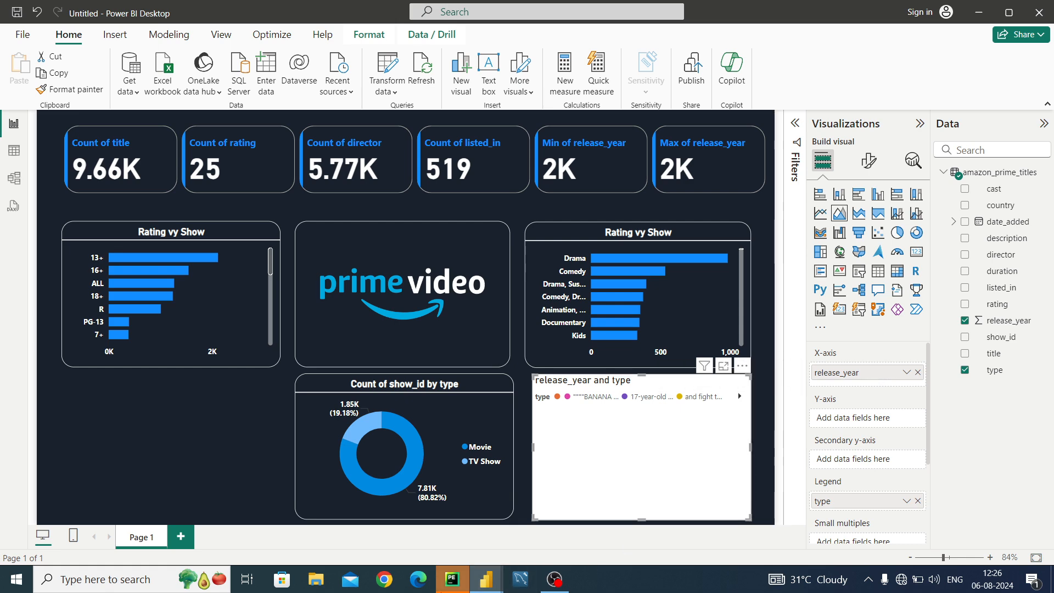
# Check the amaonprime area chart's X-axis field options, and in the Untitled report put show_id on the area chart's Y-axis as Count (Distinct).
pyautogui.moveTo(443, 591)
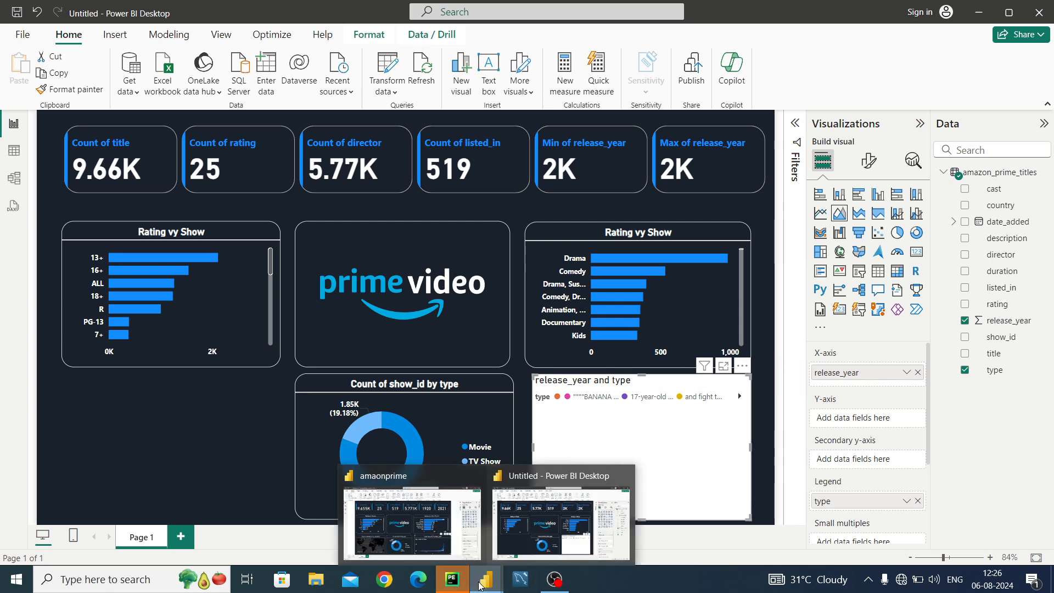
pyautogui.click(445, 541)
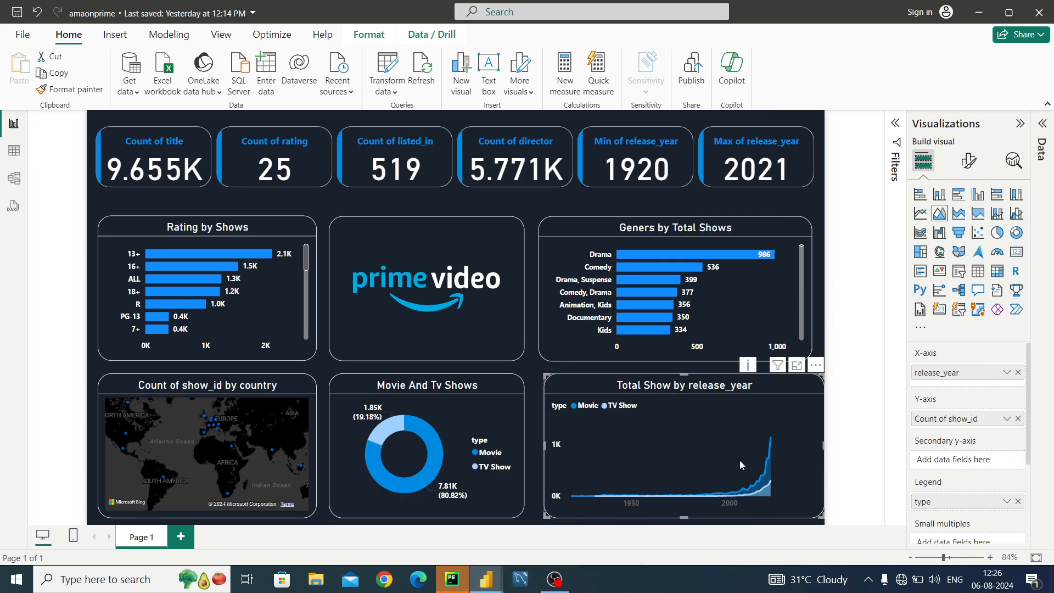
pyautogui.click(1006, 374)
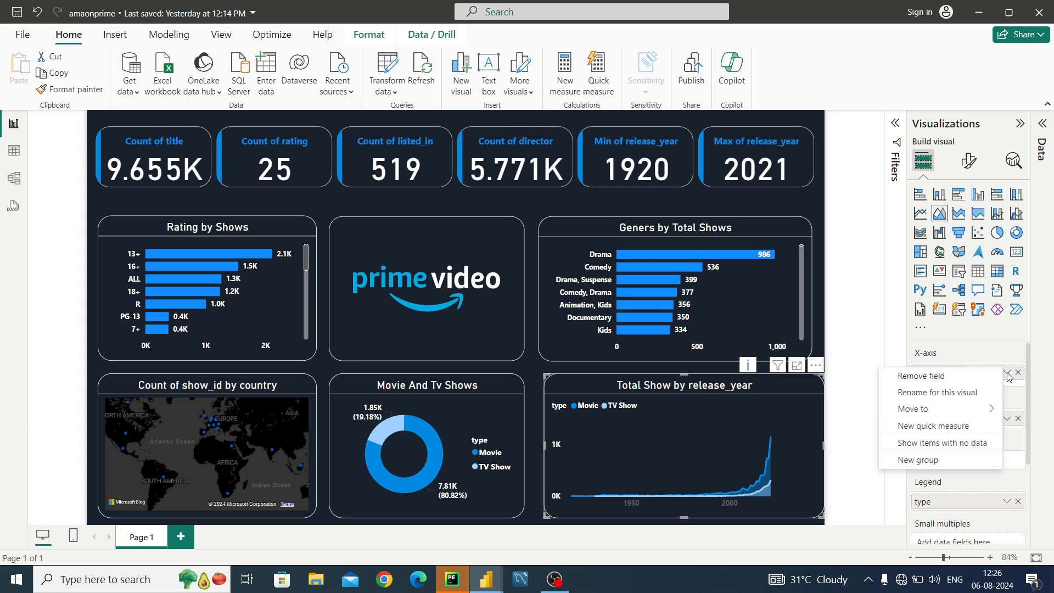
pyautogui.click(858, 327)
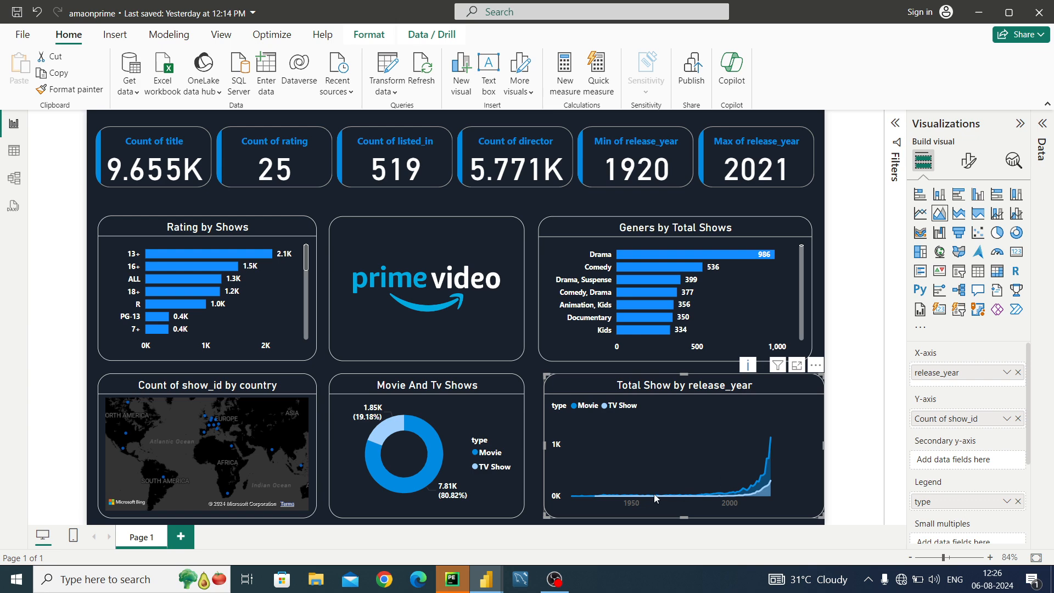
pyautogui.moveTo(487, 581)
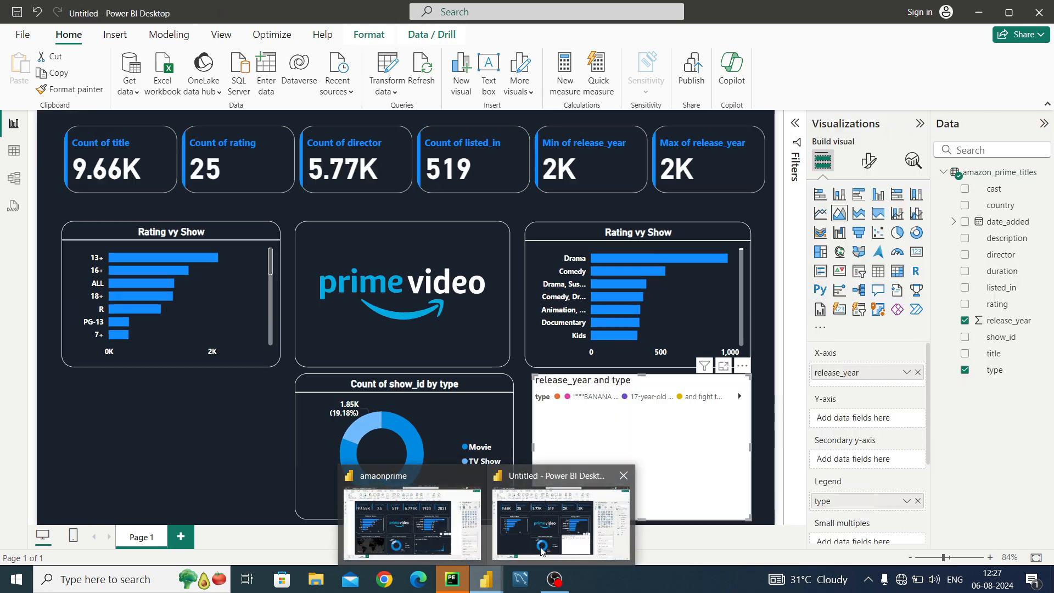
pyautogui.click(540, 551)
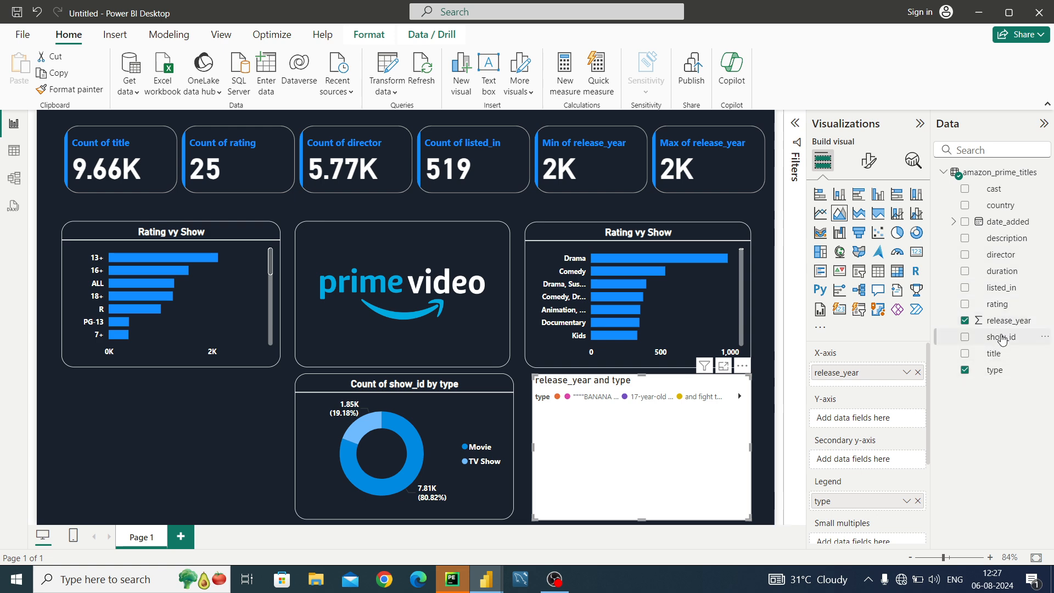
pyautogui.moveTo(1000, 336); pyautogui.dragTo(876, 419)
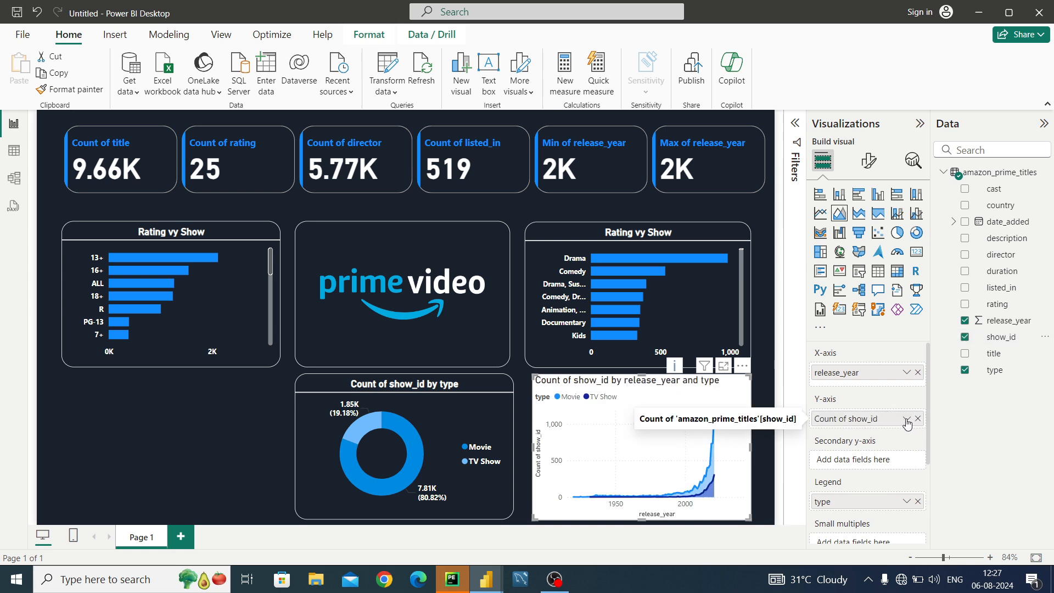
pyautogui.click(906, 421)
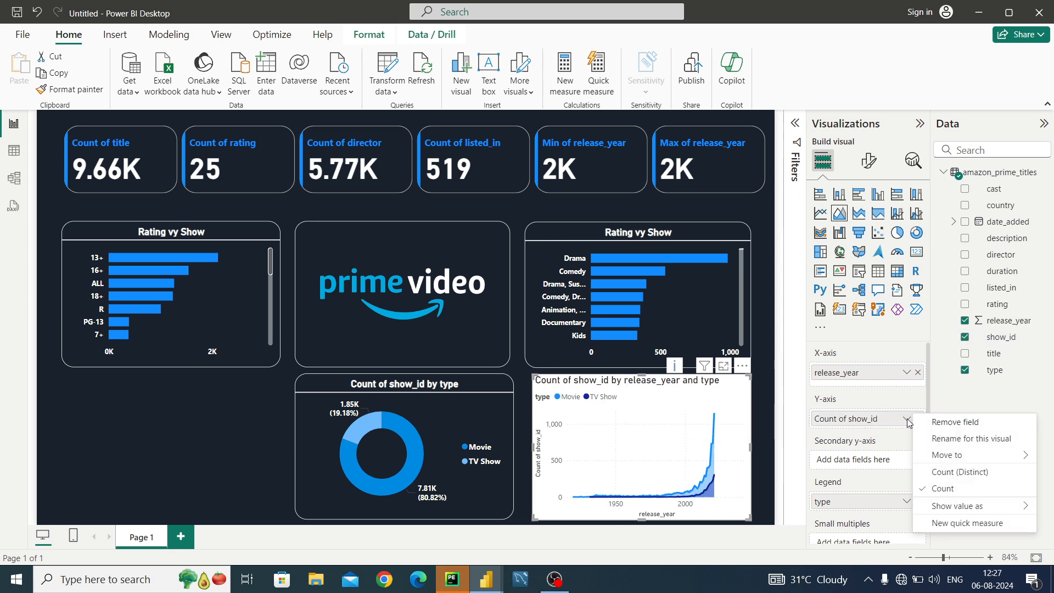
pyautogui.click(945, 475)
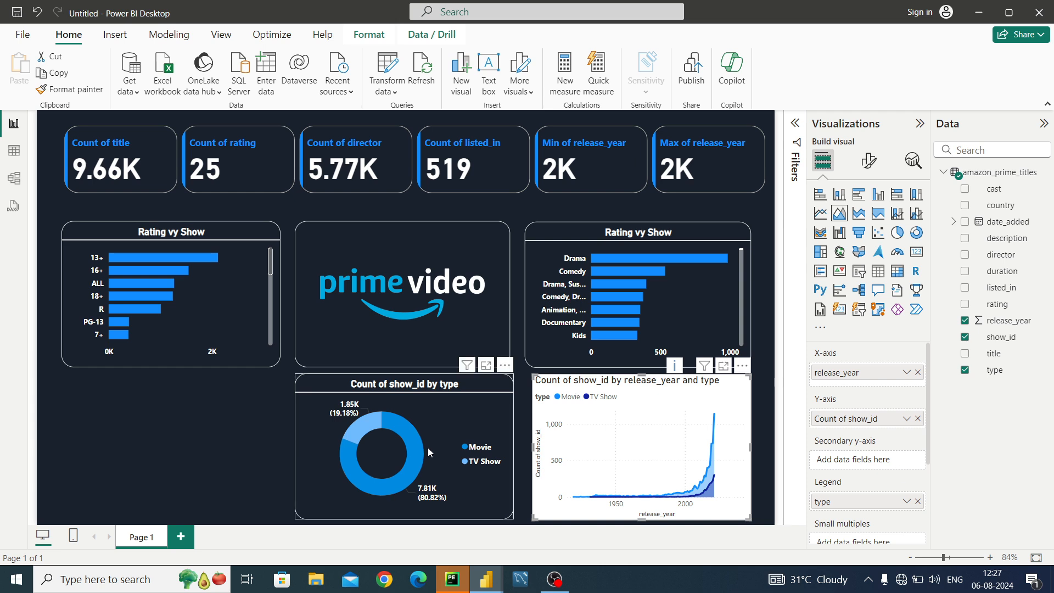
# Copy the donut chart's formatting onto the release-year area chart with Format painter.
pyautogui.click(440, 439)
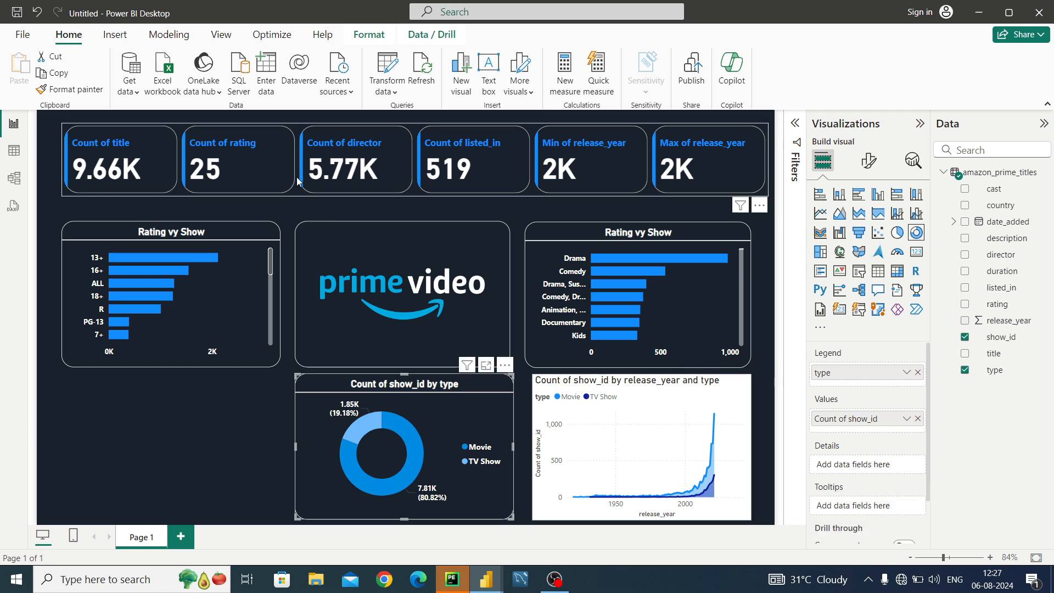
pyautogui.click(77, 89)
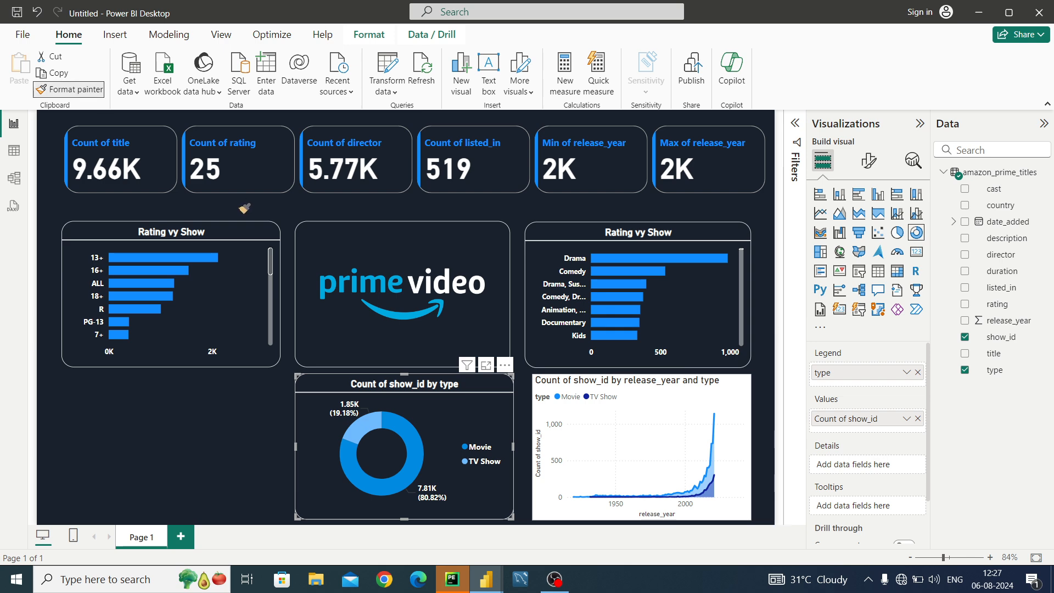
pyautogui.click(619, 422)
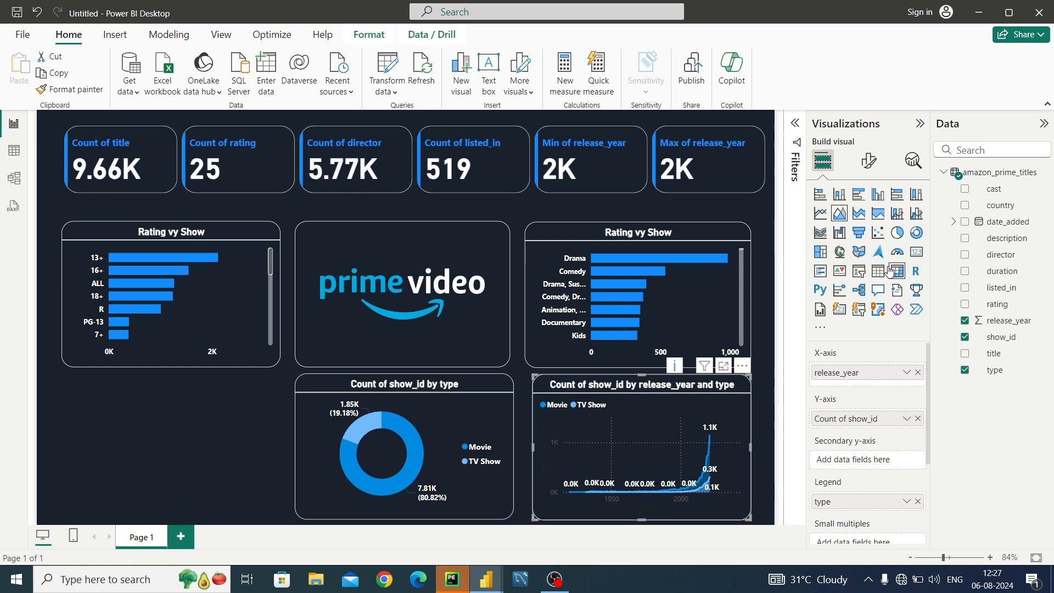
# Turn off the horizontal and vertical gridlines of the release-year area chart.
pyautogui.click(869, 160)
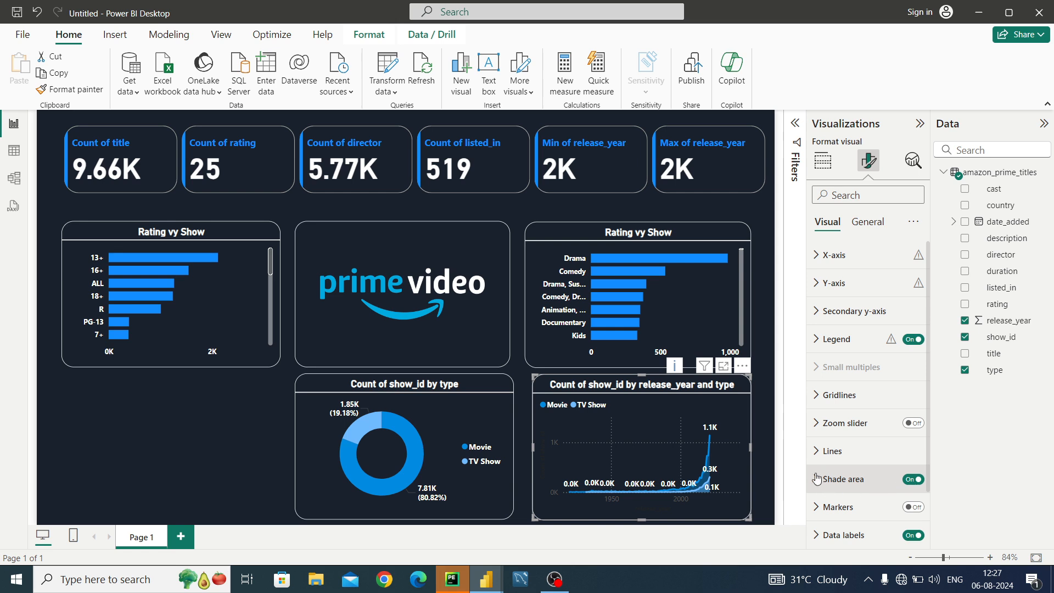
pyautogui.click(819, 403)
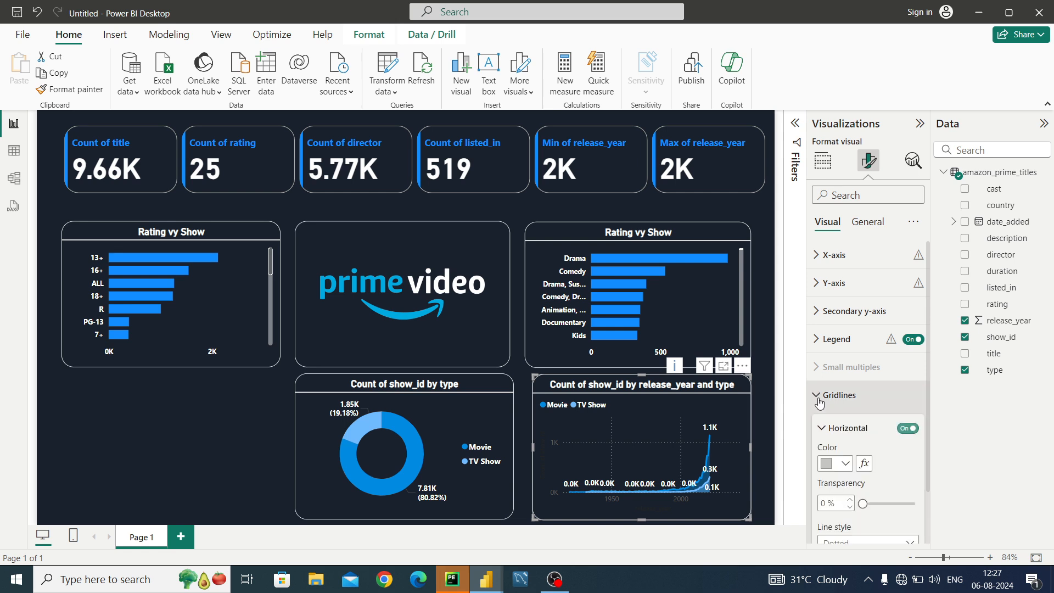
pyautogui.click(895, 435)
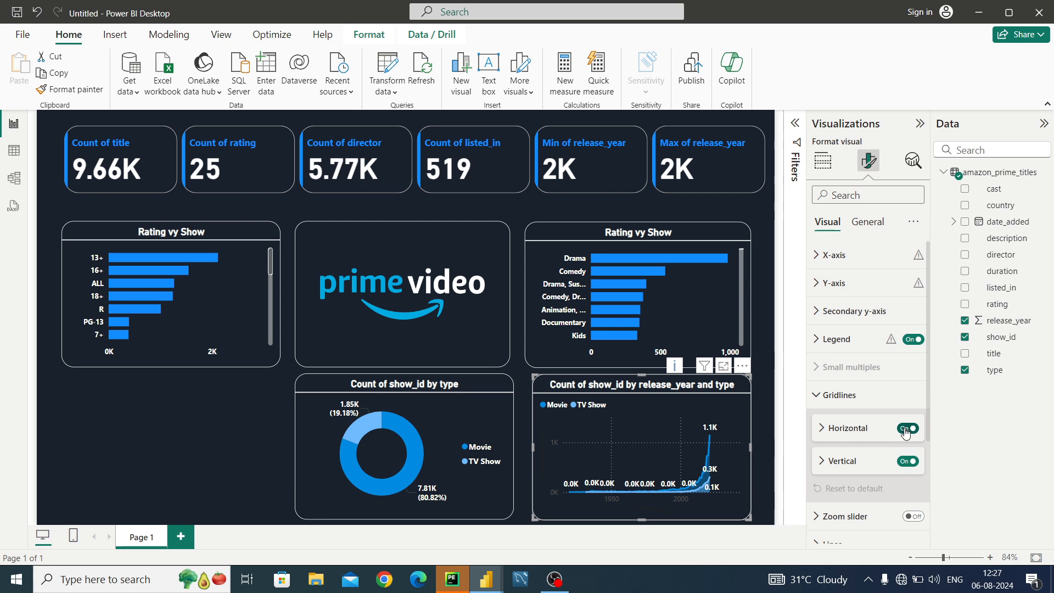
pyautogui.click(906, 428)
pyautogui.click(907, 461)
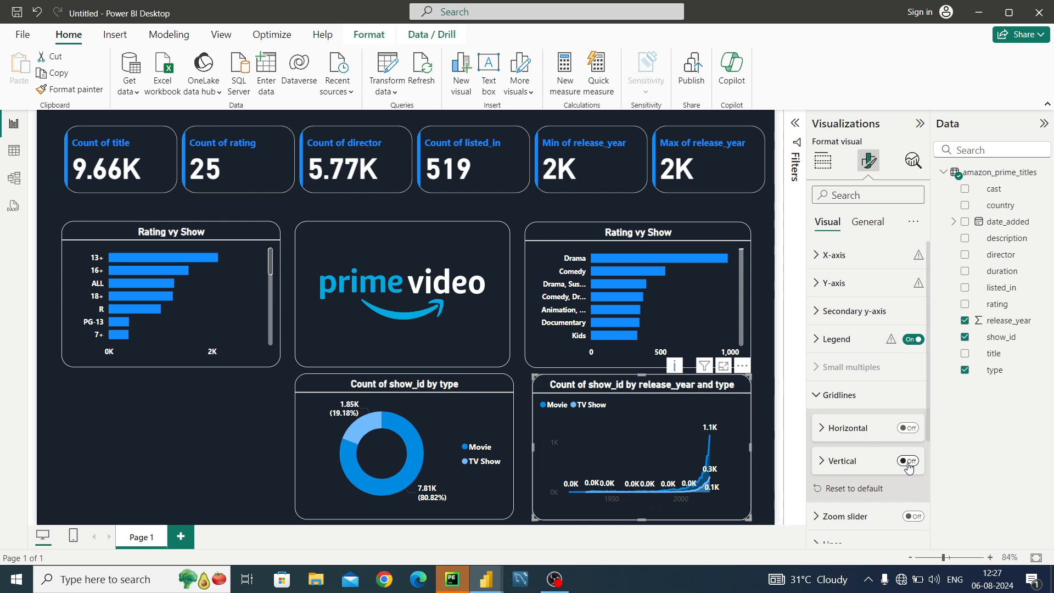
pyautogui.click(840, 396)
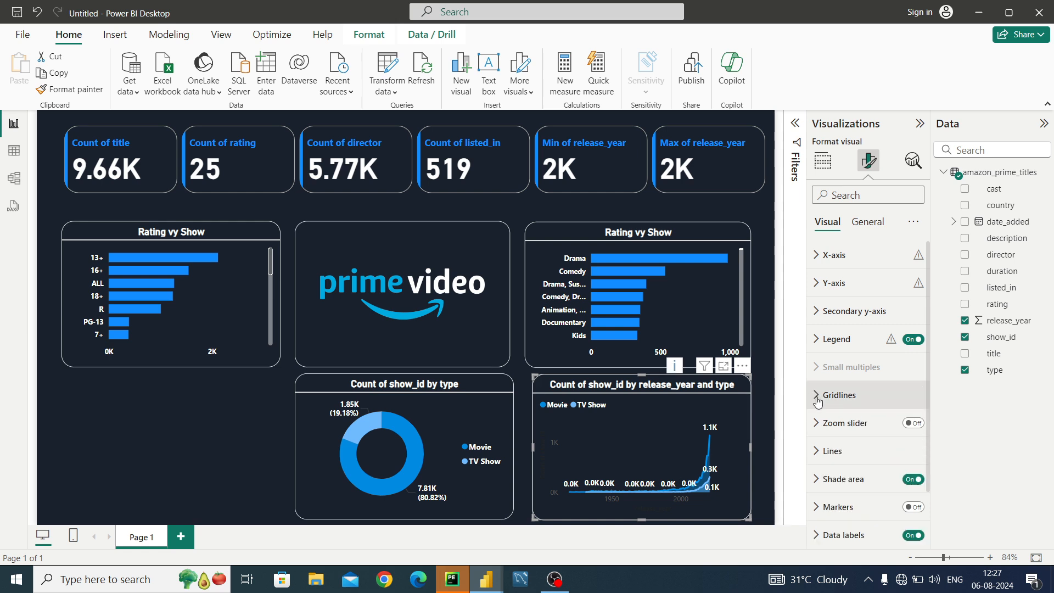
# Turn off the area chart's X-axis title and make its X-axis values bold and white.
pyautogui.click(818, 257)
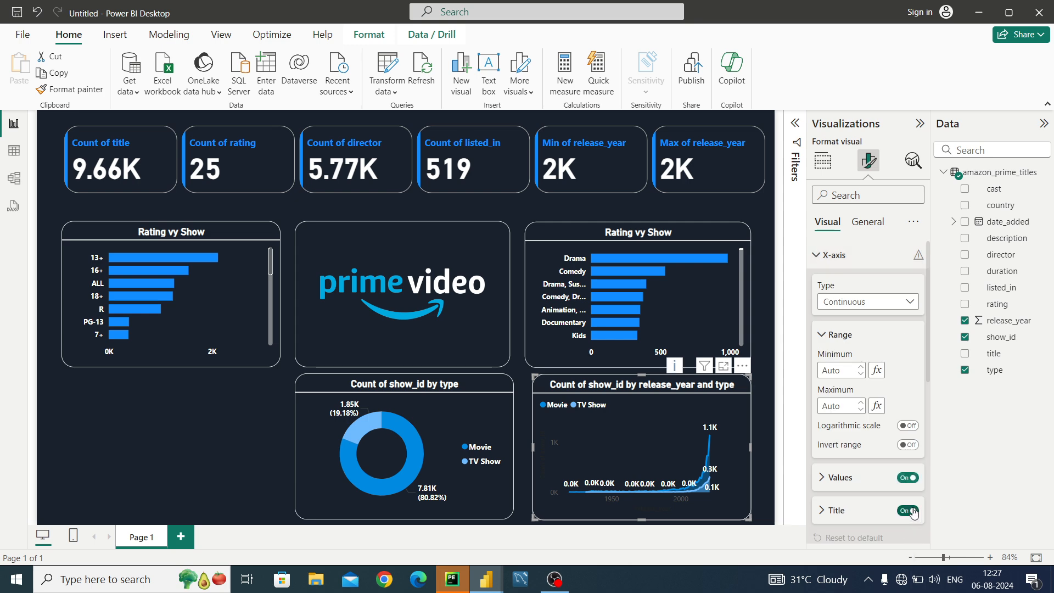
pyautogui.click(908, 511)
pyautogui.click(836, 482)
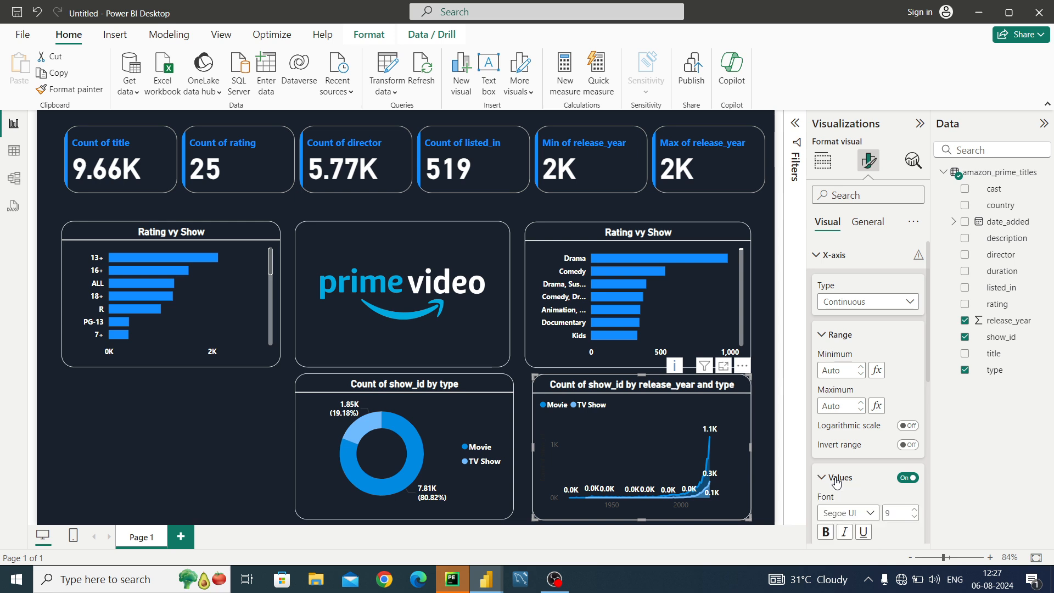
pyautogui.click(824, 536)
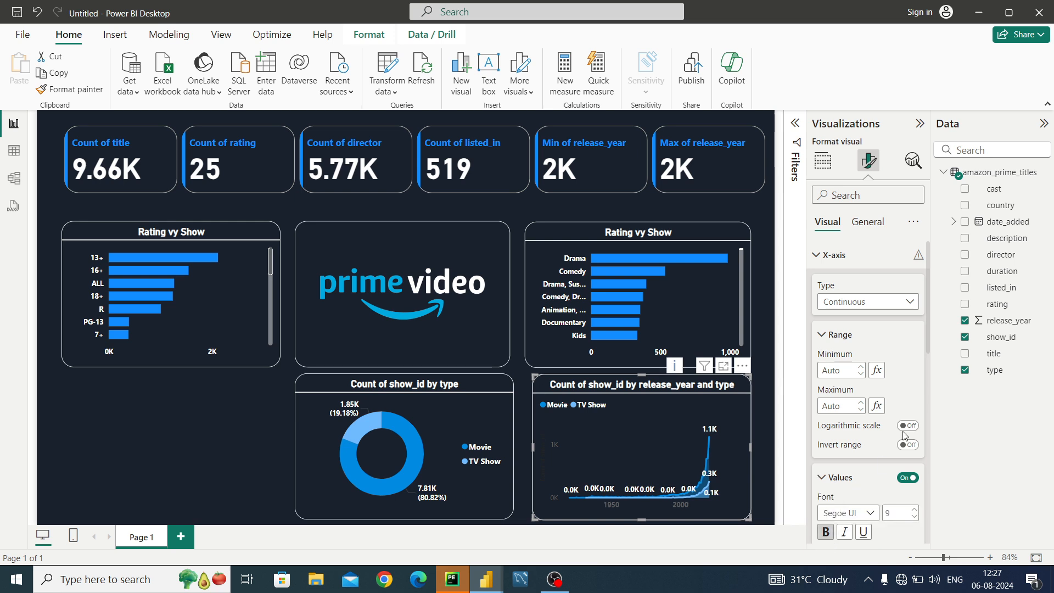
pyautogui.moveTo(926, 331); pyautogui.dragTo(928, 399)
pyautogui.click(838, 394)
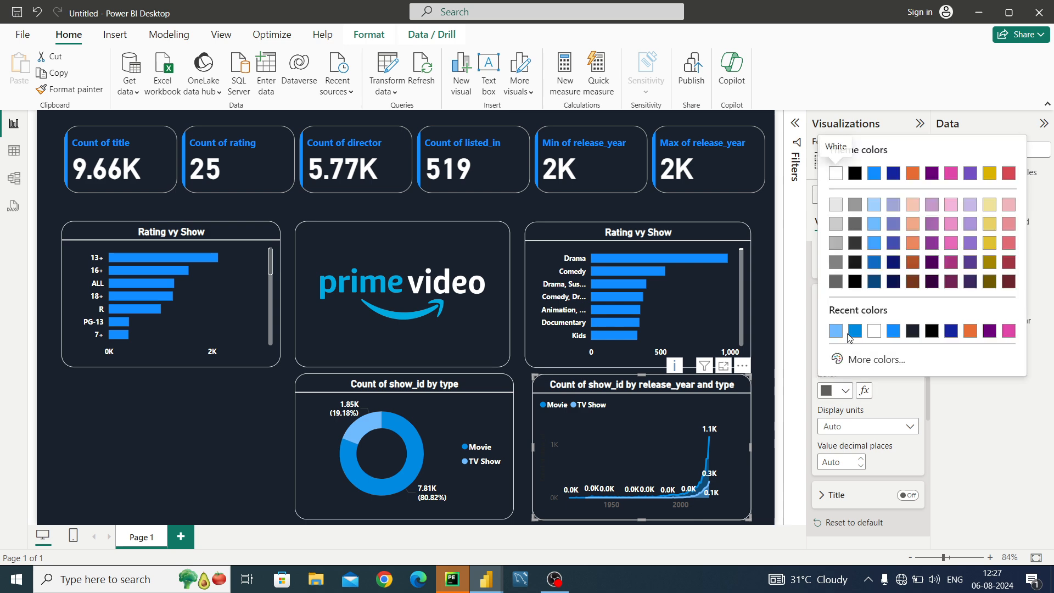
pyautogui.click(869, 340)
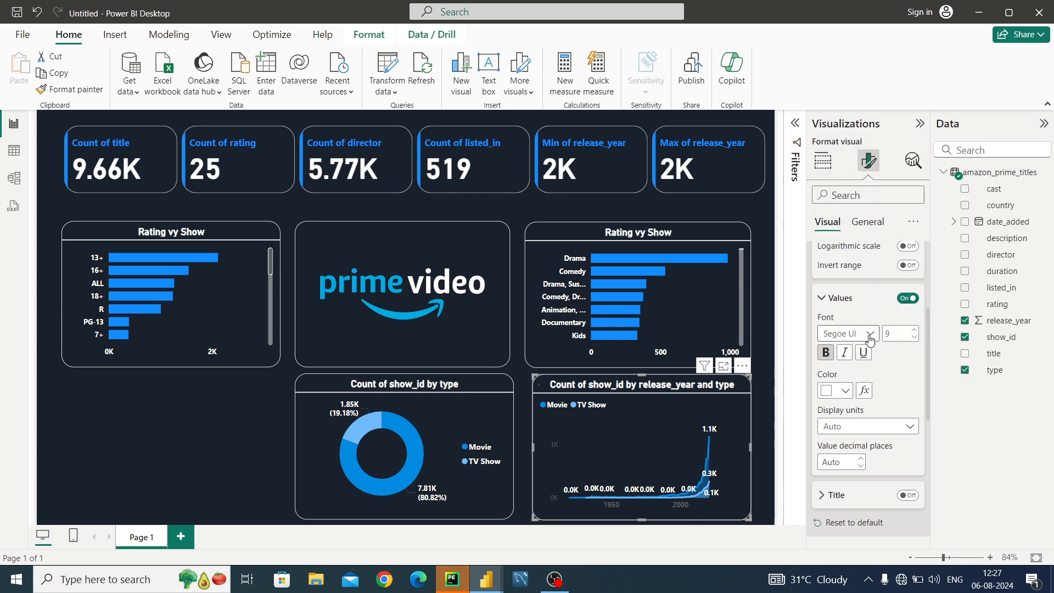
pyautogui.click(822, 299)
# Make the Y-axis values of the release-year area chart white and bold.
pyautogui.click(821, 386)
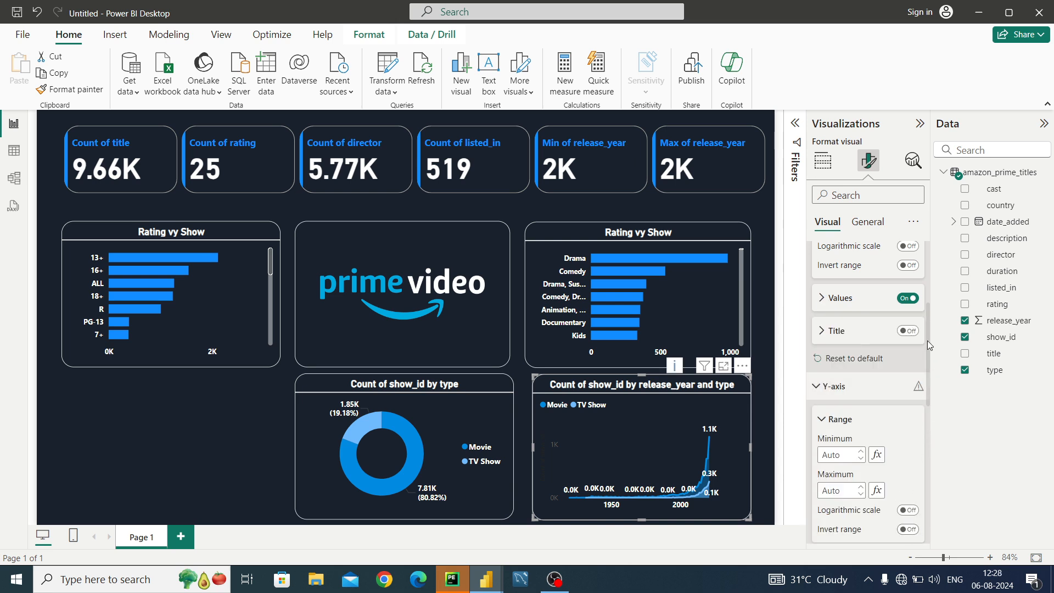
pyautogui.moveTo(928, 345); pyautogui.dragTo(925, 427)
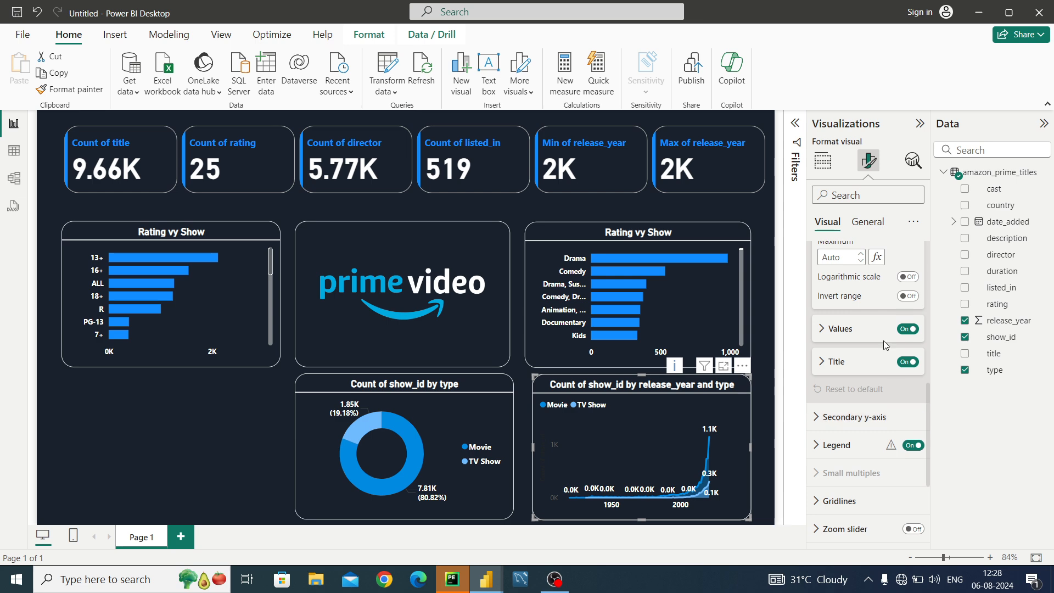
pyautogui.click(829, 329)
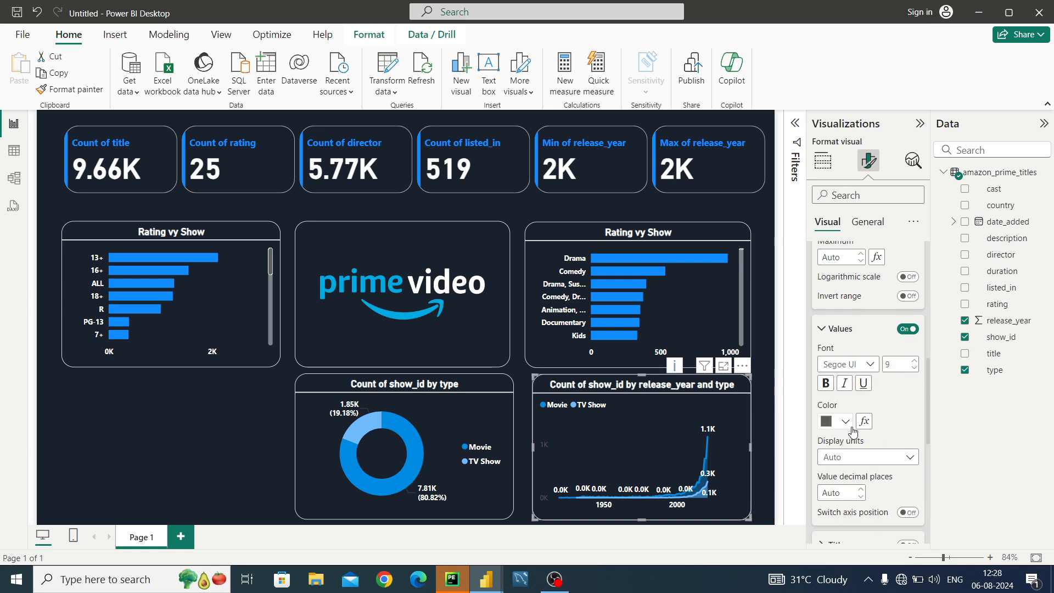
pyautogui.click(829, 423)
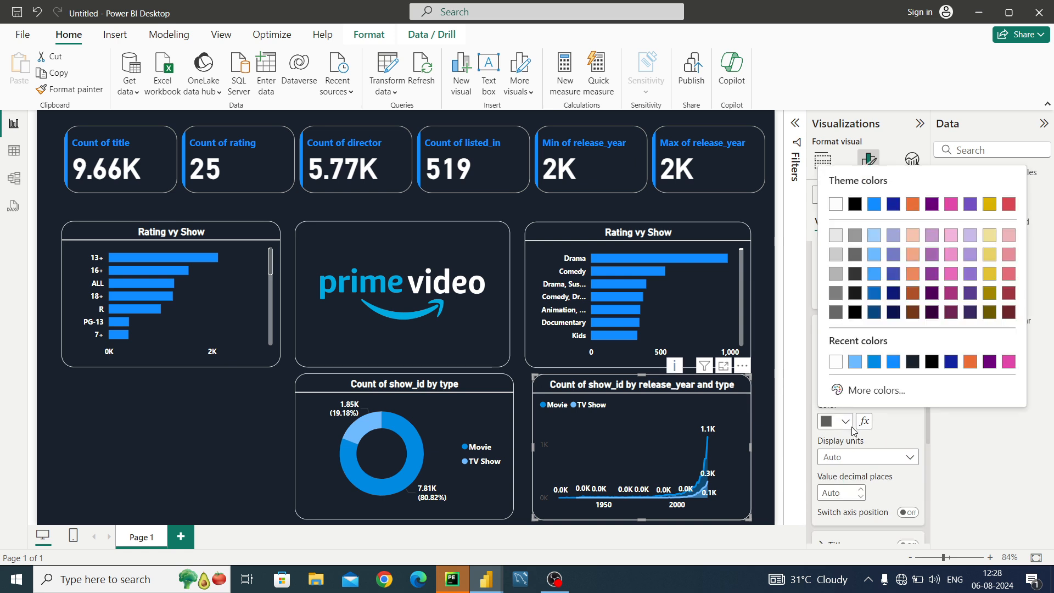
pyautogui.click(836, 361)
pyautogui.click(826, 383)
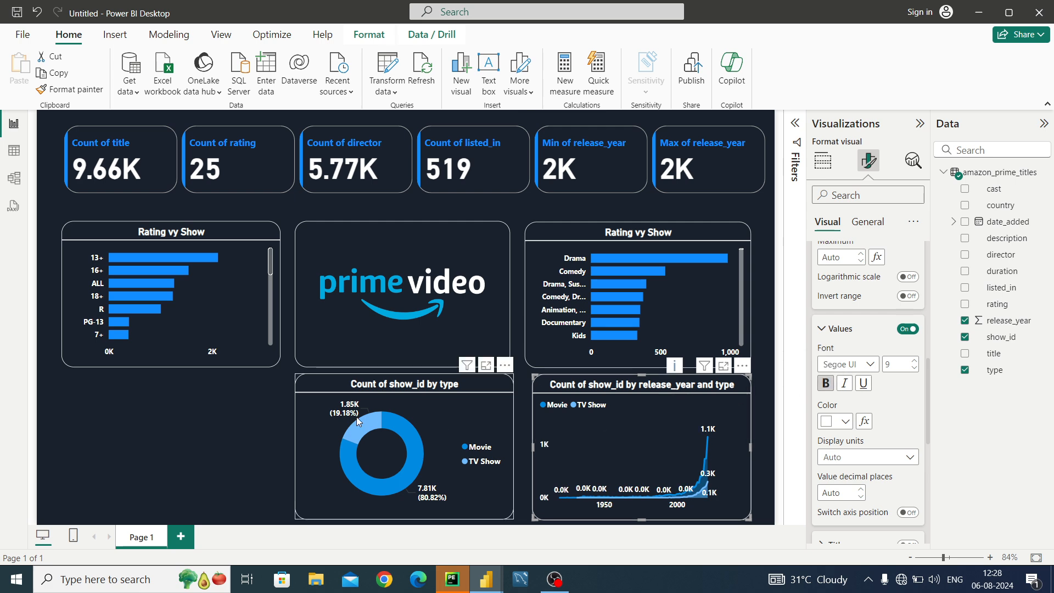
# Move the two bar charts and the Prime Video logo together slightly up, closer to the row of cards.
pyautogui.click(59, 446)
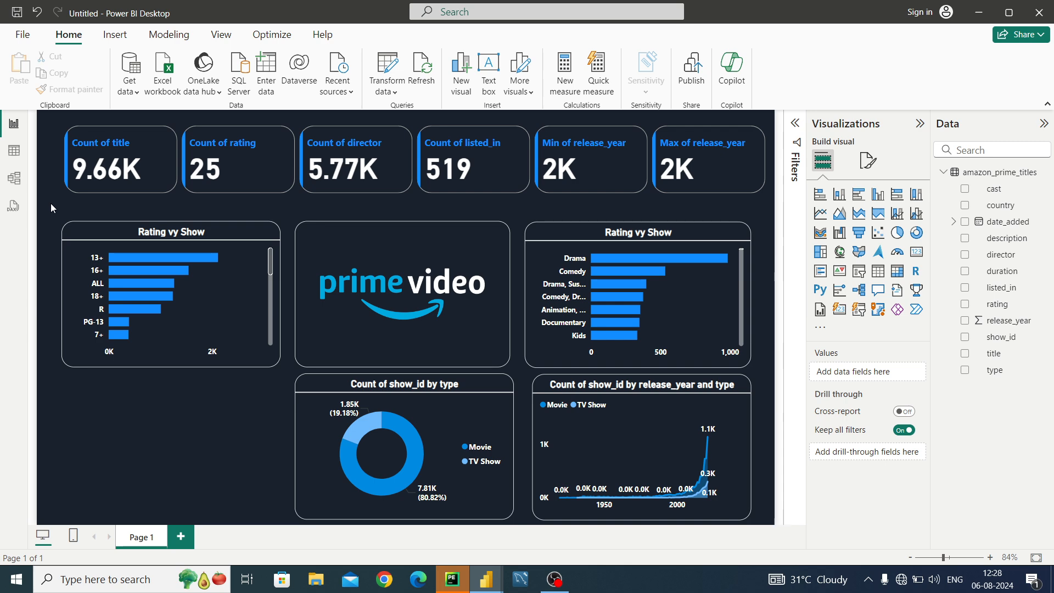
pyautogui.moveTo(50, 203); pyautogui.dragTo(764, 368)
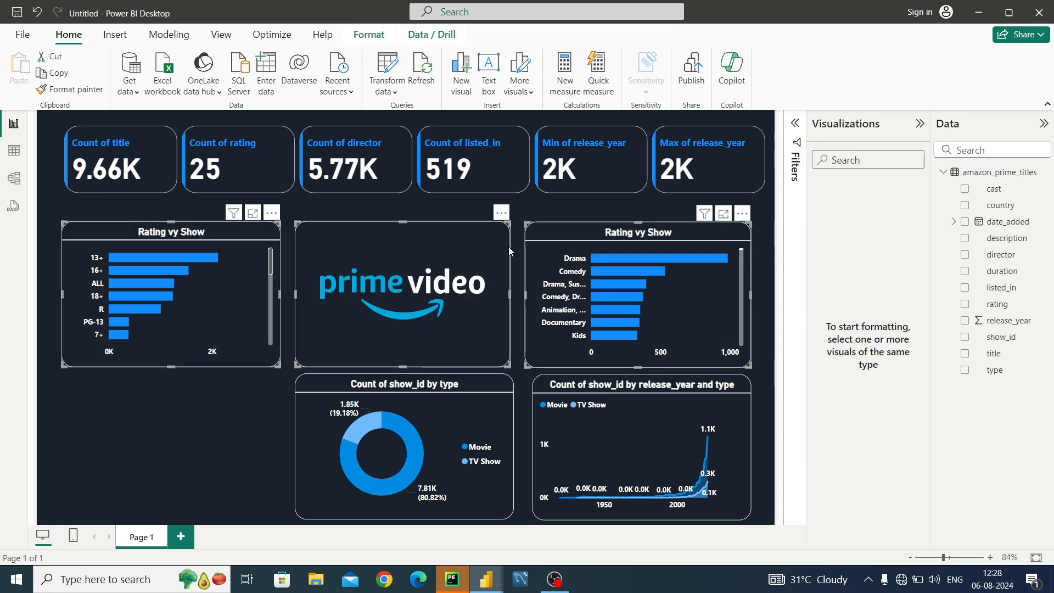
pyautogui.moveTo(495, 246); pyautogui.dragTo(491, 230)
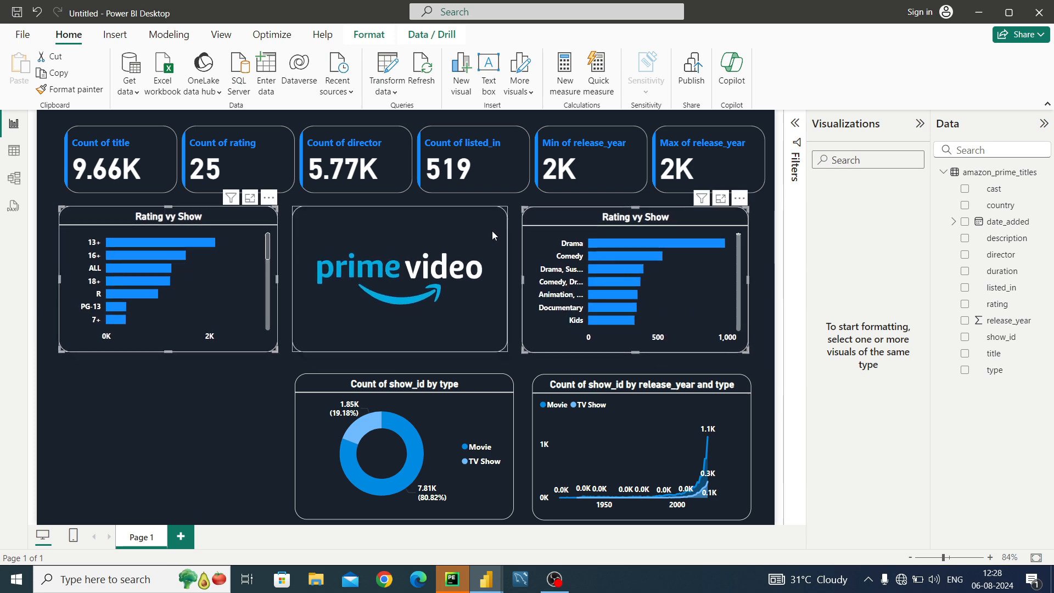
pyautogui.click(491, 235)
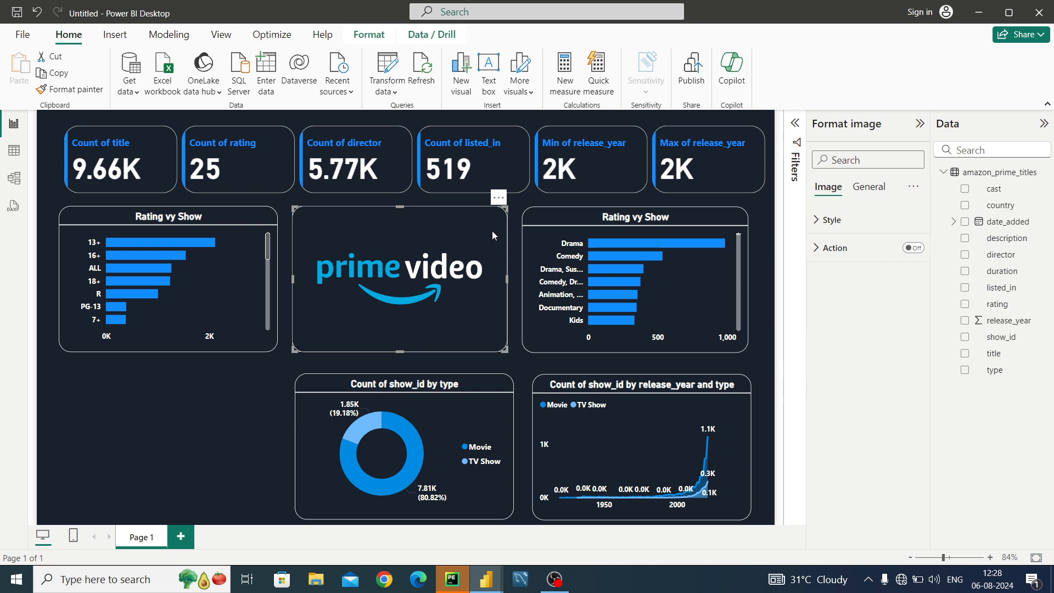
# Add a map visual in the empty space beside the donut chart, with country as Location and show_id in Tooltips.
pyautogui.click(212, 420)
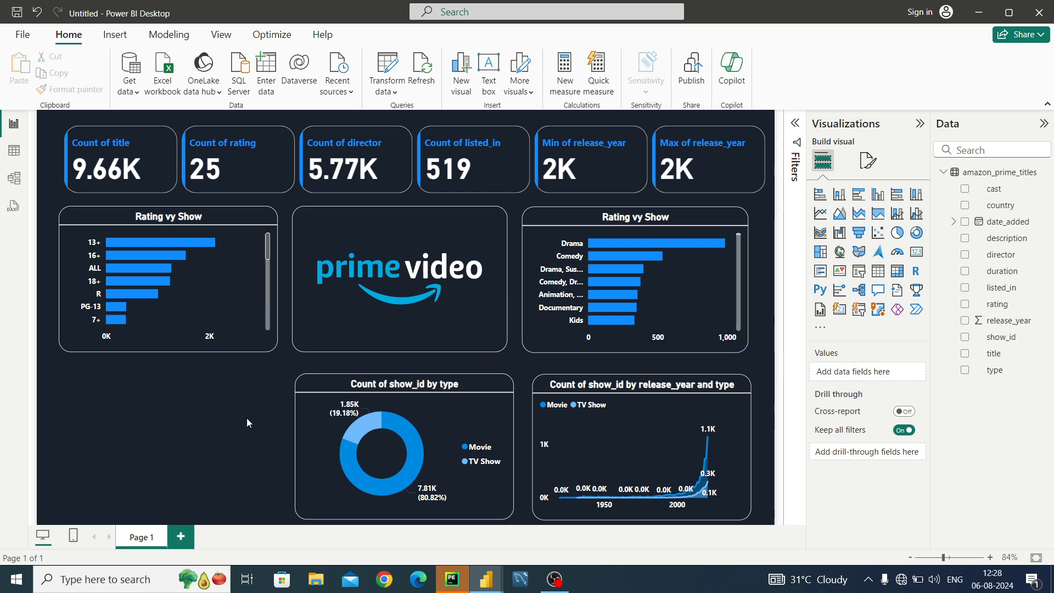
pyautogui.click(839, 252)
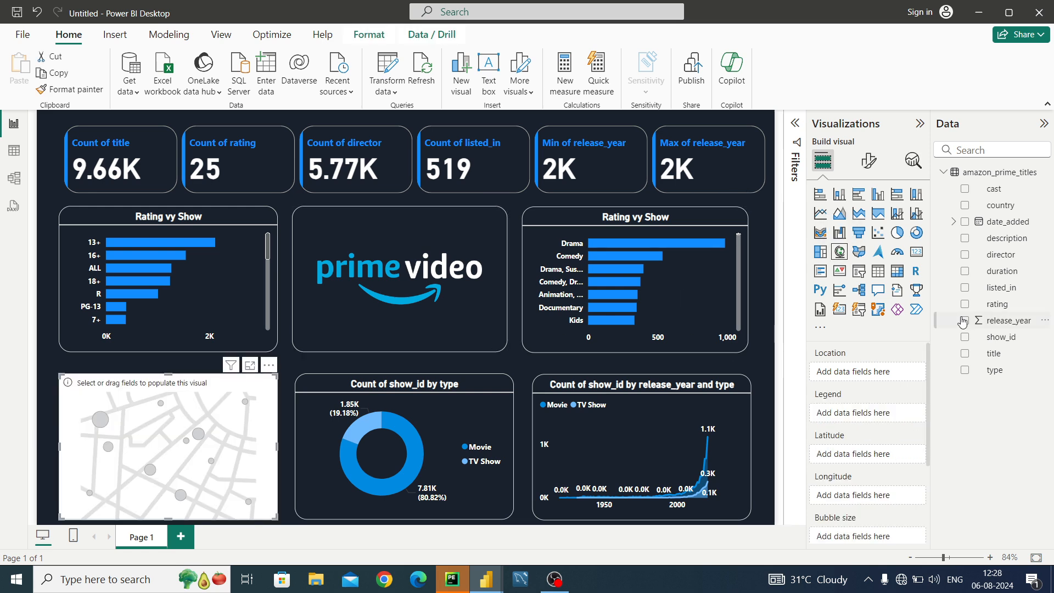
pyautogui.moveTo(995, 209); pyautogui.dragTo(865, 370)
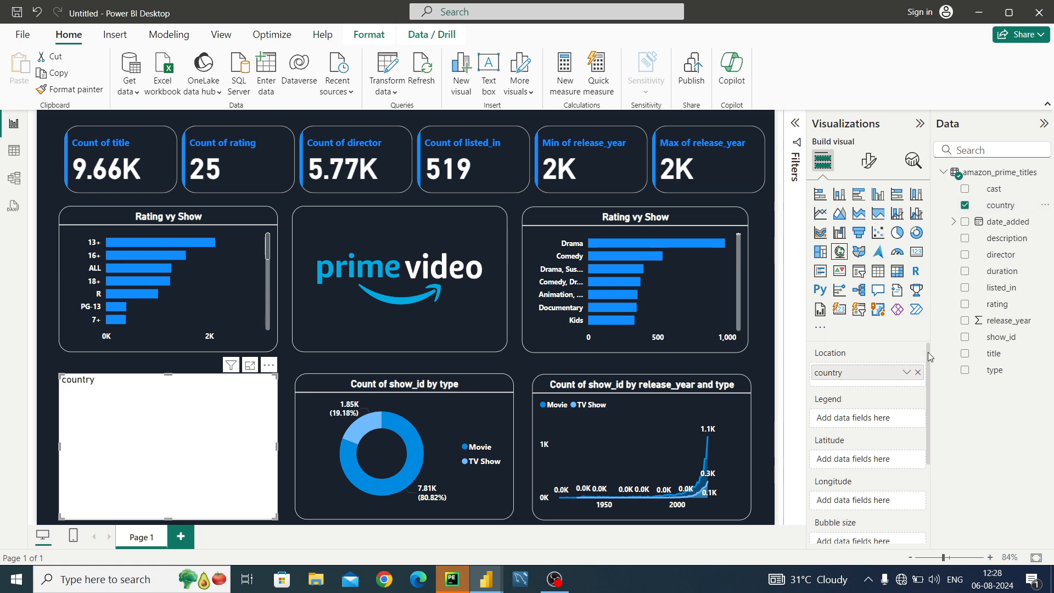
pyautogui.moveTo(927, 357); pyautogui.dragTo(929, 396)
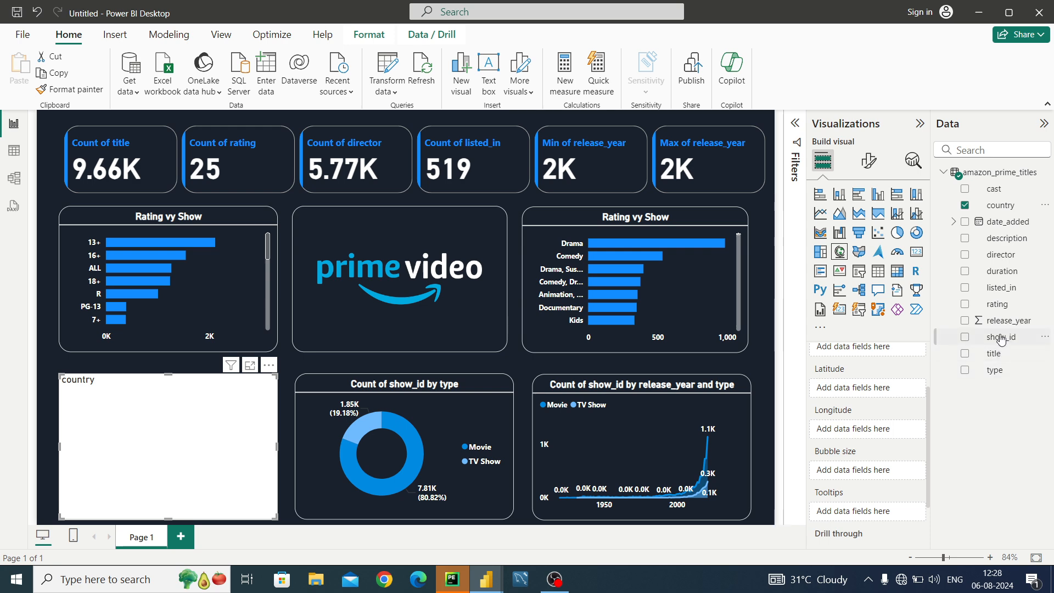
pyautogui.moveTo(1001, 338); pyautogui.dragTo(866, 512)
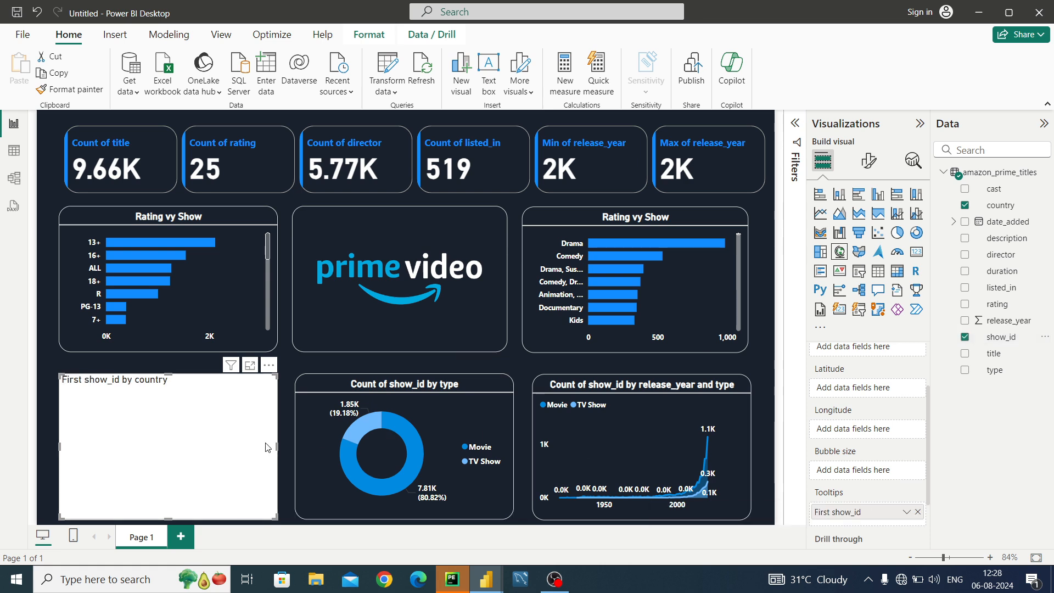
# Copy the donut chart's formatting onto the country map with Format painter.
pyautogui.click(329, 446)
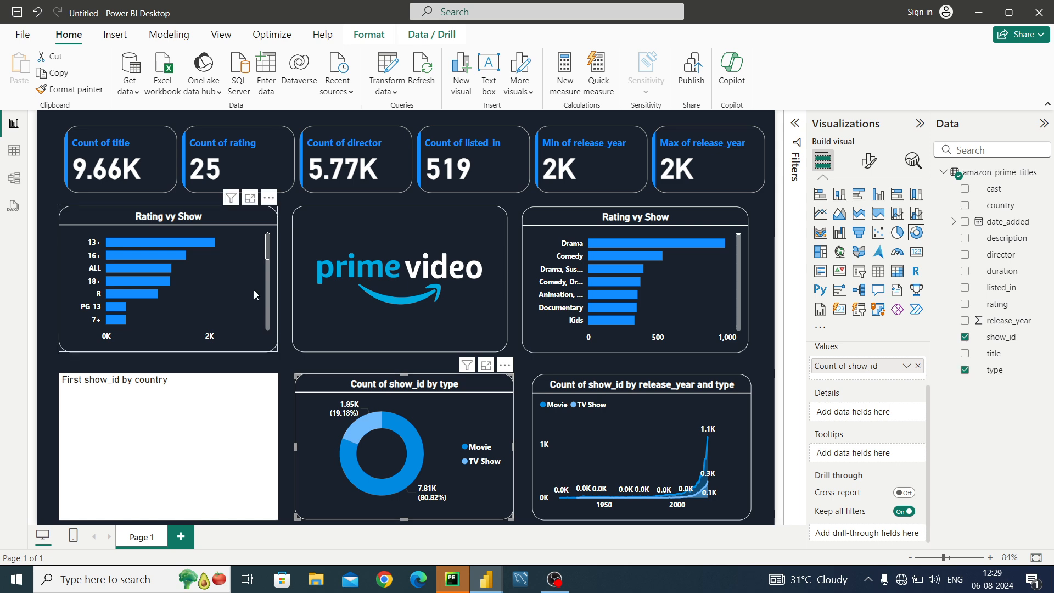
pyautogui.click(77, 89)
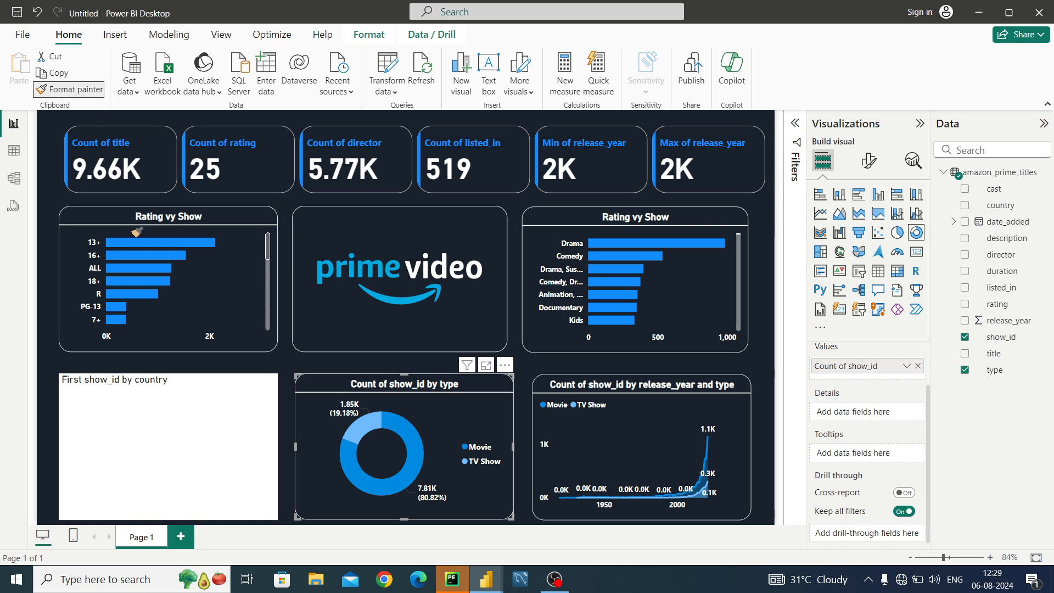
pyautogui.click(189, 402)
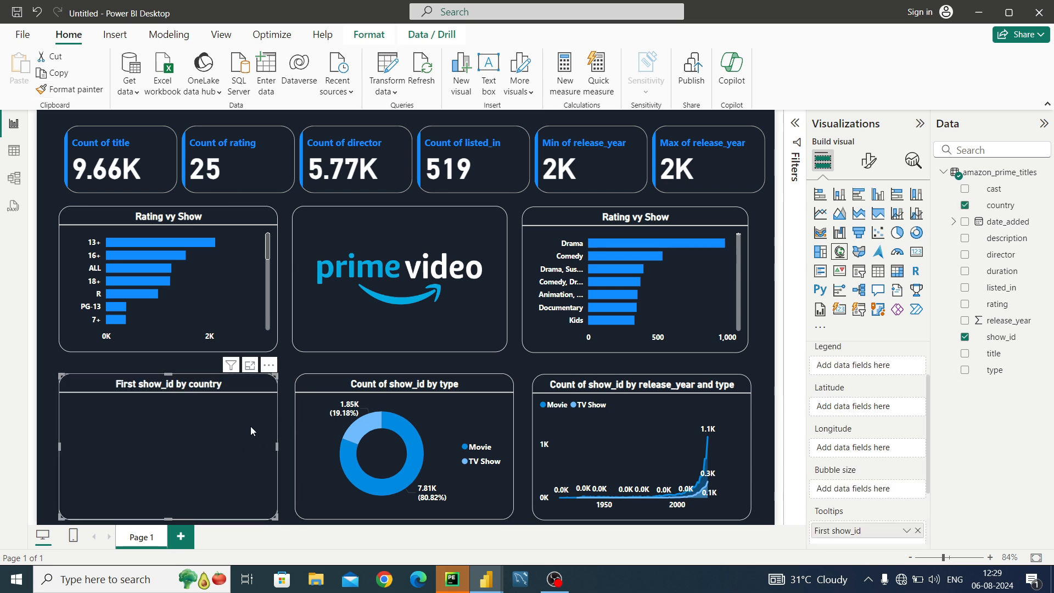
# Check the computer's network connection and close the PyCharm welcome window.
pyautogui.click(902, 581)
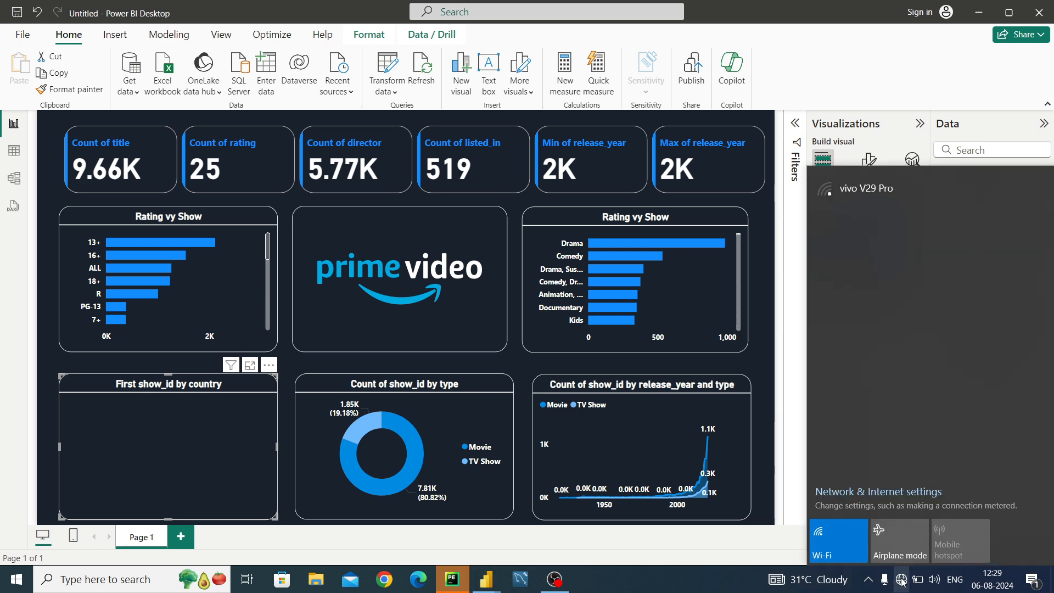
pyautogui.click(902, 581)
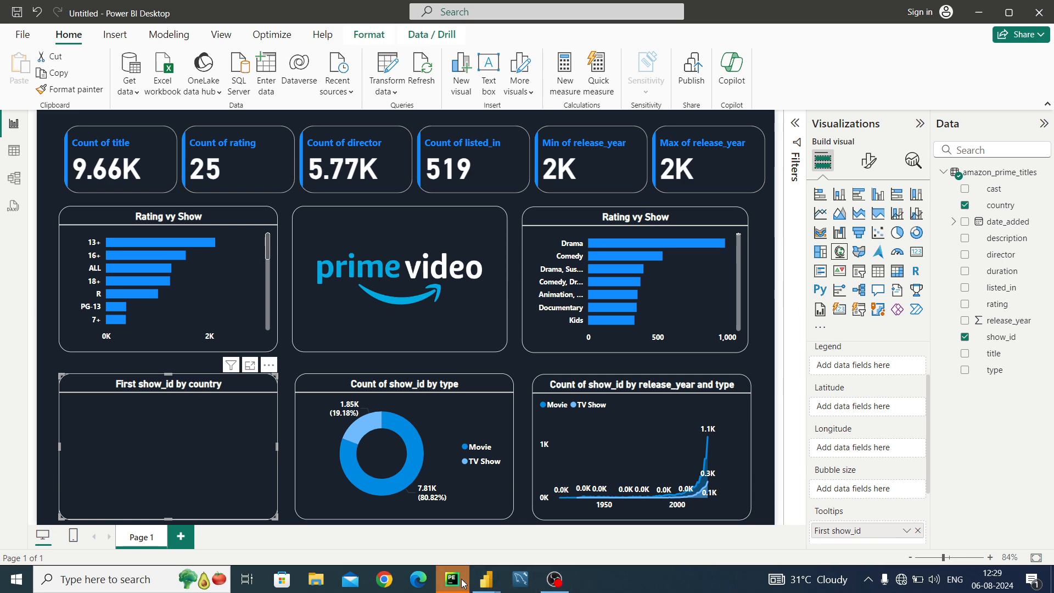
pyautogui.moveTo(451, 579)
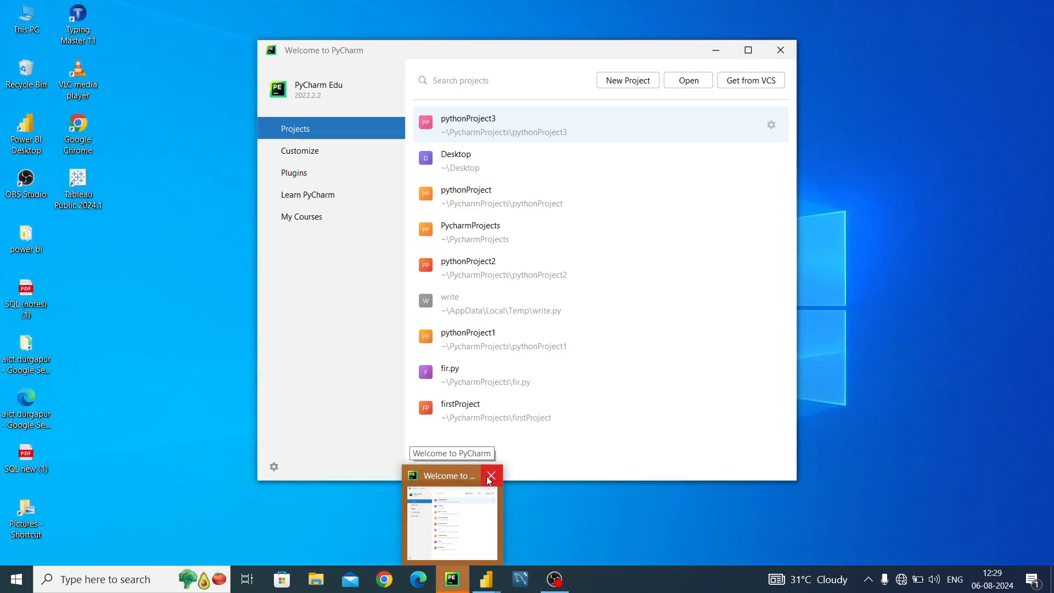
pyautogui.click(490, 477)
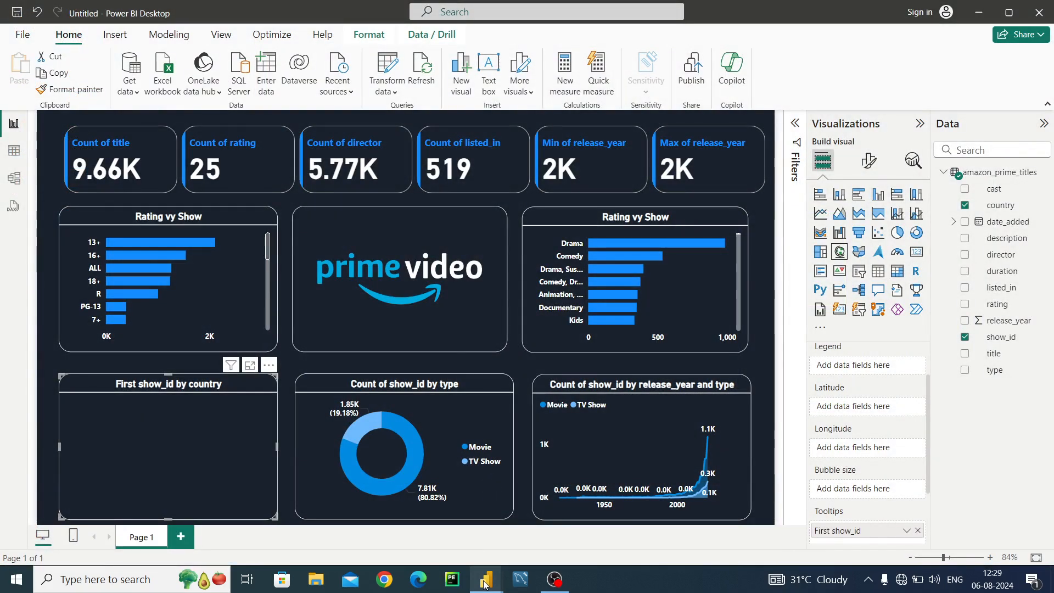
# Switch to the amaonprime report and check which map style its country map uses under Map settings.
pyautogui.moveTo(484, 583)
pyautogui.click(412, 526)
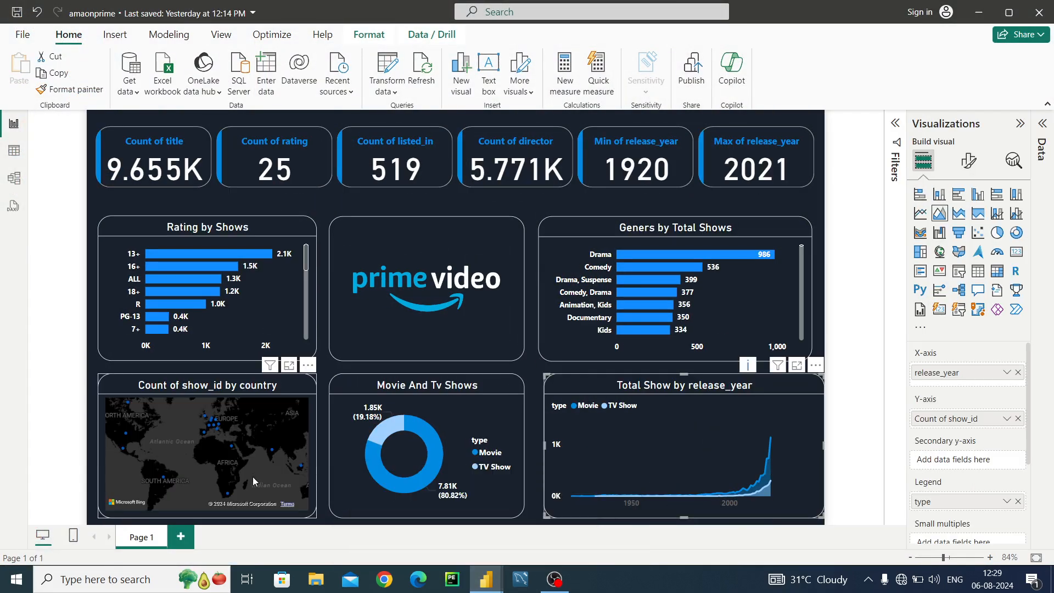
pyautogui.click(301, 393)
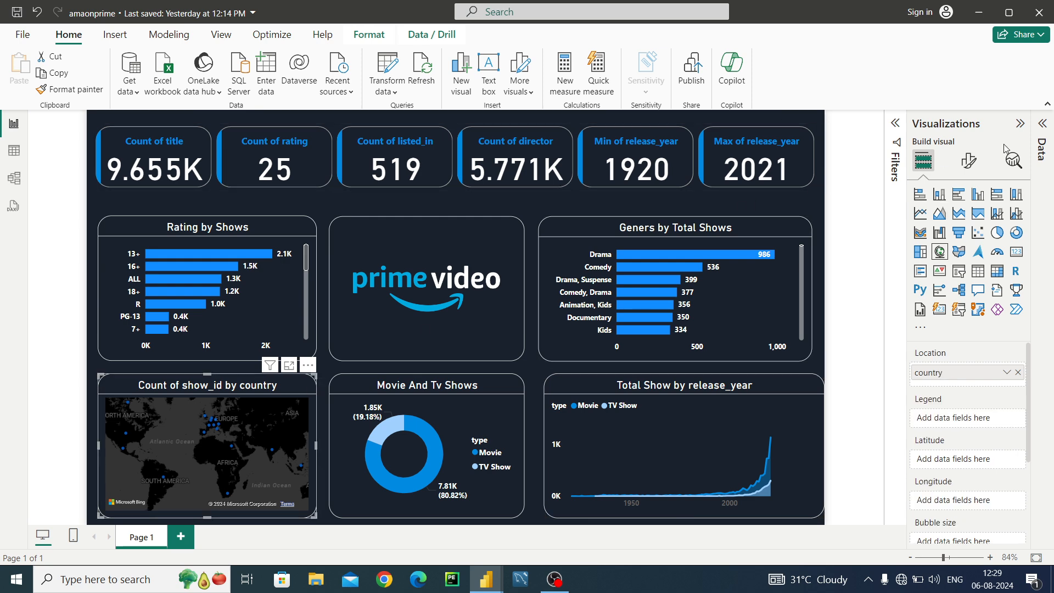
pyautogui.click(962, 162)
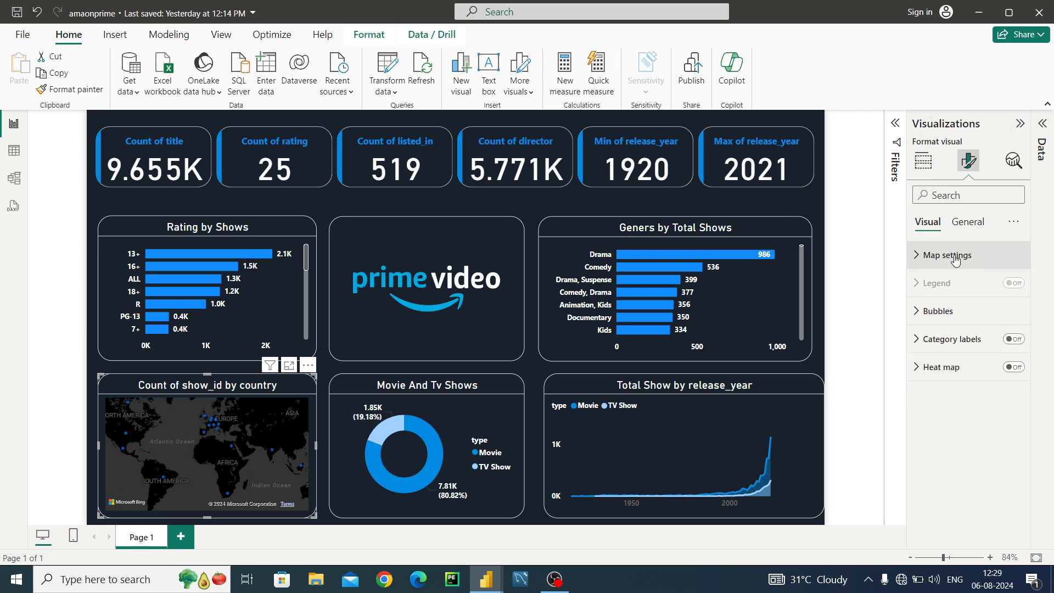
pyautogui.click(936, 264)
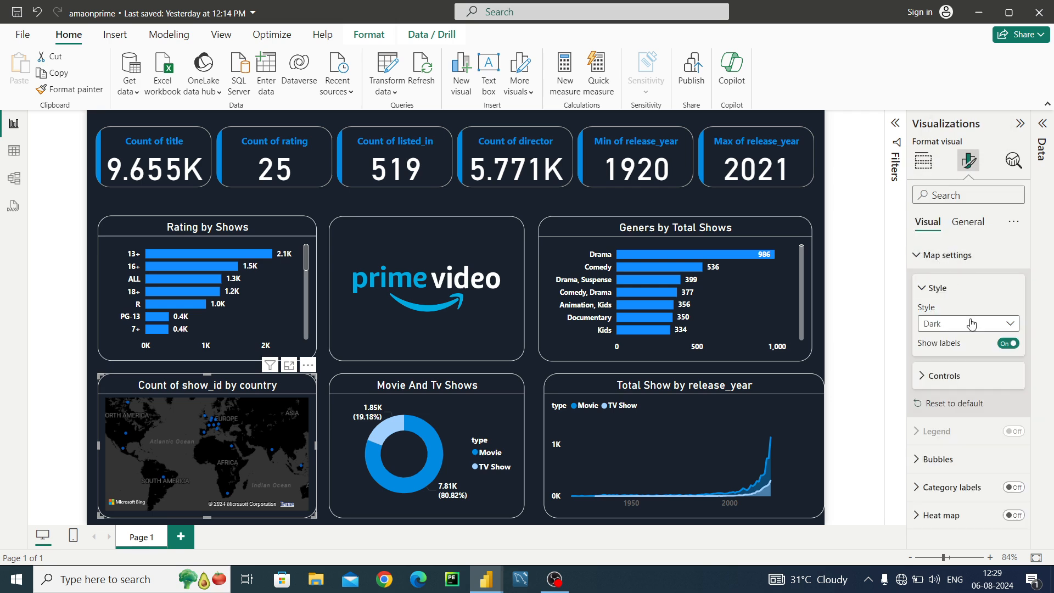
pyautogui.click(971, 325)
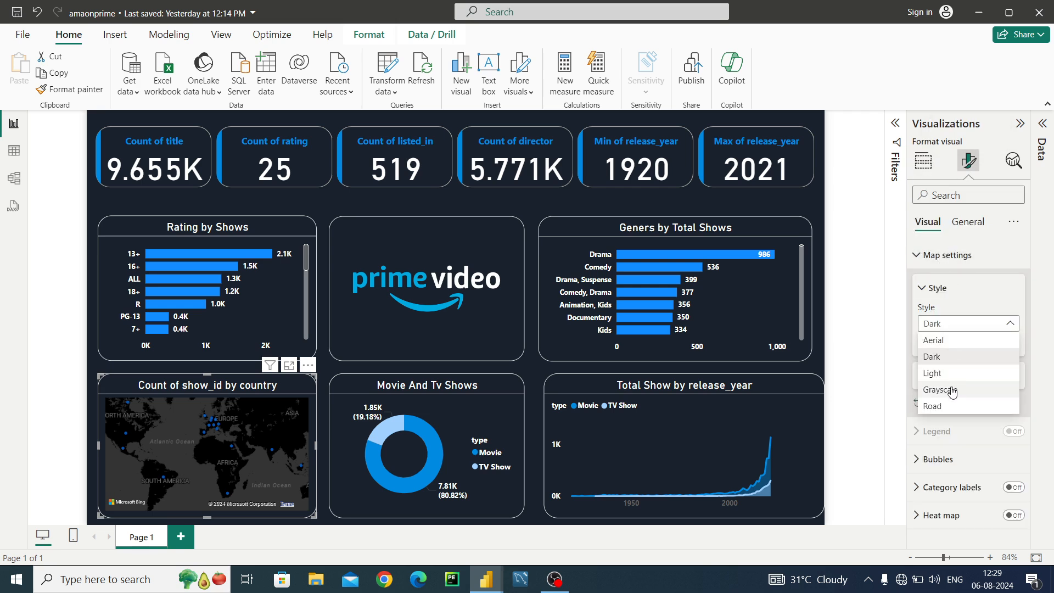
pyautogui.click(943, 358)
pyautogui.click(925, 289)
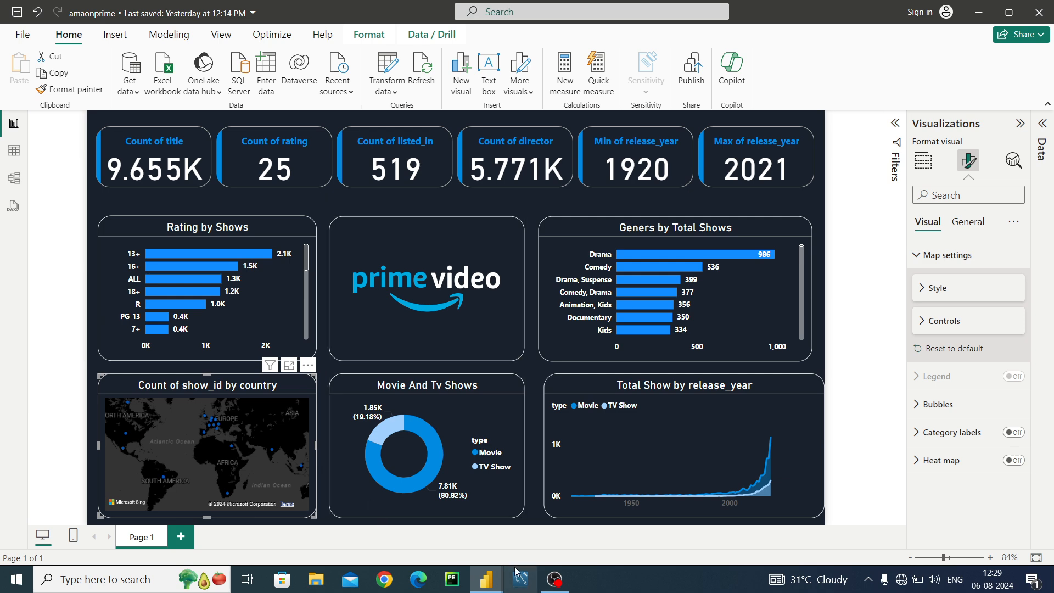
# Return to the Untitled report and try to set the country map's style to Dark.
pyautogui.moveTo(490, 582)
pyautogui.click(550, 526)
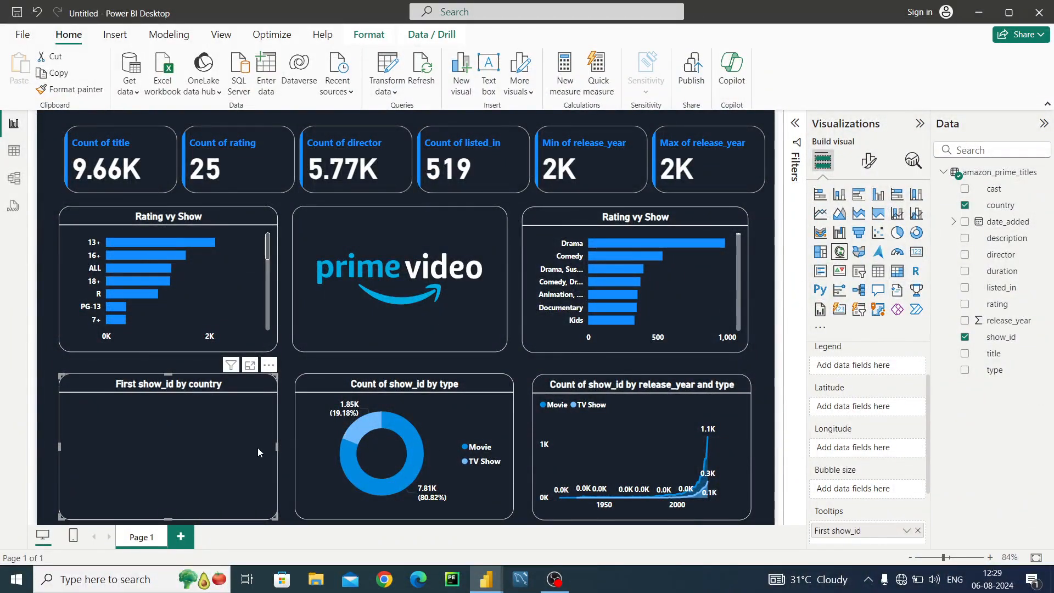
pyautogui.click(868, 161)
pyautogui.click(835, 261)
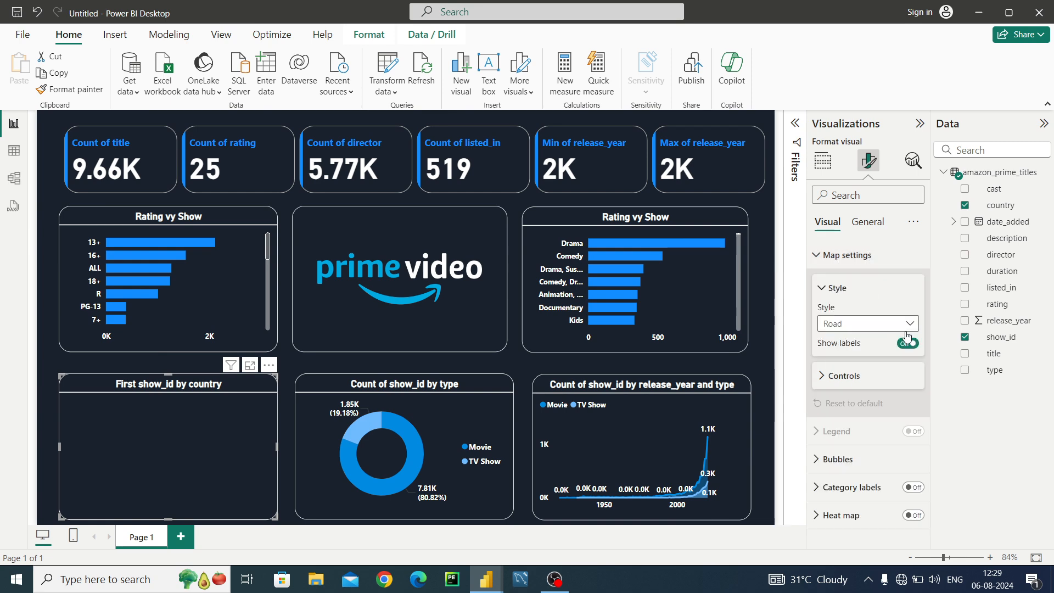
pyautogui.click(881, 324)
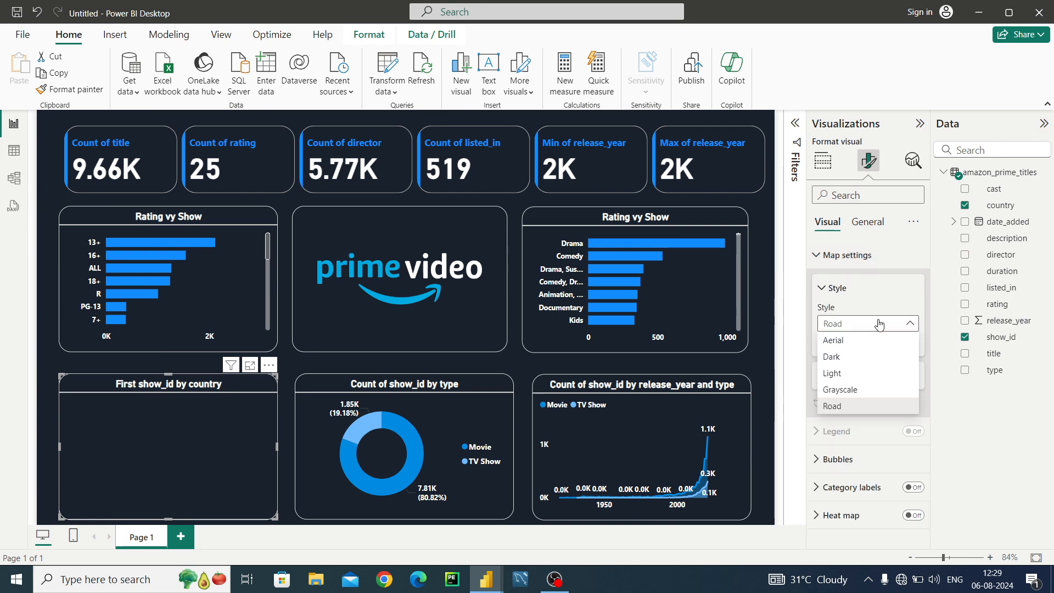
pyautogui.click(853, 361)
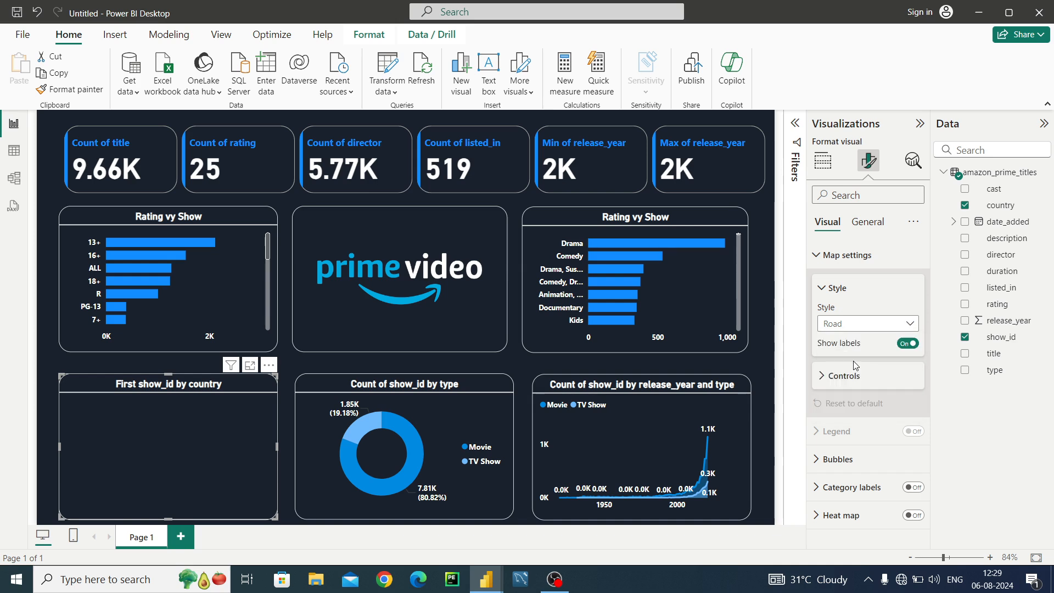
pyautogui.click(825, 289)
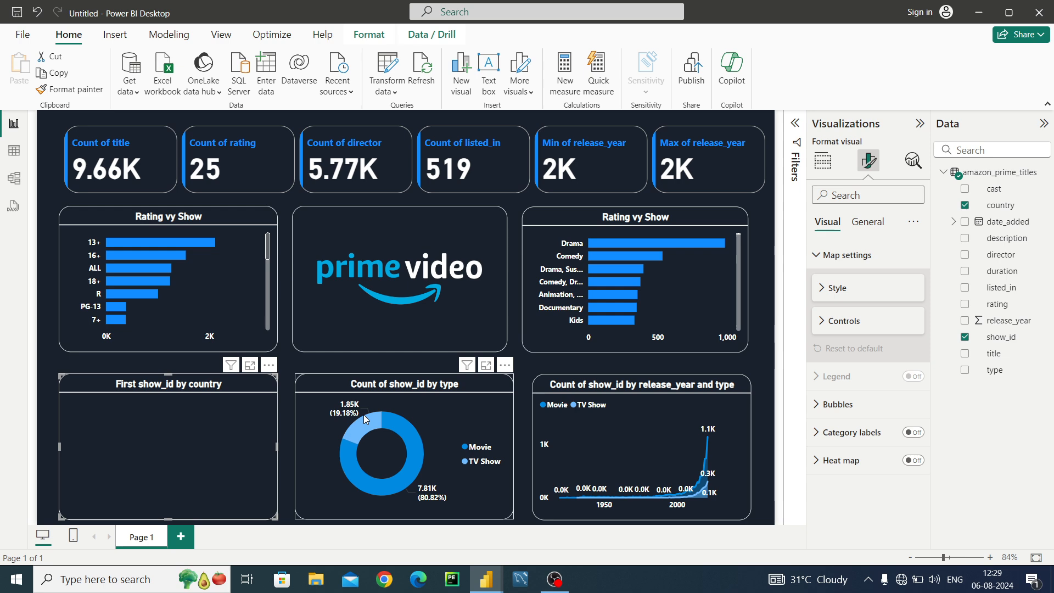
# Collapse the Visualizations and Data panes to give the report canvas more room.
pyautogui.click(920, 124)
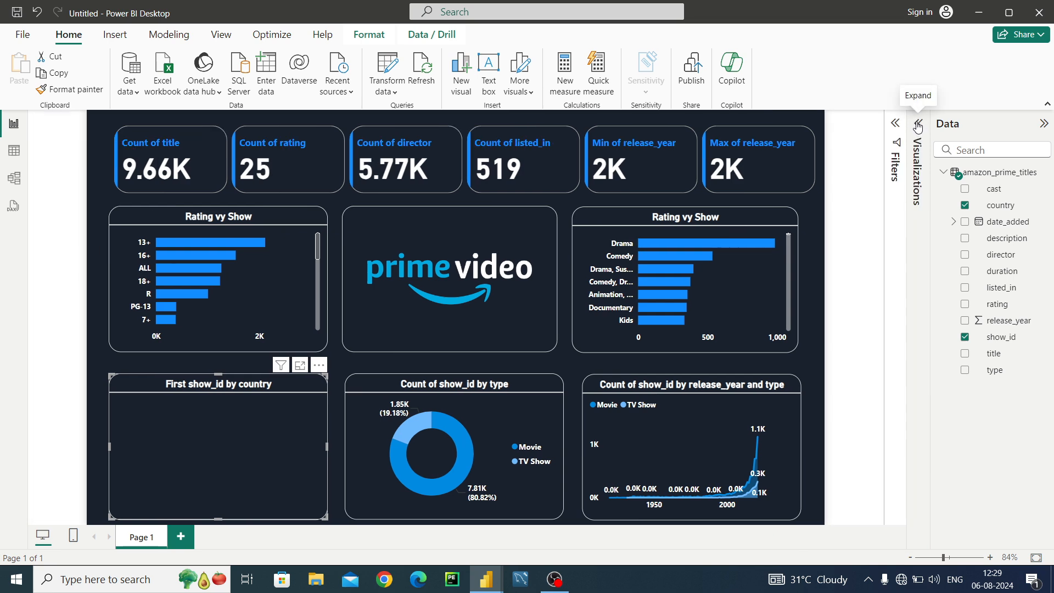
pyautogui.click(918, 125)
pyautogui.click(918, 126)
pyautogui.click(1043, 125)
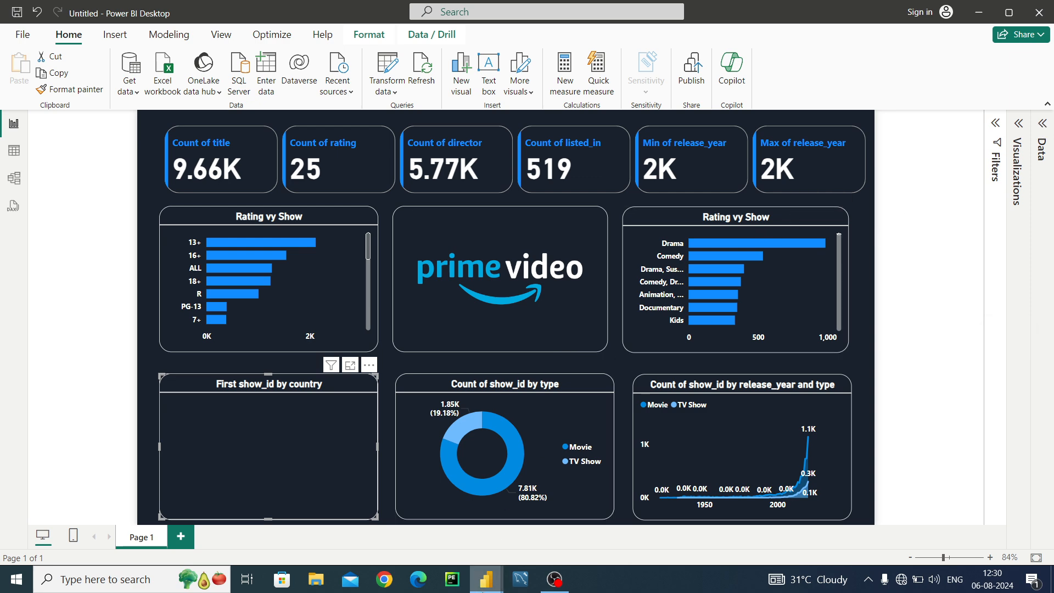
pyautogui.moveTo(485, 584)
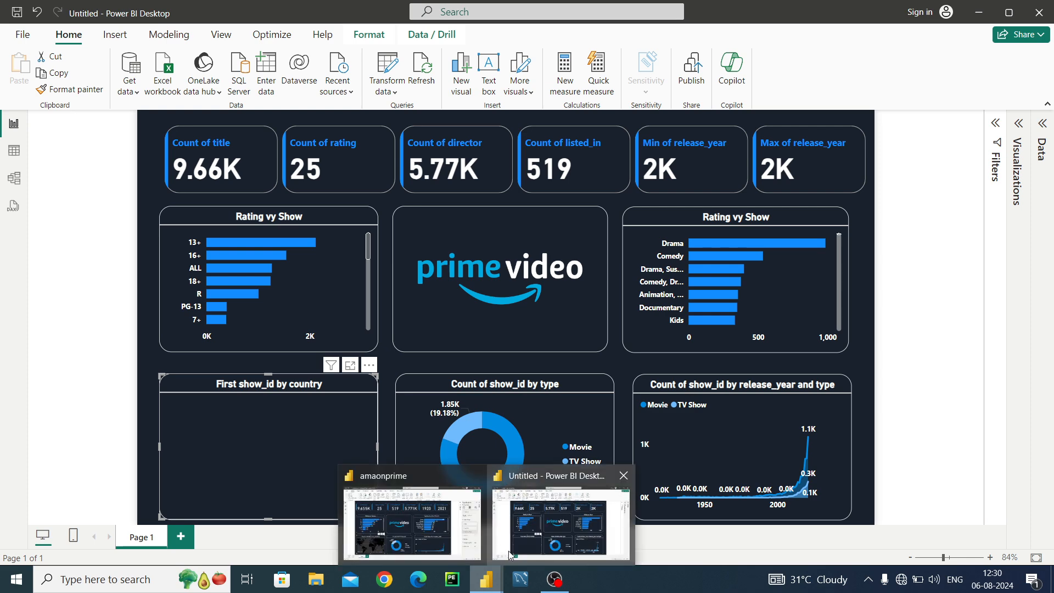
# Compare the Untitled dashboard with the amaonprime report by switching between them, finishing on the amaonprime report.
pyautogui.click(444, 533)
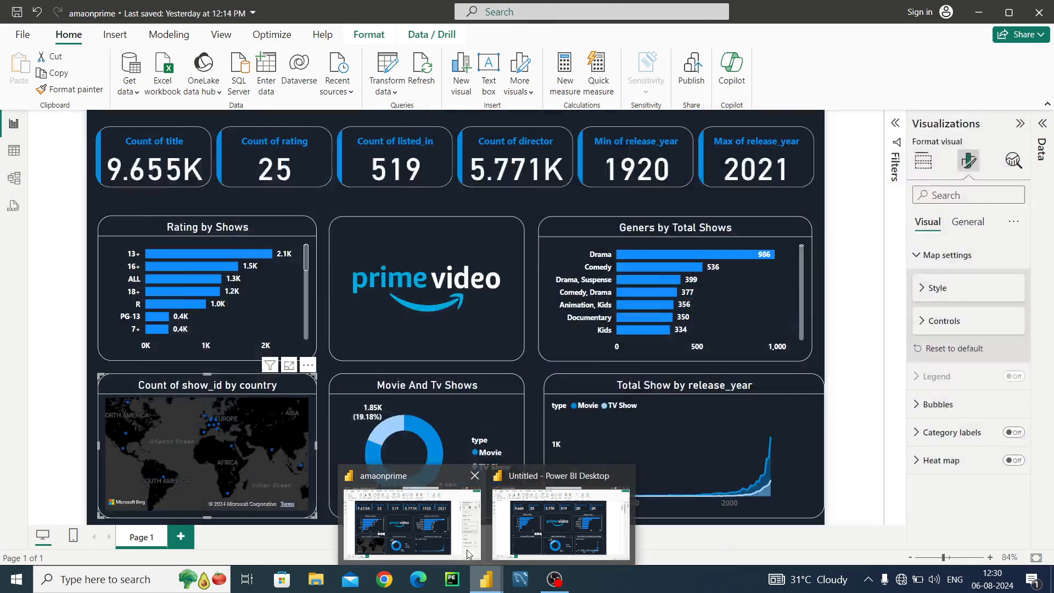
pyautogui.click(559, 524)
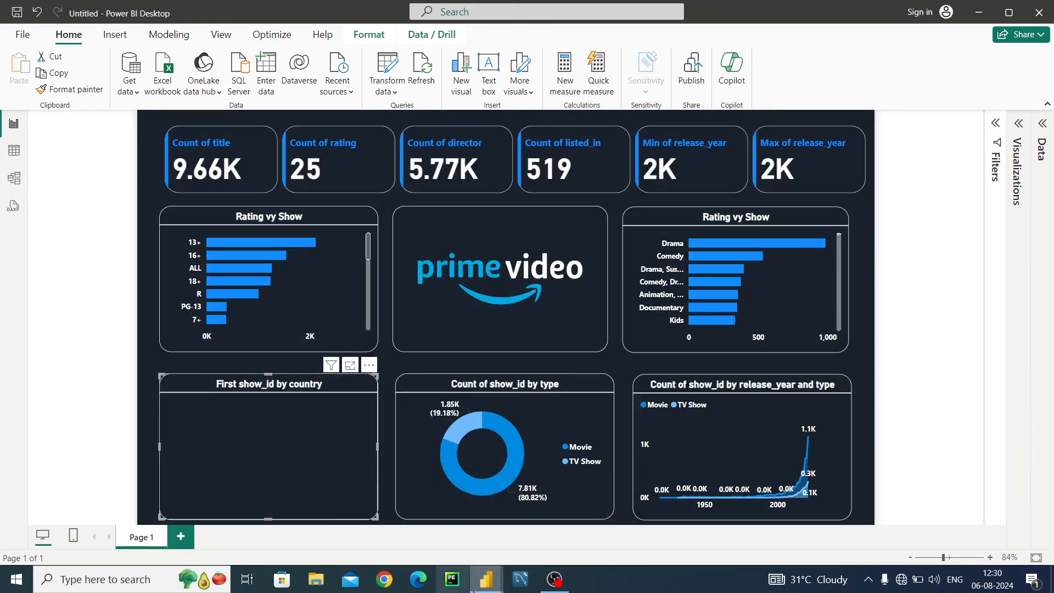
pyautogui.moveTo(475, 592)
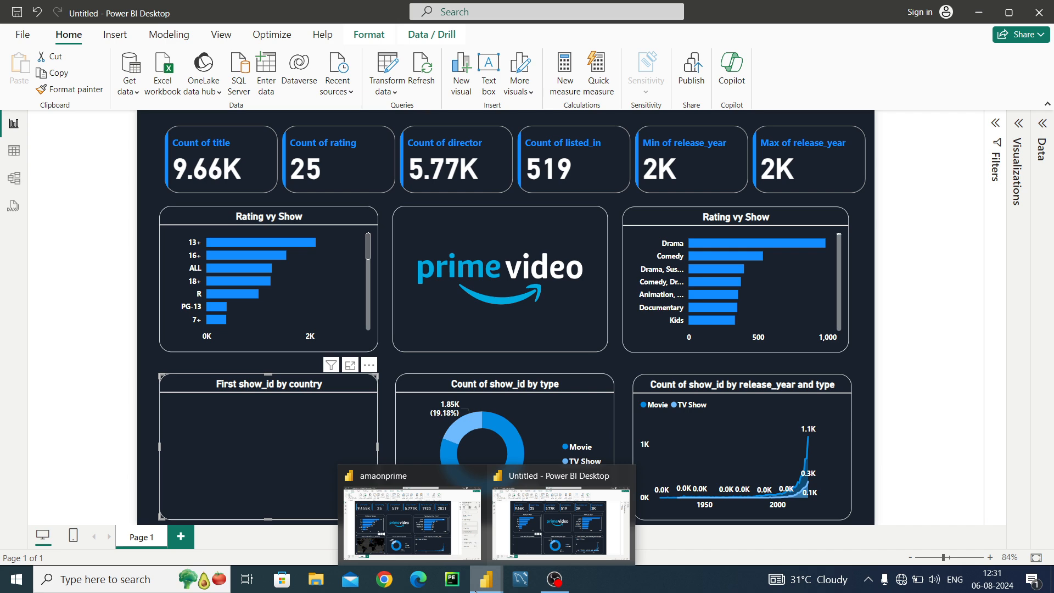
pyautogui.click(419, 548)
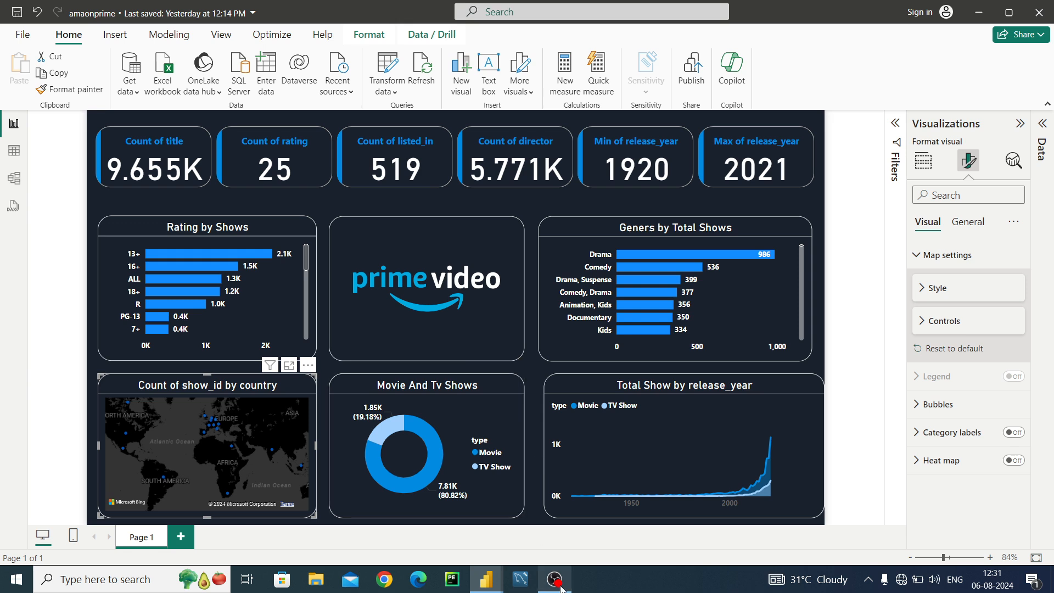
pyautogui.moveTo(559, 586)
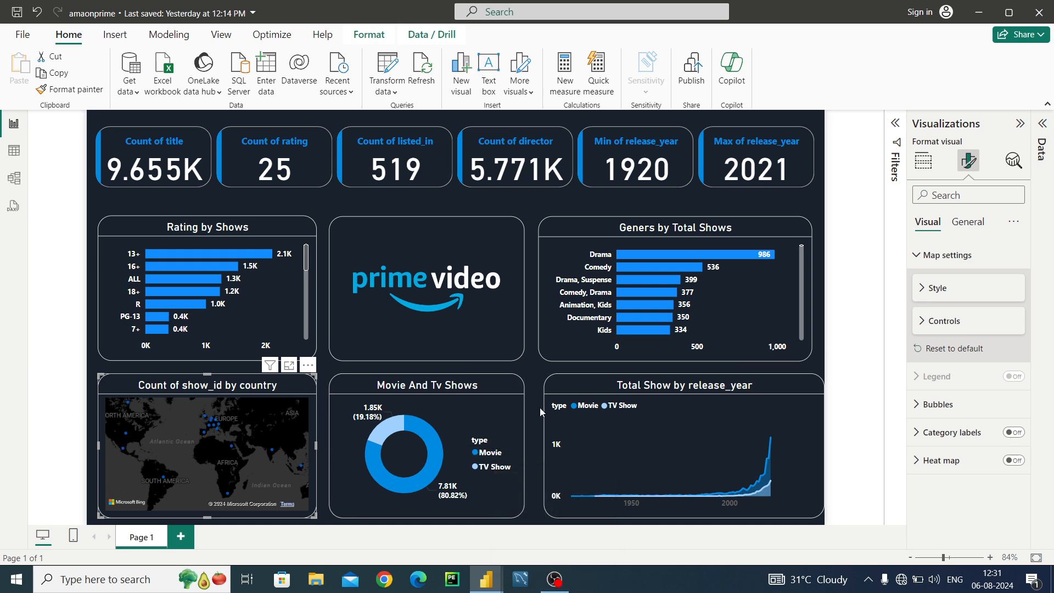
pyautogui.click(562, 580)
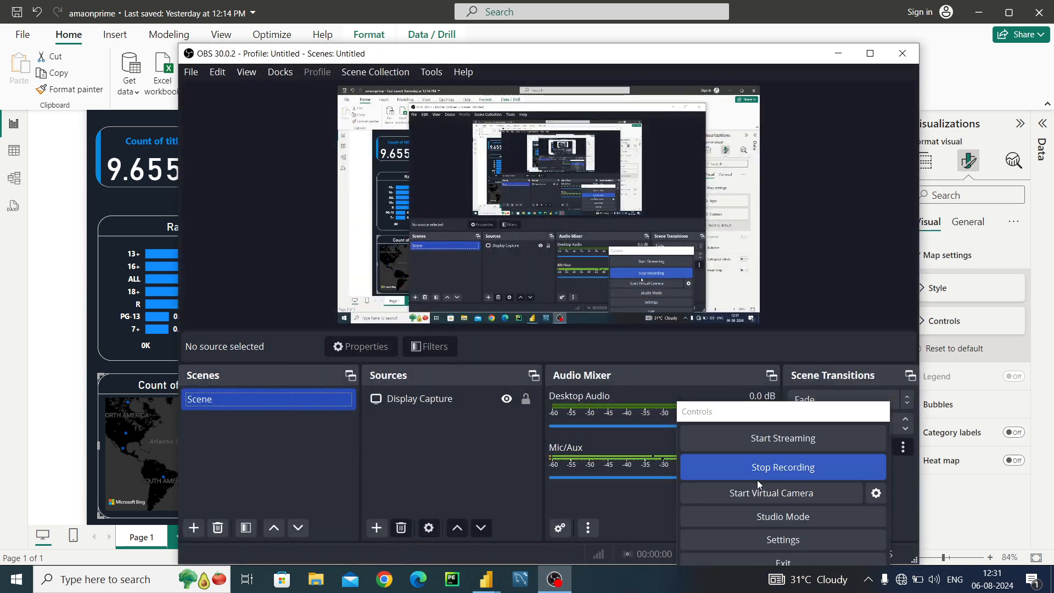